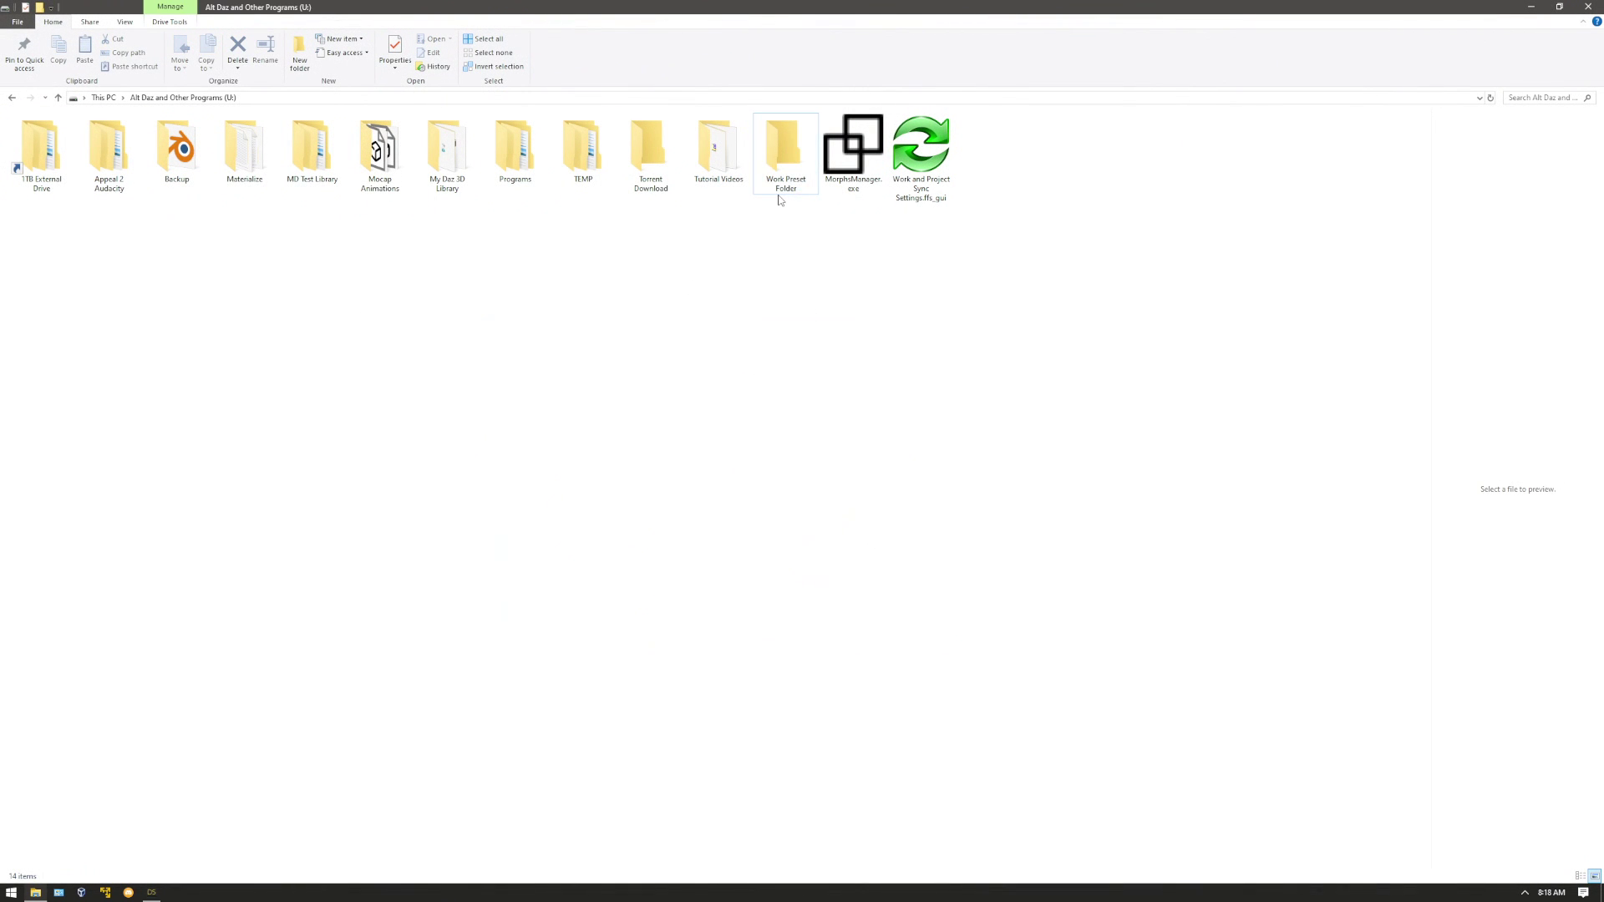
Select the Work Preset Folder on the Alt Daz and Other Programs (U:) drive, and switch to DAZ Studio.
{"action": "left_click", "coordinate": [786, 189]}
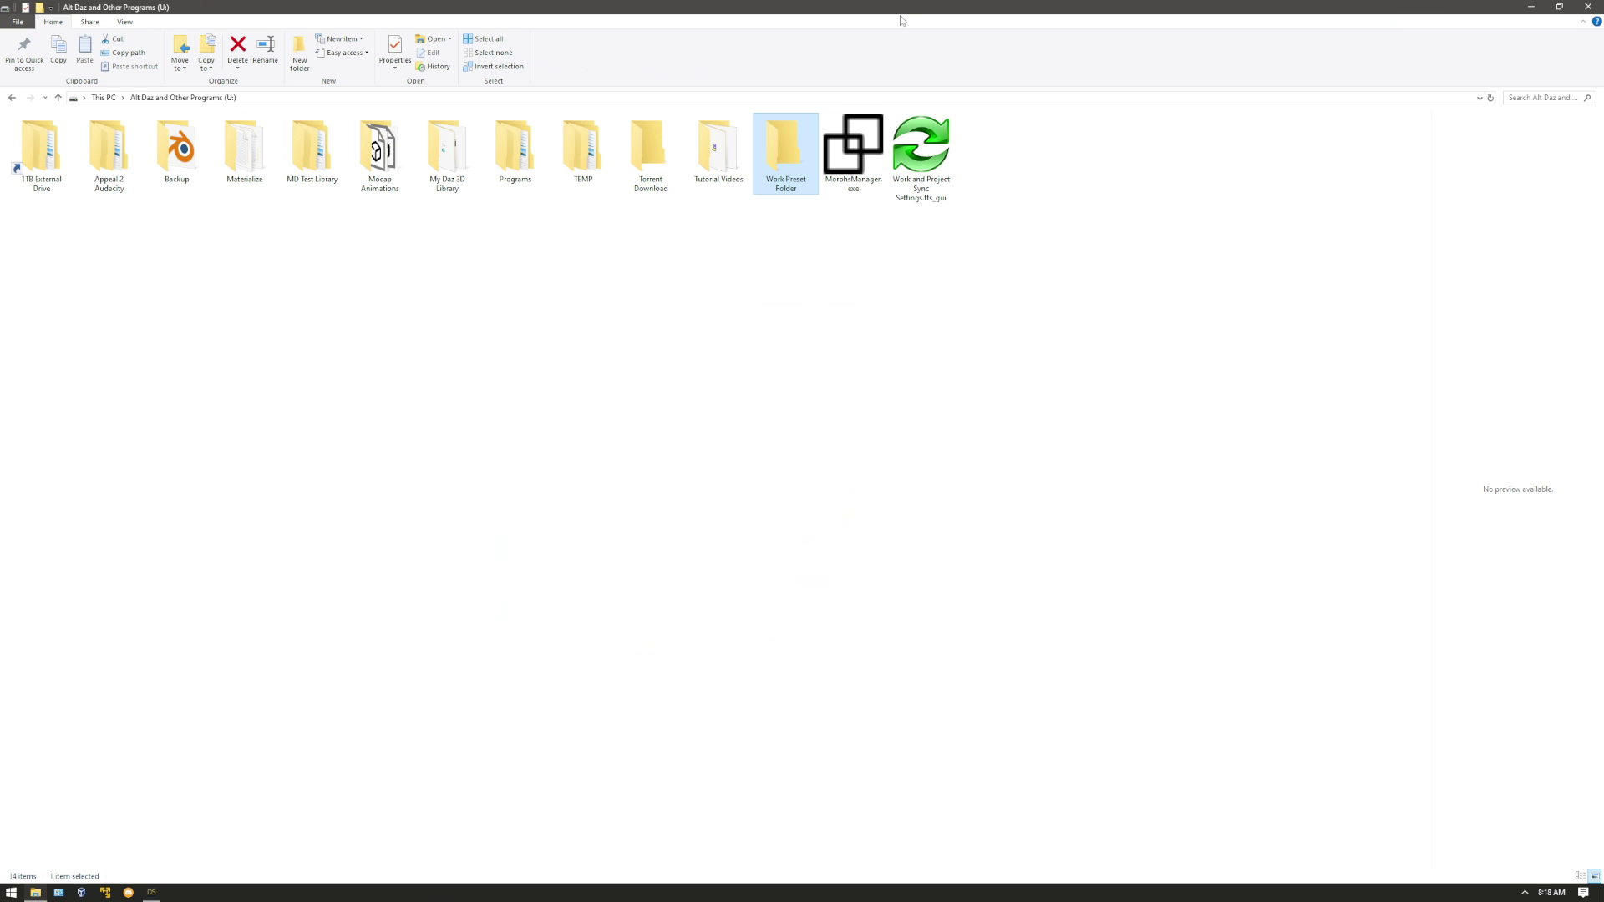
{"action": "left_click_drag", "start_coordinate": [904, 14], "coordinate": [940, 353]}
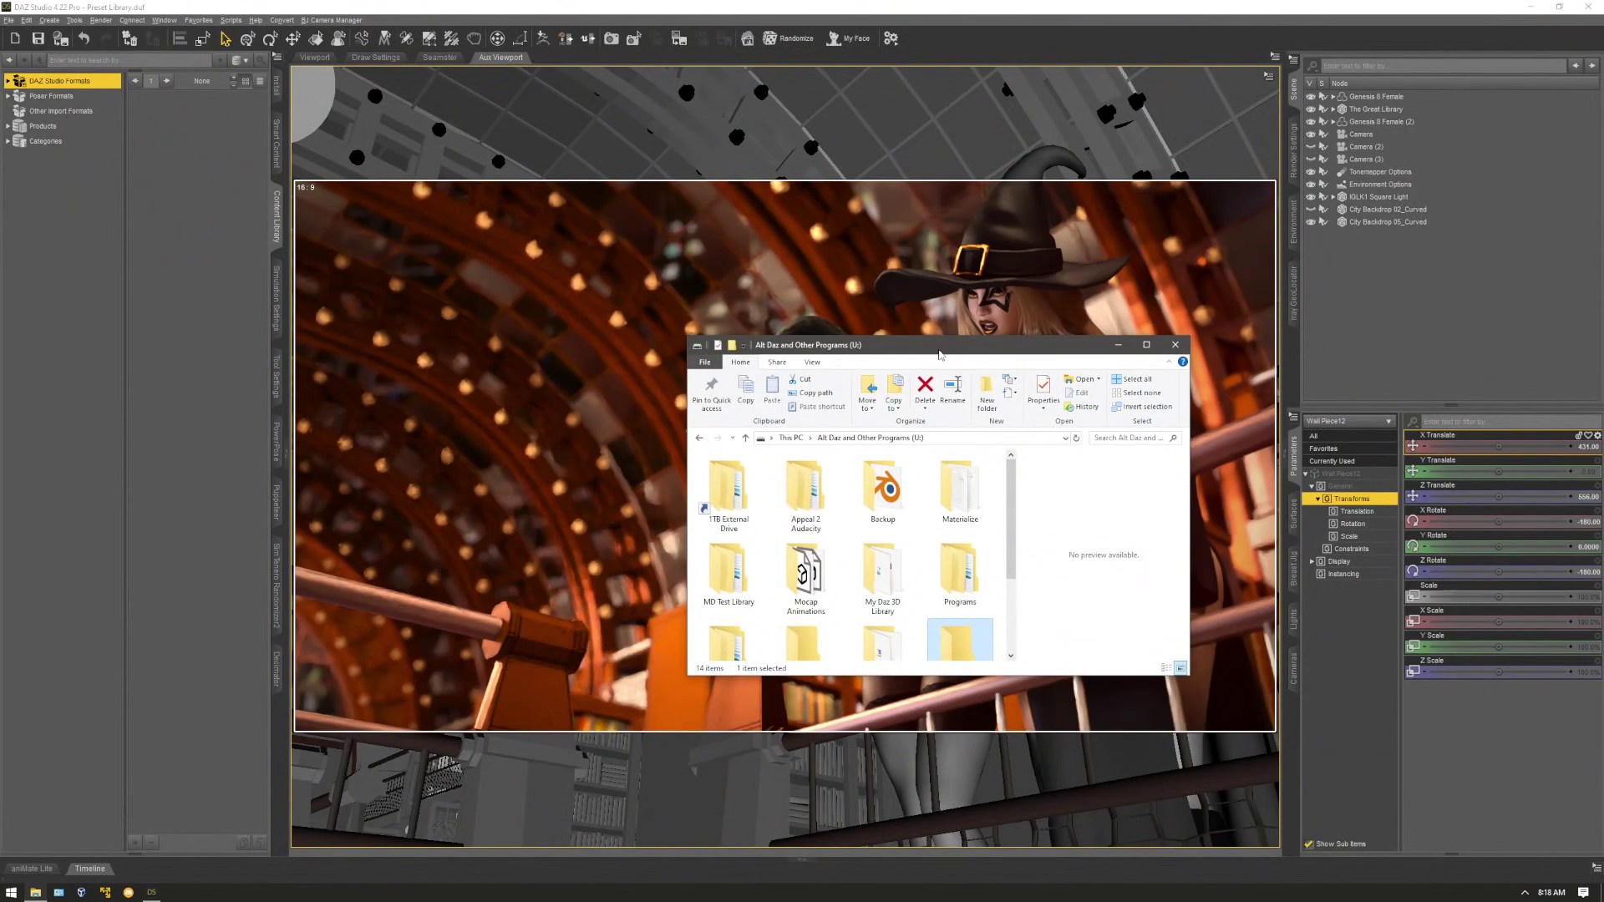
{"action": "double_click", "coordinate": [940, 354]}
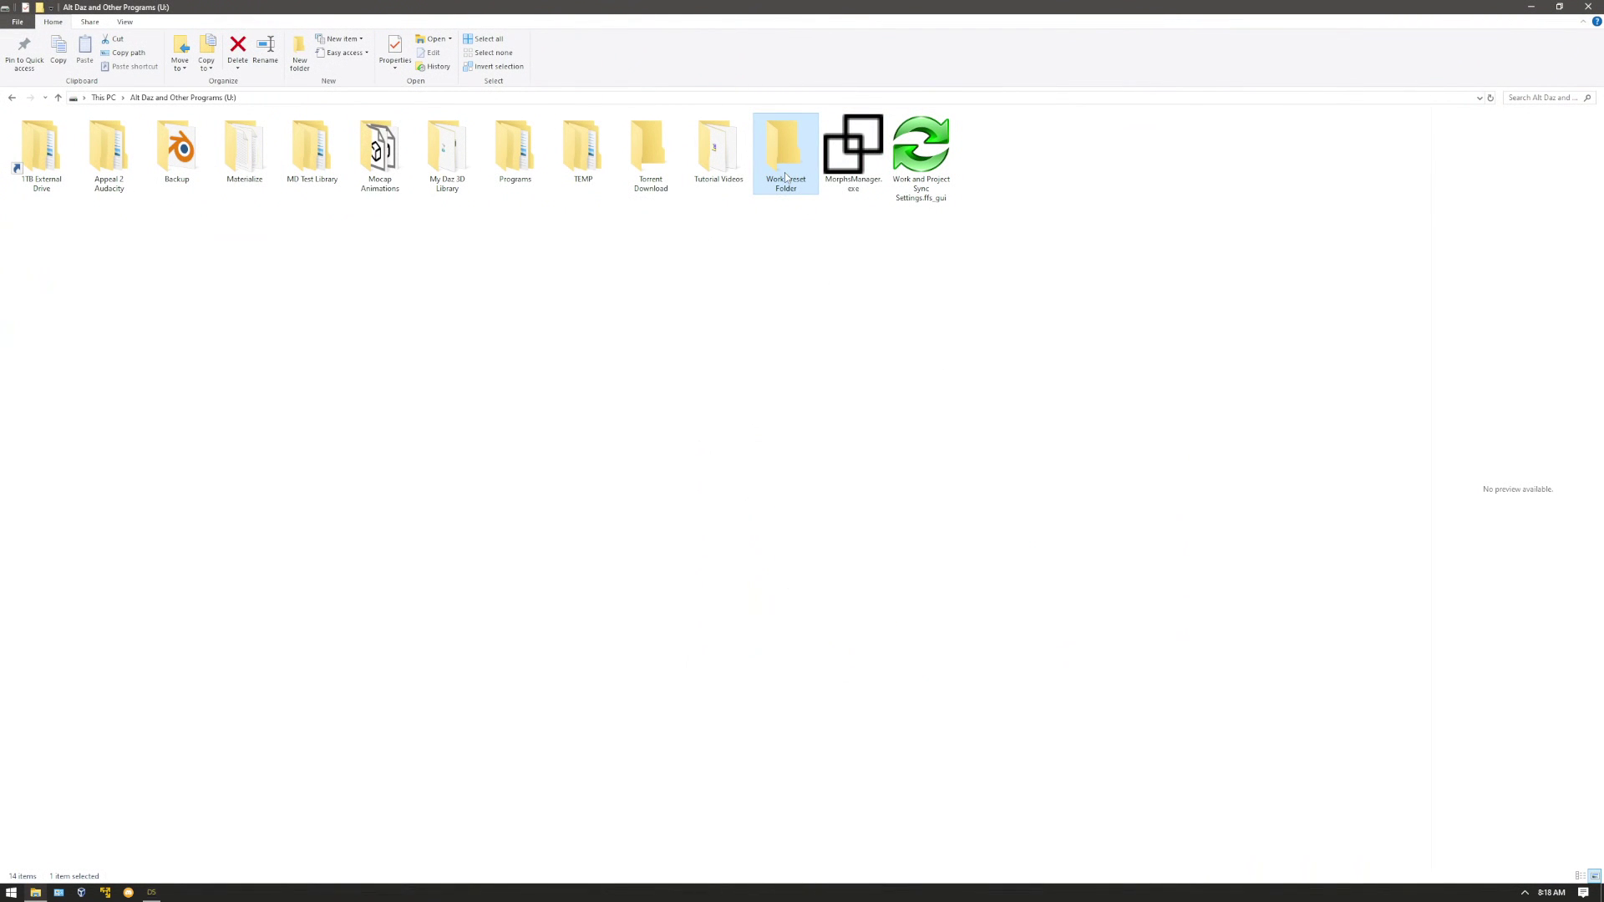
{"action": "left_click_drag", "start_coordinate": [978, 13], "coordinate": [1003, 245]}
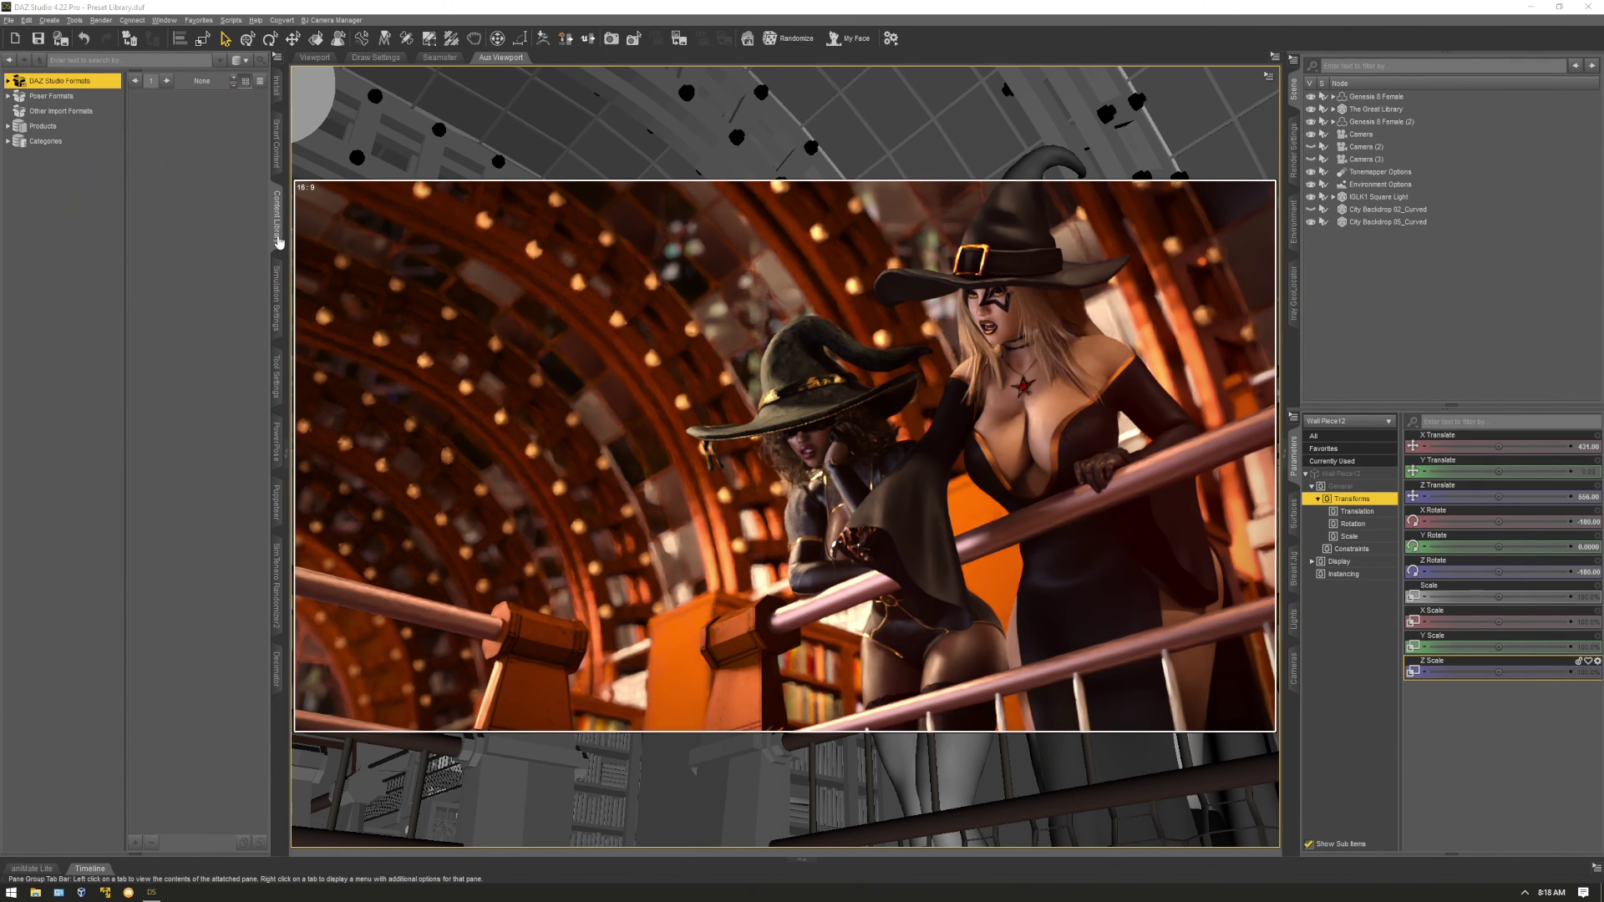
{"action": "left_click", "coordinate": [279, 60]}
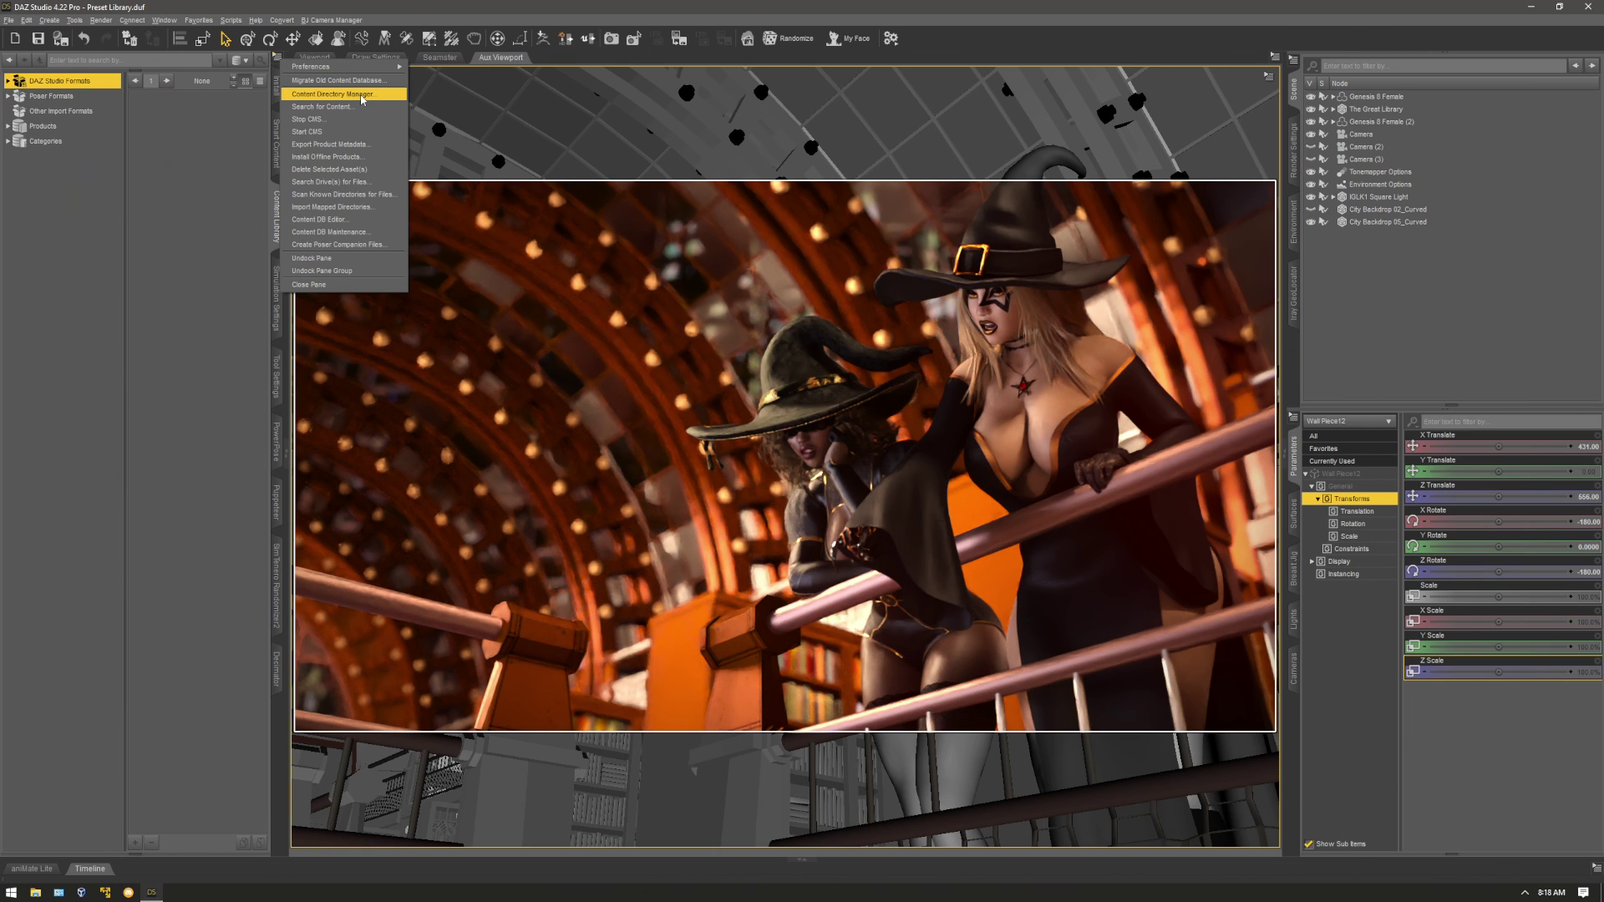
{"action": "left_click", "coordinate": [26, 19]}
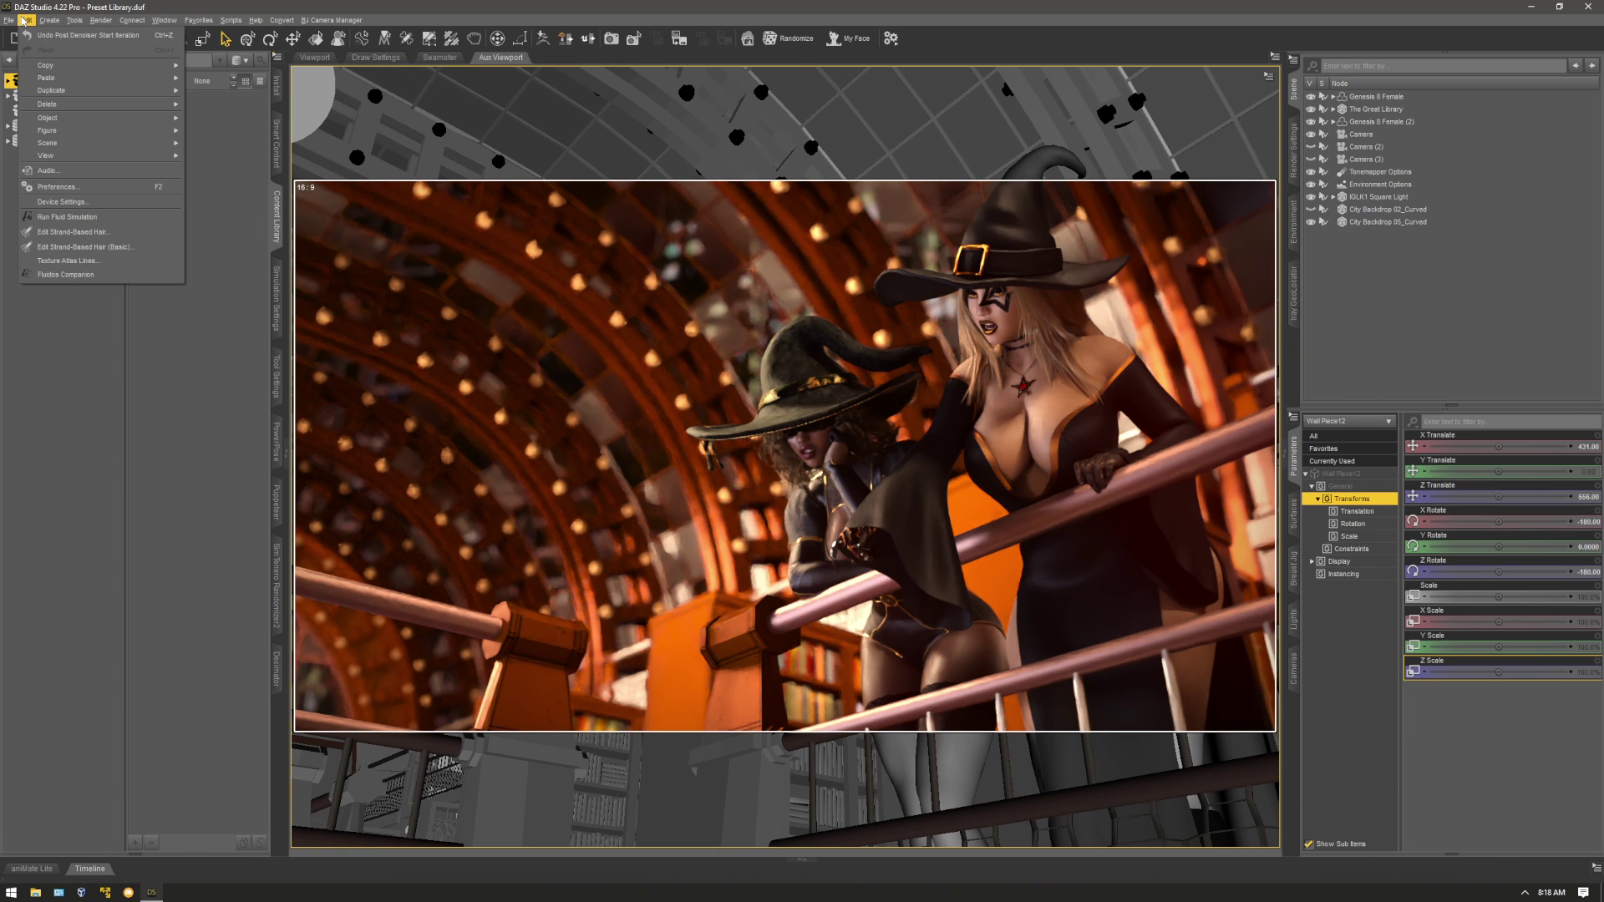
{"action": "left_click", "coordinate": [99, 187]}
{"action": "left_click", "coordinate": [957, 214]}
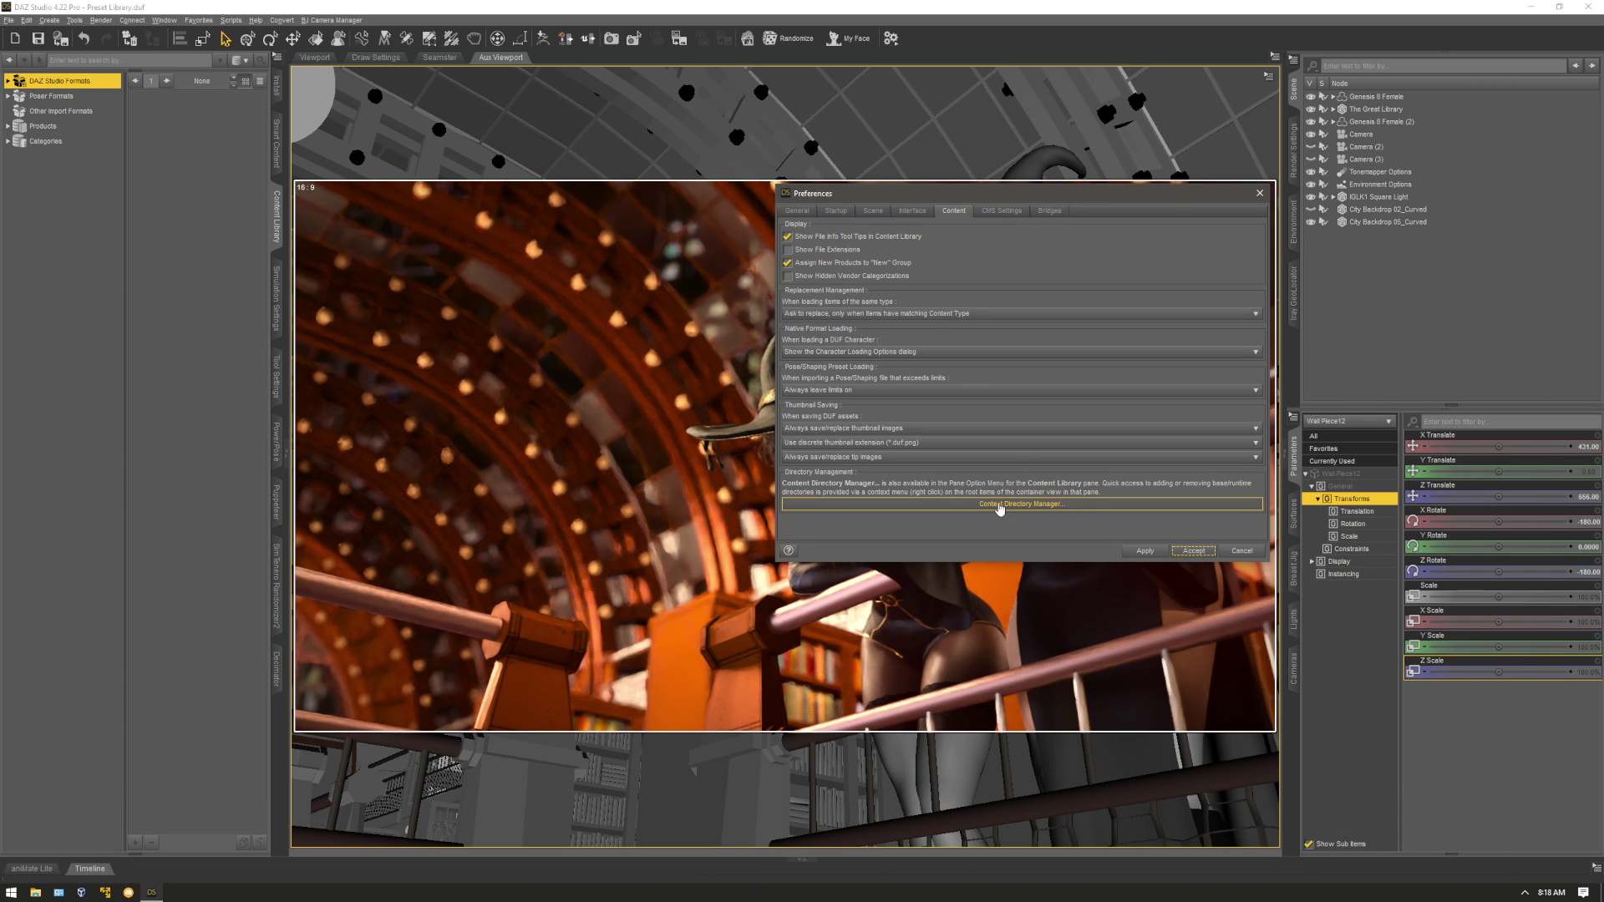
{"action": "left_click", "coordinate": [1242, 550]}
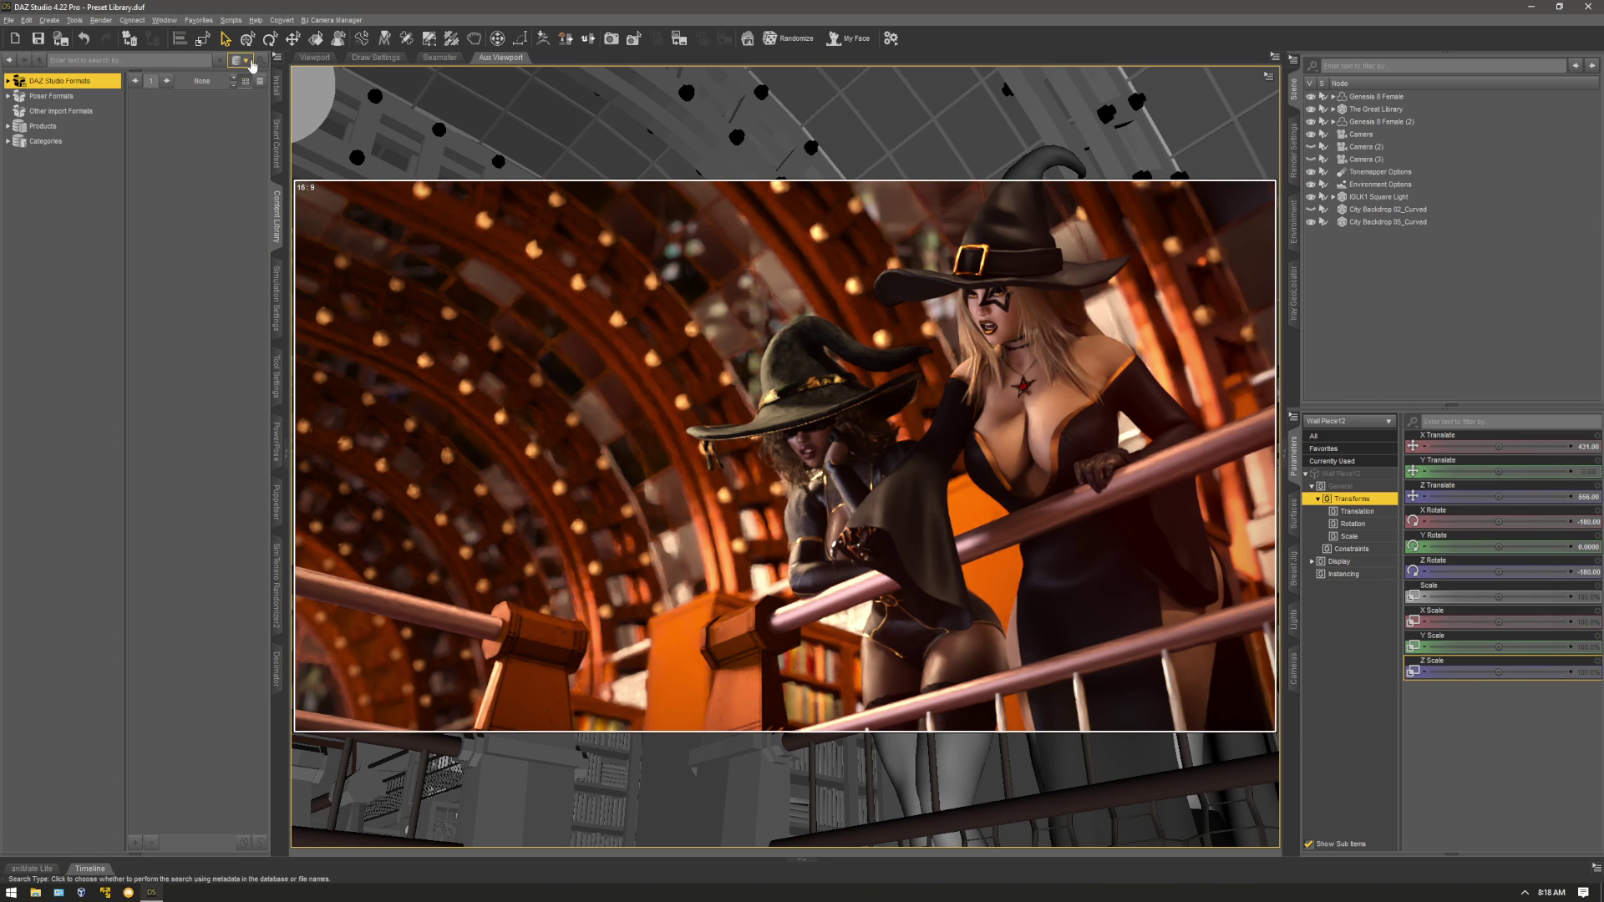
Open the Content Directory Manager and expand DAZ Studio Formats under Current Directories.
{"action": "left_click", "coordinate": [276, 56]}
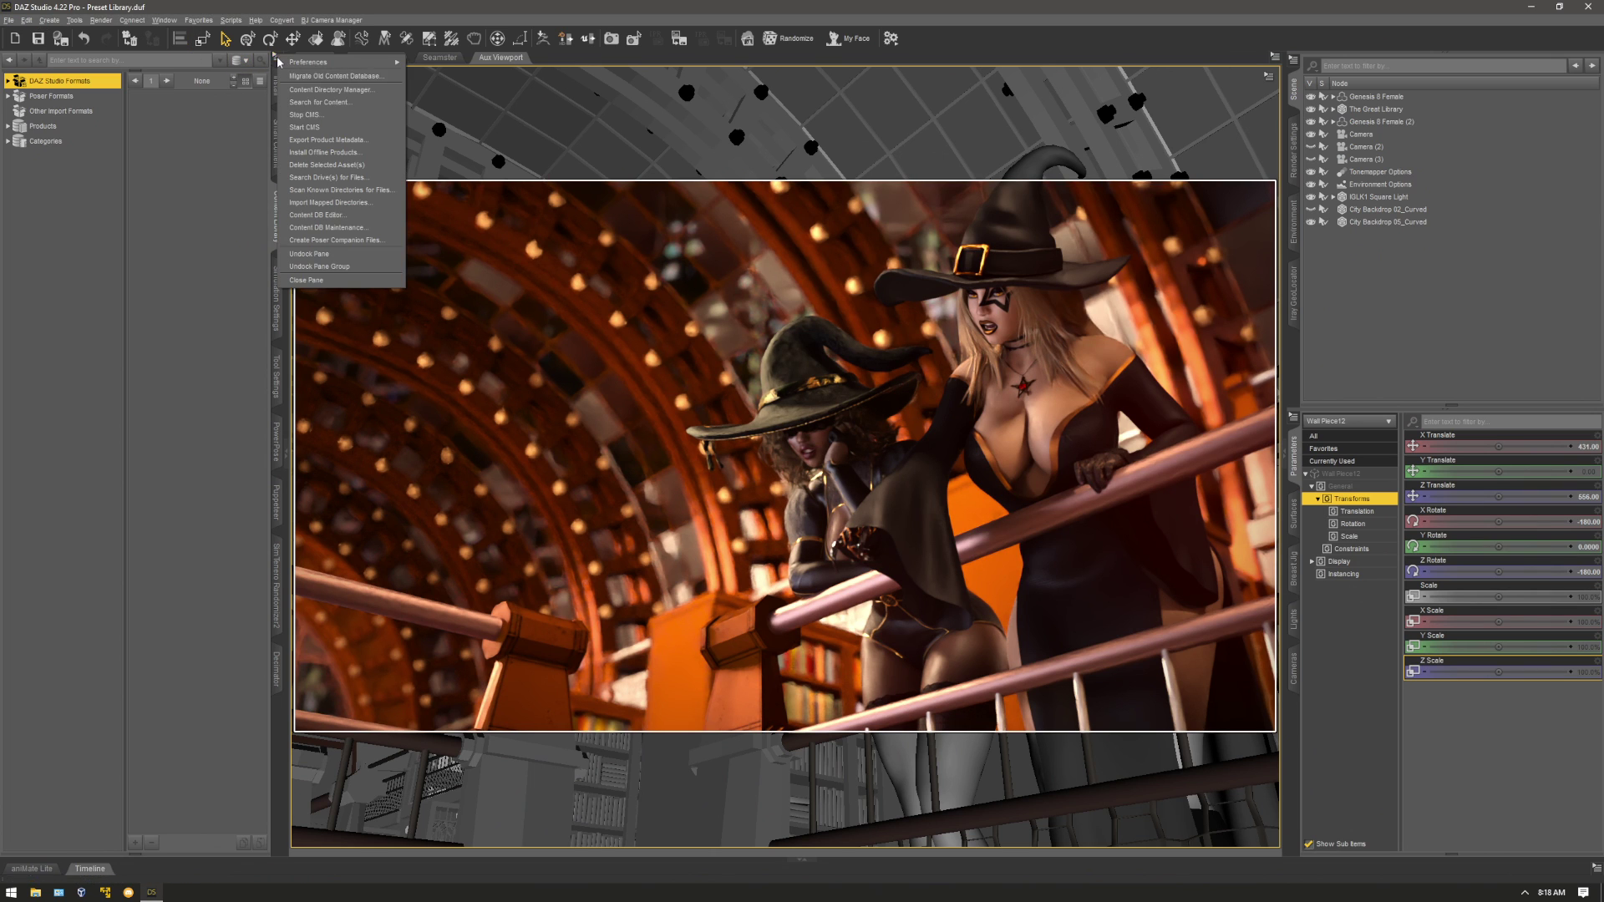
{"action": "left_click", "coordinate": [392, 92]}
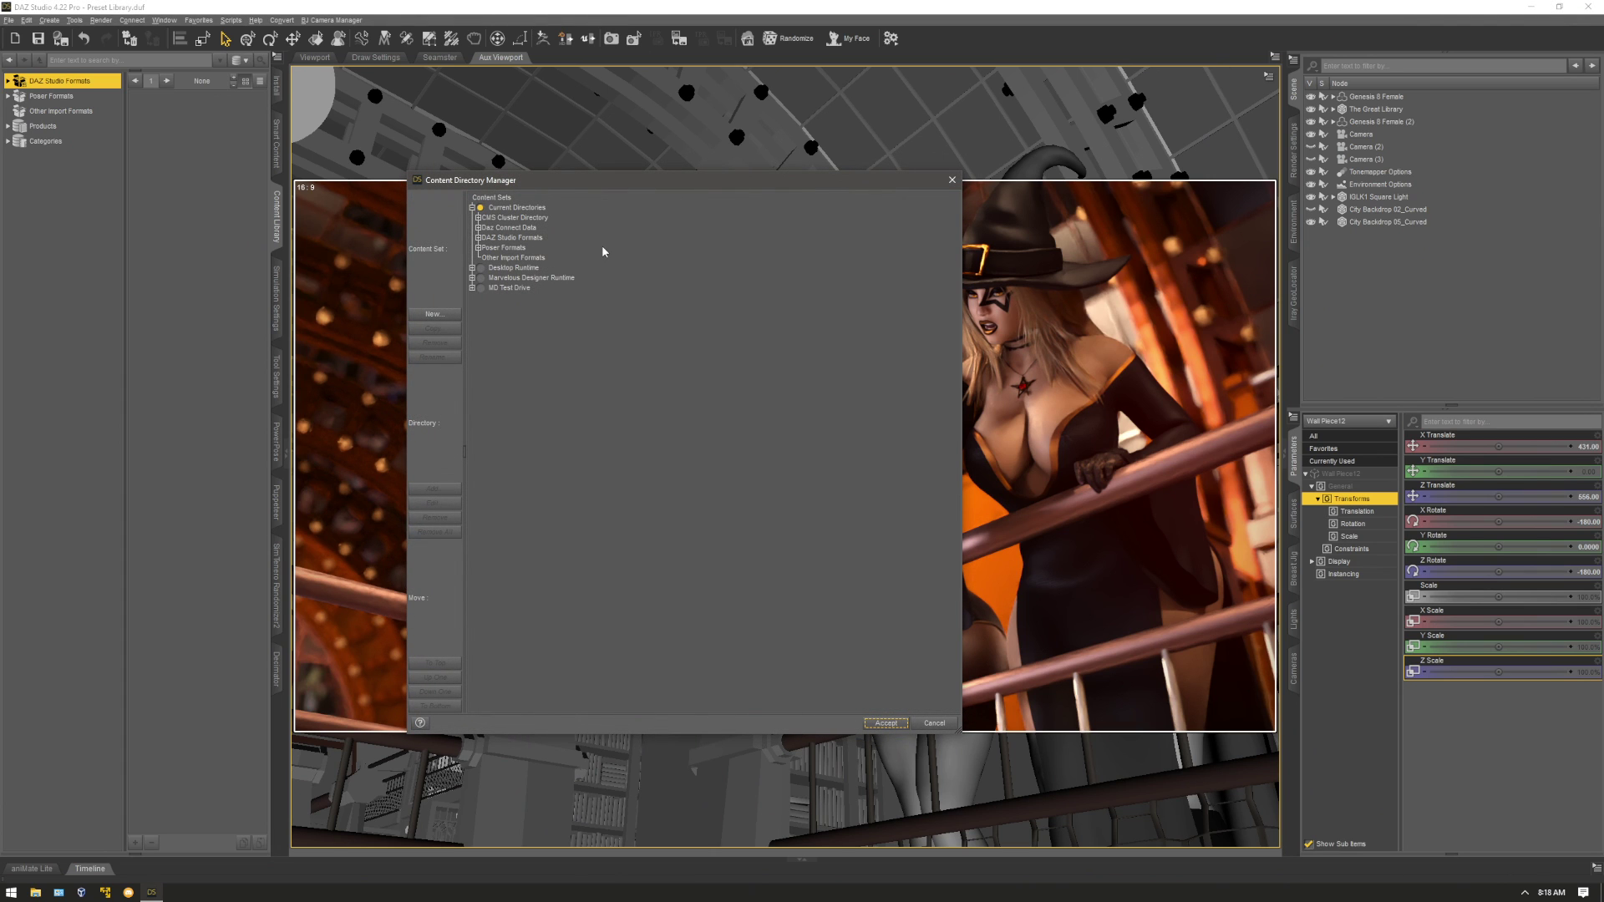
{"action": "left_click", "coordinate": [522, 239]}
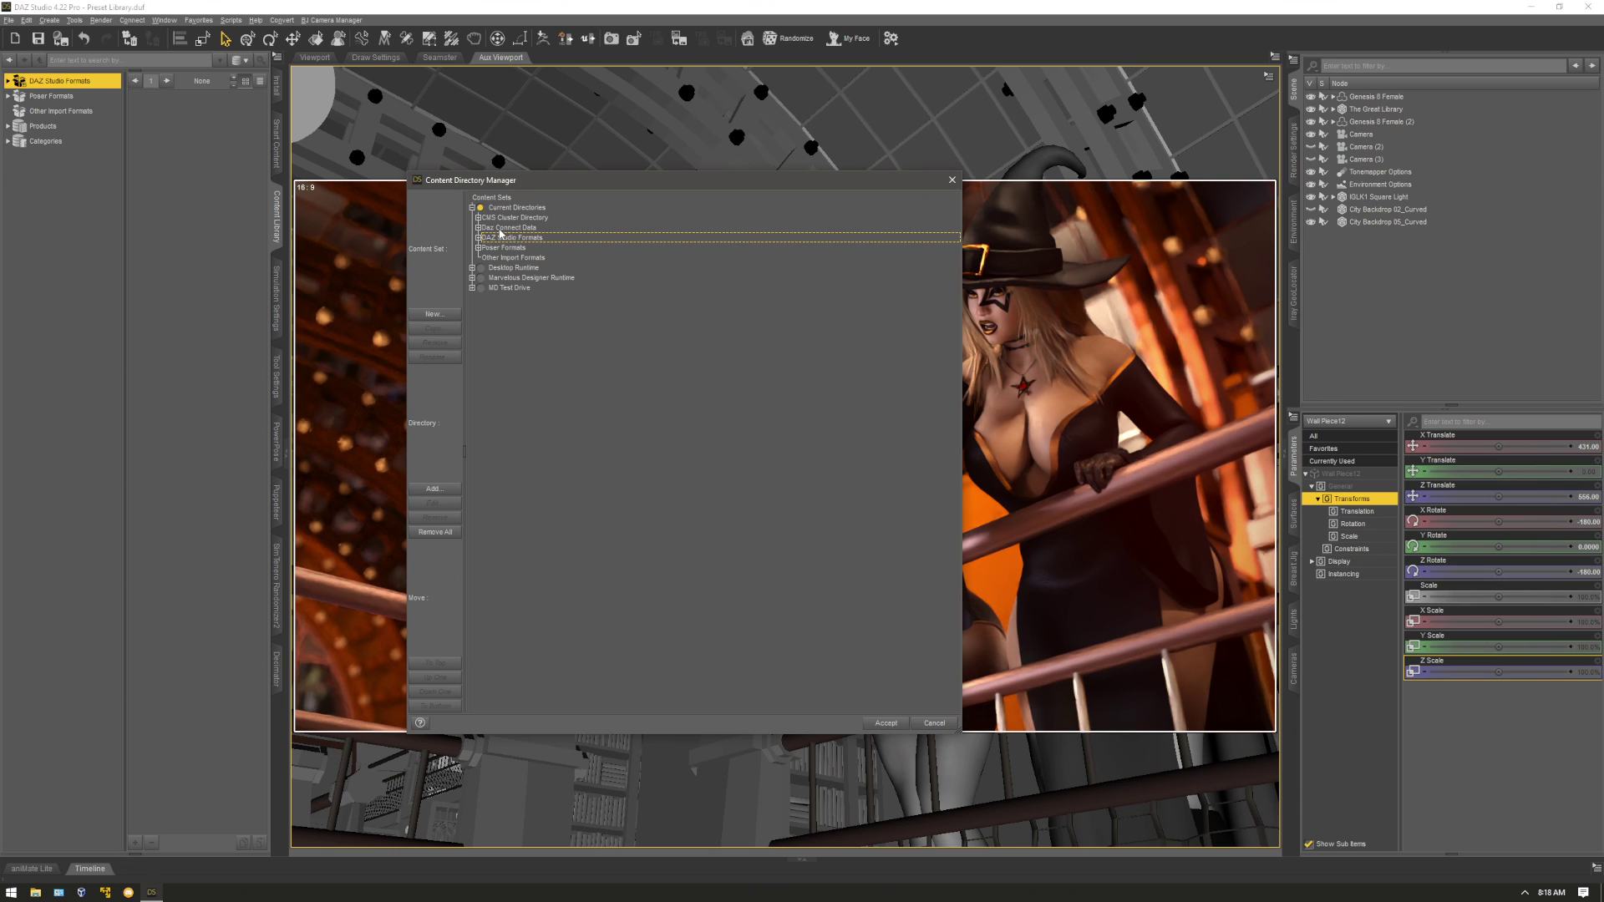
{"action": "left_click", "coordinate": [502, 229]}
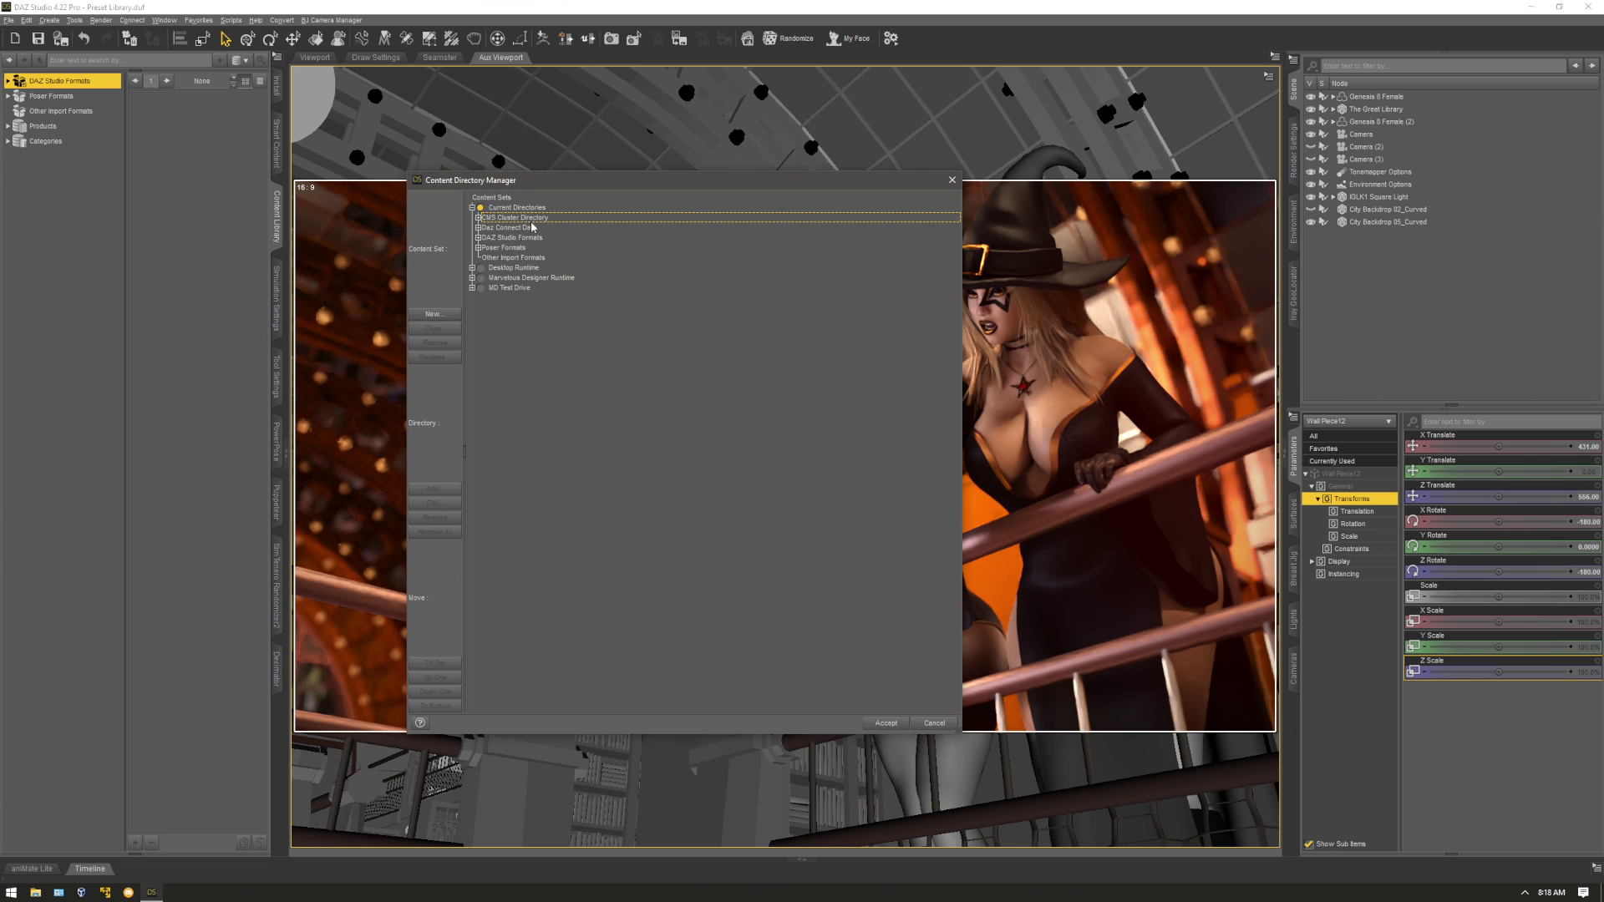
{"action": "left_click", "coordinate": [523, 239]}
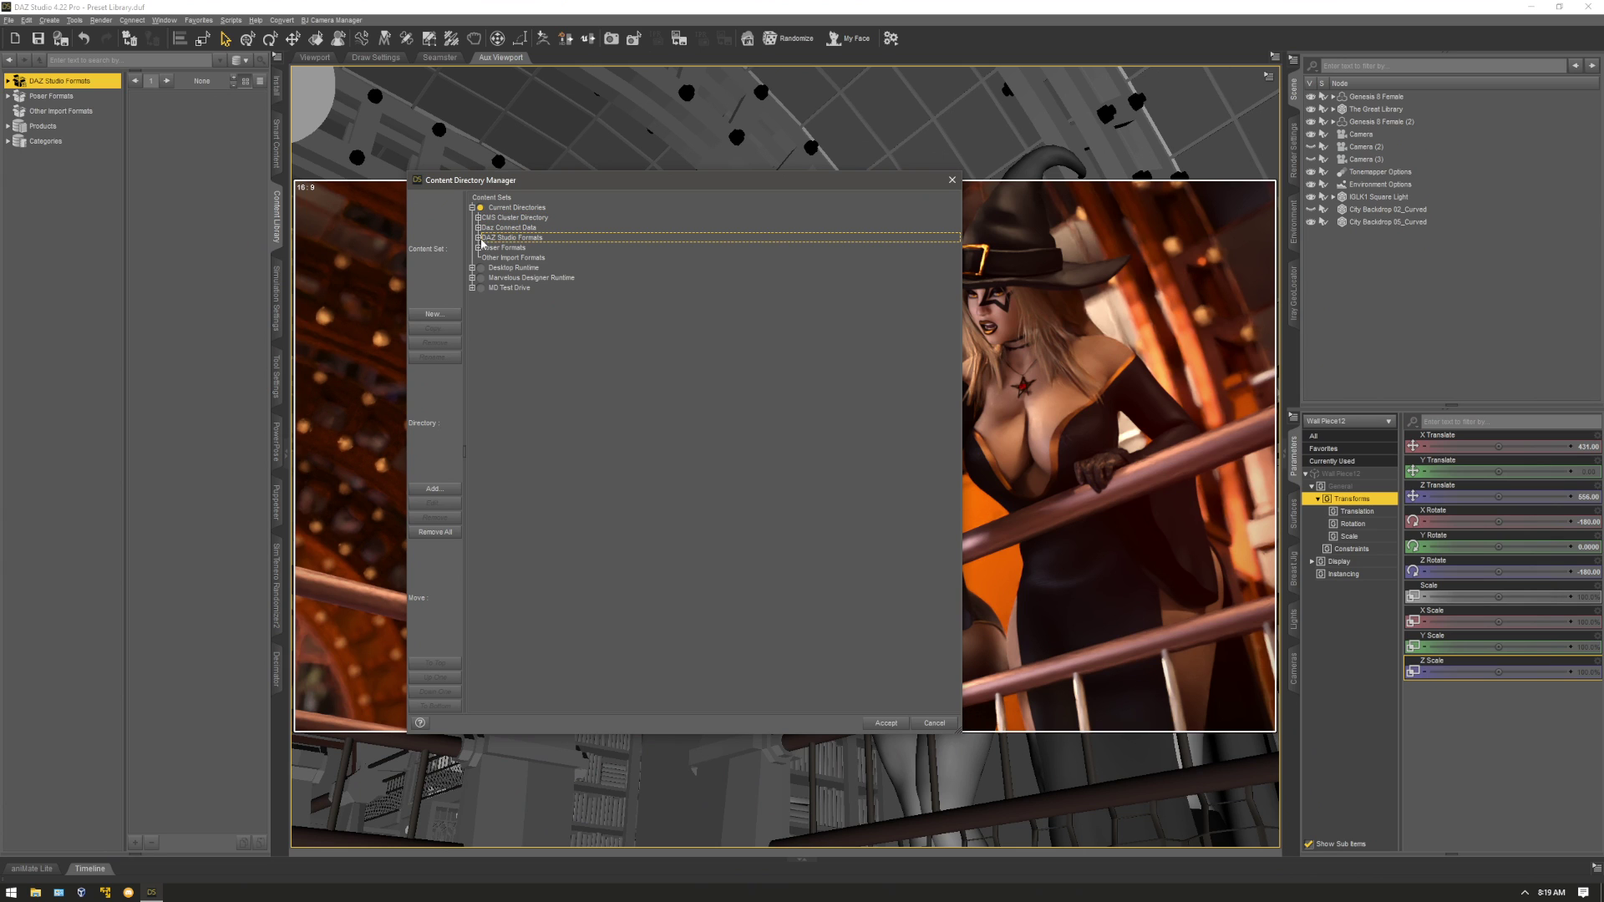
{"action": "left_click", "coordinate": [478, 238]}
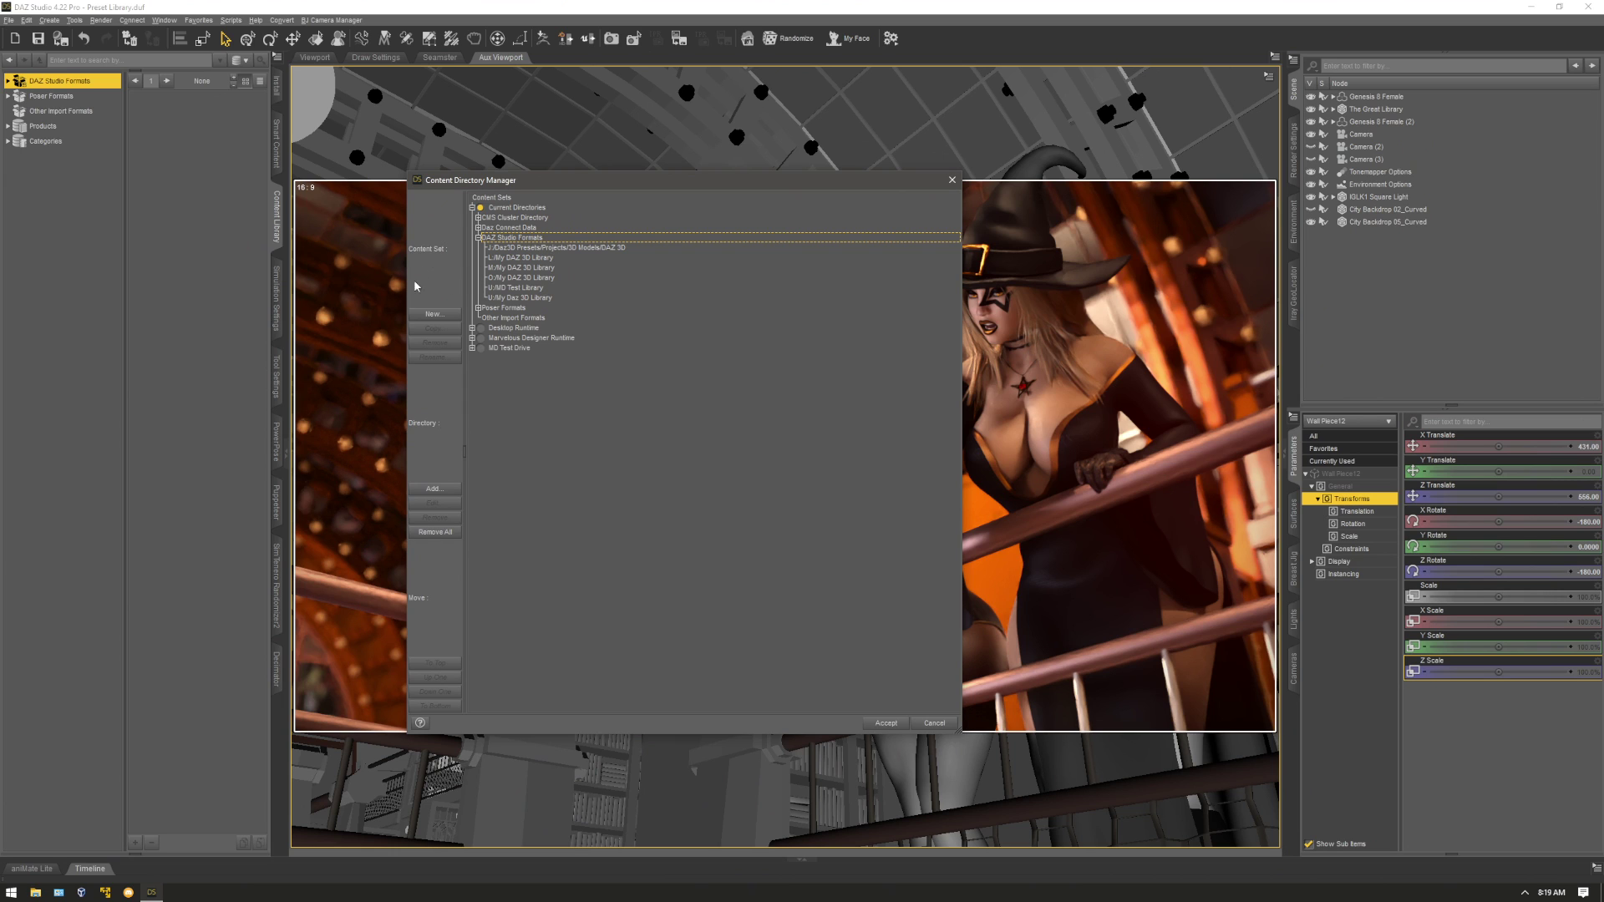
Examine the format directories in the MD Test Drive and Desktop Runtime content sets.
{"action": "left_click", "coordinate": [472, 348]}
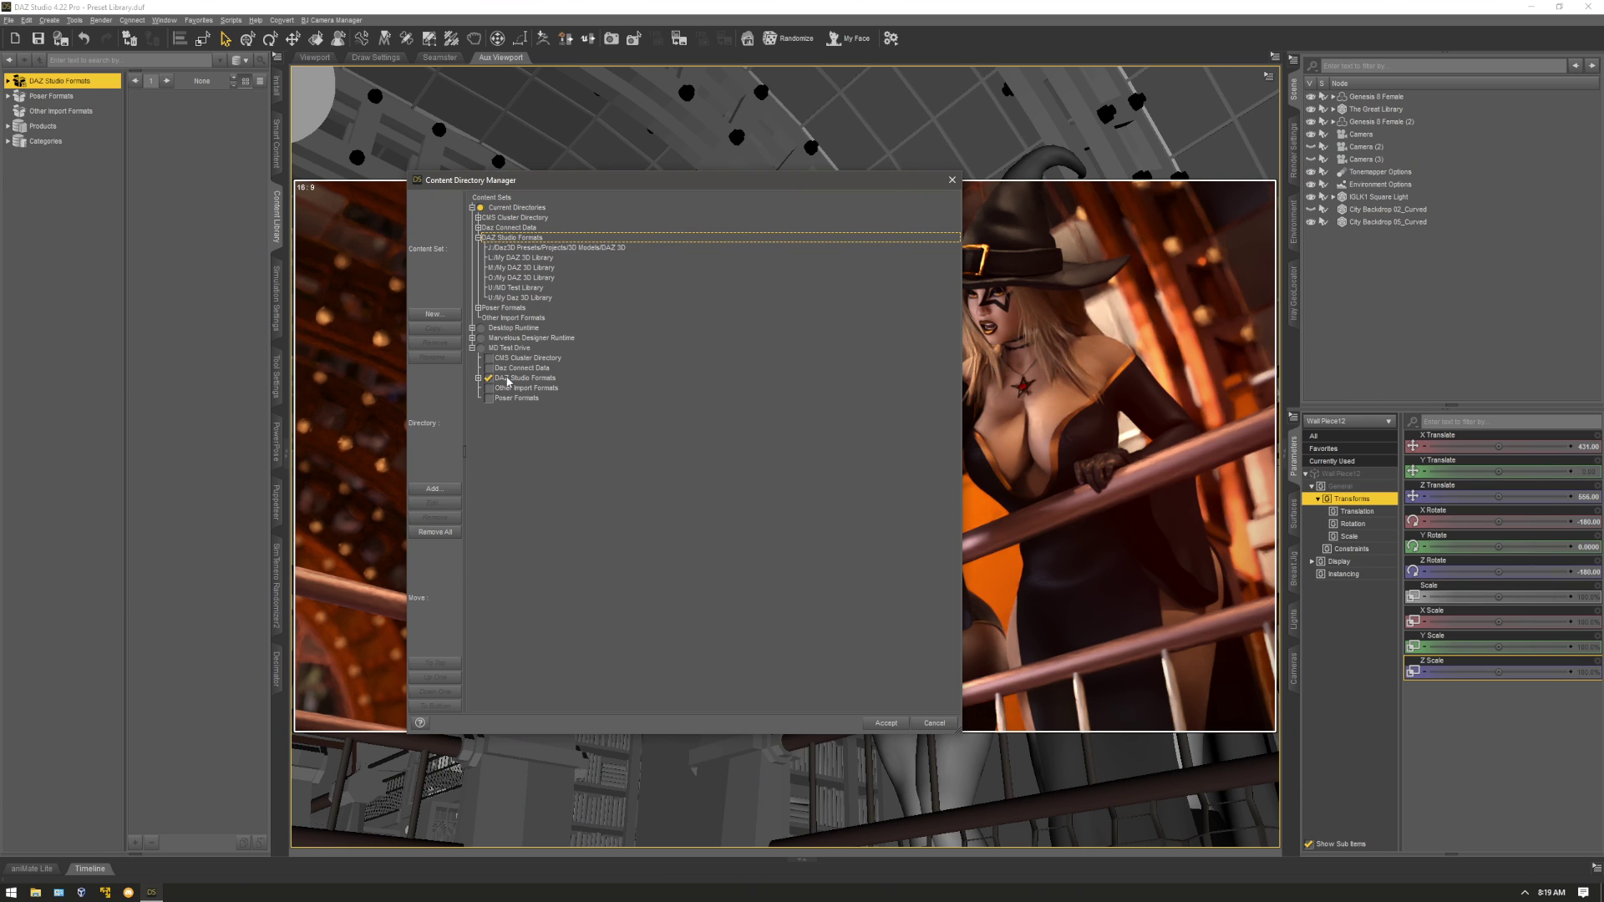
{"action": "left_click", "coordinate": [479, 378]}
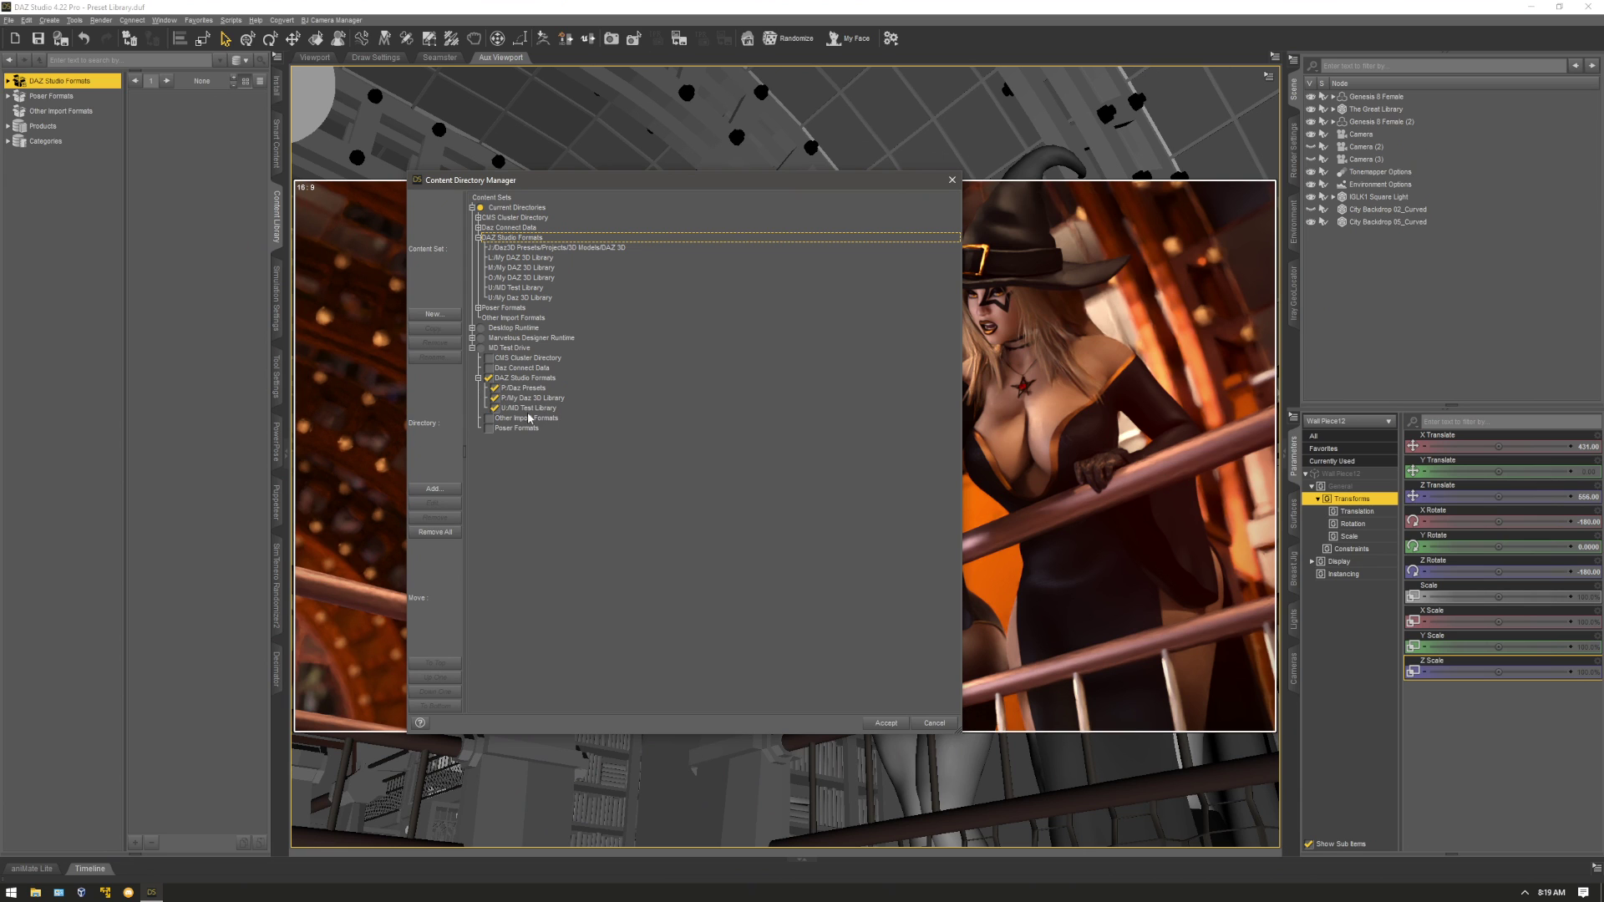
{"action": "left_click", "coordinate": [472, 348]}
{"action": "left_click", "coordinate": [472, 328]}
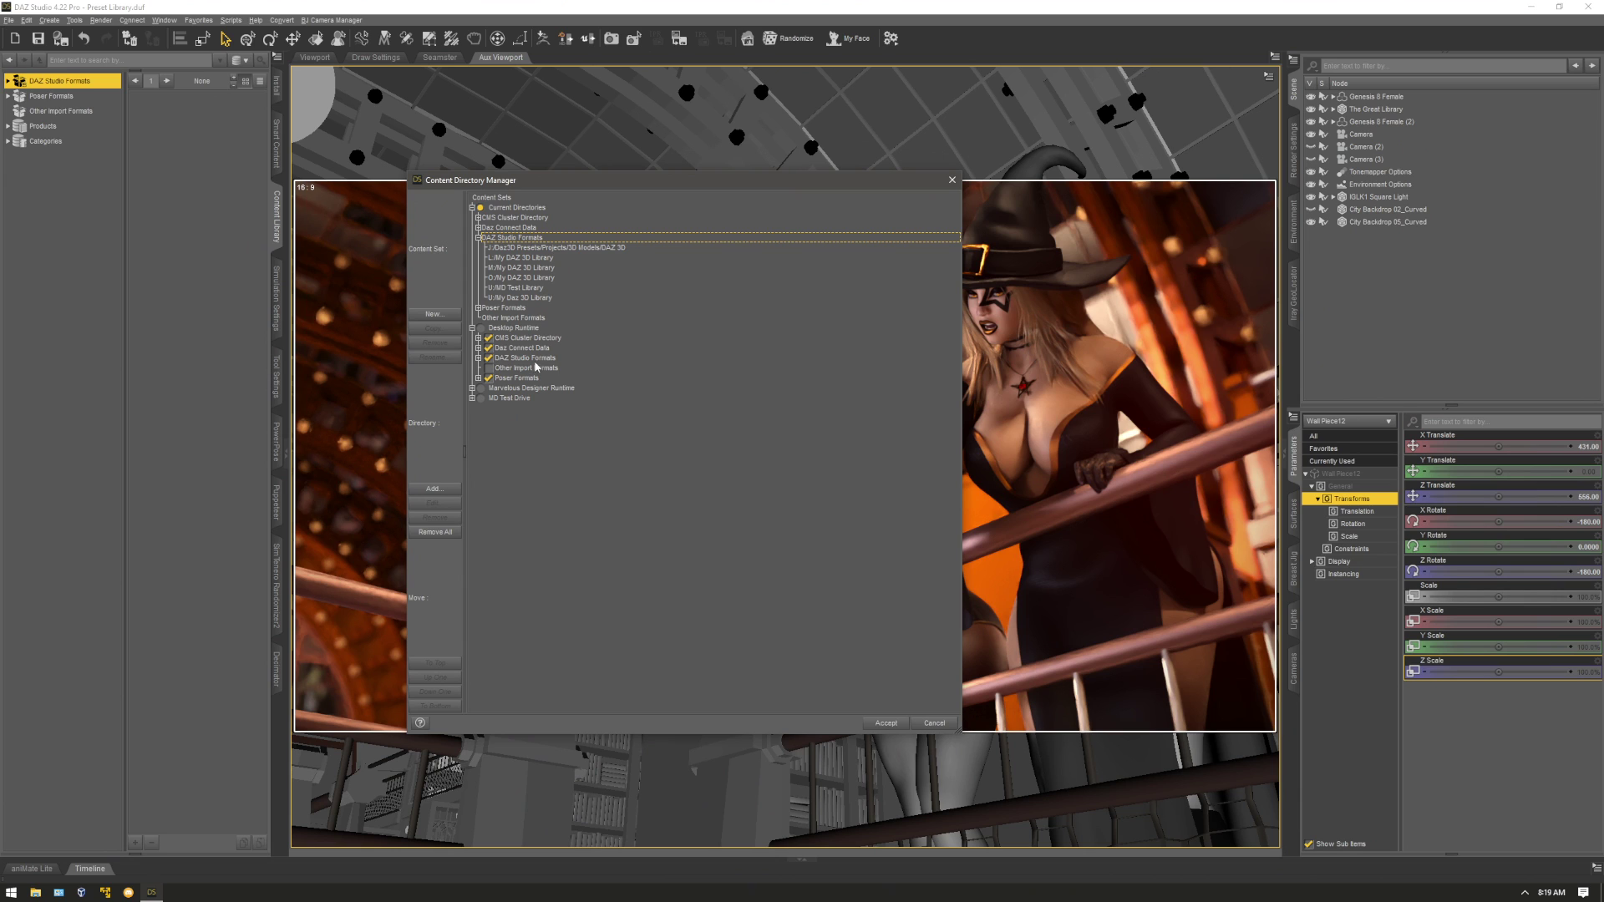
{"action": "left_click", "coordinate": [473, 328]}
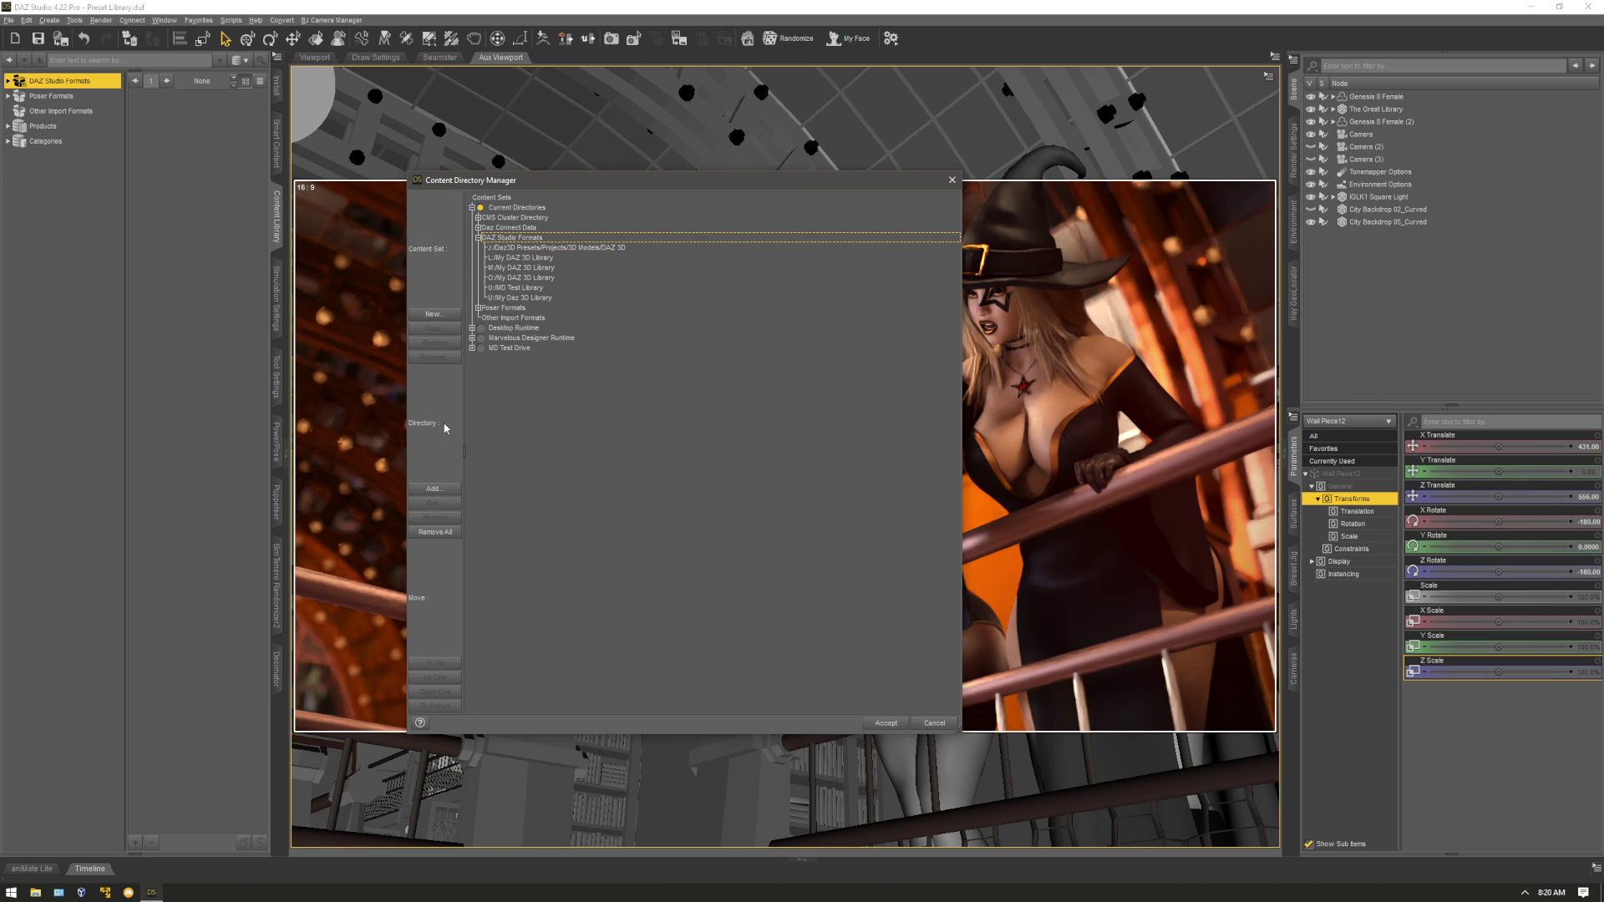
Add the Work Preset Folder from the U: drive as a directory under DAZ Studio Formats.
{"action": "left_click", "coordinate": [519, 248]}
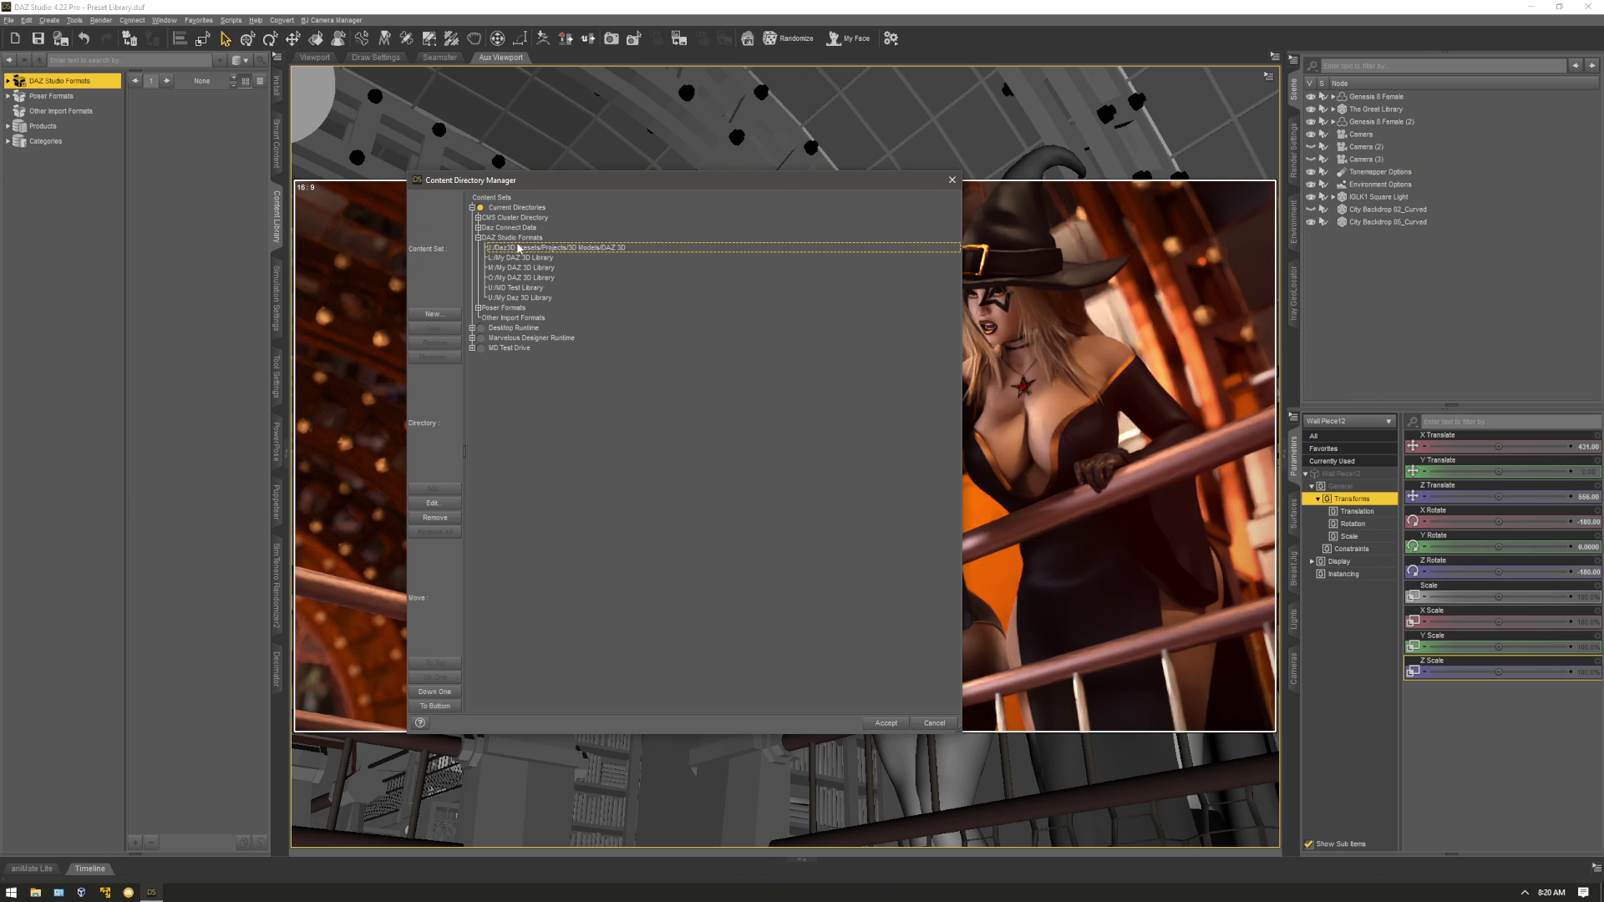
{"action": "left_click", "coordinate": [514, 238]}
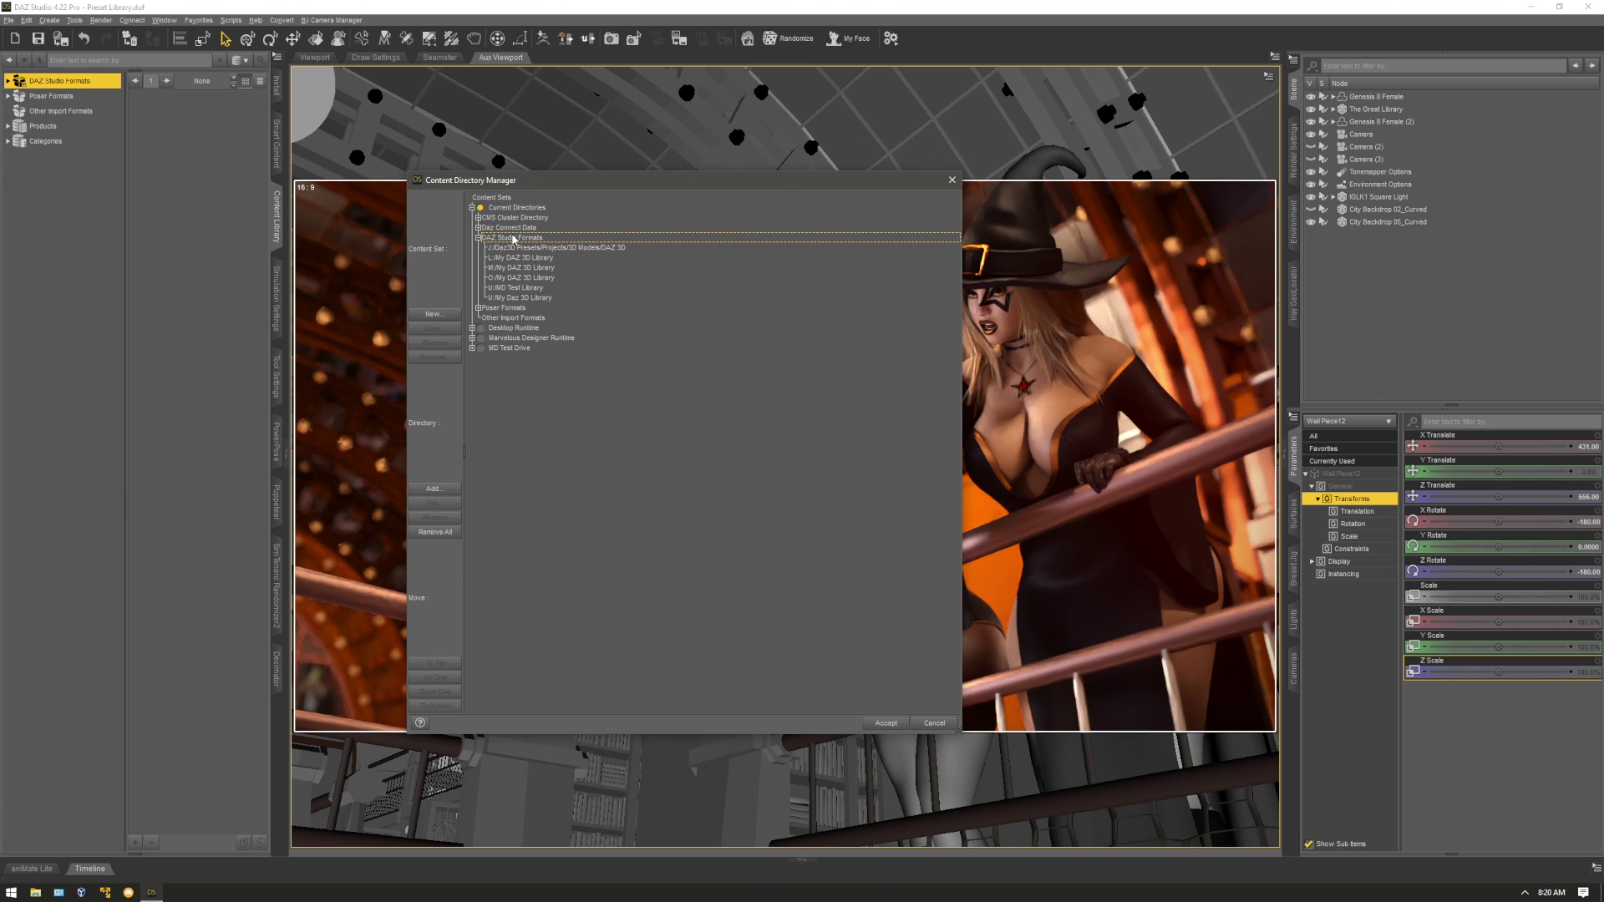
{"action": "left_click", "coordinate": [432, 492]}
{"action": "left_click", "coordinate": [1334, 260]}
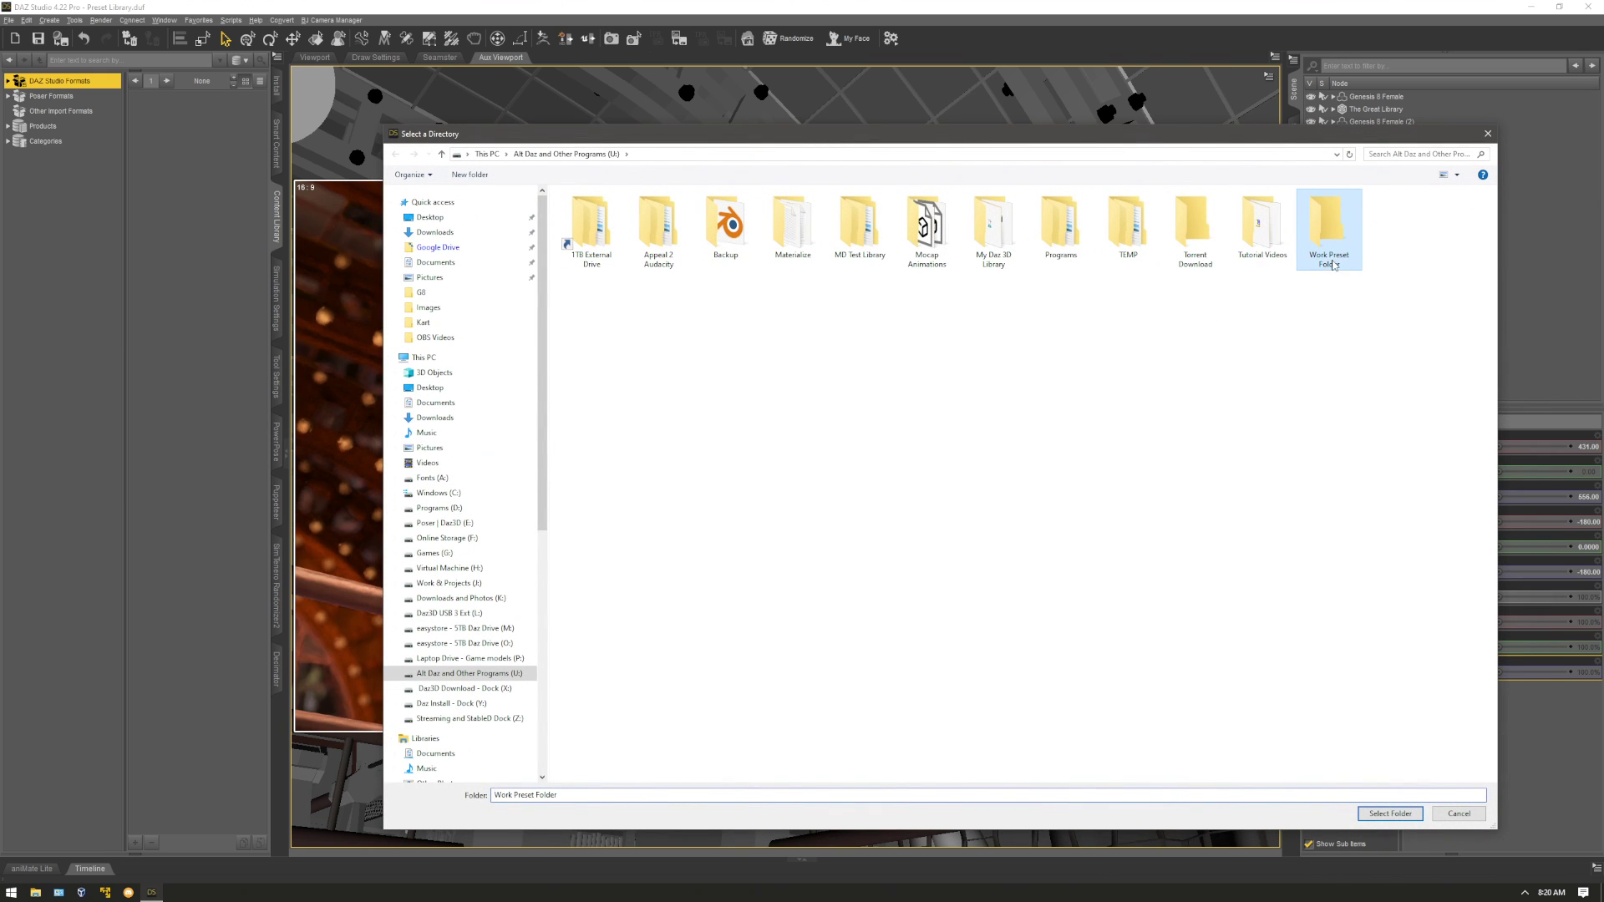
{"action": "left_click", "coordinate": [644, 156]}
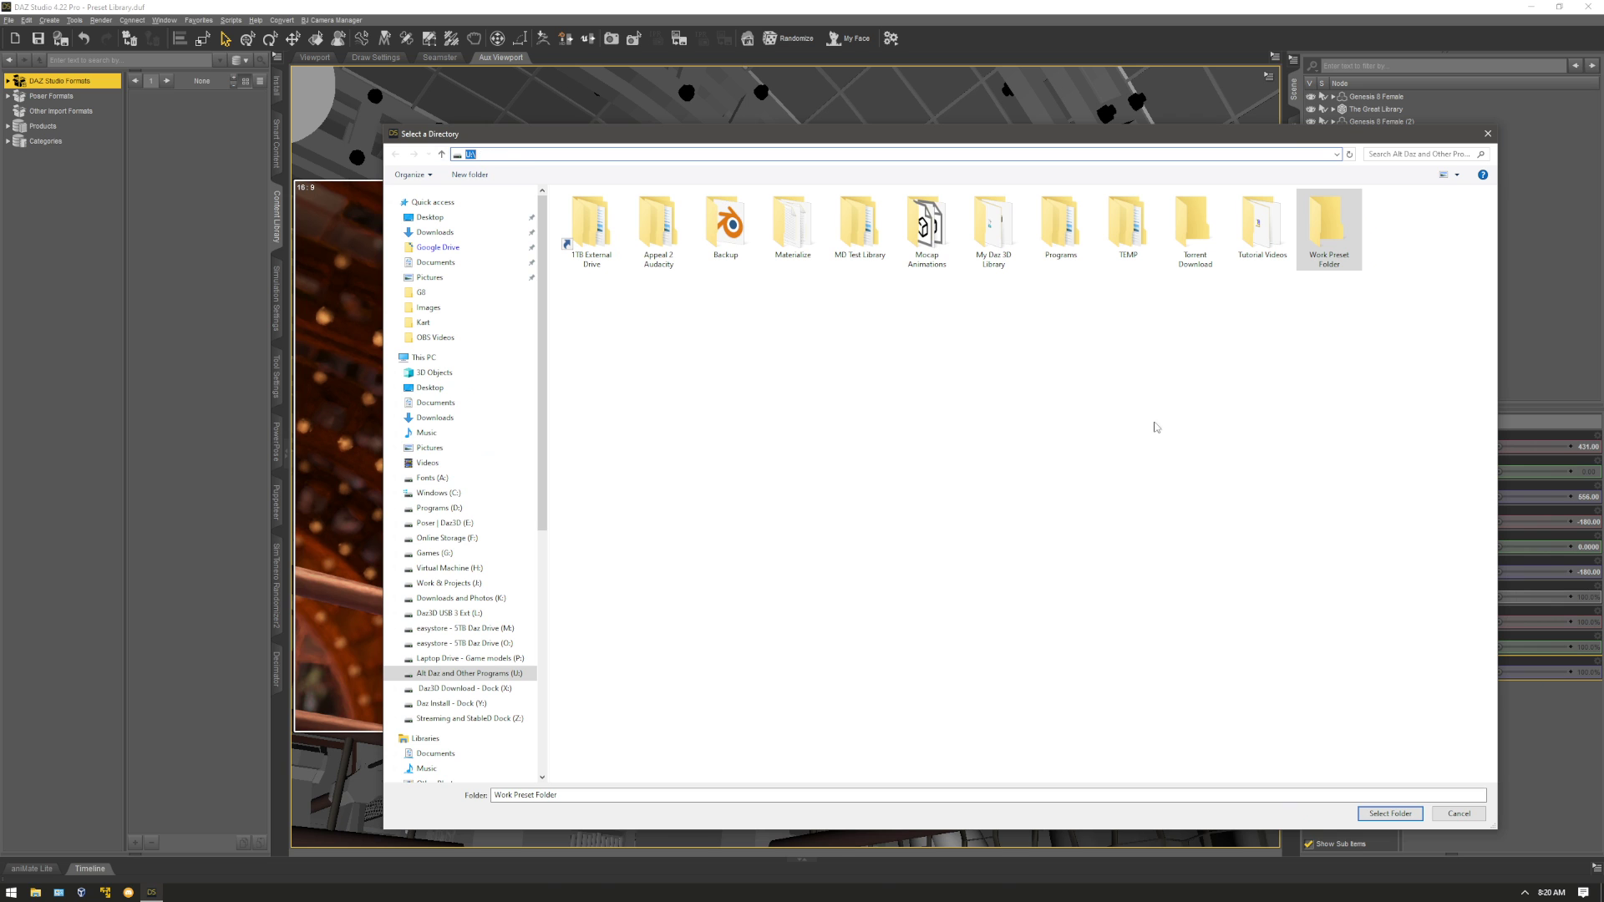
{"action": "key", "text": "Escape"}
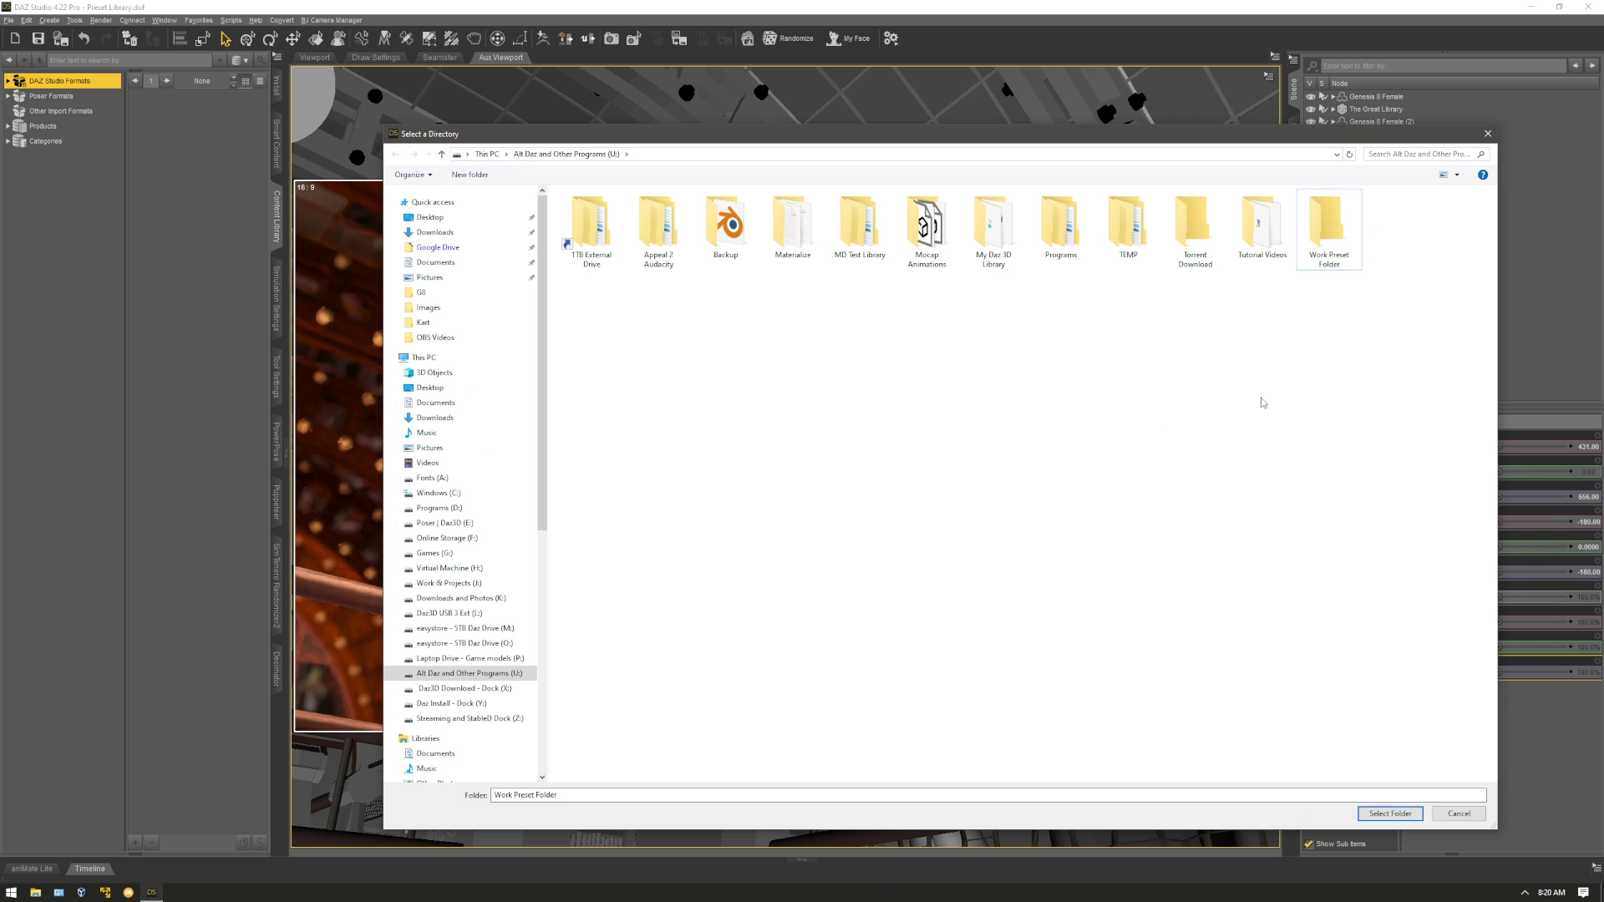
{"action": "double_click", "coordinate": [1334, 240]}
{"action": "left_click", "coordinate": [1386, 818]}
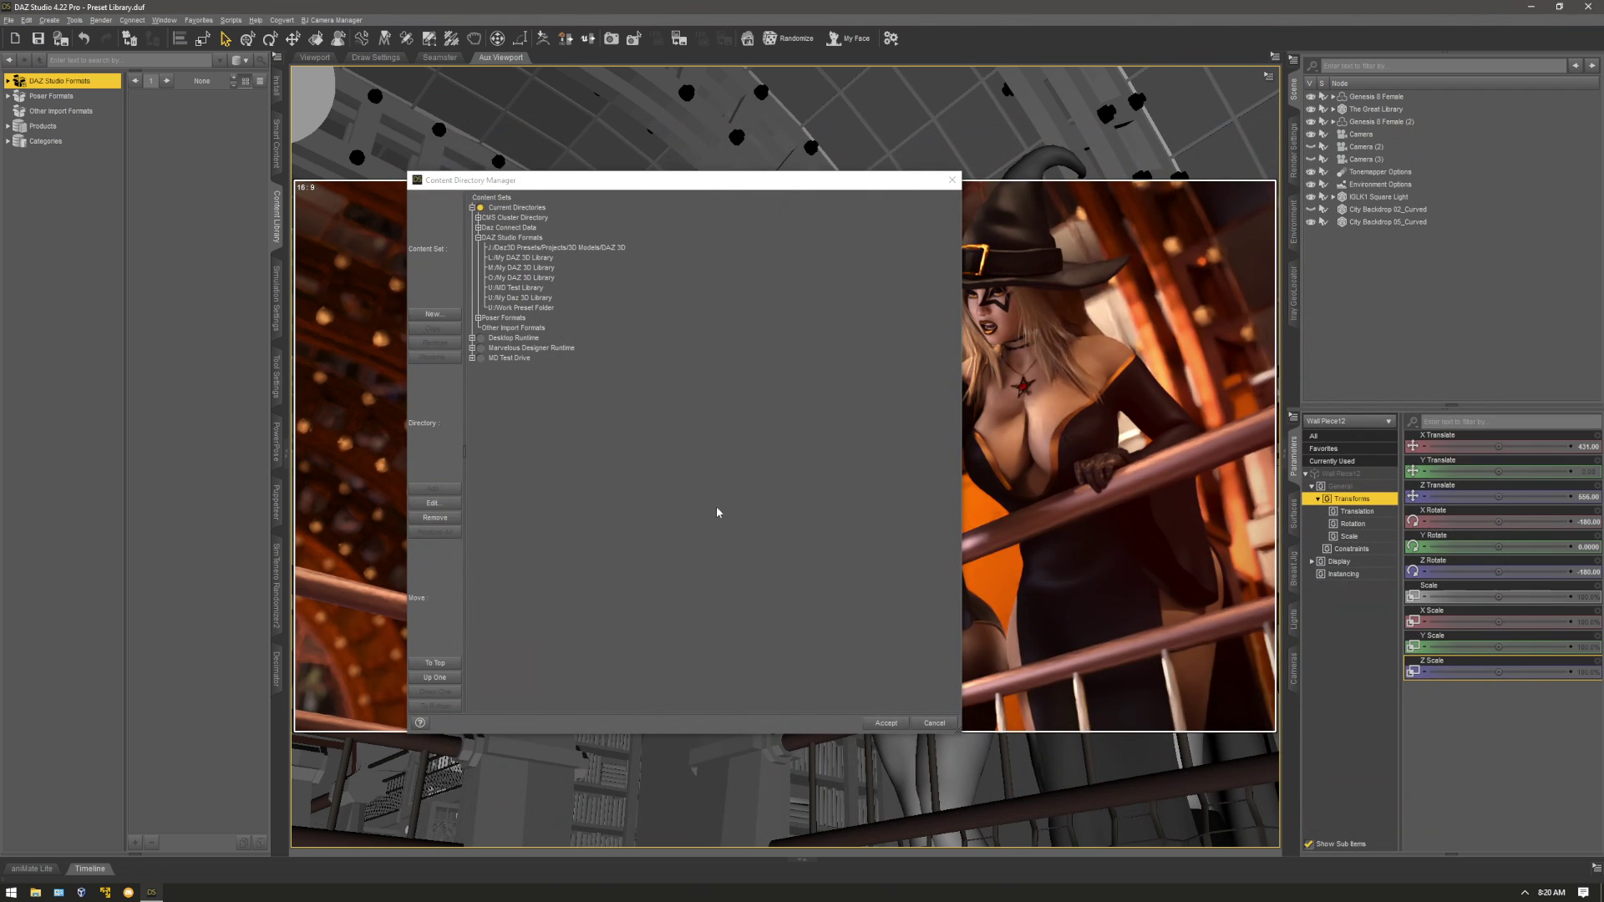
Check the added Work Preset Folder entry against the MD Test Drive set and accept the content directory changes.
{"action": "left_click", "coordinate": [523, 308]}
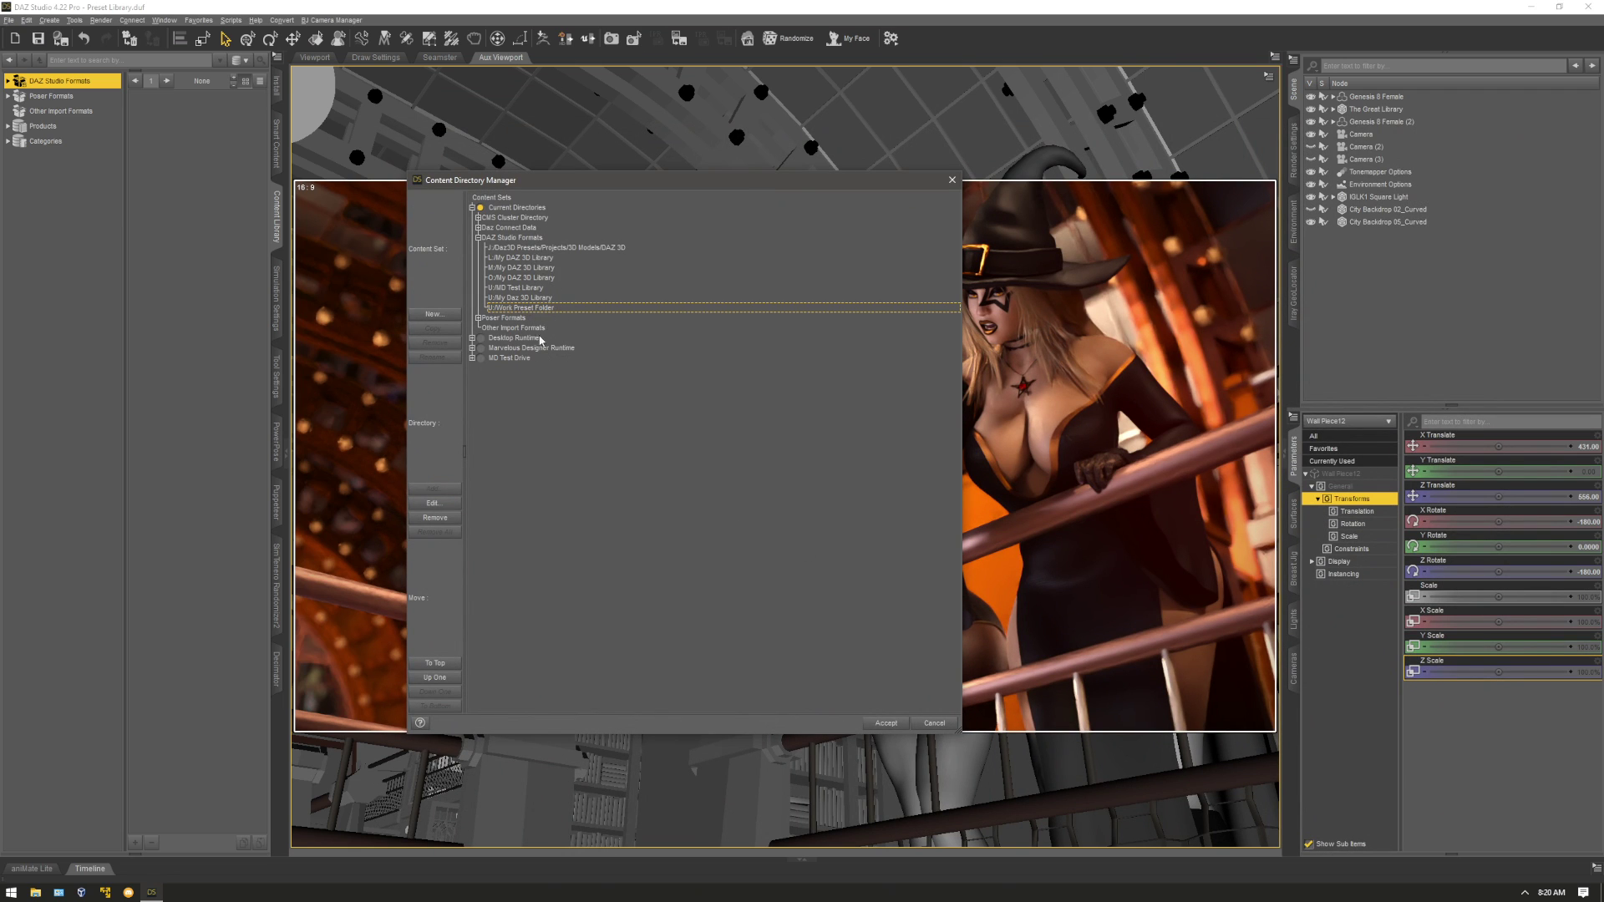
{"action": "left_click", "coordinate": [472, 358]}
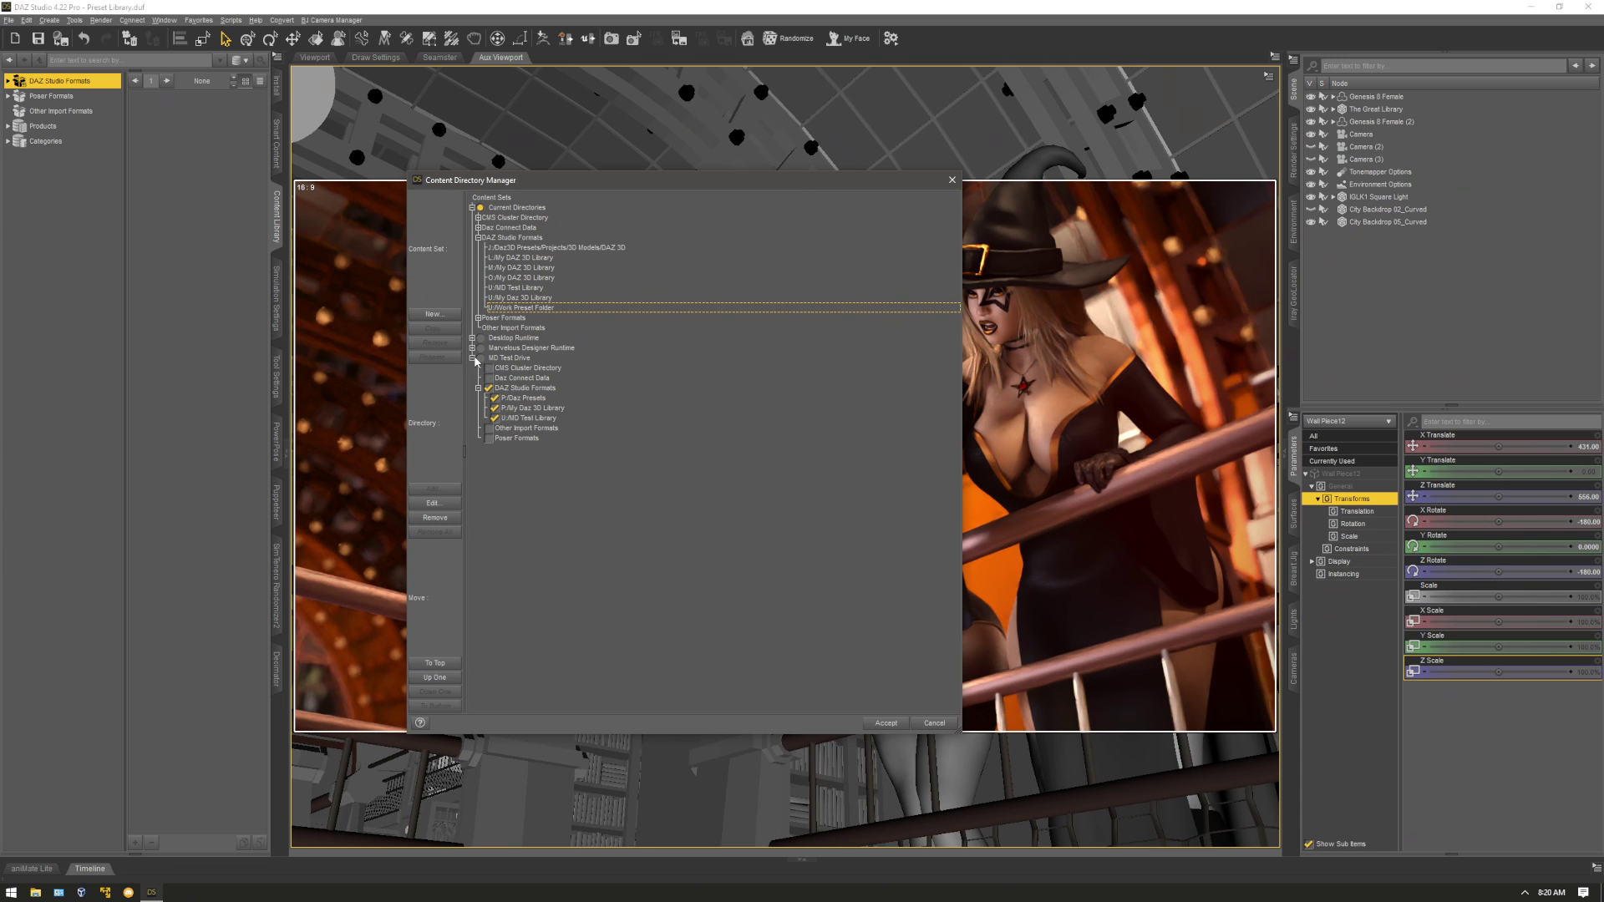
{"action": "left_click", "coordinate": [473, 359]}
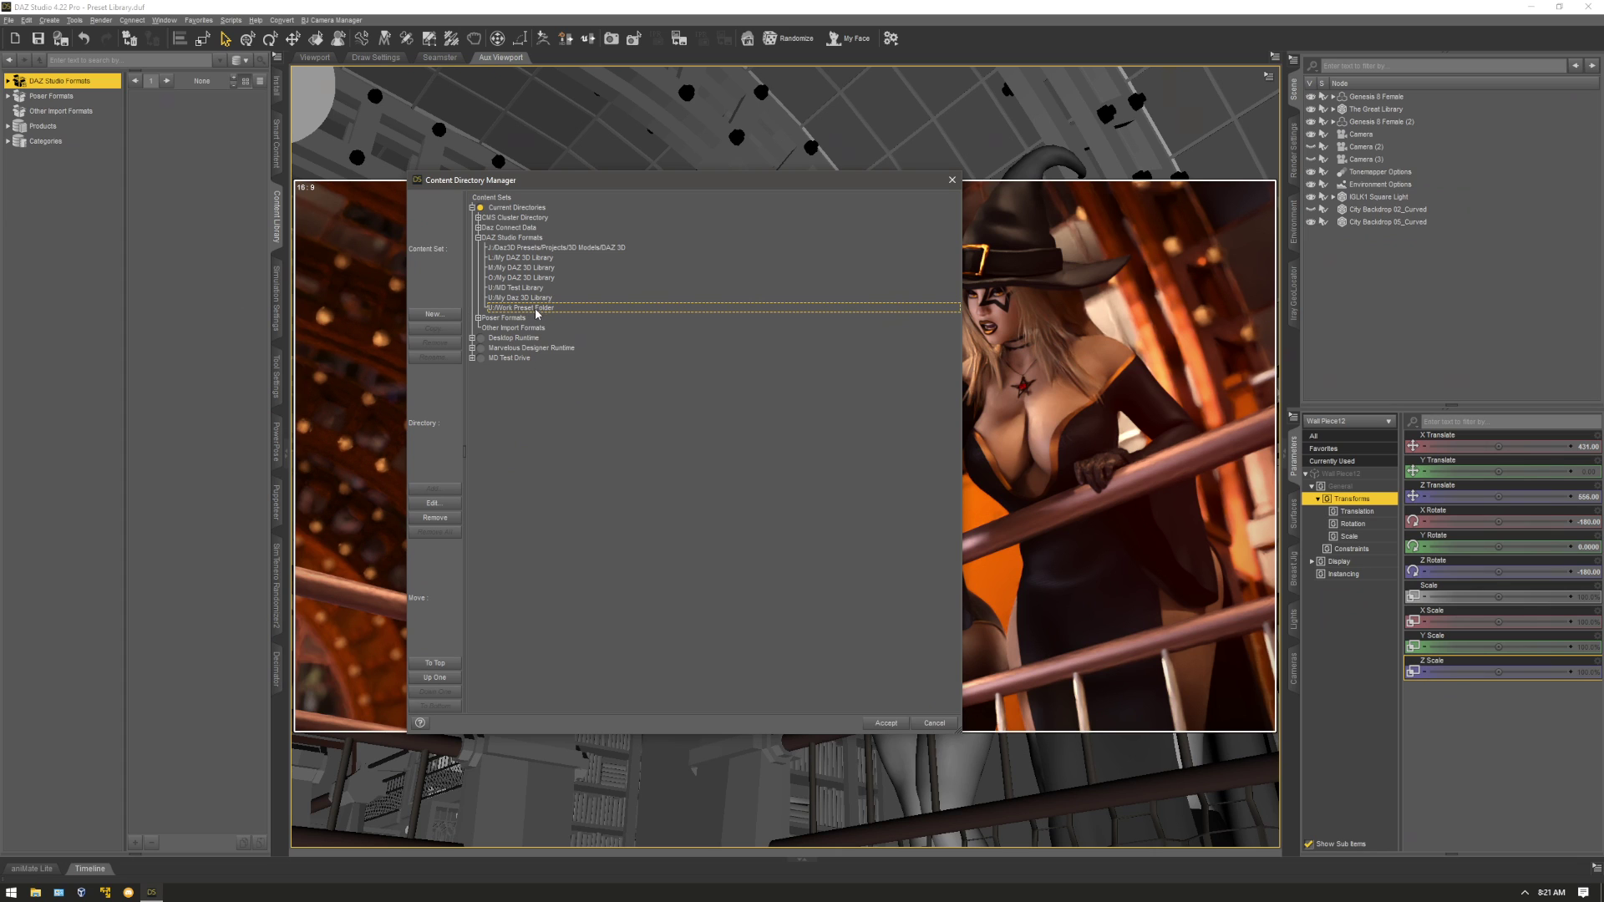
{"action": "left_click", "coordinate": [886, 724]}
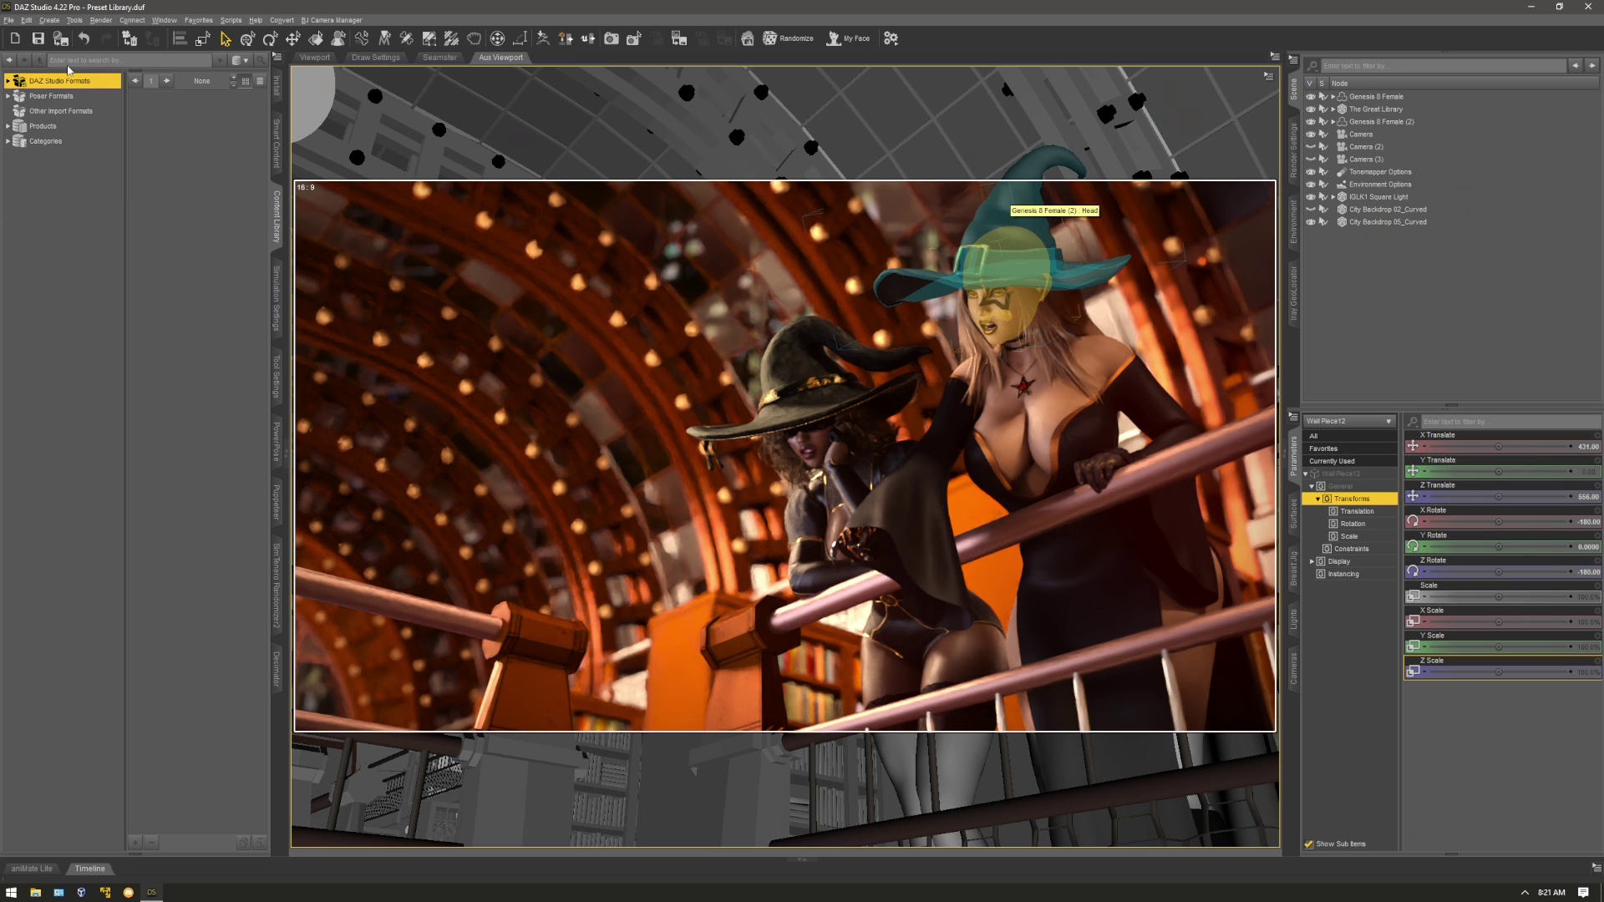
Select the Work Preset Folder under DAZ Studio Formats in the content library and look through the DAZ 3D library's Presets subfolders.
{"action": "double_click", "coordinate": [33, 82]}
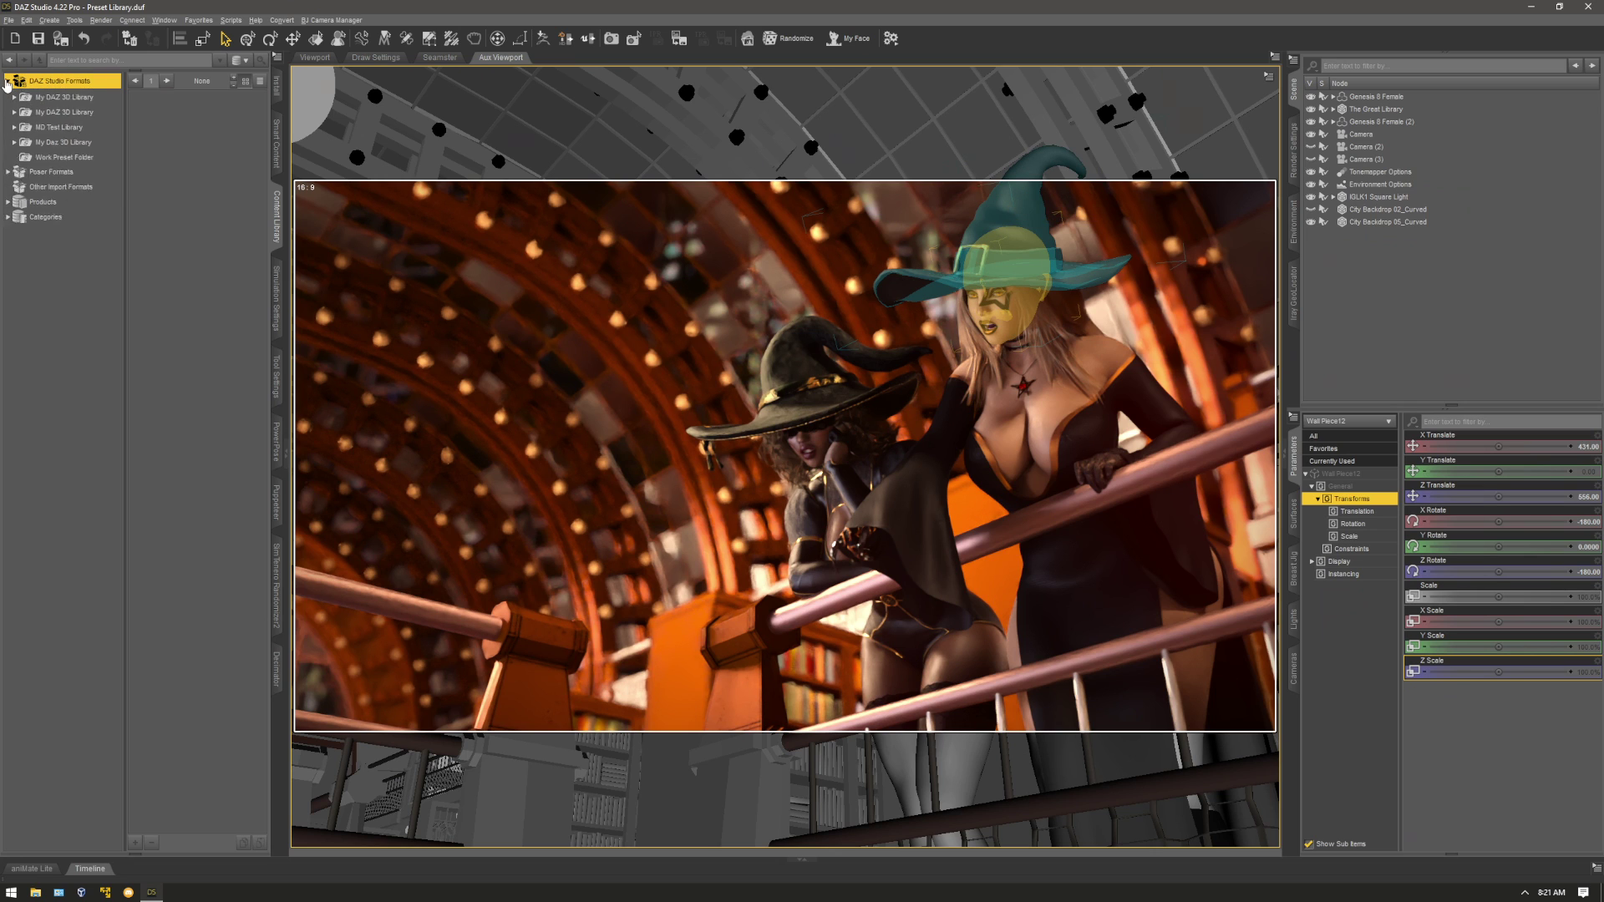
{"action": "left_click", "coordinate": [67, 201]}
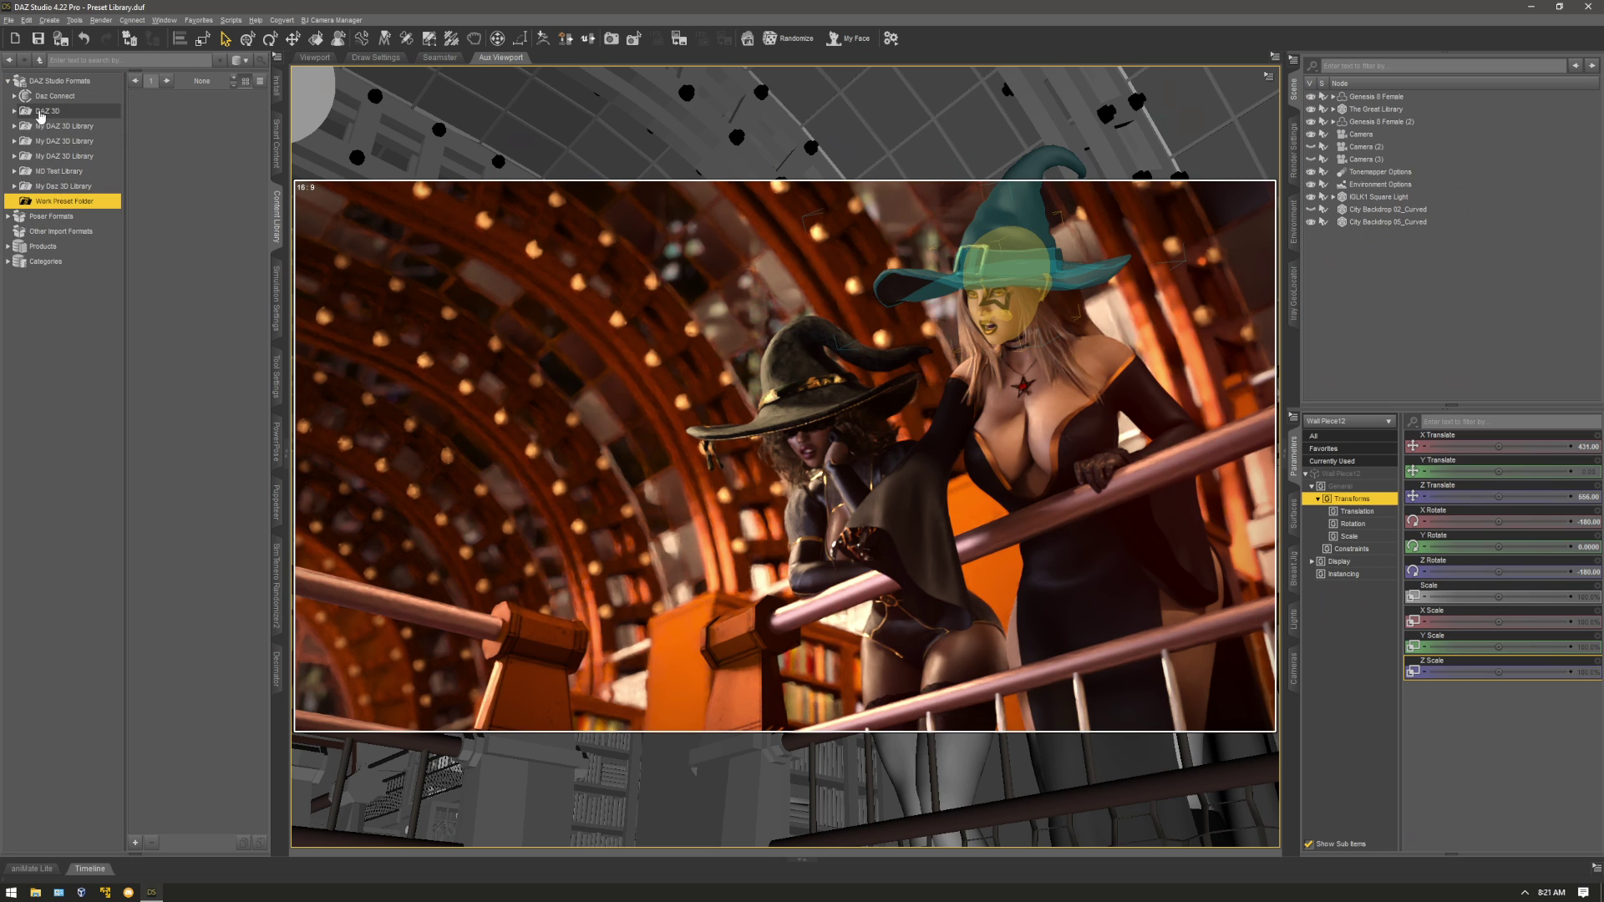
{"action": "left_click", "coordinate": [14, 112]}
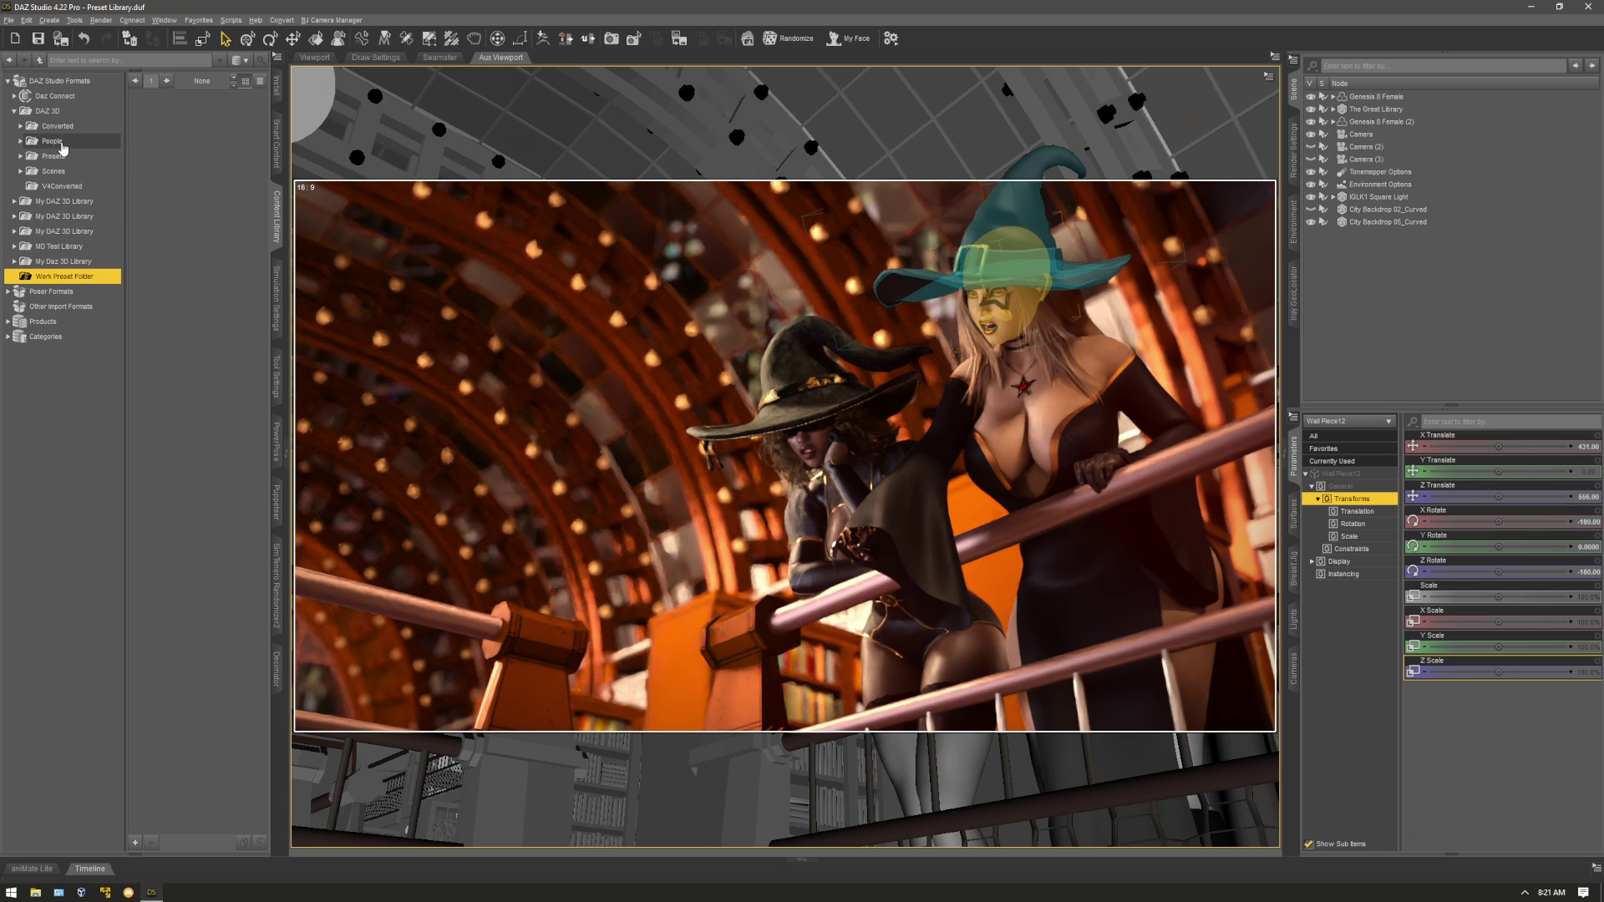
{"action": "left_click", "coordinate": [21, 157]}
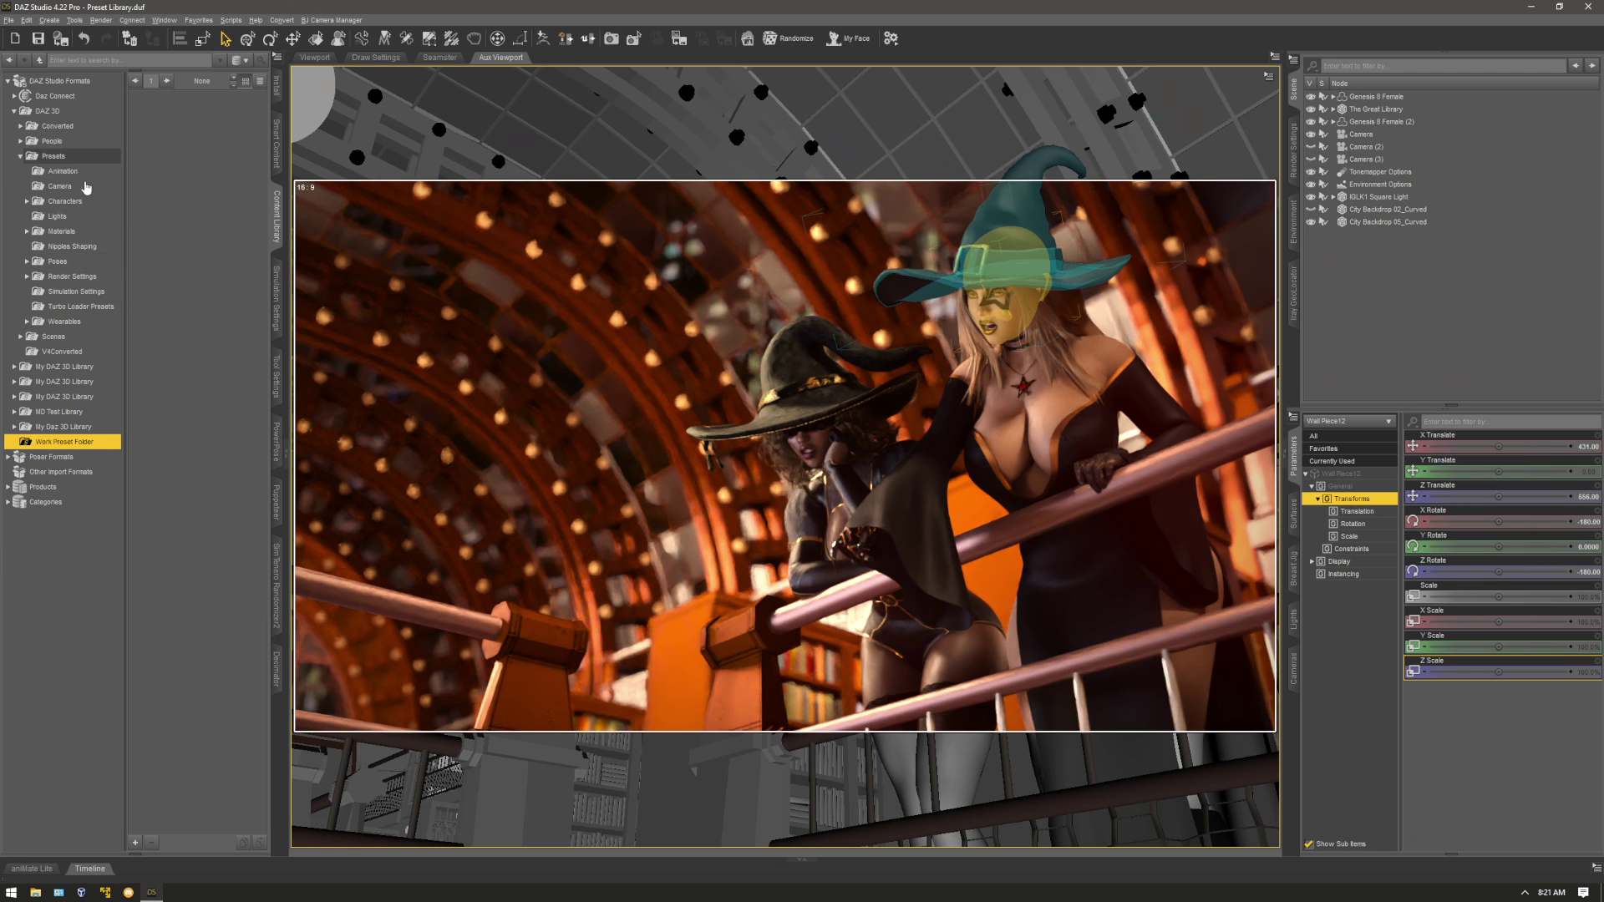
{"action": "left_click", "coordinate": [19, 156]}
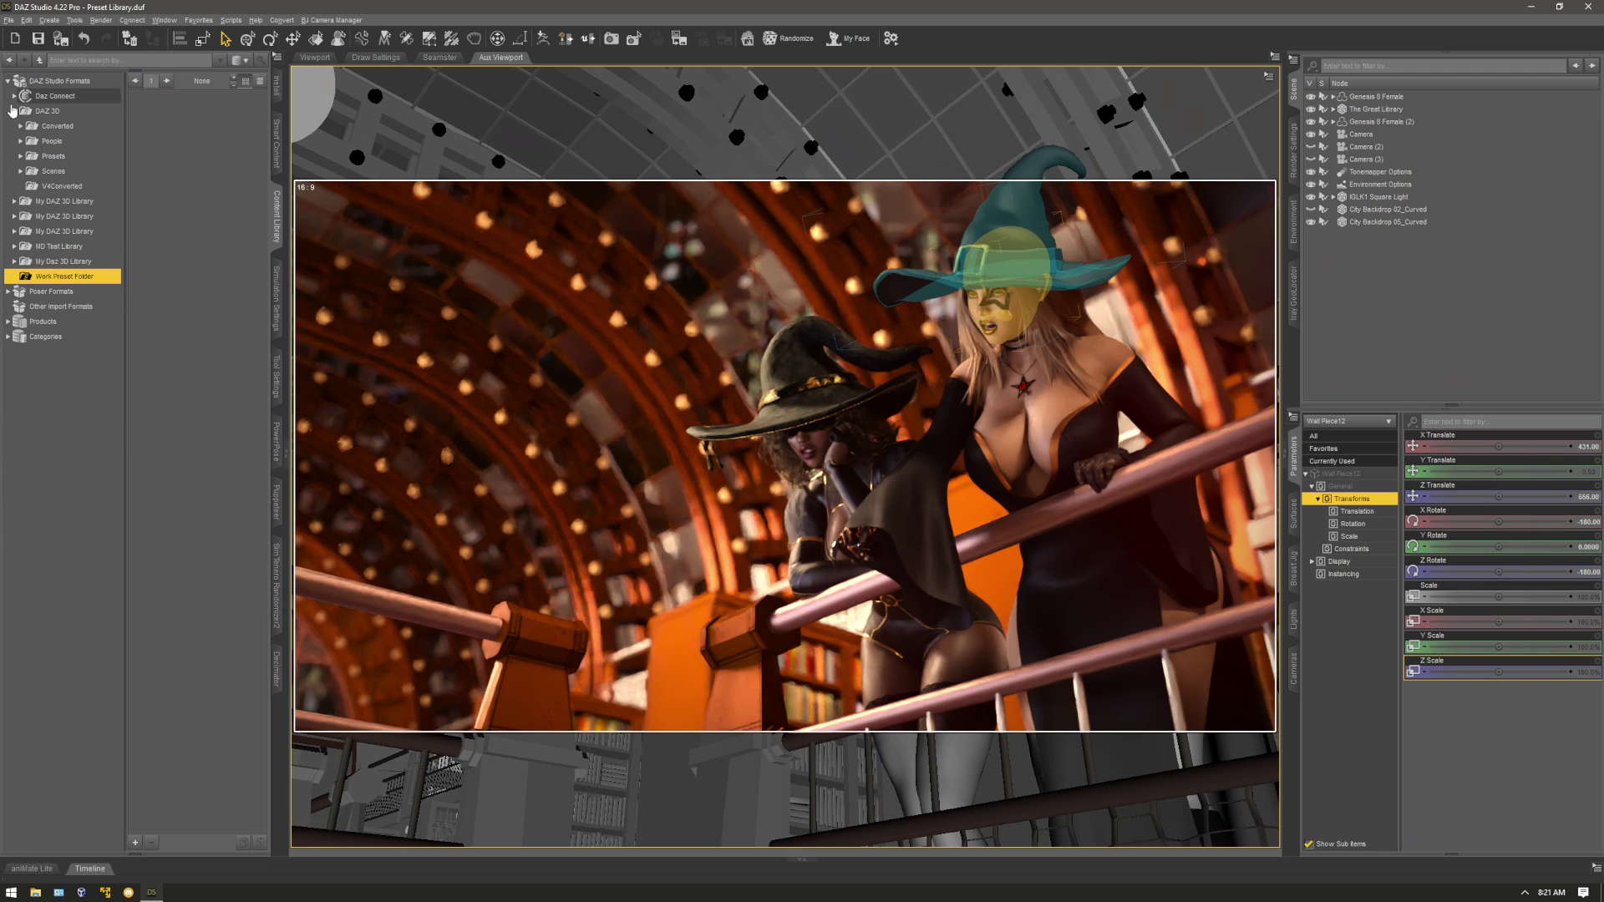
{"action": "left_click", "coordinate": [14, 111]}
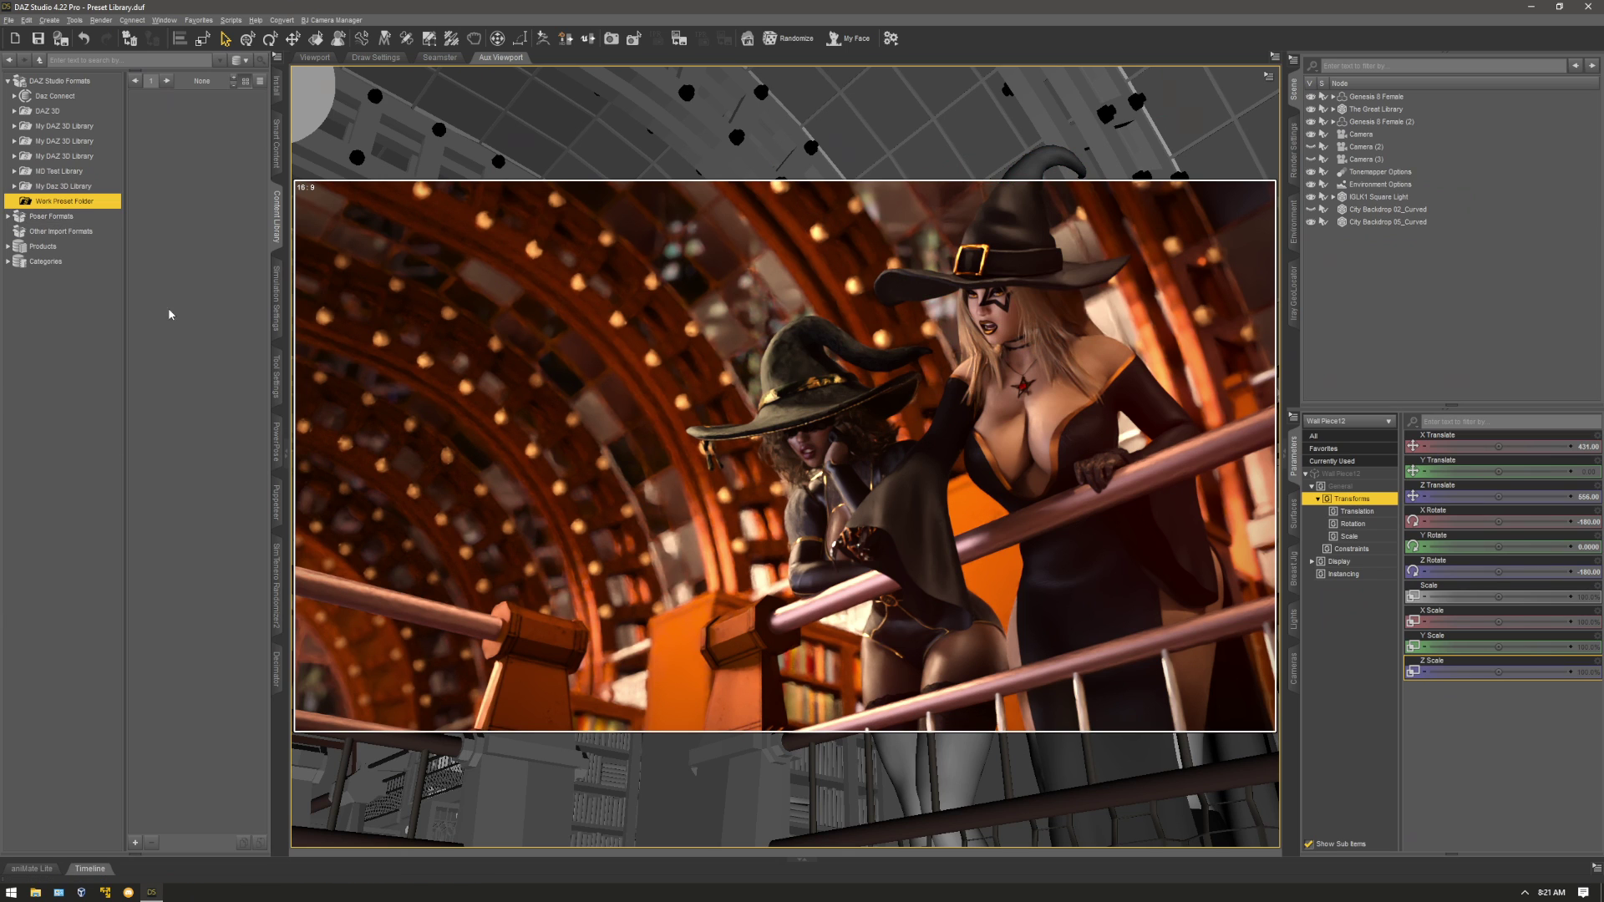
Create a sub-folder named Characters inside the Work Preset Folder.
{"action": "right_click", "coordinate": [62, 203]}
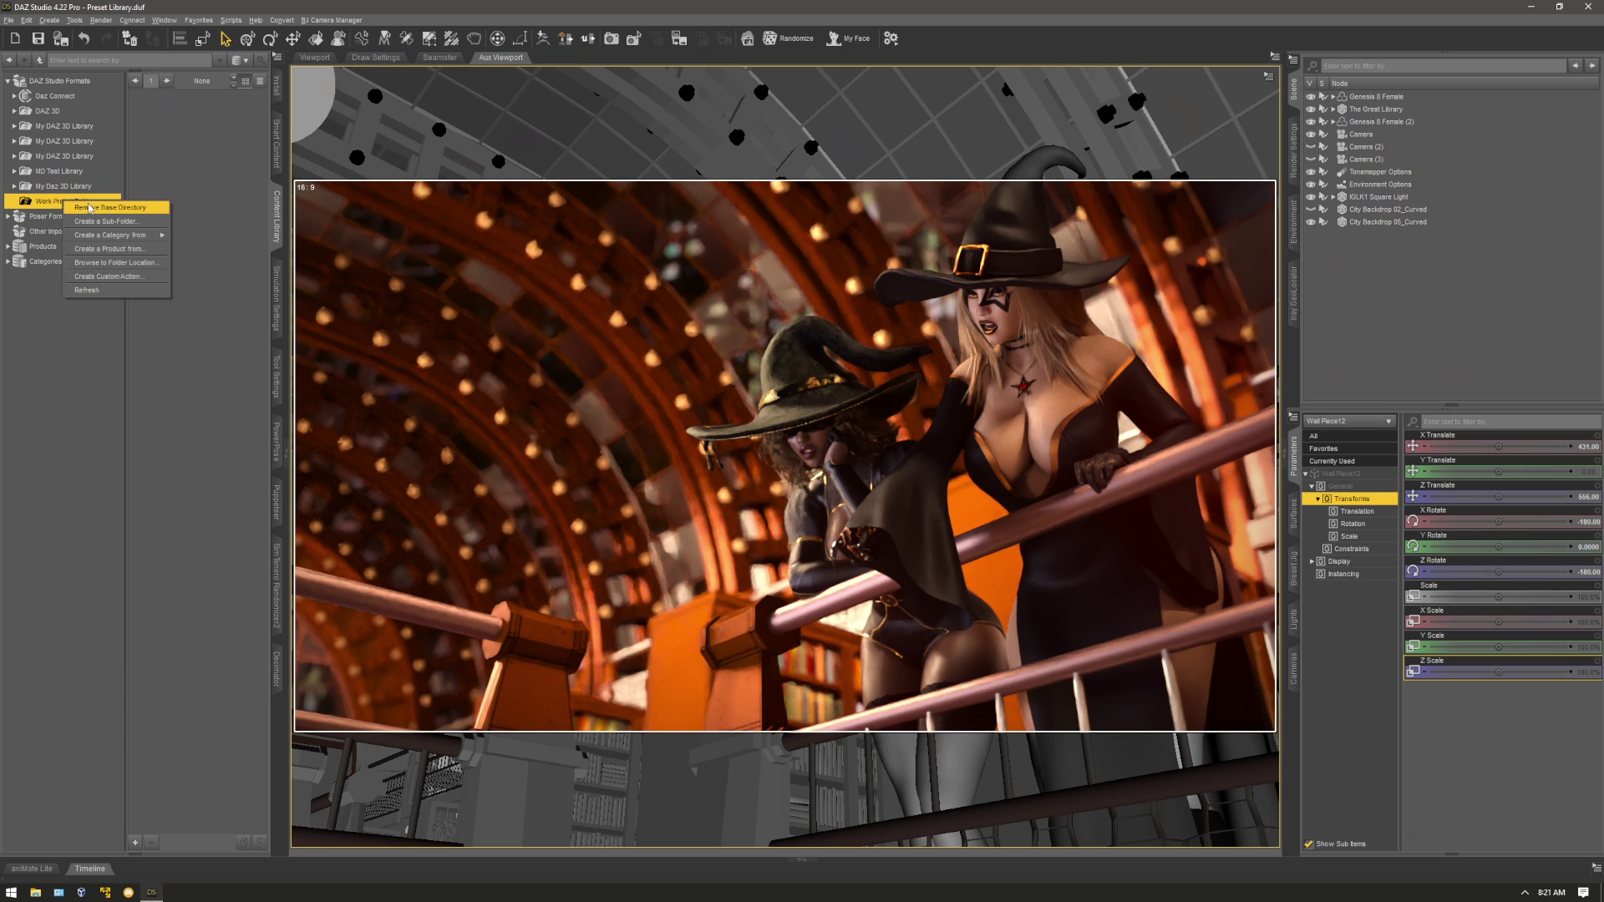
{"action": "left_click", "coordinate": [32, 204]}
{"action": "right_click", "coordinate": [32, 203]}
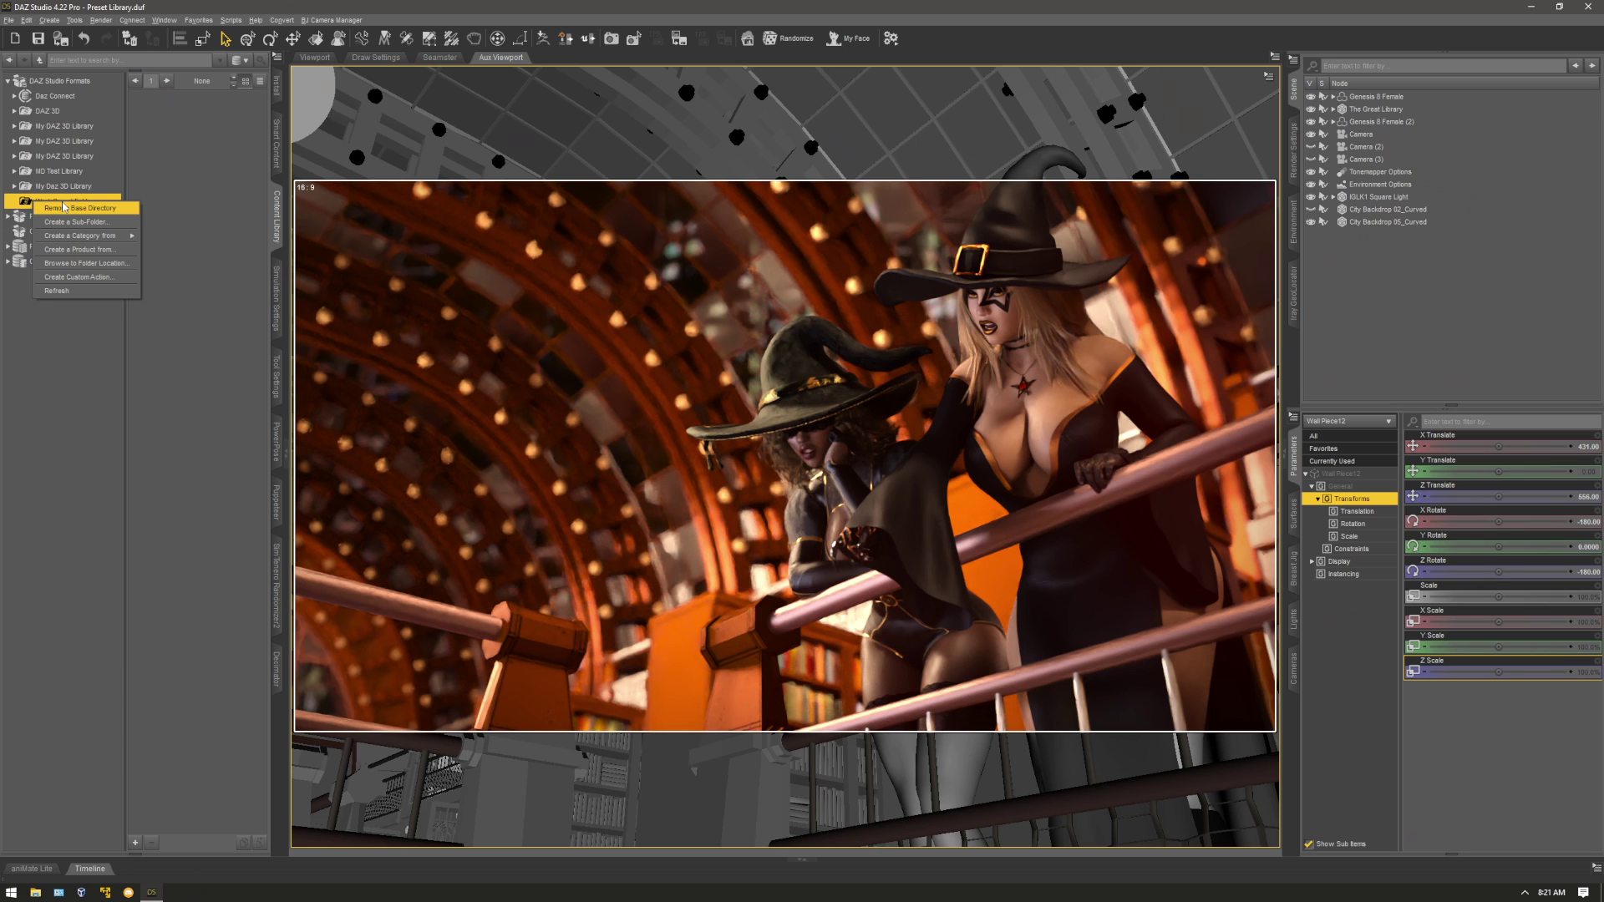
{"action": "left_click", "coordinate": [125, 224]}
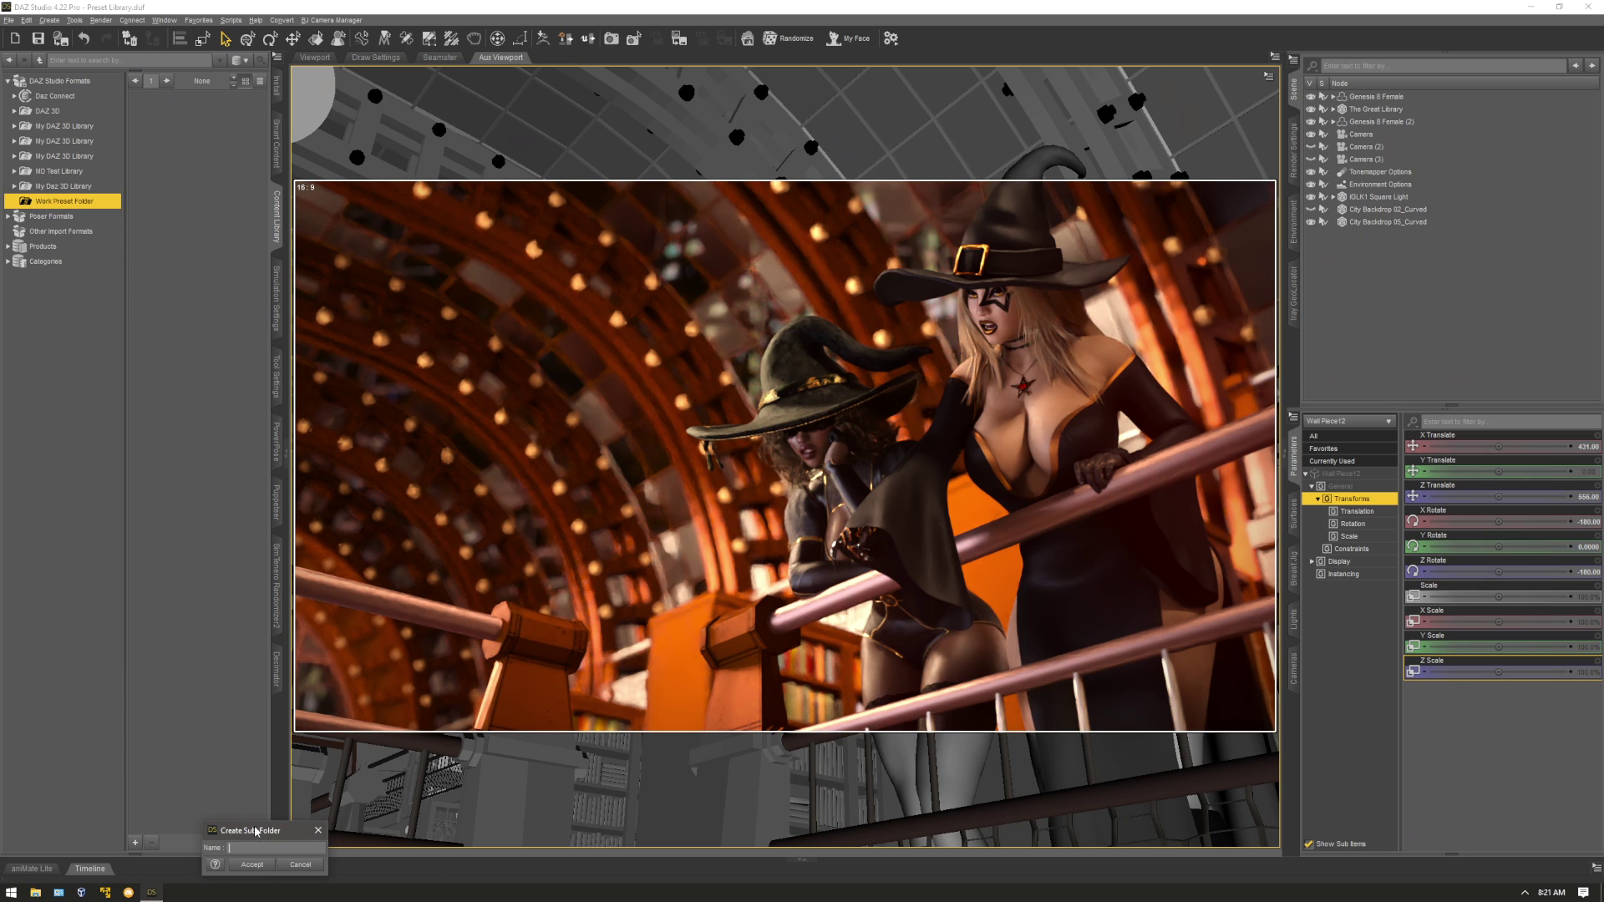
{"action": "left_click_drag", "start_coordinate": [254, 830], "coordinate": [612, 371]}
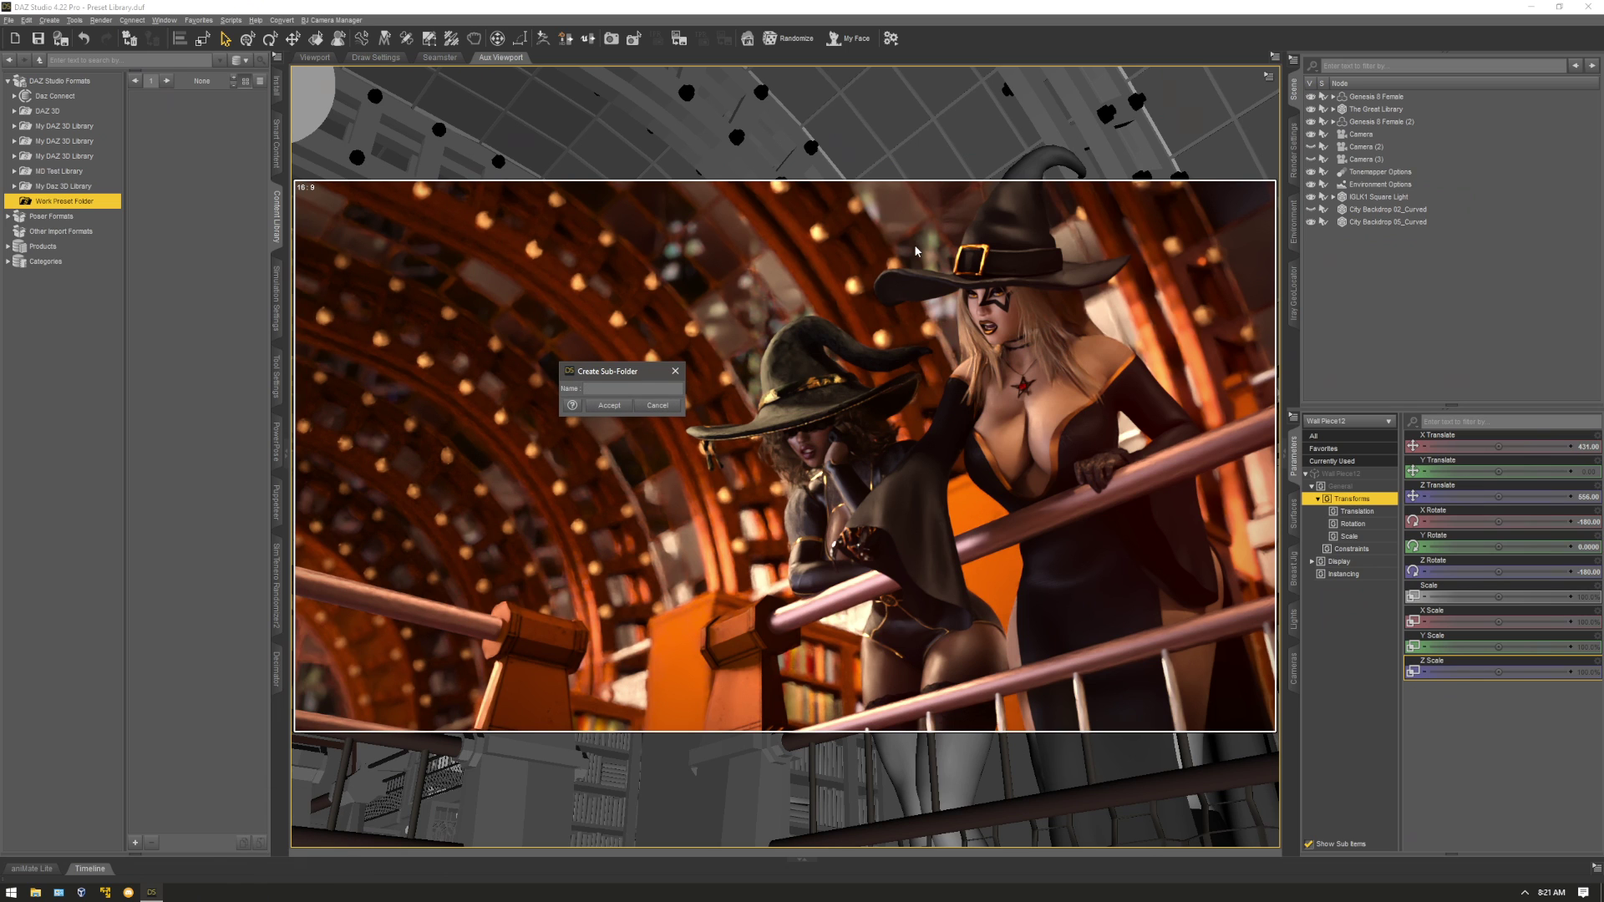
{"action": "type", "text": "Witches"}
{"action": "key", "text": "Return"}
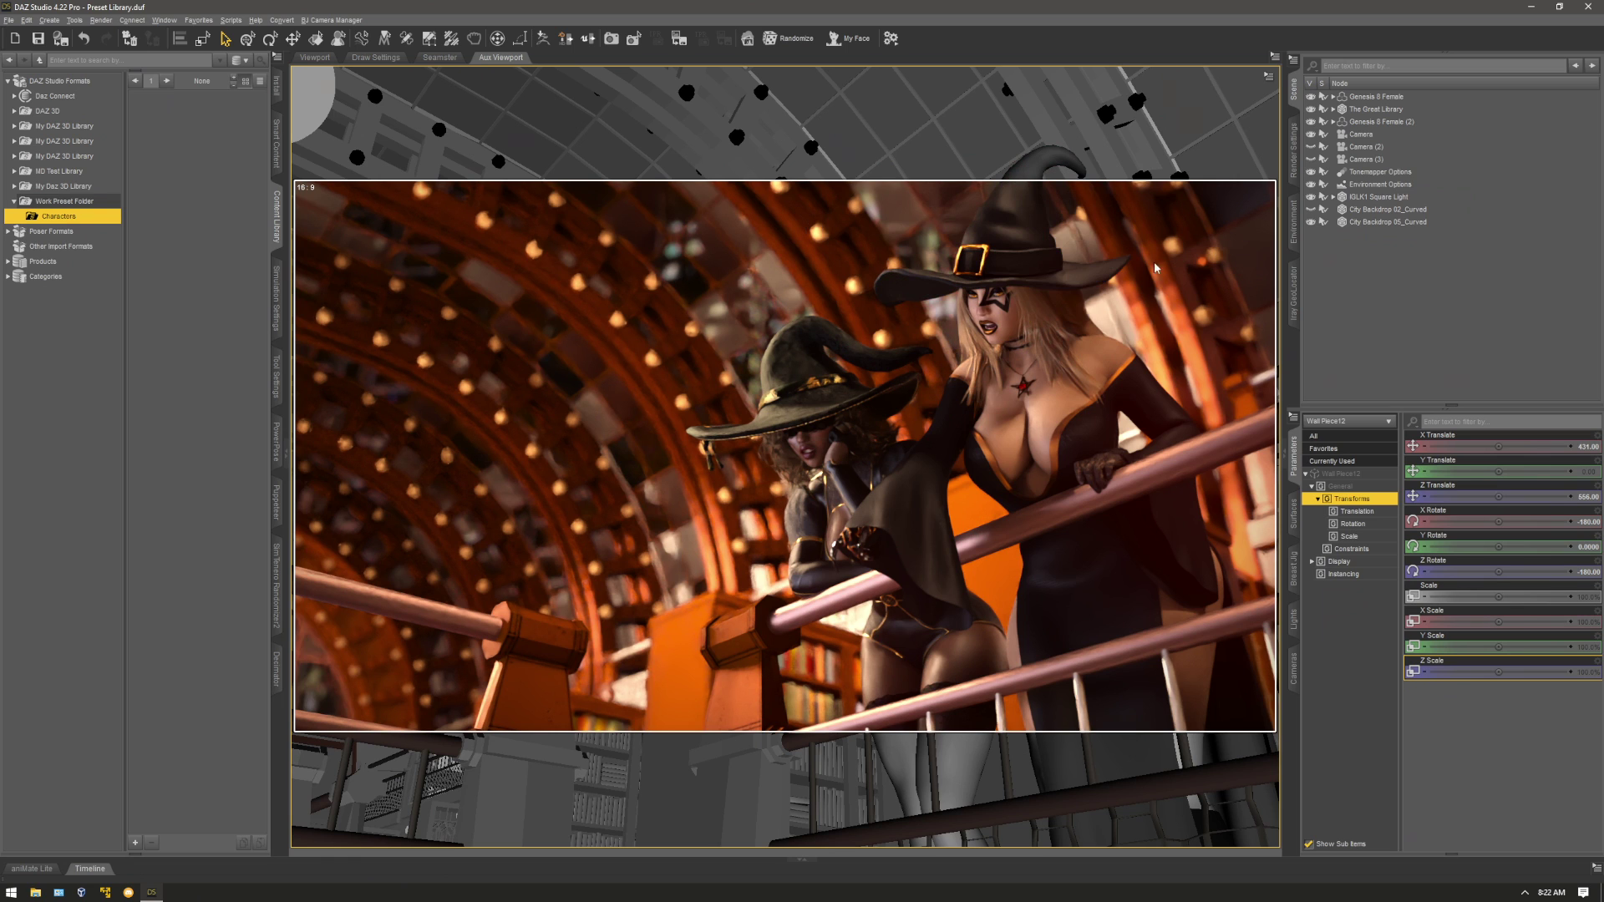
Try to save Genesis 8 Female (2) as a character preset in the Characters folder.
{"action": "left_click", "coordinate": [1031, 408]}
{"action": "left_click", "coordinate": [1393, 123]}
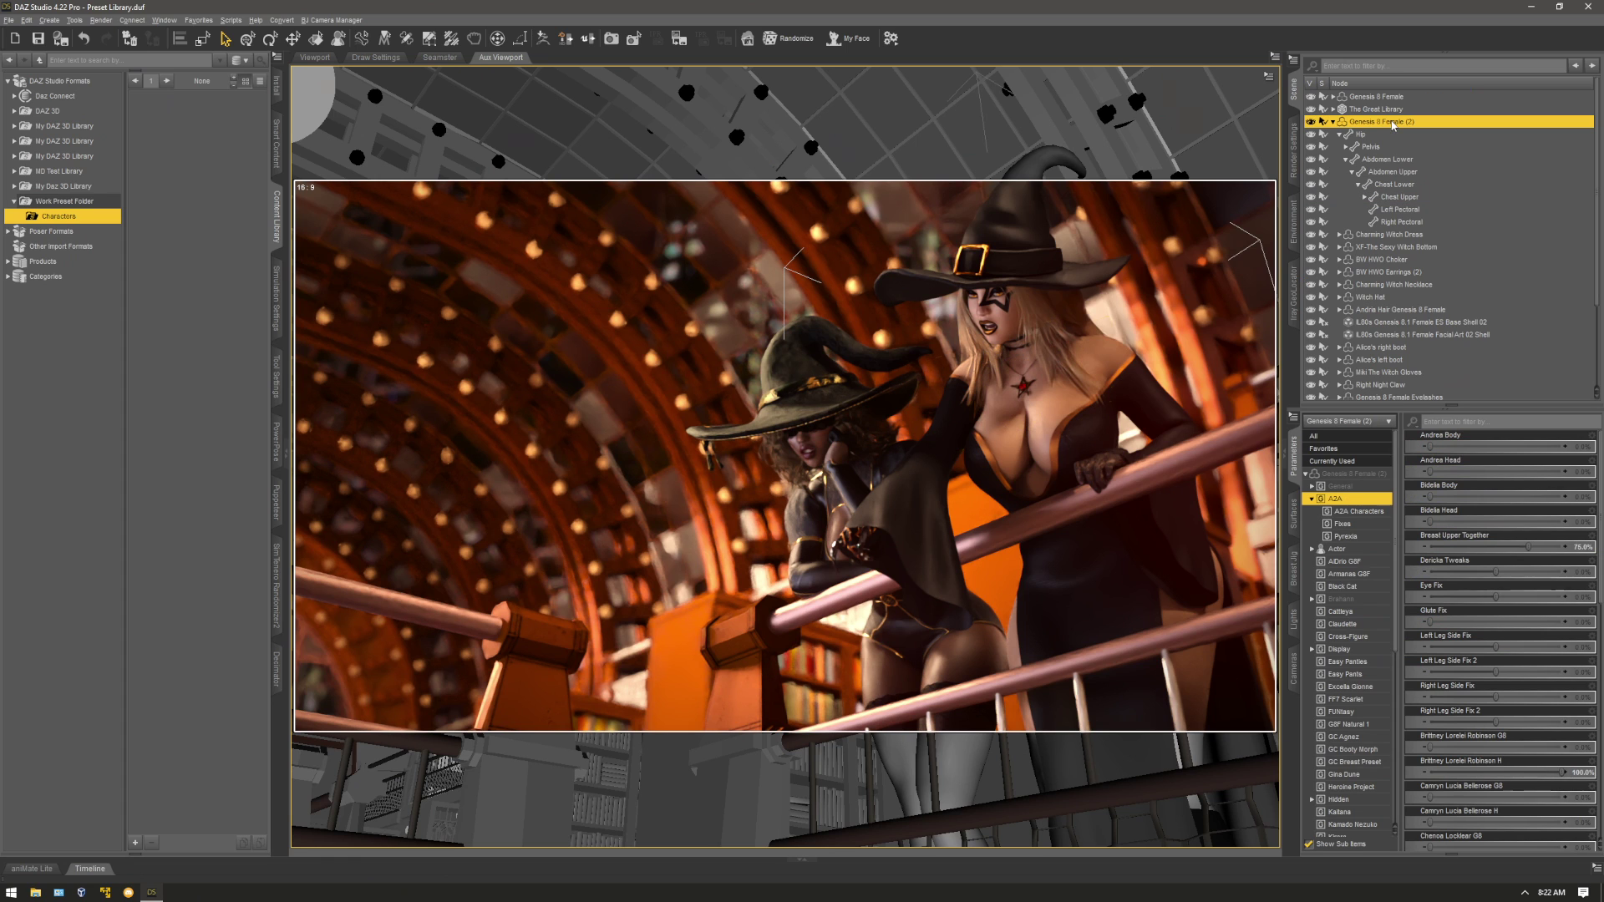
{"action": "left_click", "coordinate": [1393, 125]}
{"action": "left_click", "coordinate": [136, 843]}
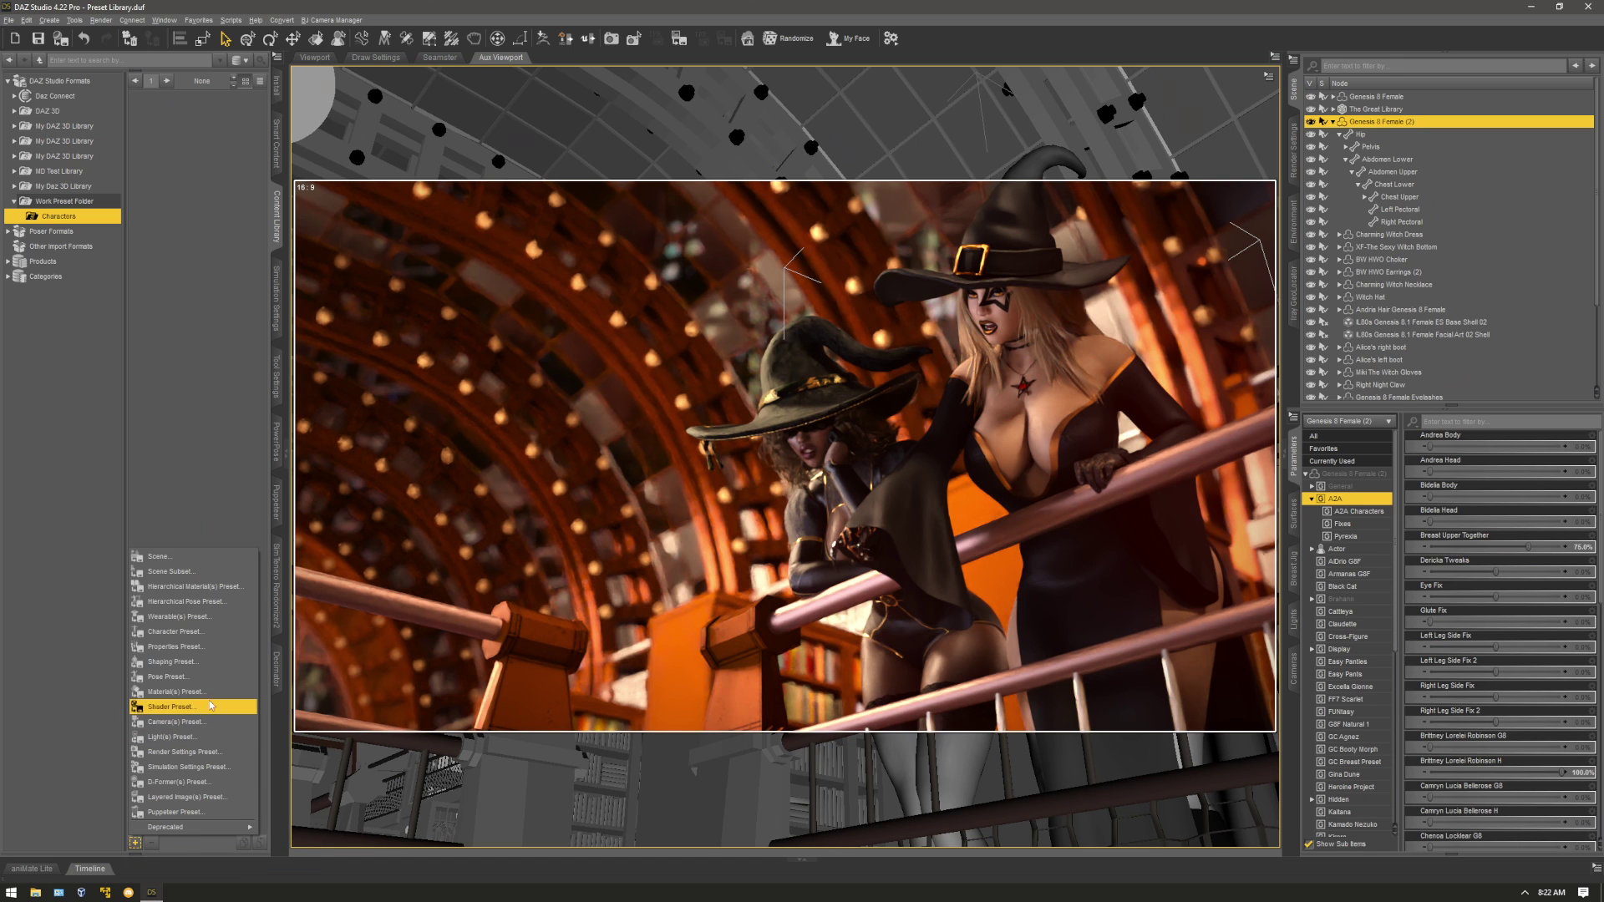
{"action": "left_click", "coordinate": [240, 635]}
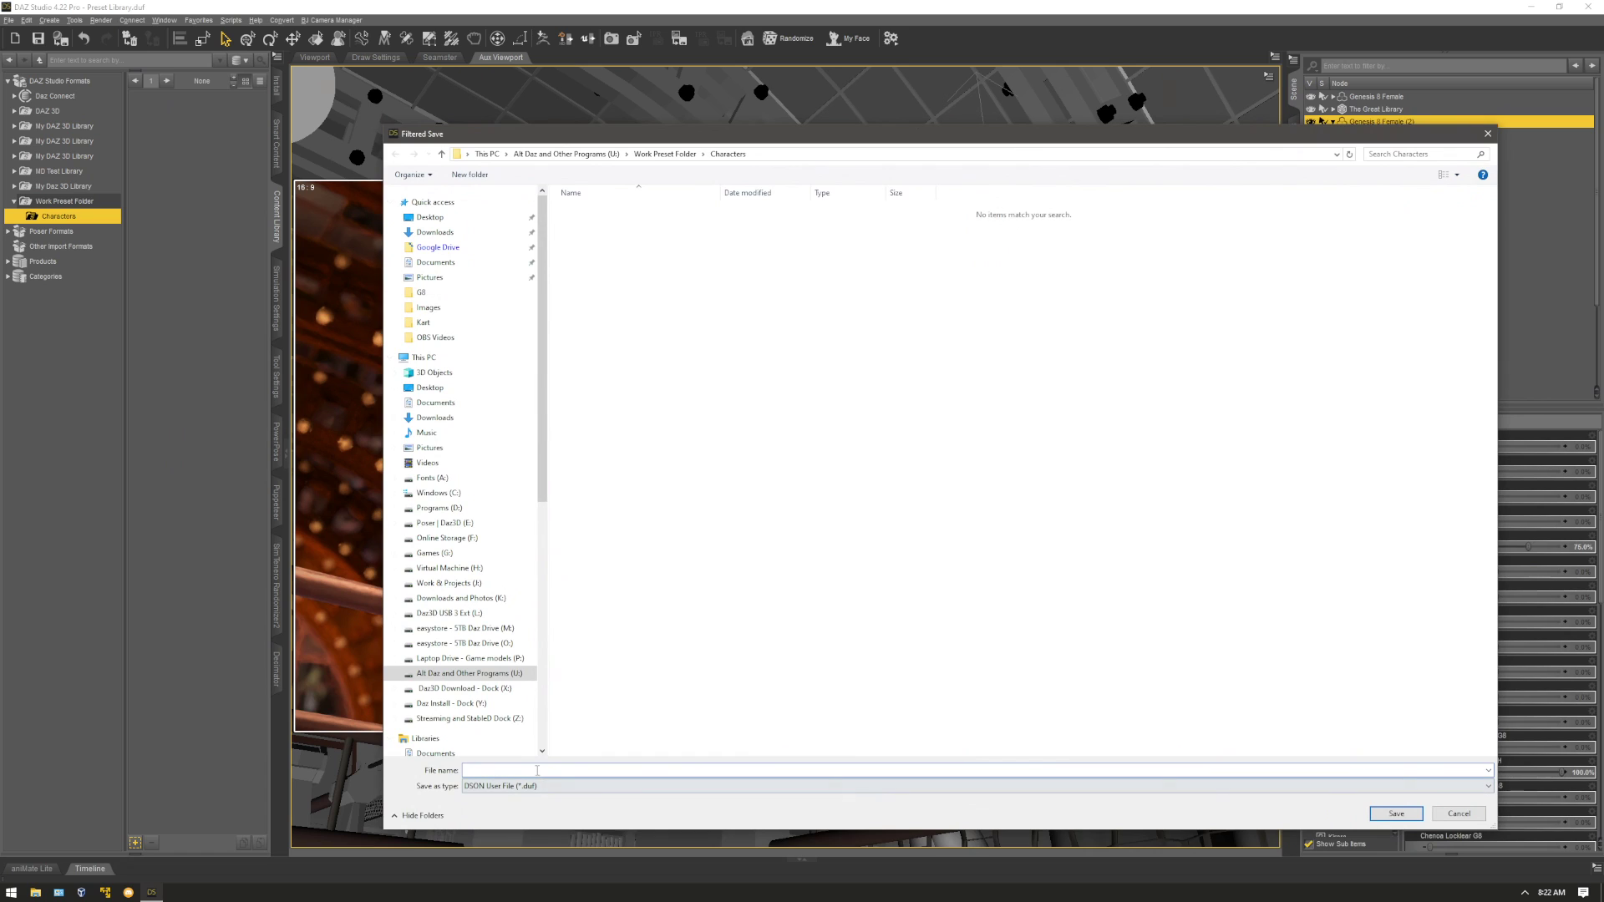
{"action": "type", "text": "Brittney"}
{"action": "left_click", "coordinate": [1459, 814]}
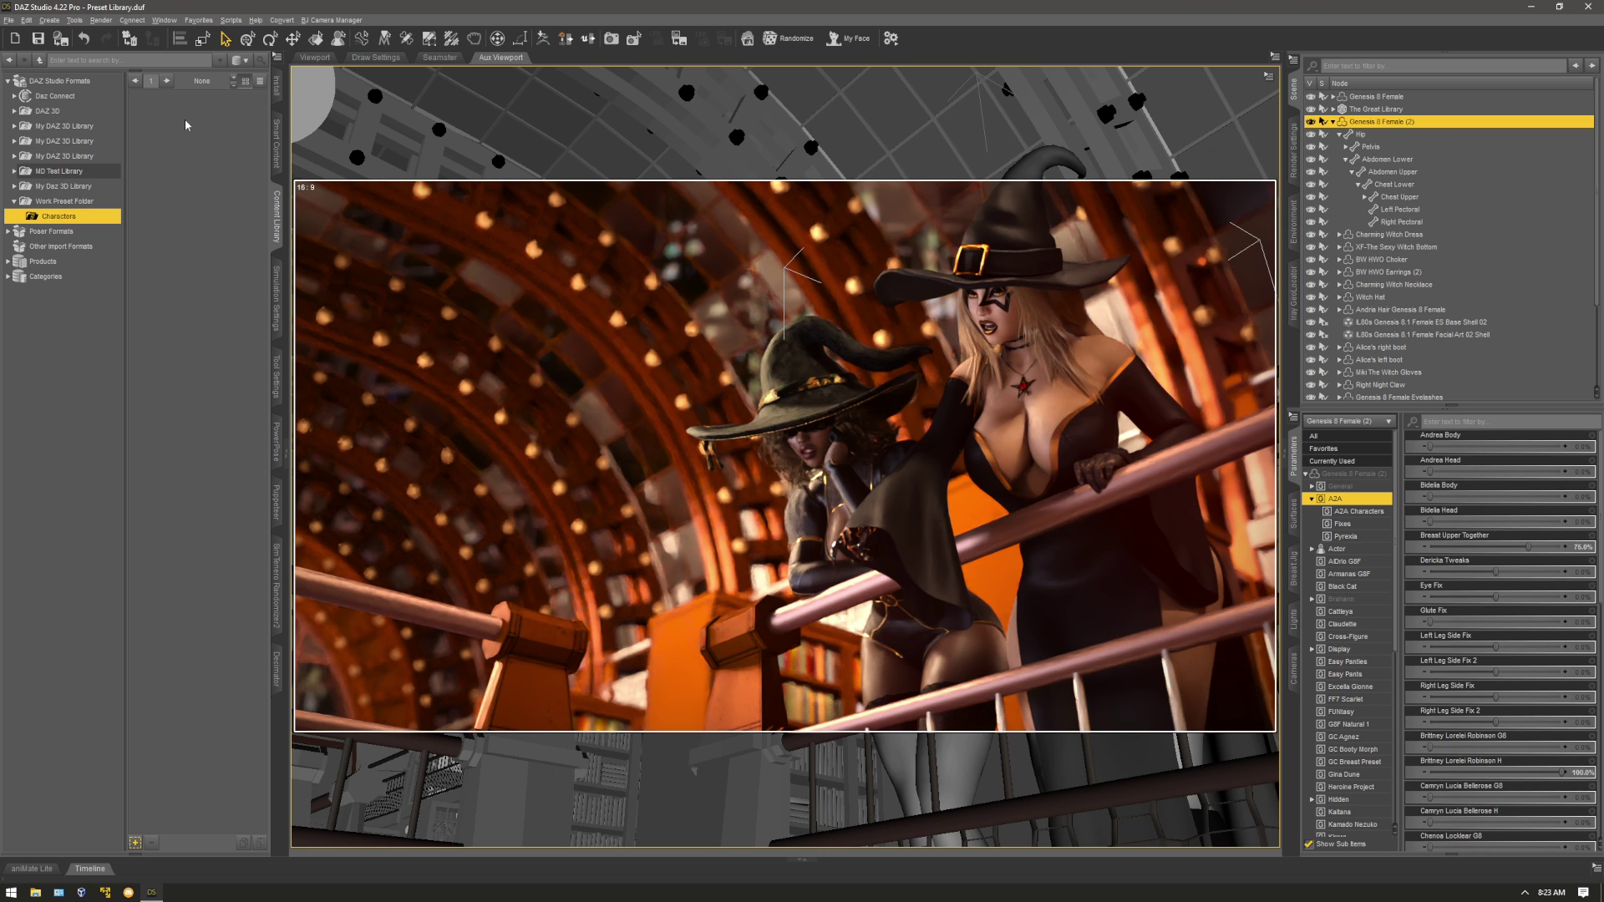
{"action": "left_click", "coordinate": [136, 842]}
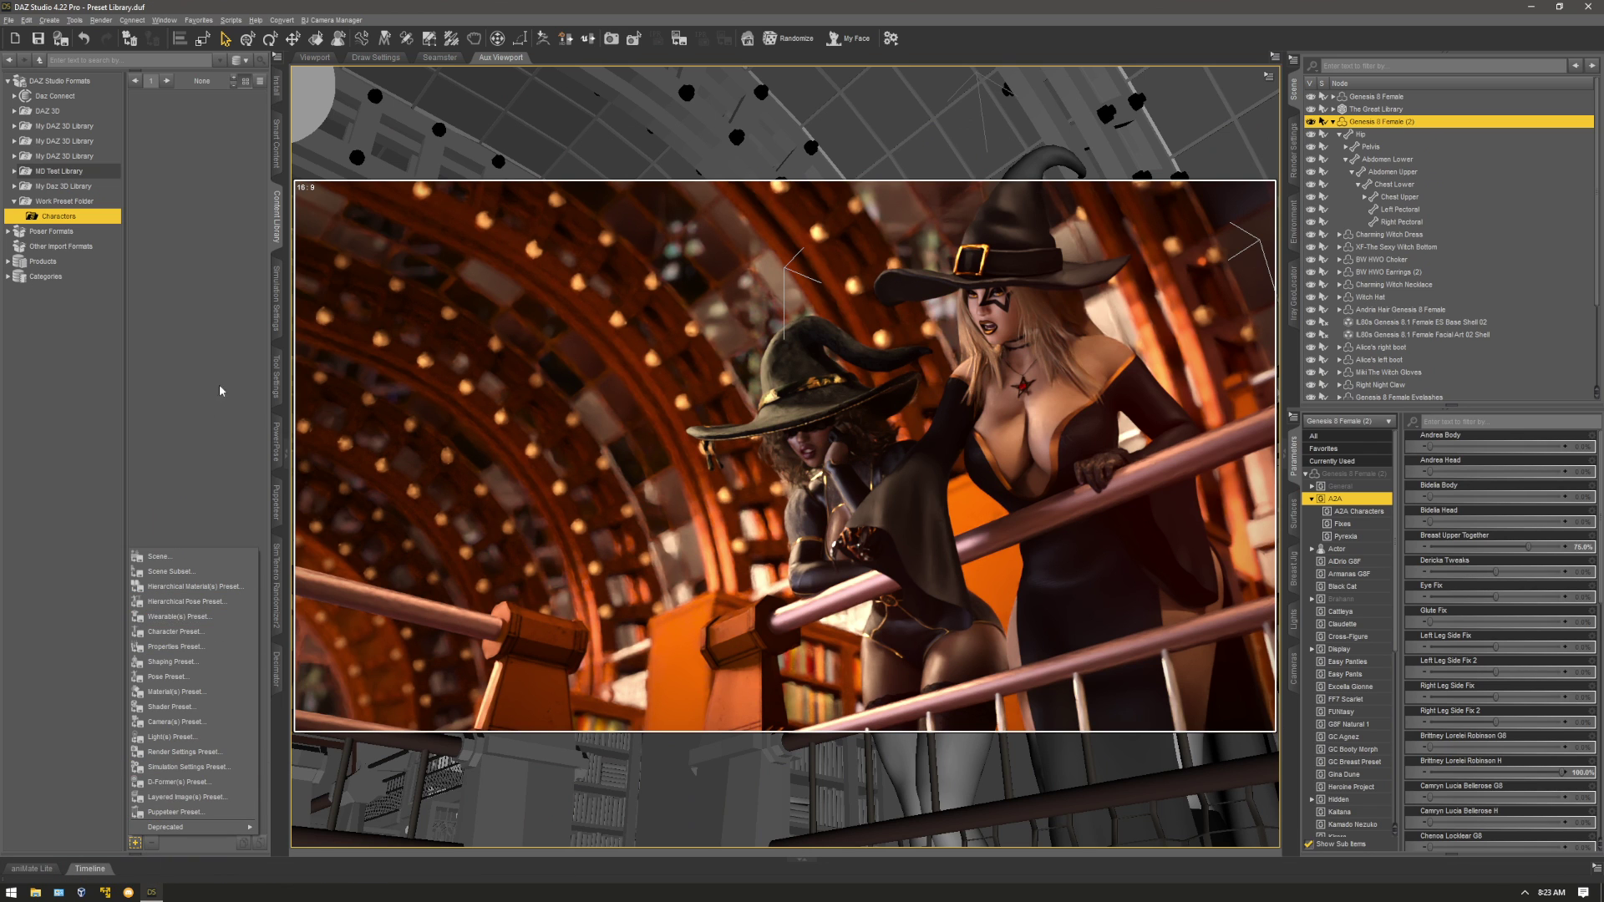
{"action": "left_click", "coordinate": [247, 152]}
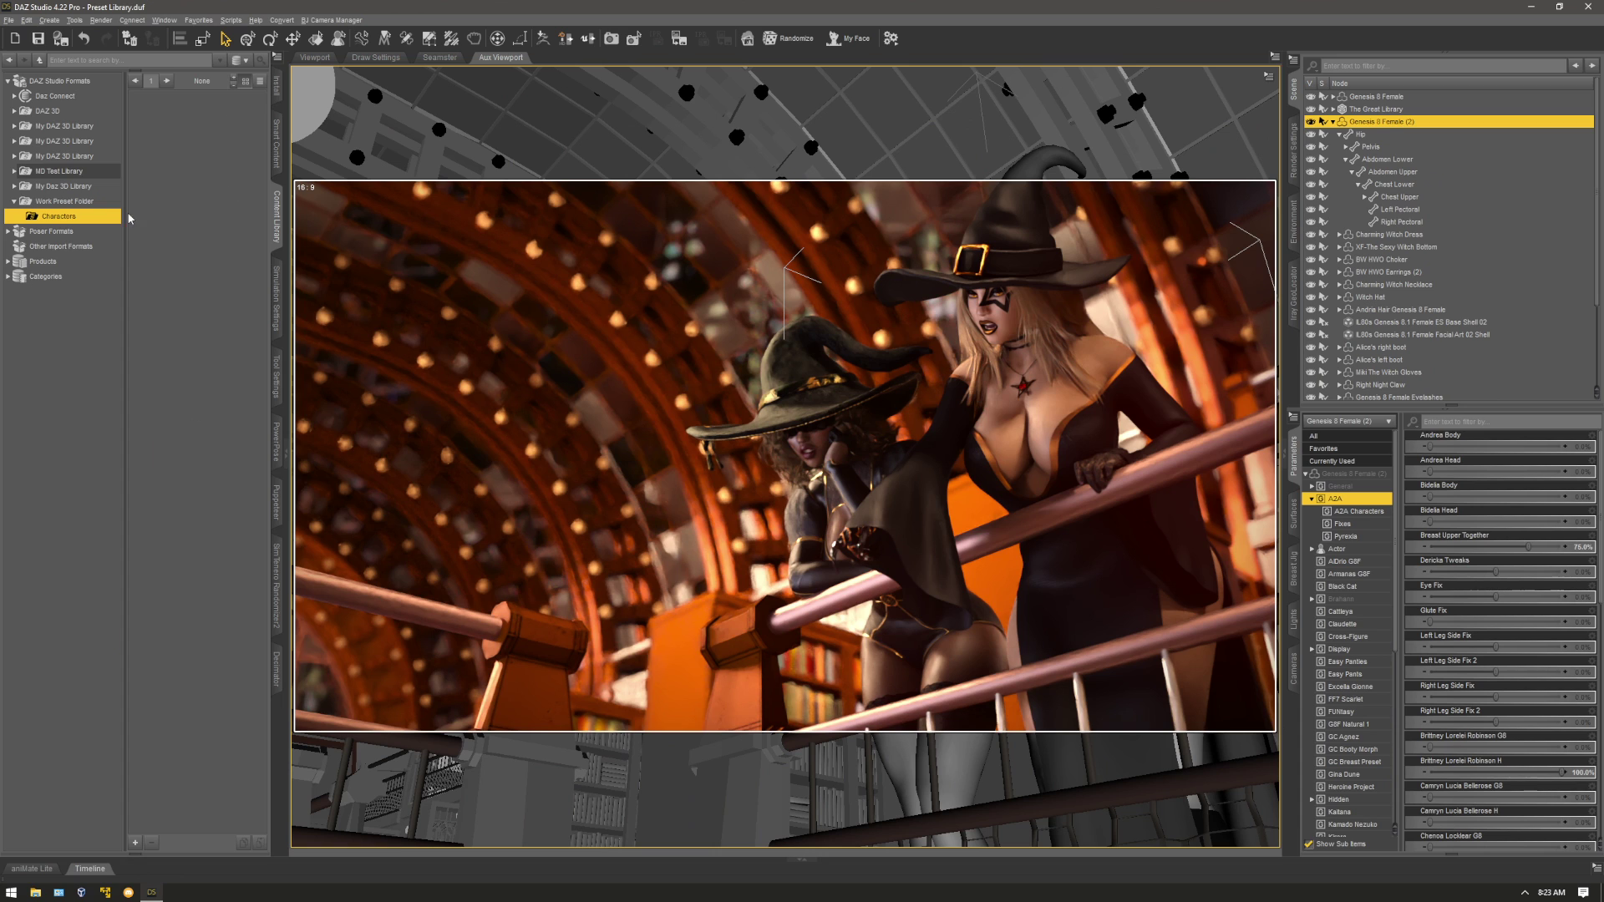
Create a sub-folder named Scenes inside the Work Preset Folder.
{"action": "right_click", "coordinate": [81, 201]}
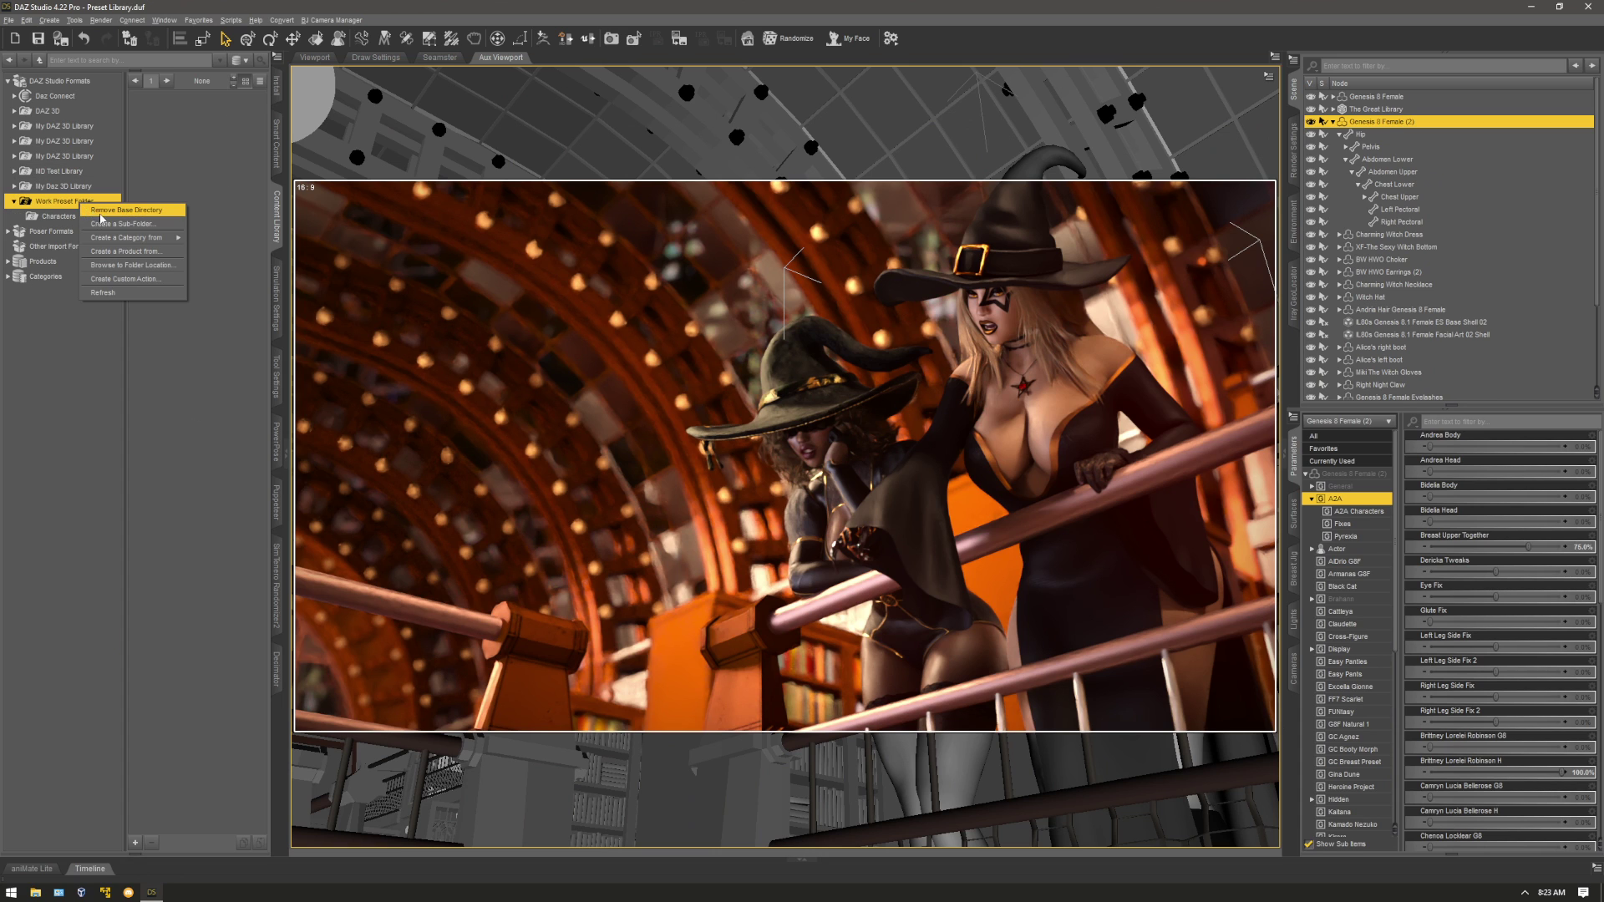
{"action": "left_click", "coordinate": [155, 226]}
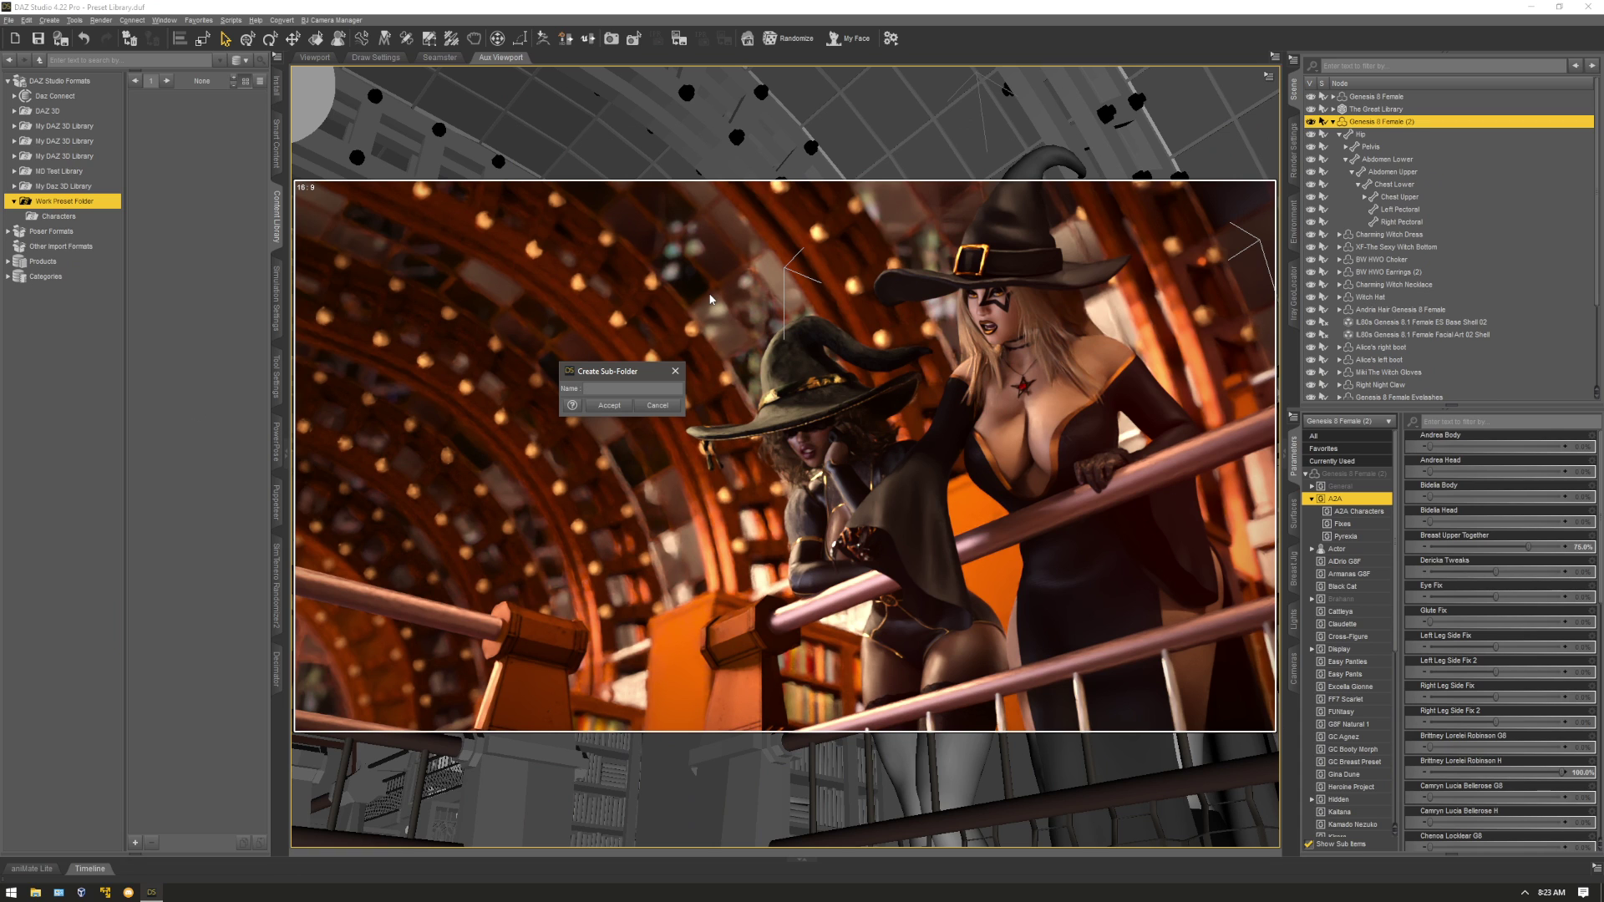
{"action": "type", "text": "Scenes"}
{"action": "left_click", "coordinate": [609, 407]}
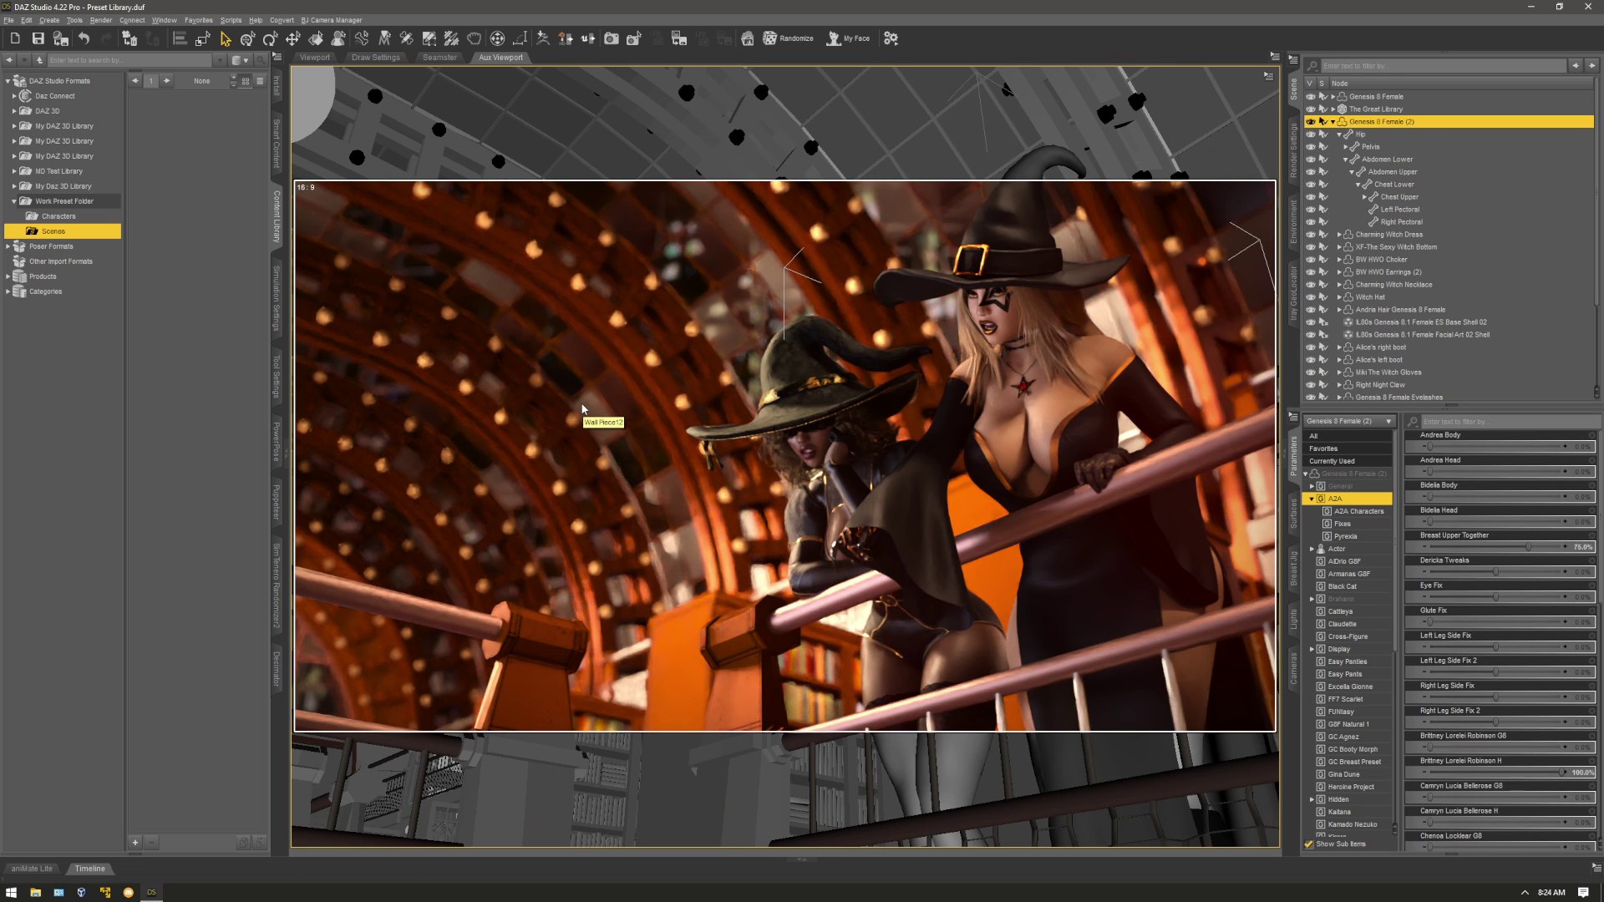
{"action": "left_click", "coordinate": [135, 843]}
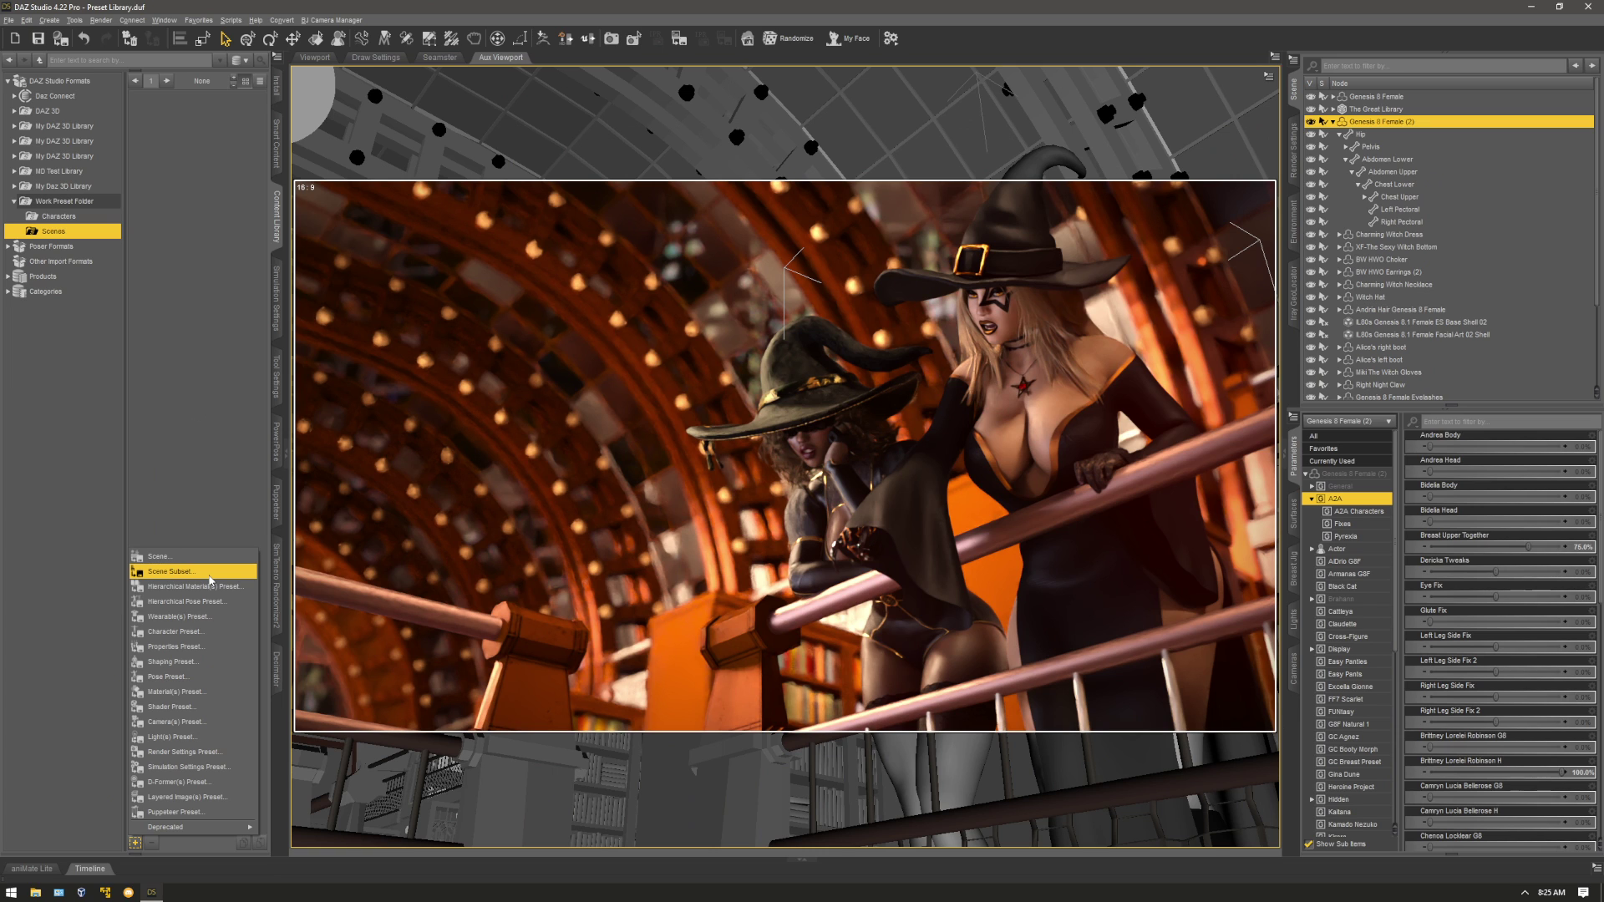
{"action": "left_click", "coordinate": [244, 204]}
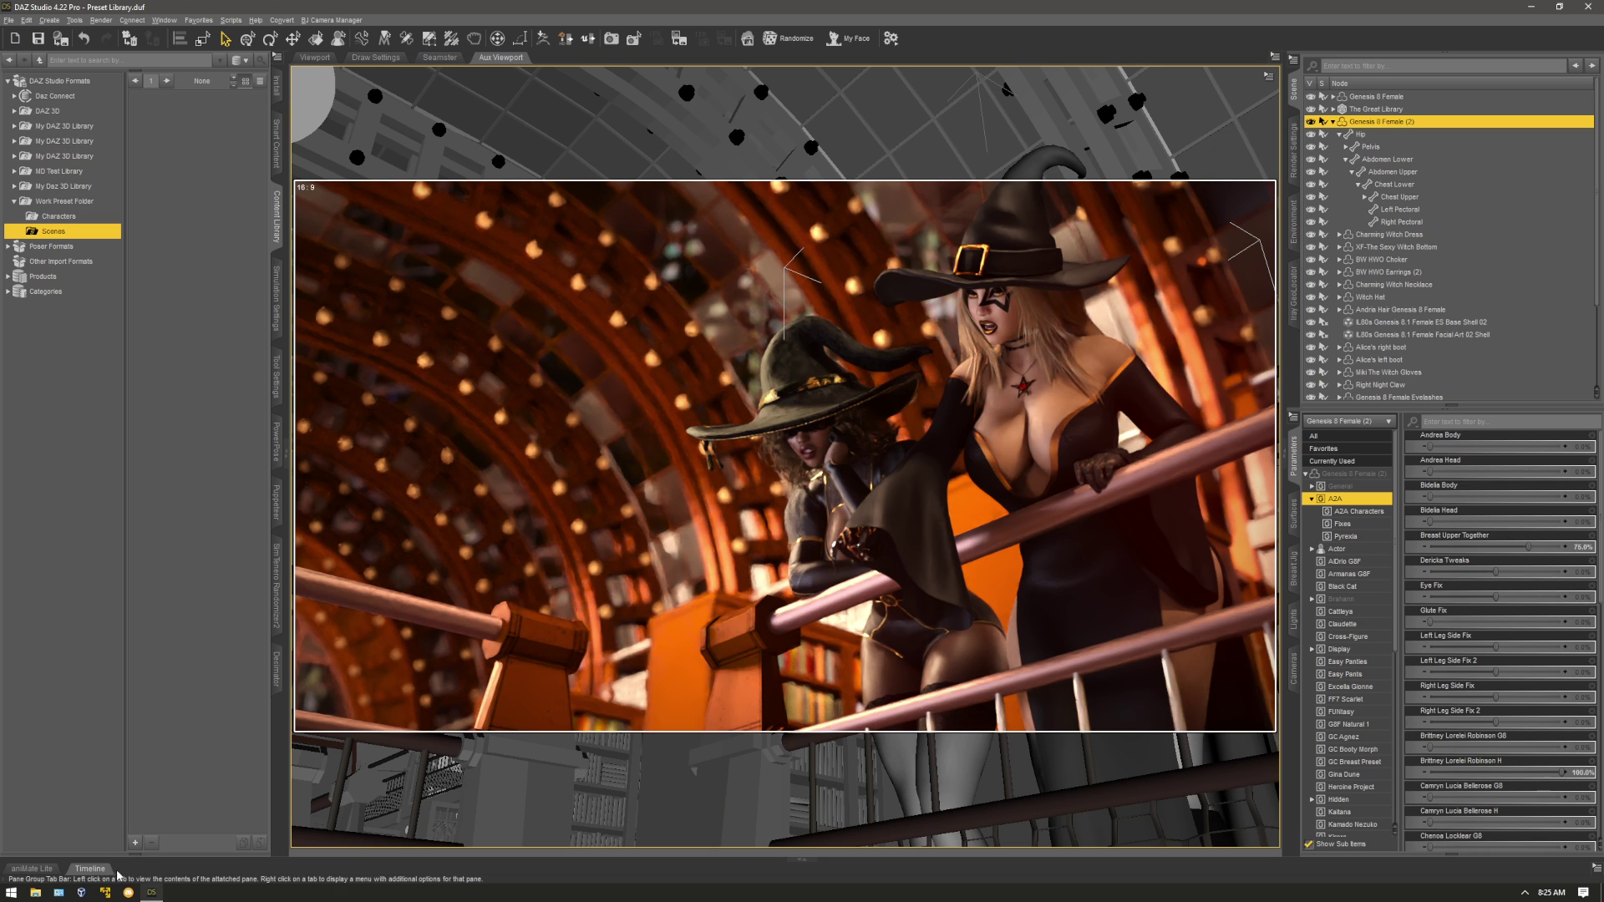
{"action": "left_click", "coordinate": [135, 842]}
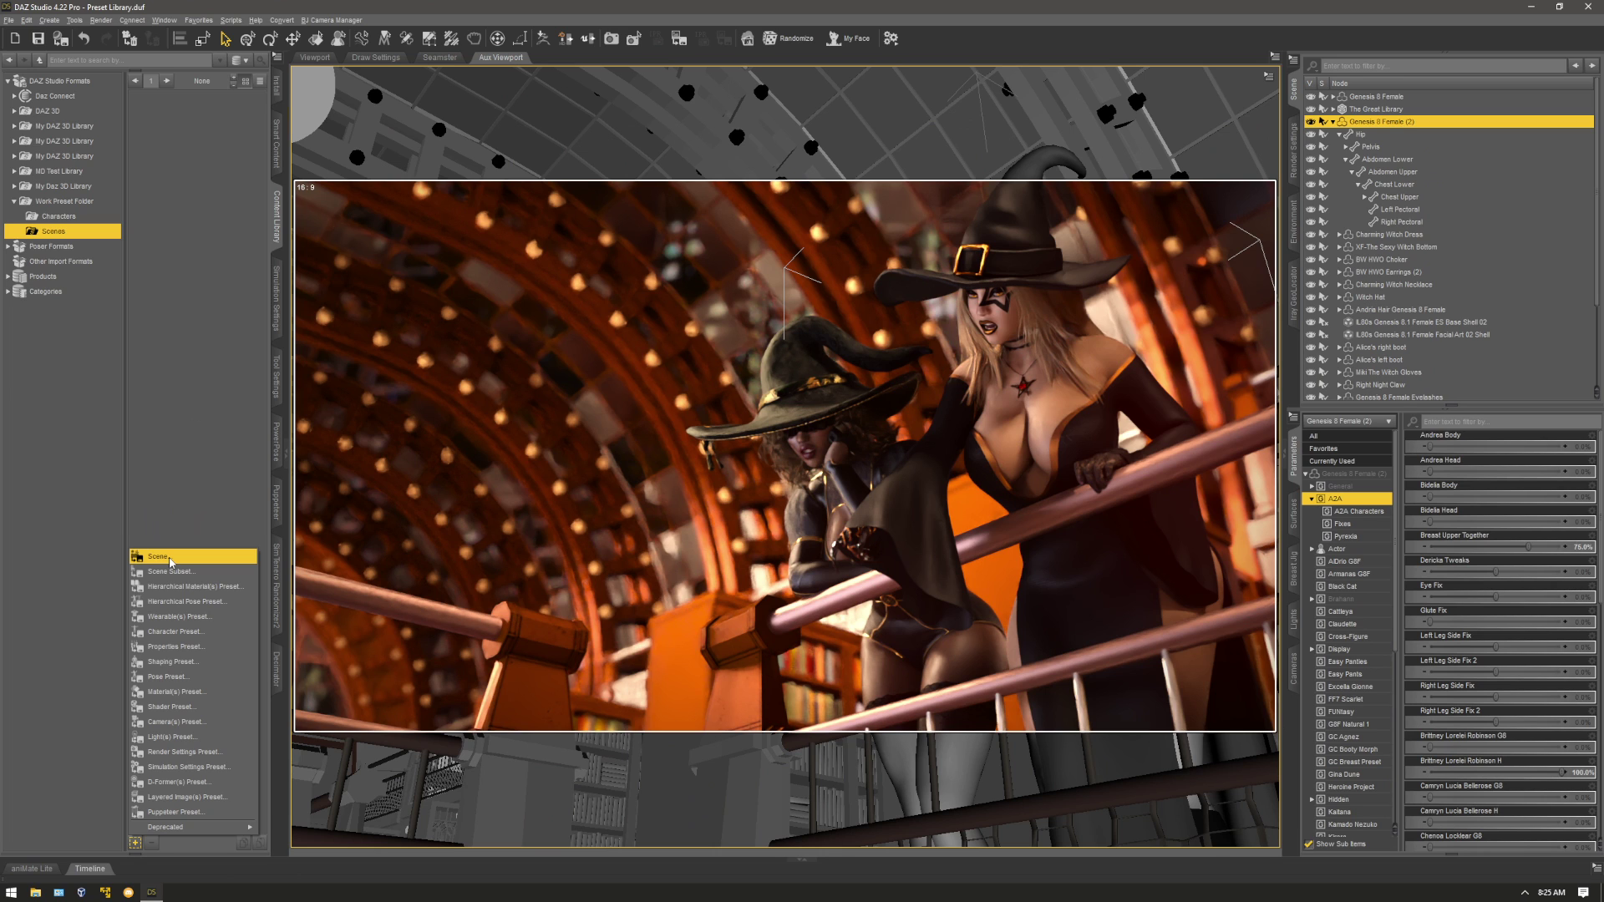
{"action": "left_click", "coordinate": [213, 217]}
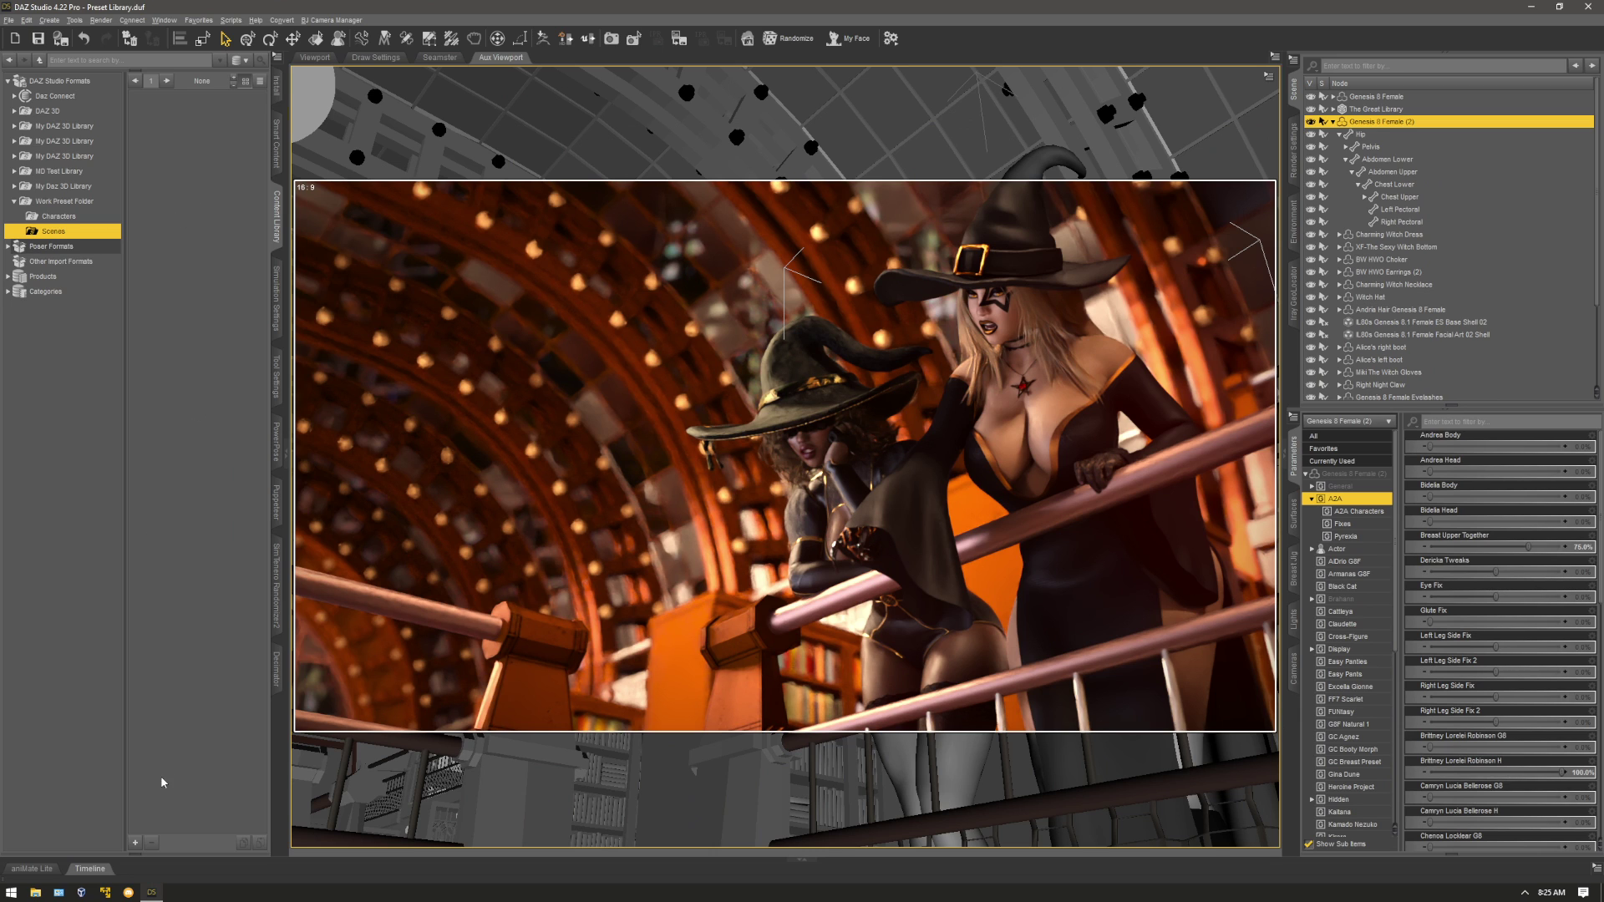
{"action": "left_click", "coordinate": [135, 843]}
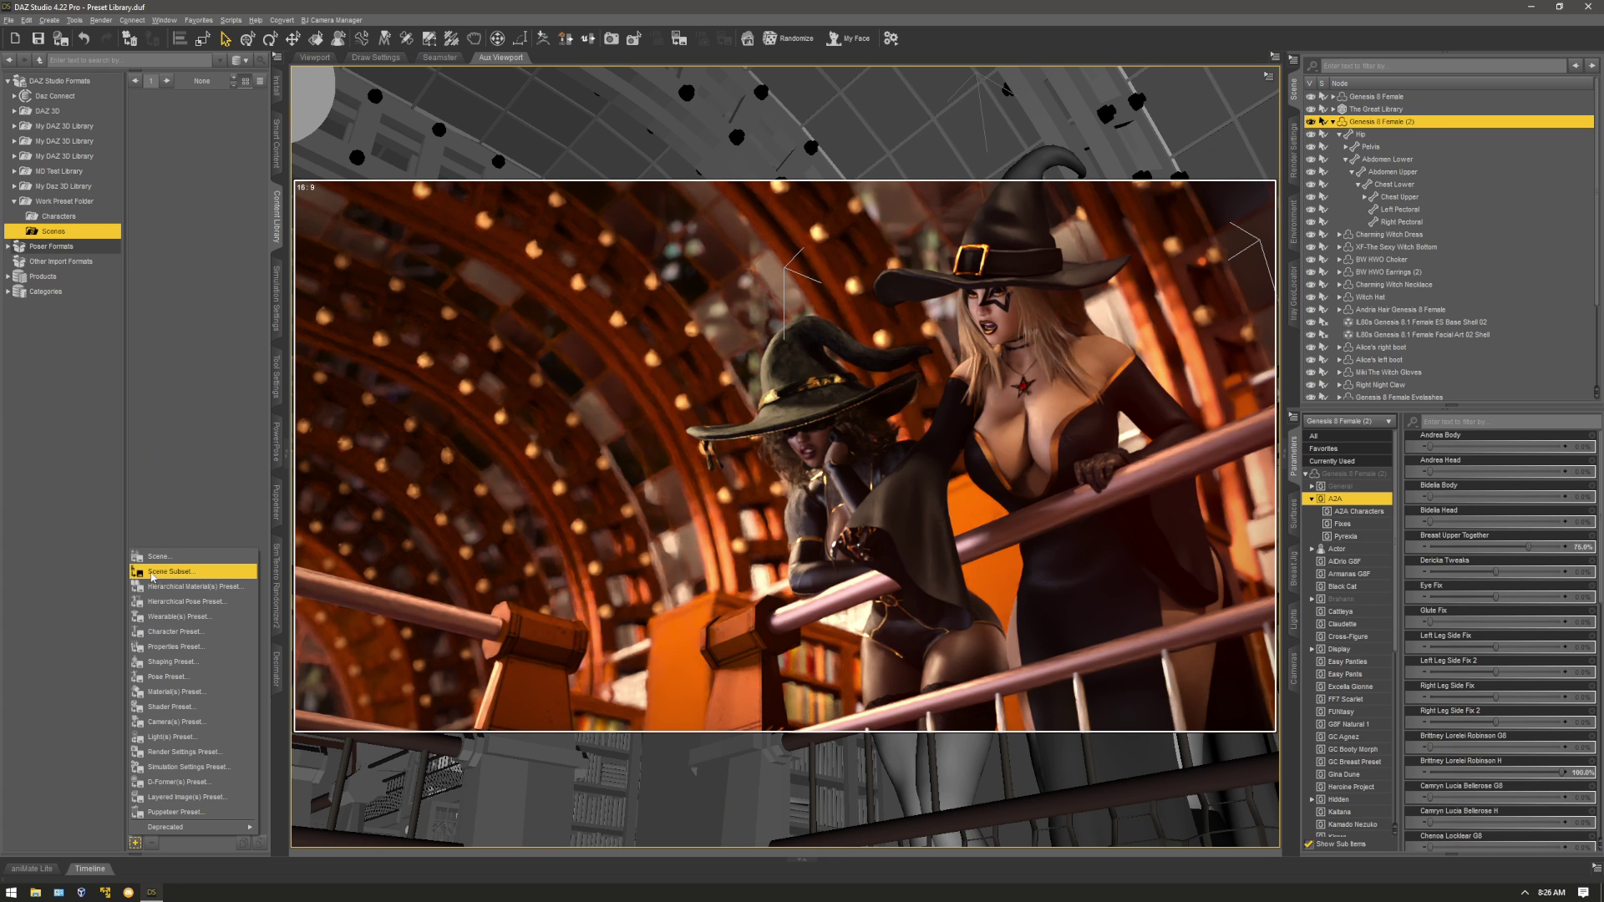
{"action": "left_click", "coordinate": [187, 557]}
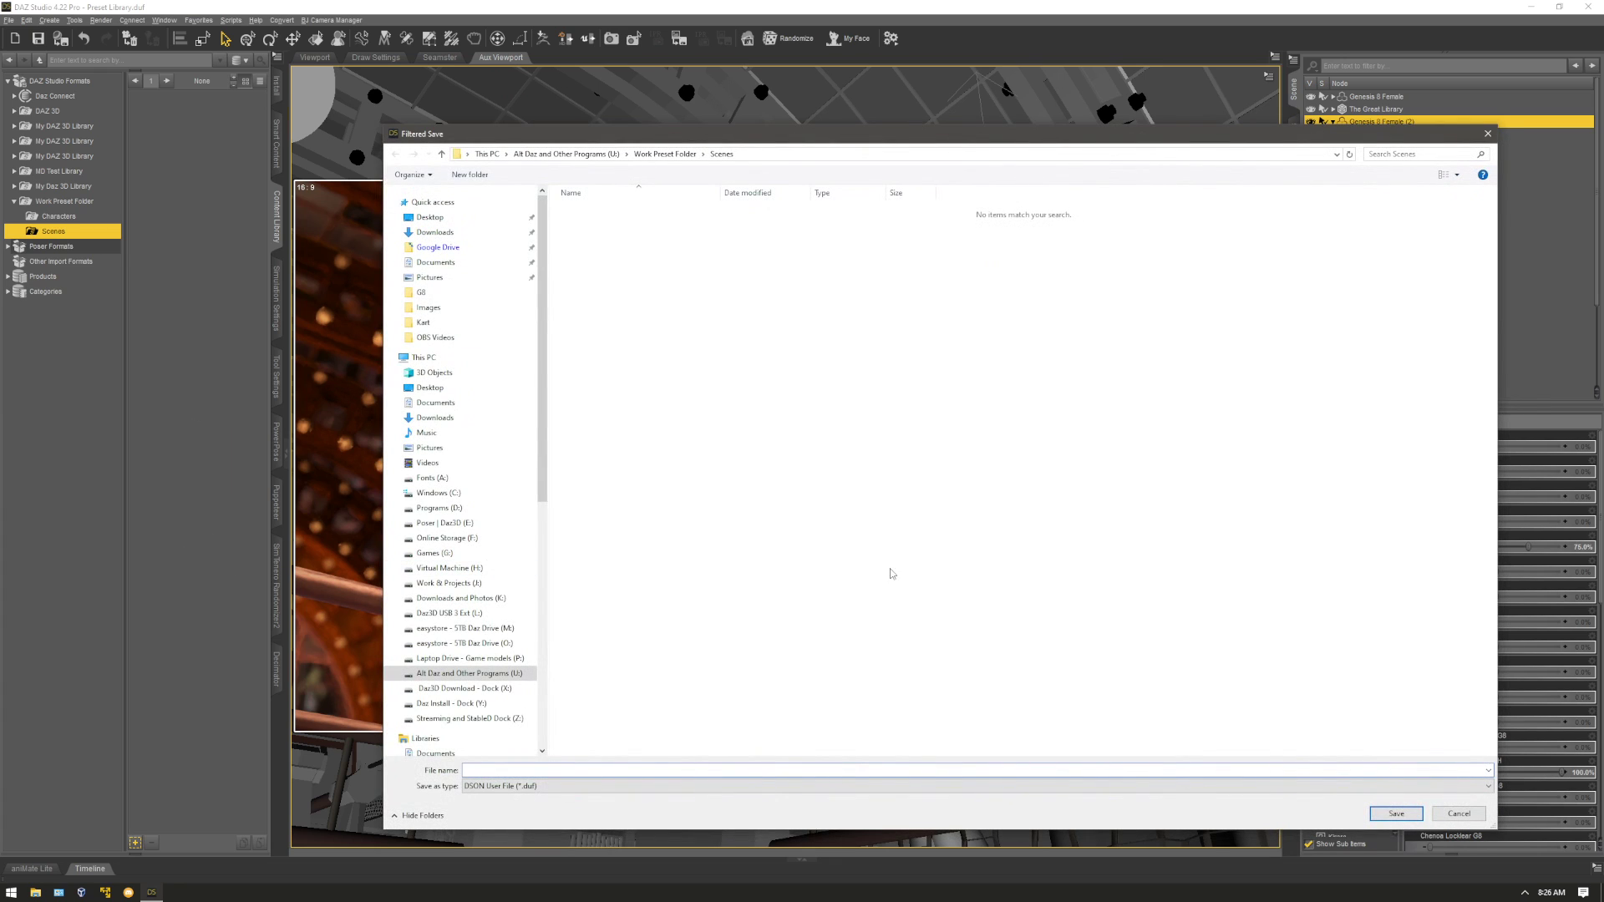
{"action": "left_click", "coordinate": [1458, 814]}
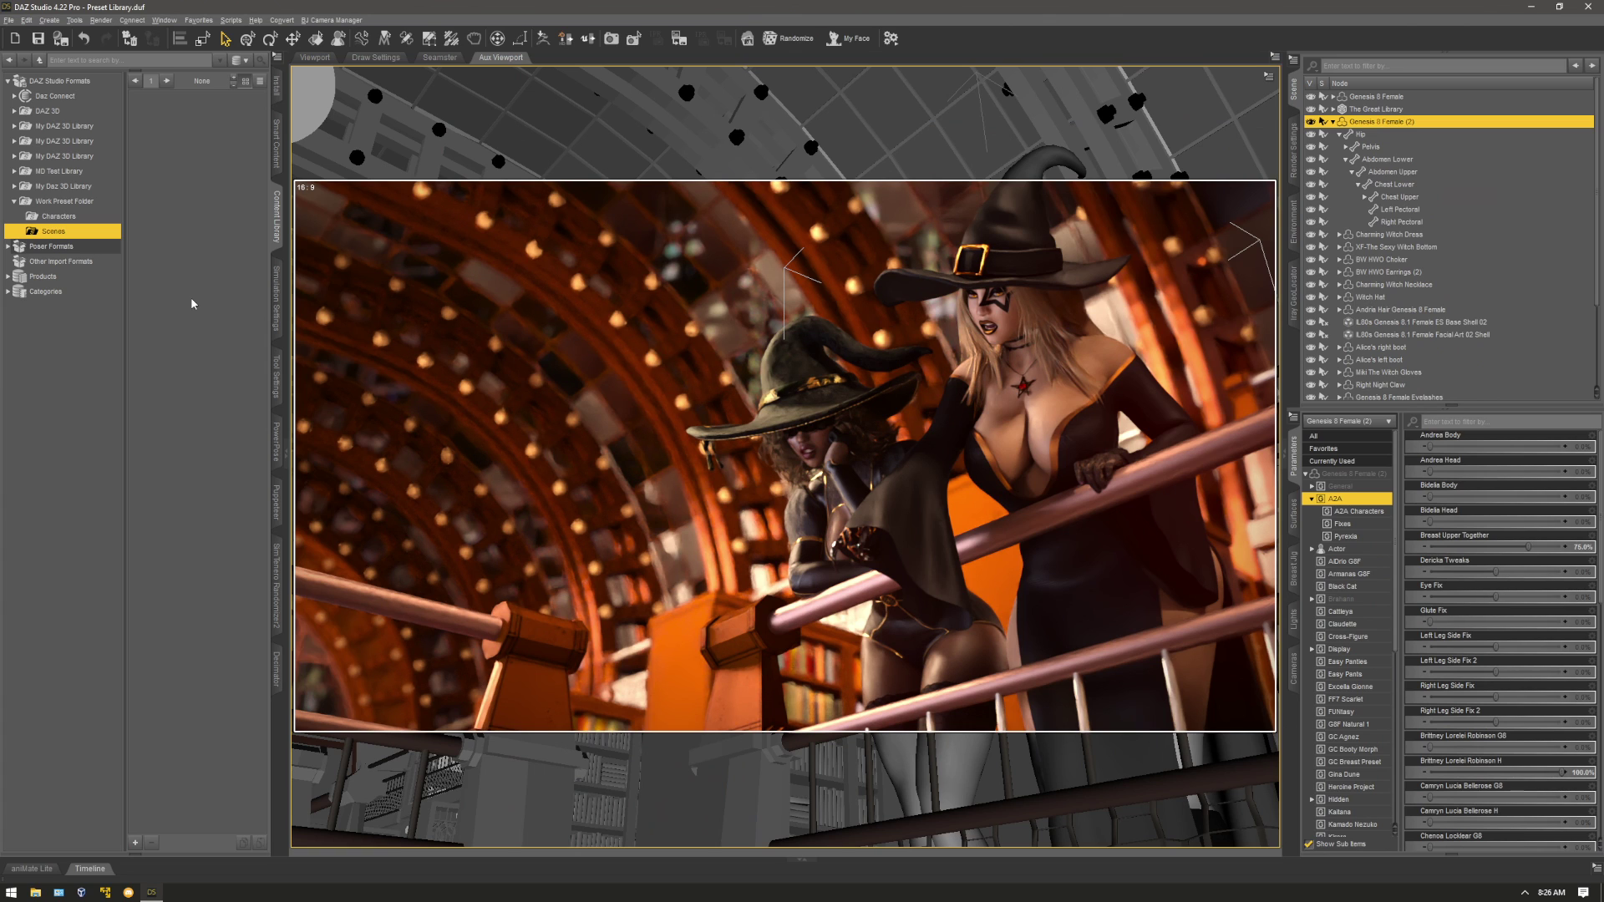
Try to save a scene subset named Witchy Library in the Scenes folder, excluding both Genesis 8 Female figures and the three cameras.
{"action": "left_click", "coordinate": [135, 843]}
{"action": "left_click", "coordinate": [200, 573]}
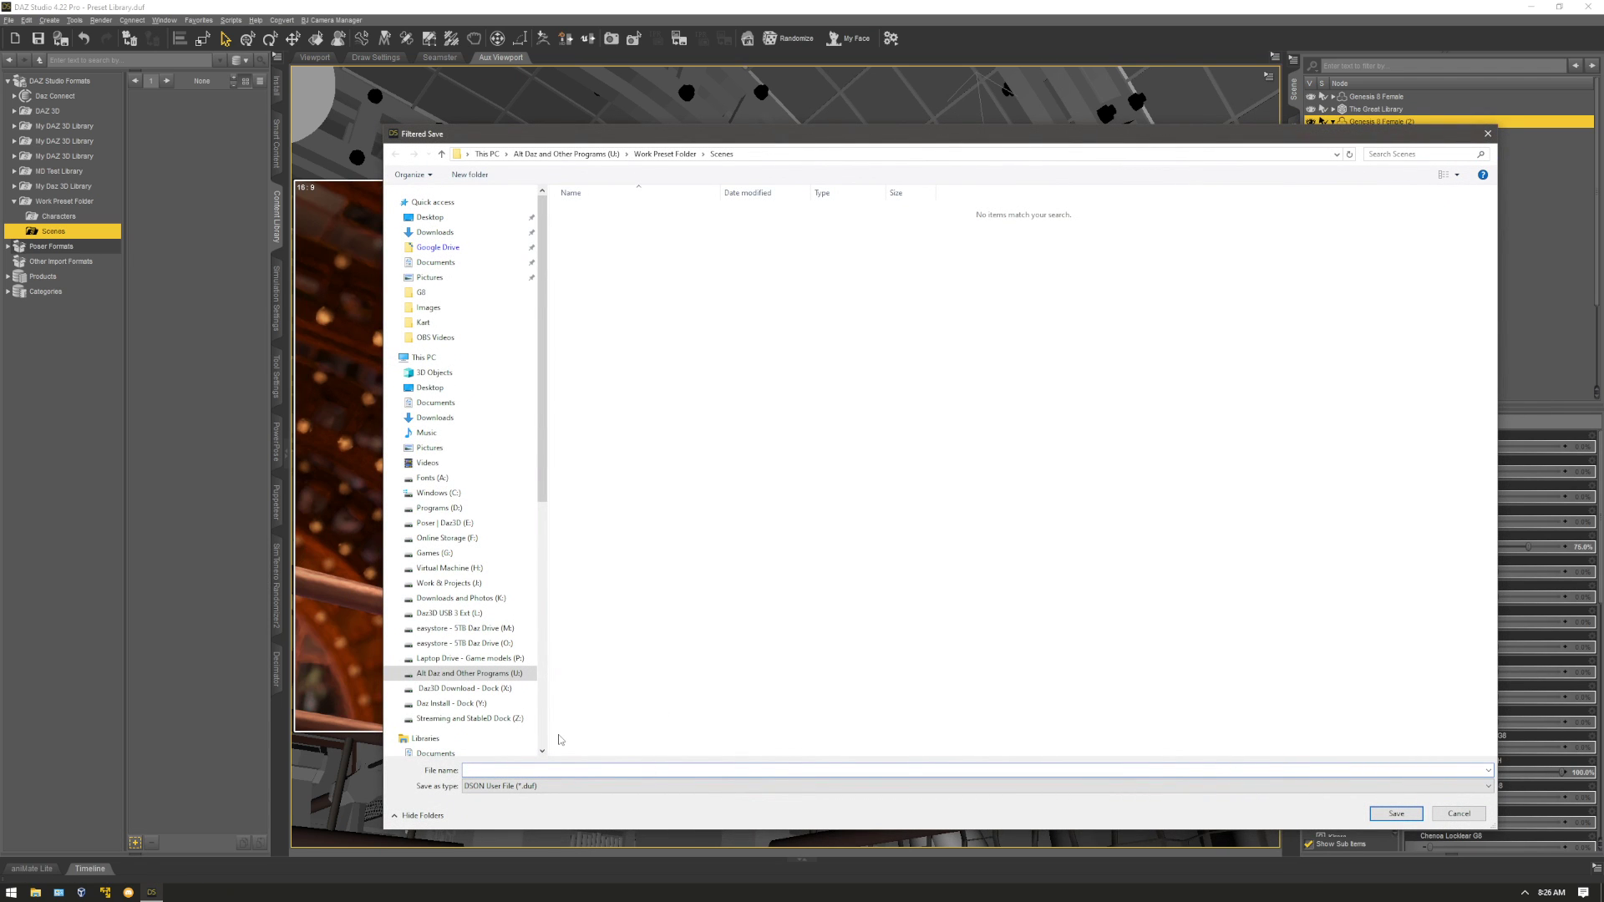
{"action": "type", "text": "Witchy Library"}
{"action": "key", "text": "Return"}
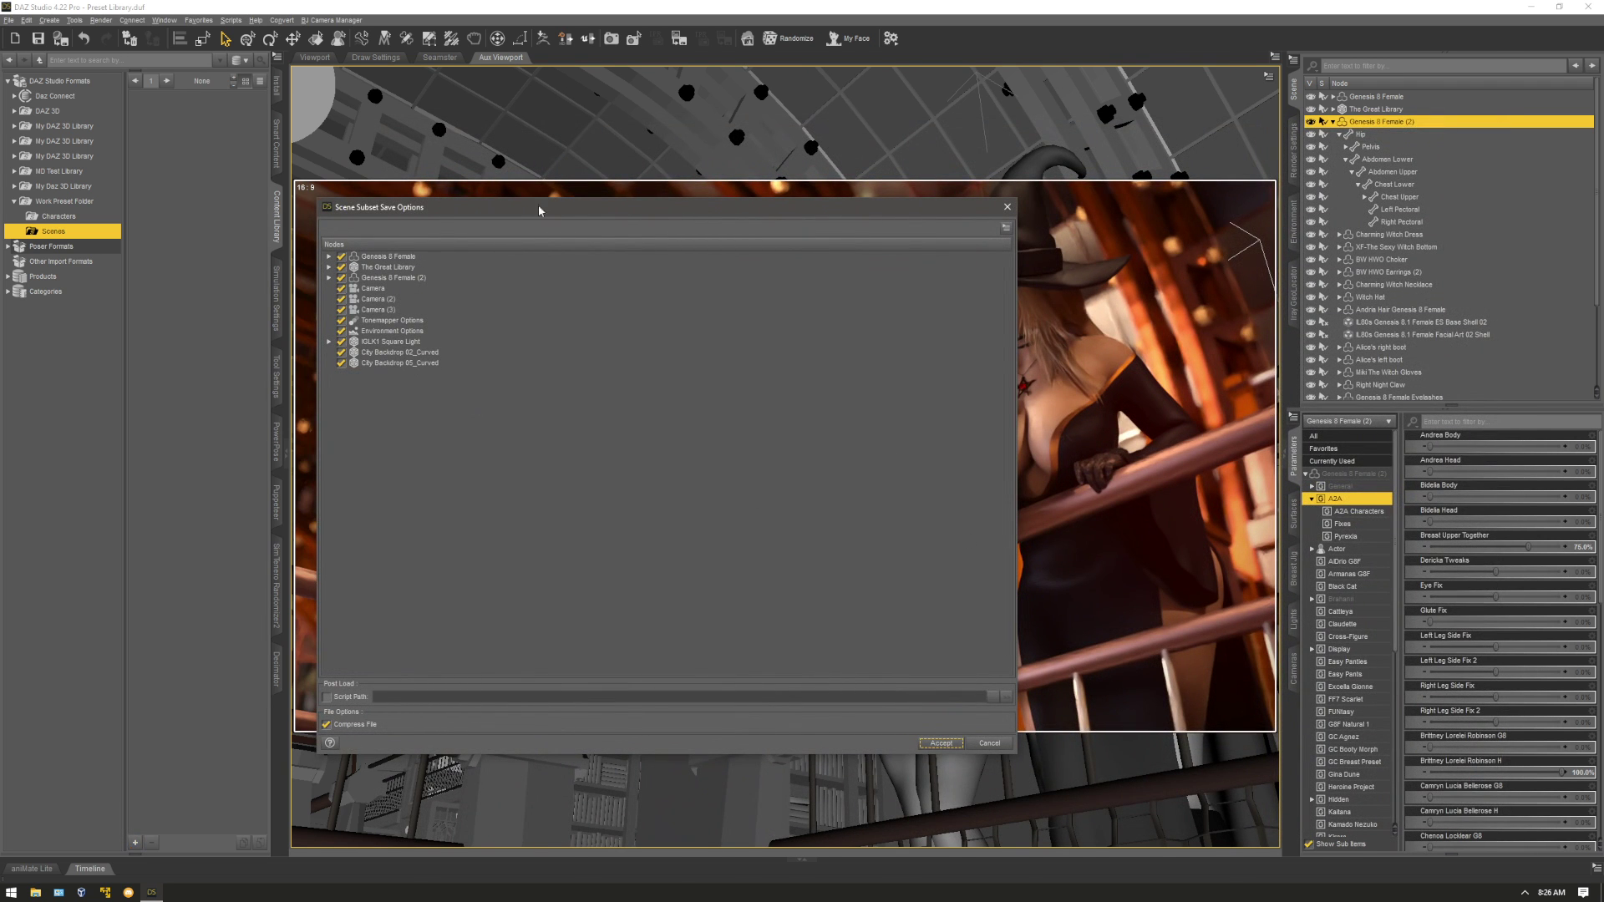
{"action": "left_click_drag", "start_coordinate": [539, 209], "coordinate": [831, 248]}
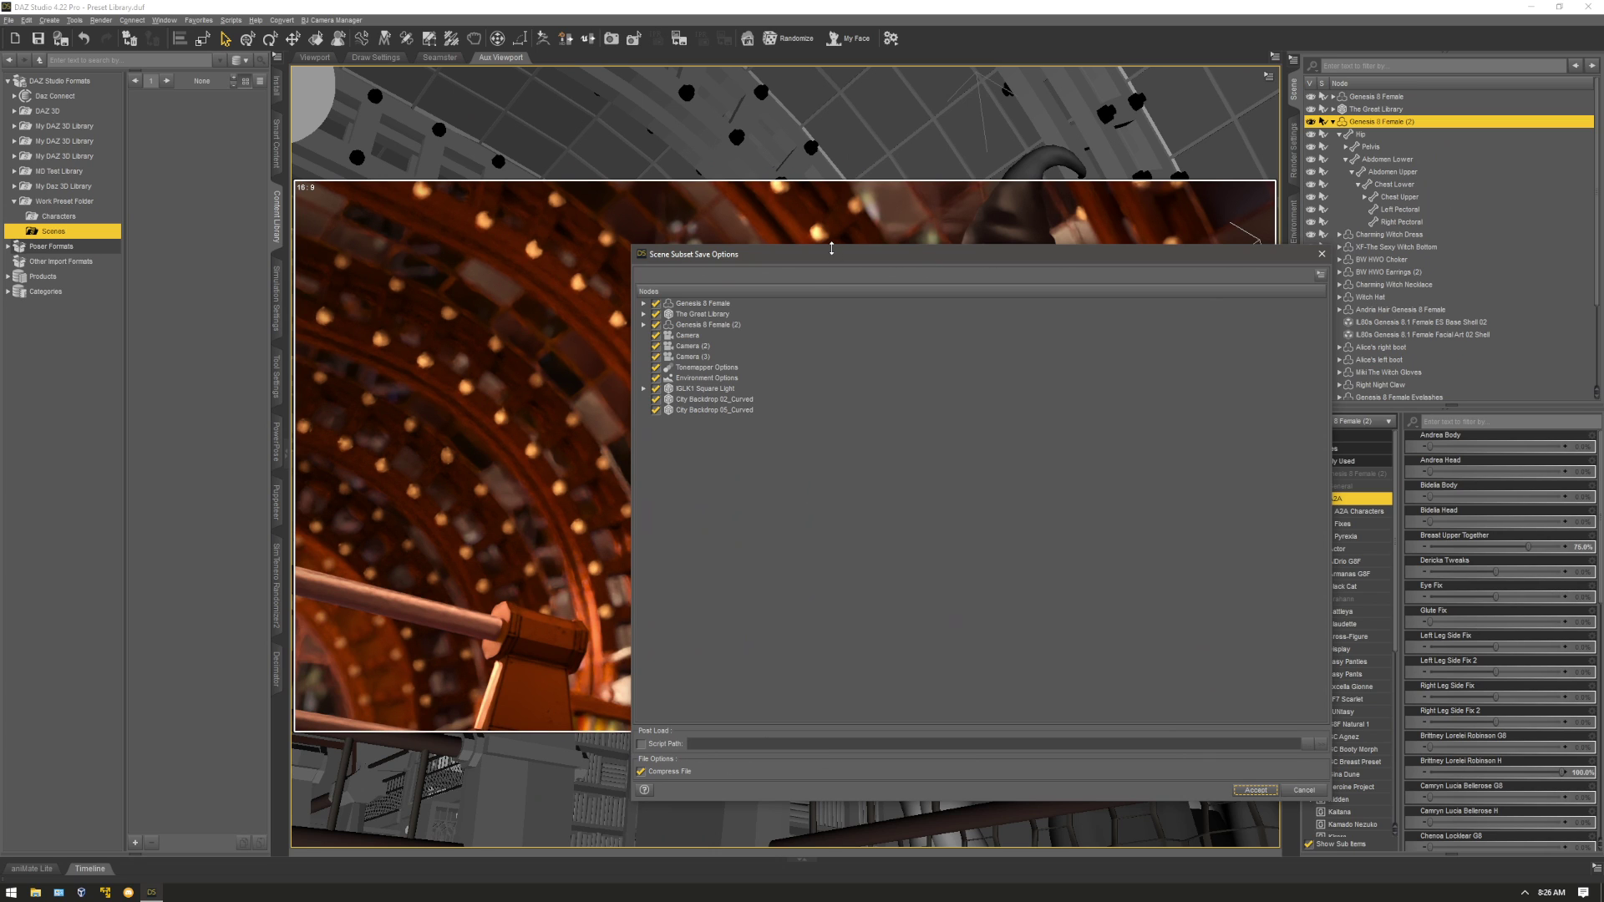
{"action": "left_click", "coordinate": [656, 303]}
{"action": "left_click", "coordinate": [656, 325]}
{"action": "left_click", "coordinate": [659, 357]}
{"action": "left_click", "coordinate": [656, 346]}
{"action": "left_click", "coordinate": [656, 337]}
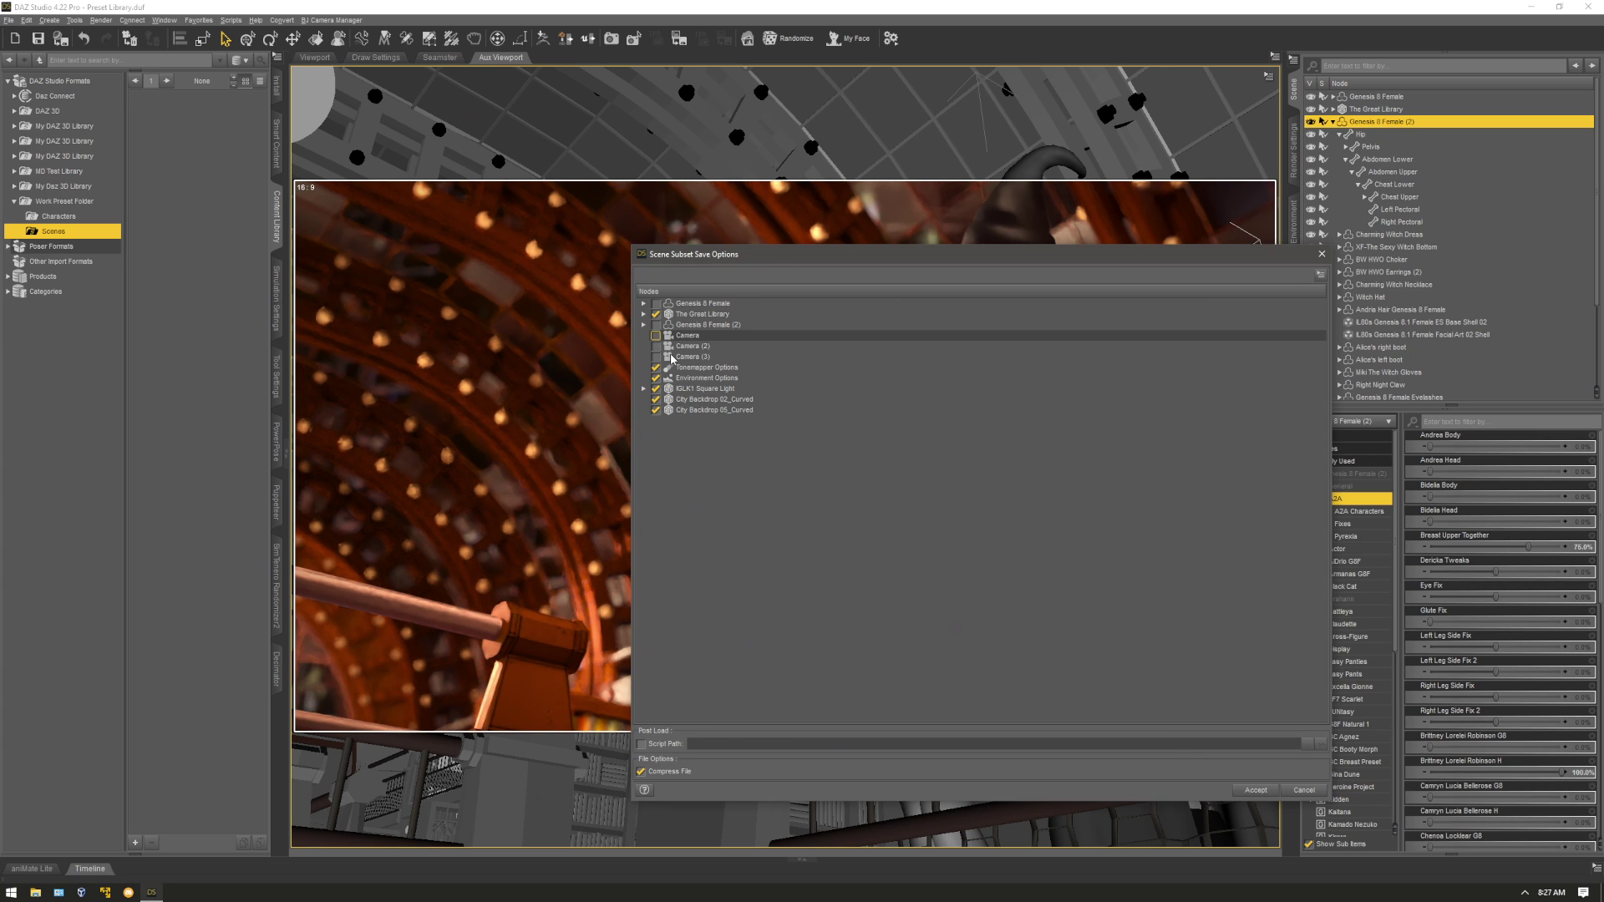
{"action": "left_click", "coordinate": [1313, 792]}
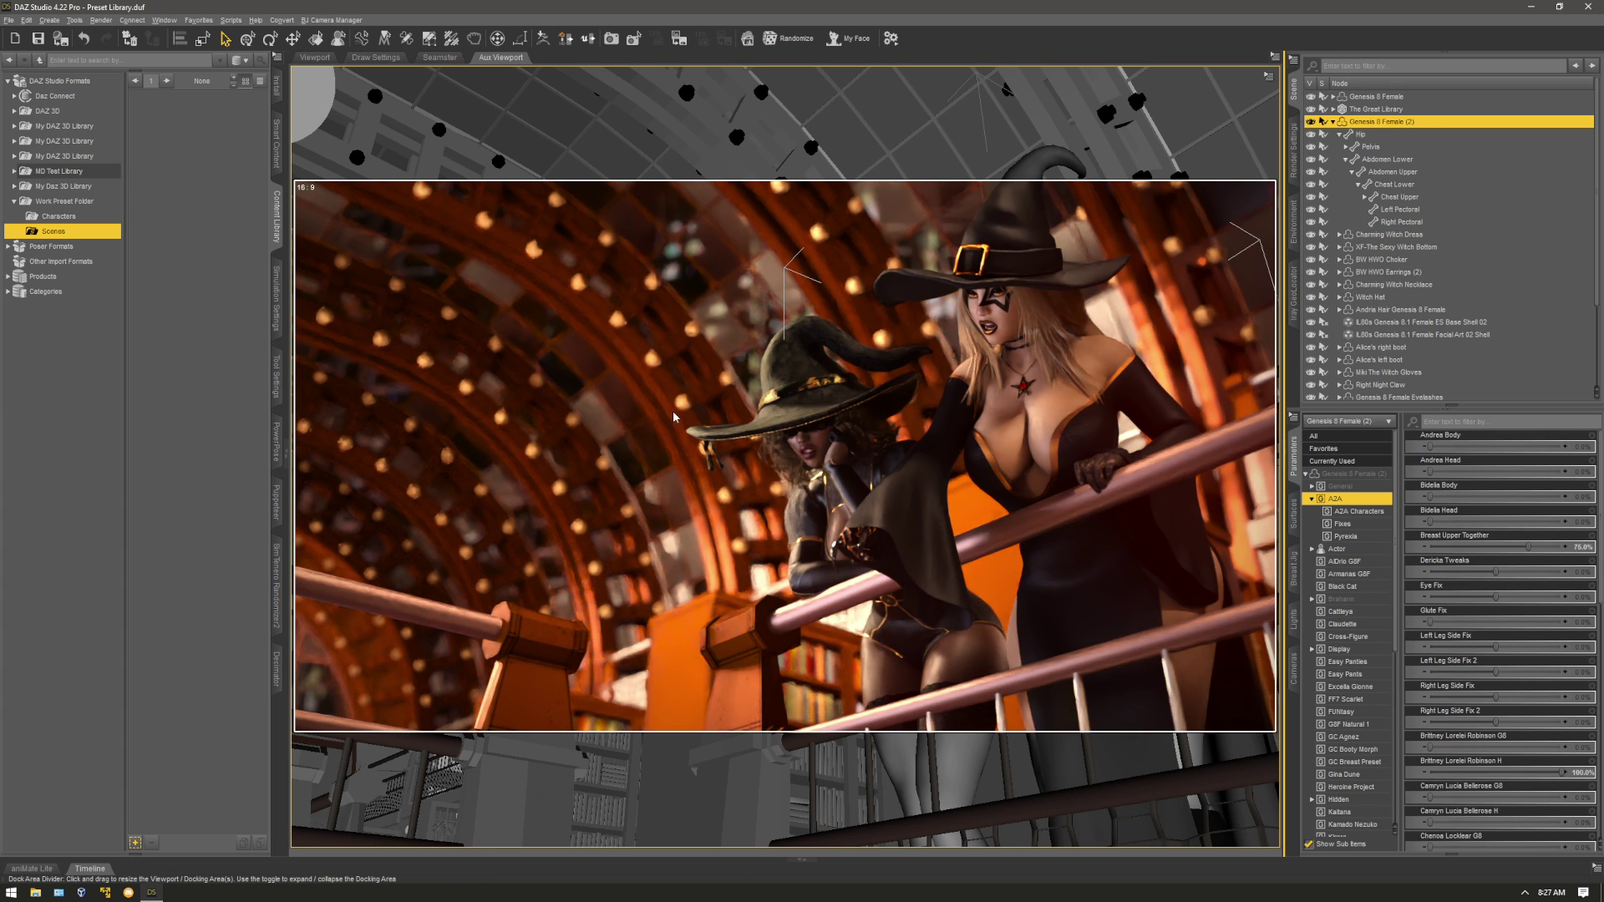
Create a sub-folder named Rendersetting inside the Work Preset Folder.
{"action": "left_click", "coordinate": [59, 216]}
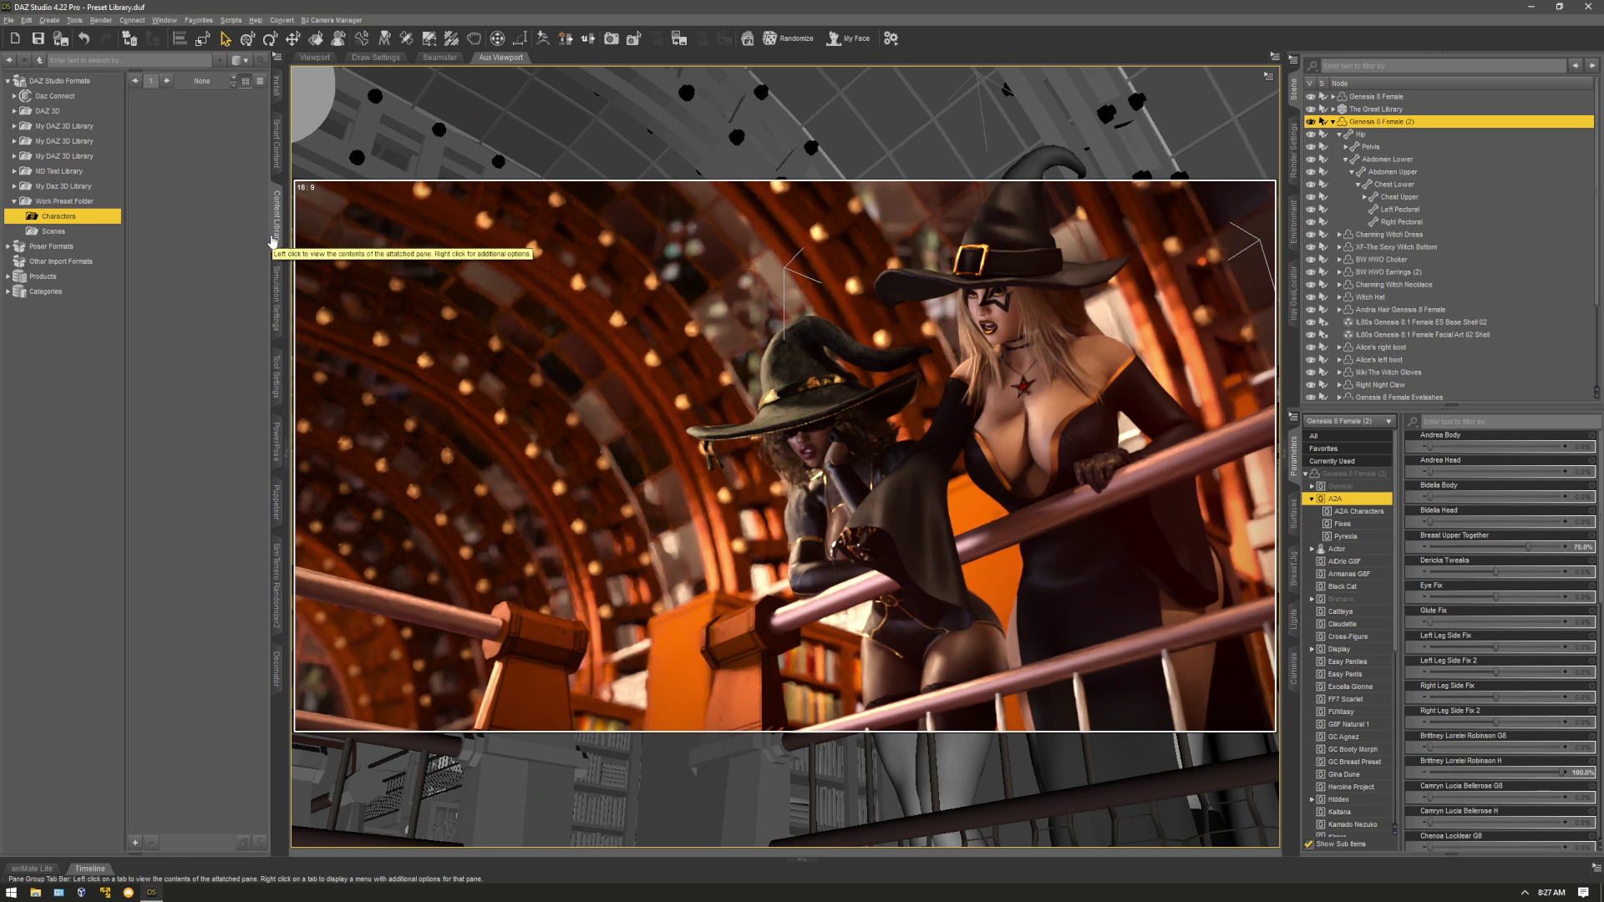
{"action": "right_click", "coordinate": [66, 206]}
{"action": "left_click", "coordinate": [117, 224]}
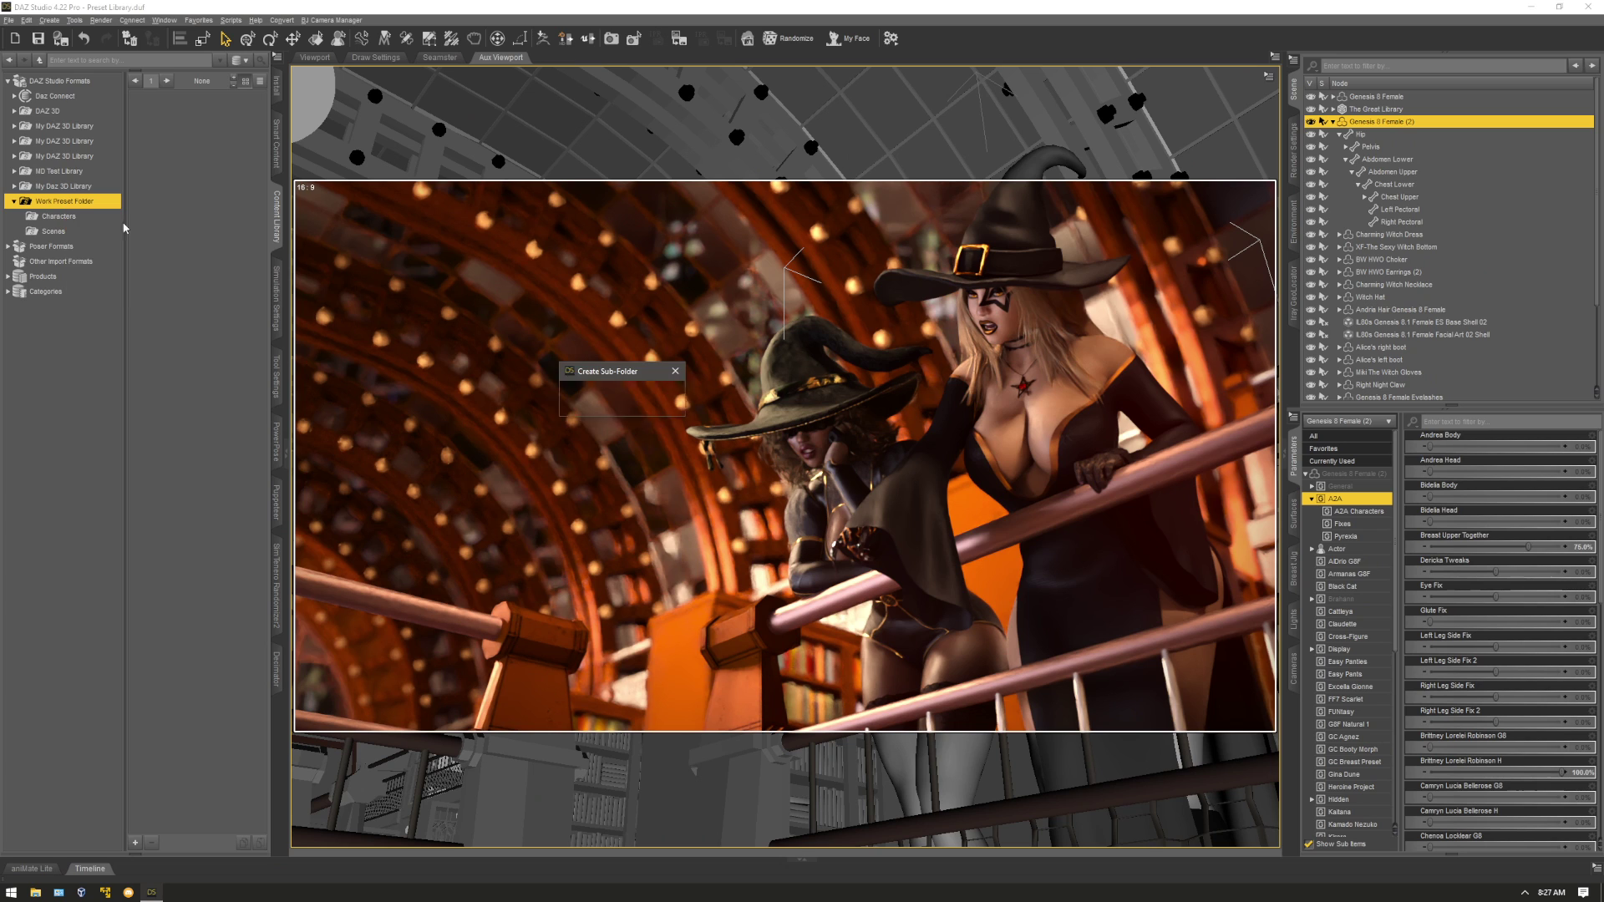
{"action": "type", "text": "Rend"}
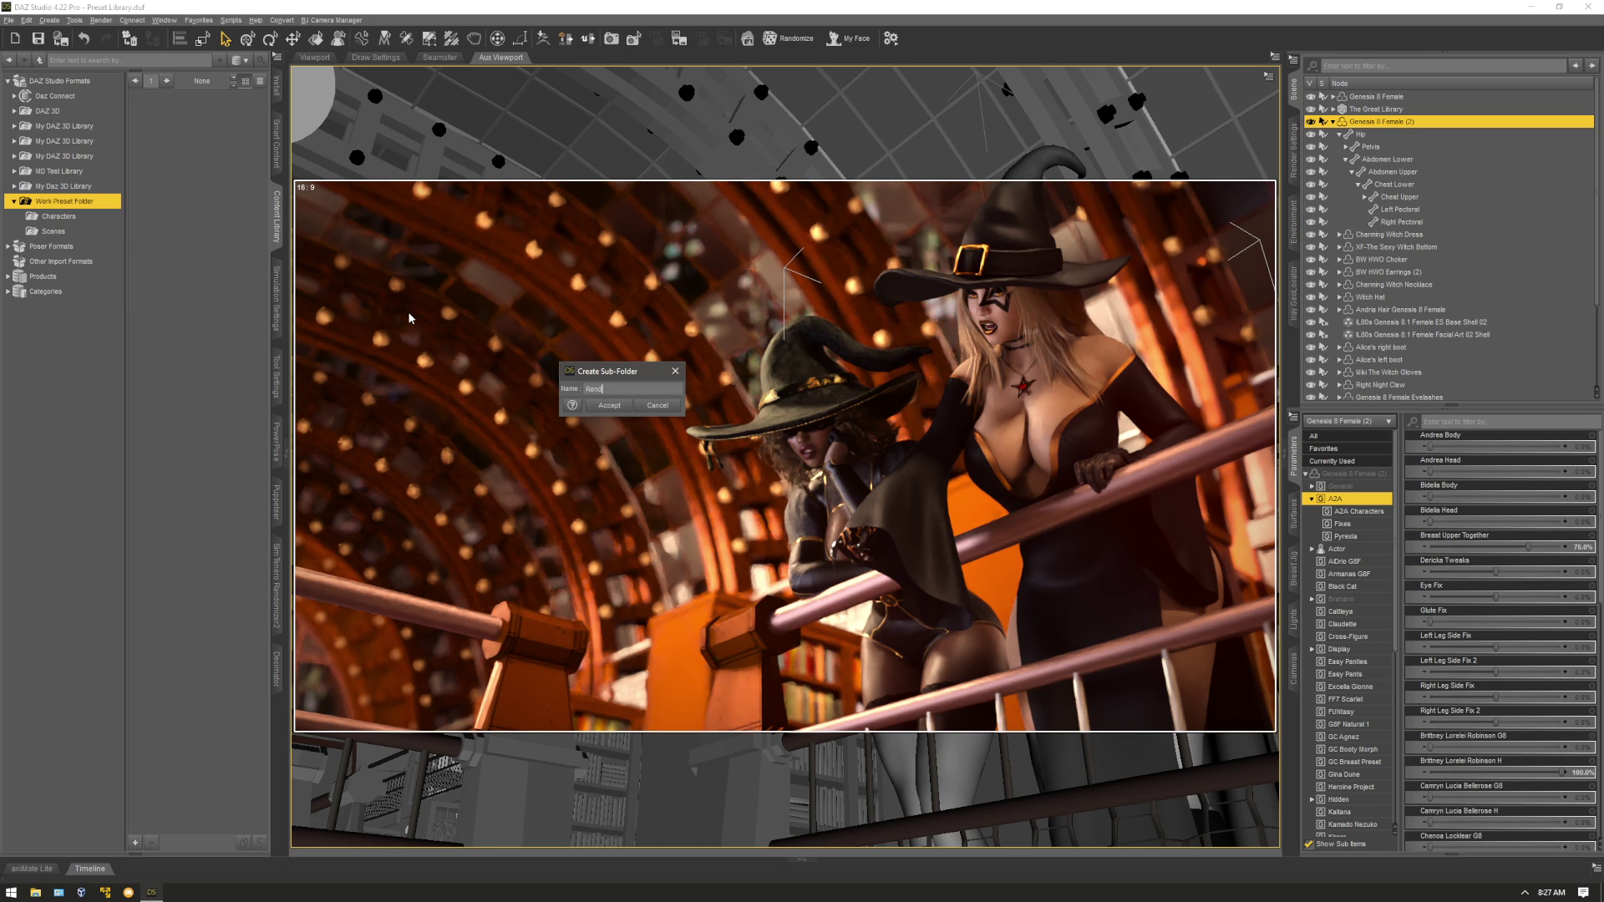
{"action": "type", "text": "ersetting"}
{"action": "key", "text": "Return"}
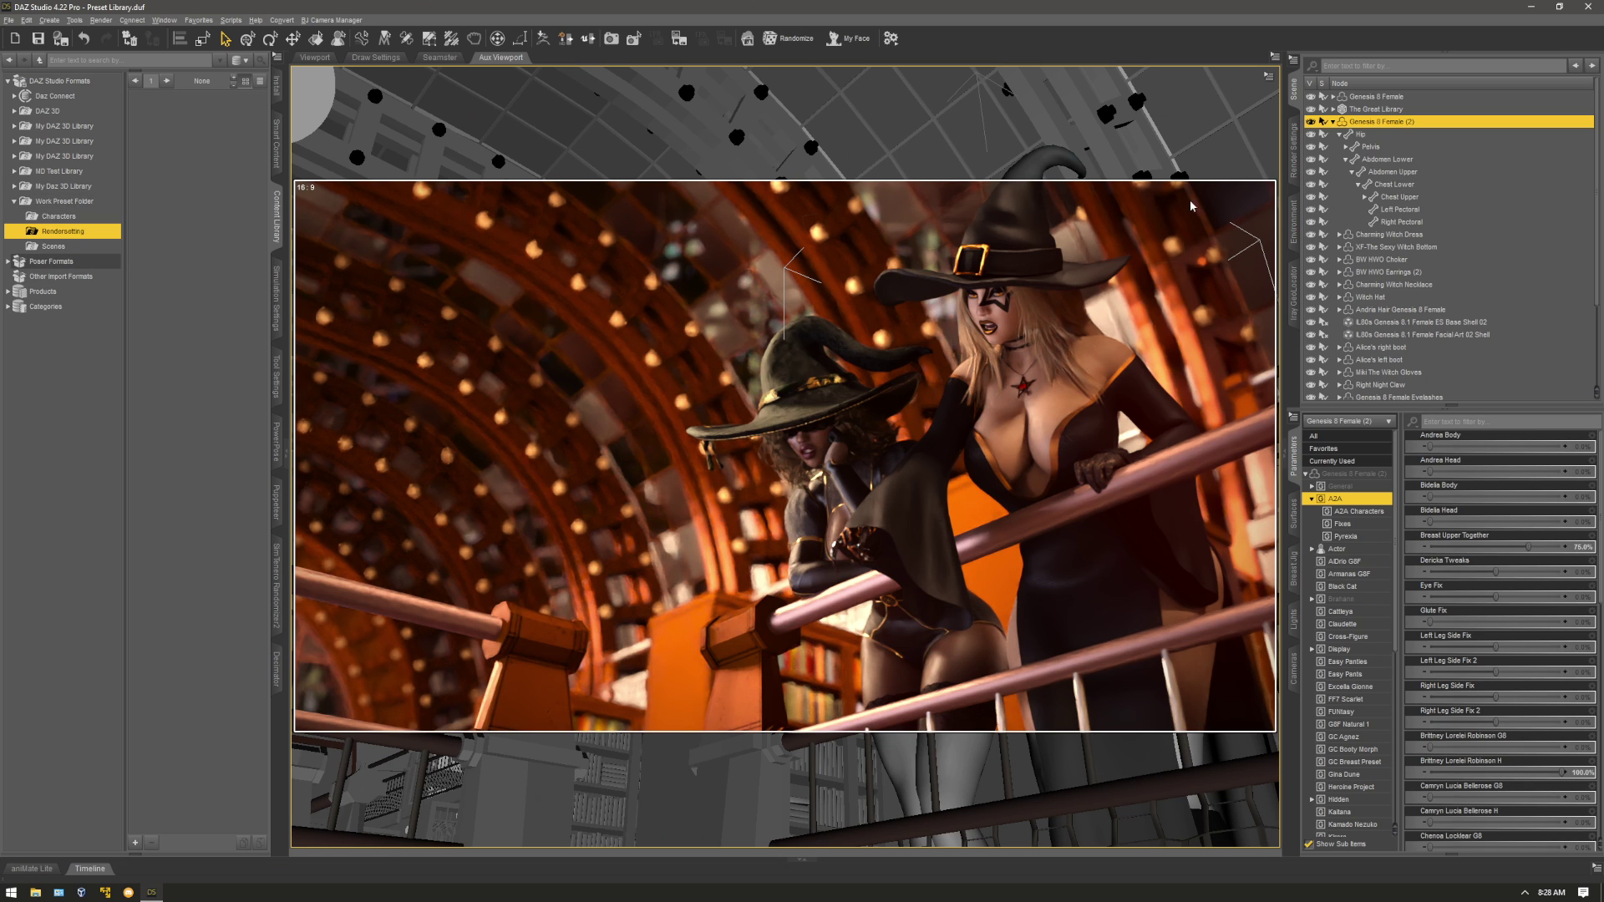
Examine the render settings by category, including Filtering, Progressive Rendering, Optimization, Environment Dome, Matte Fog, Spectral Rendering, Alpha and General.
{"action": "left_click", "coordinate": [1294, 151]}
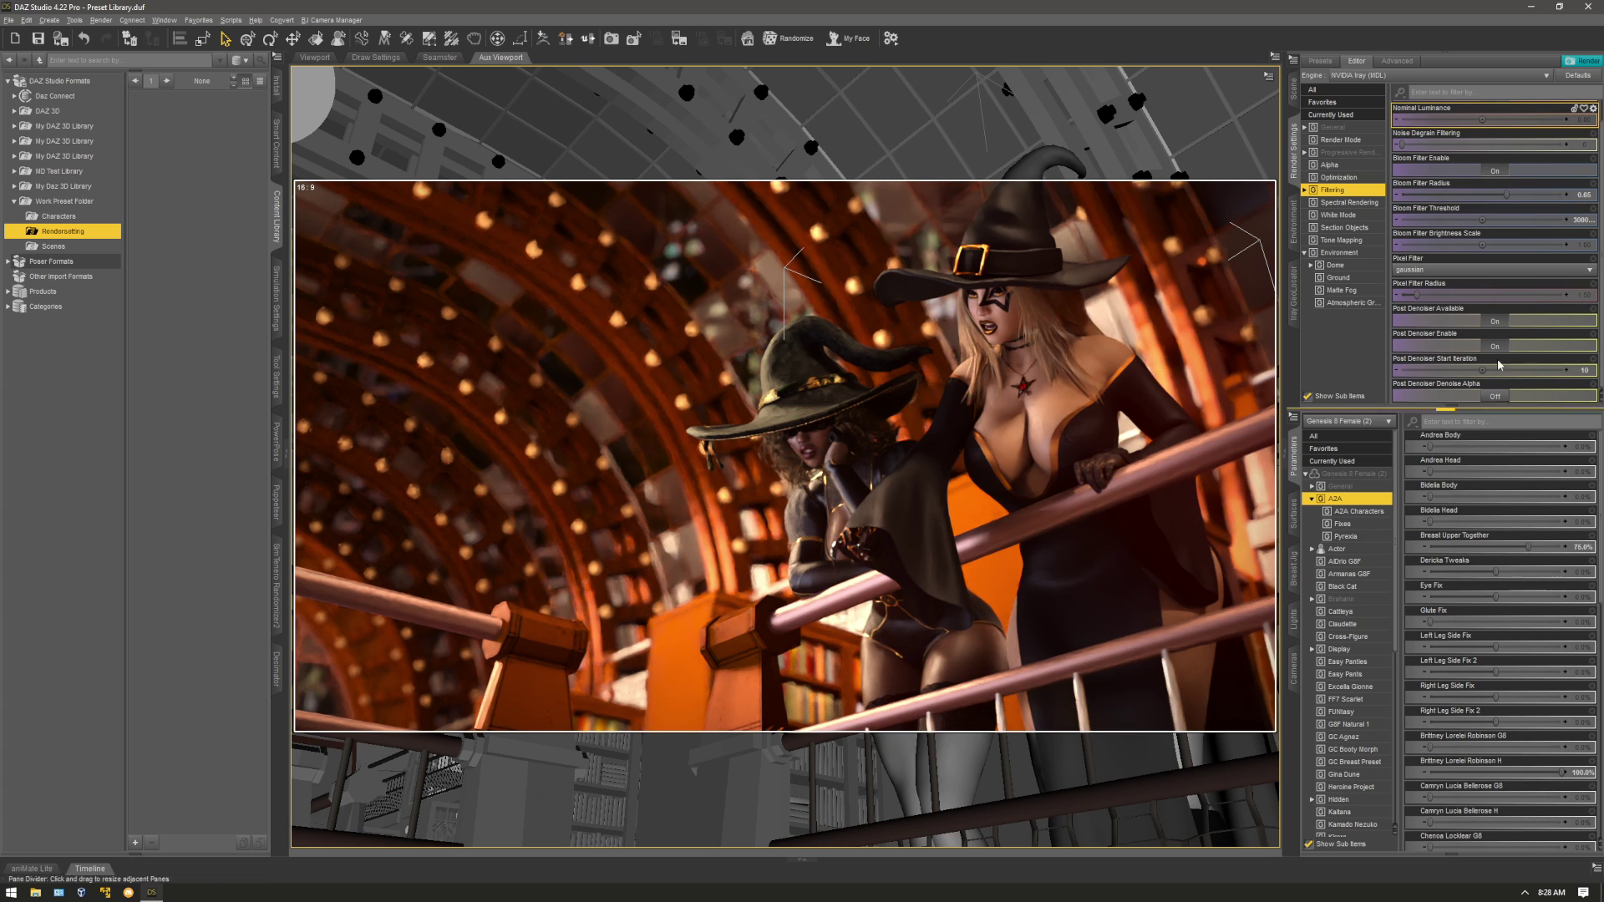
{"action": "scroll", "coordinate": [1500, 366], "scroll_direction": "up", "scroll_amount": 1}
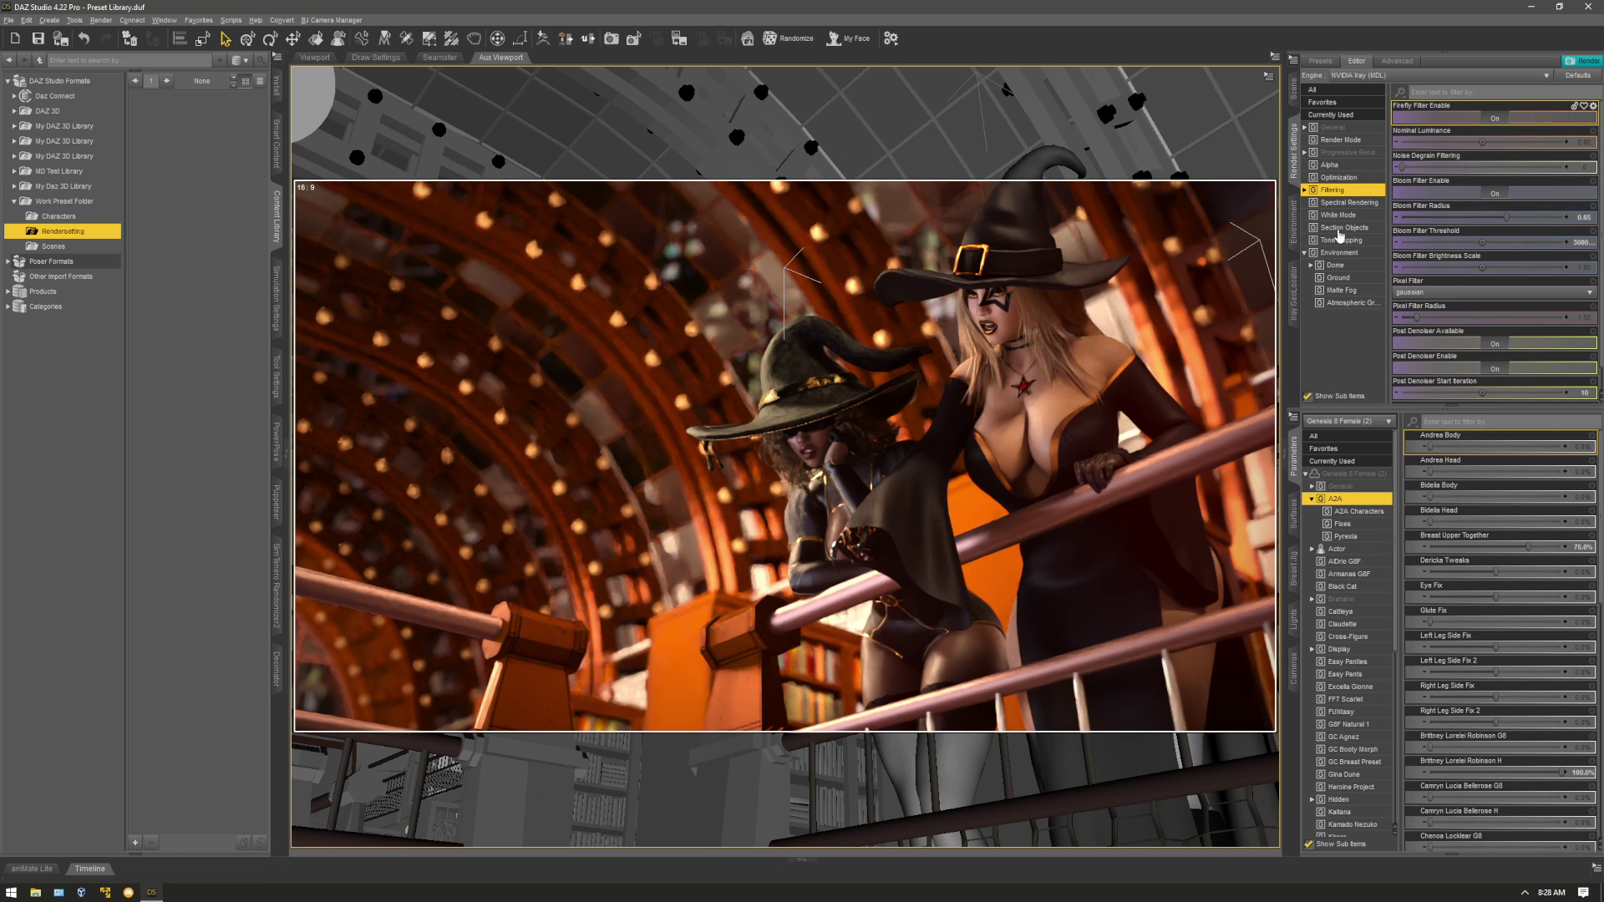
{"action": "left_click", "coordinate": [1362, 153]}
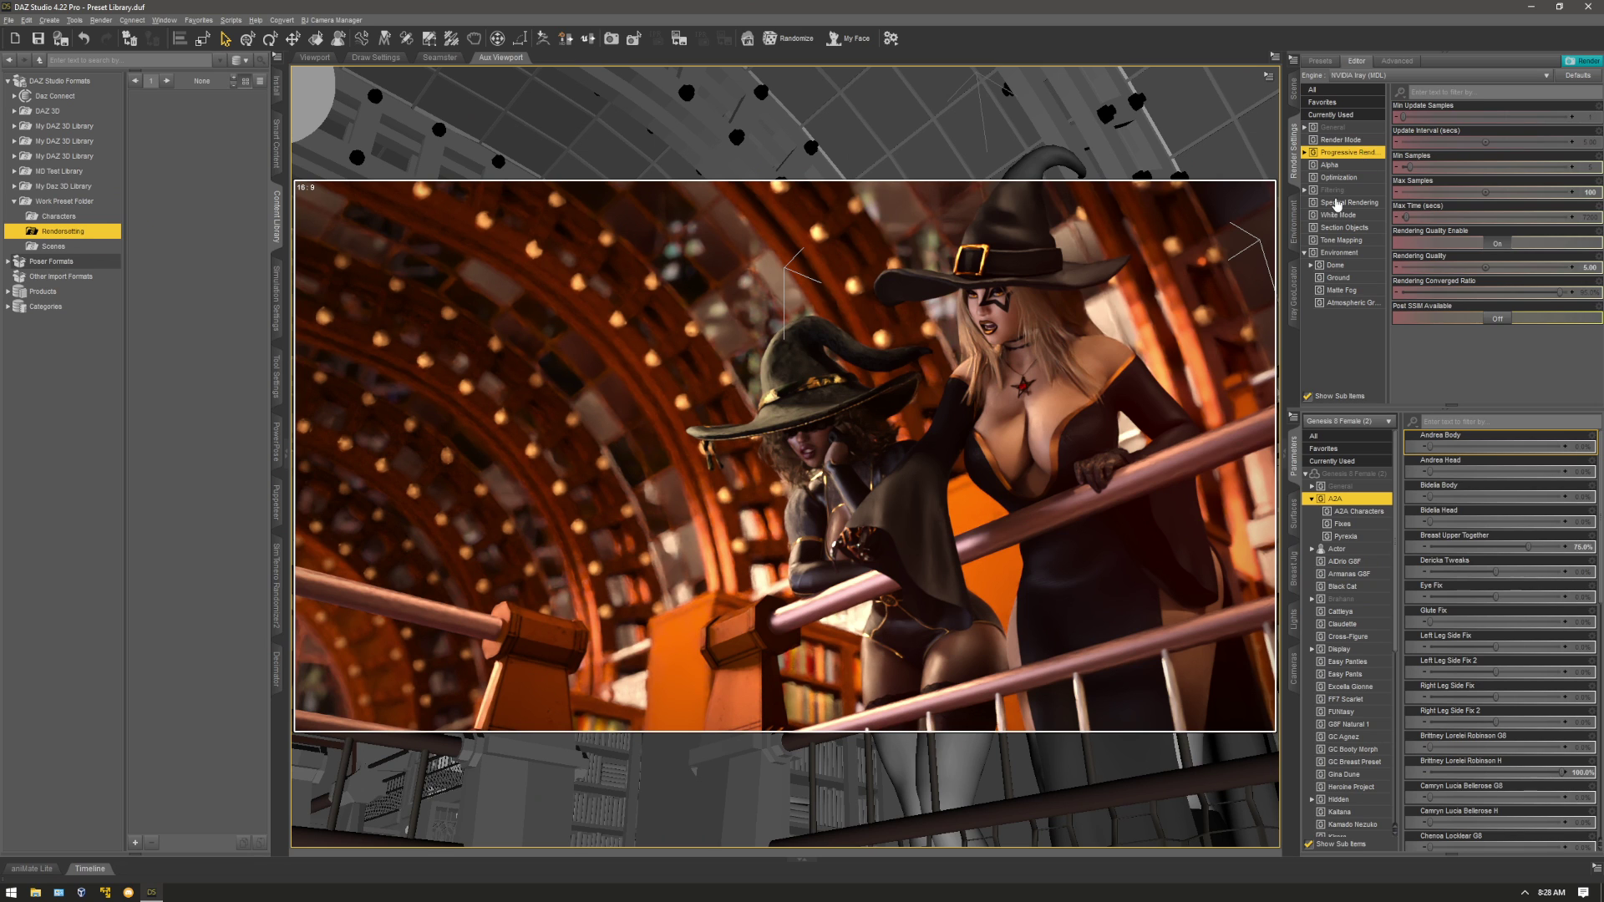
{"action": "left_click", "coordinate": [1344, 202]}
{"action": "left_click", "coordinate": [1341, 177]}
{"action": "left_click", "coordinate": [1336, 266]}
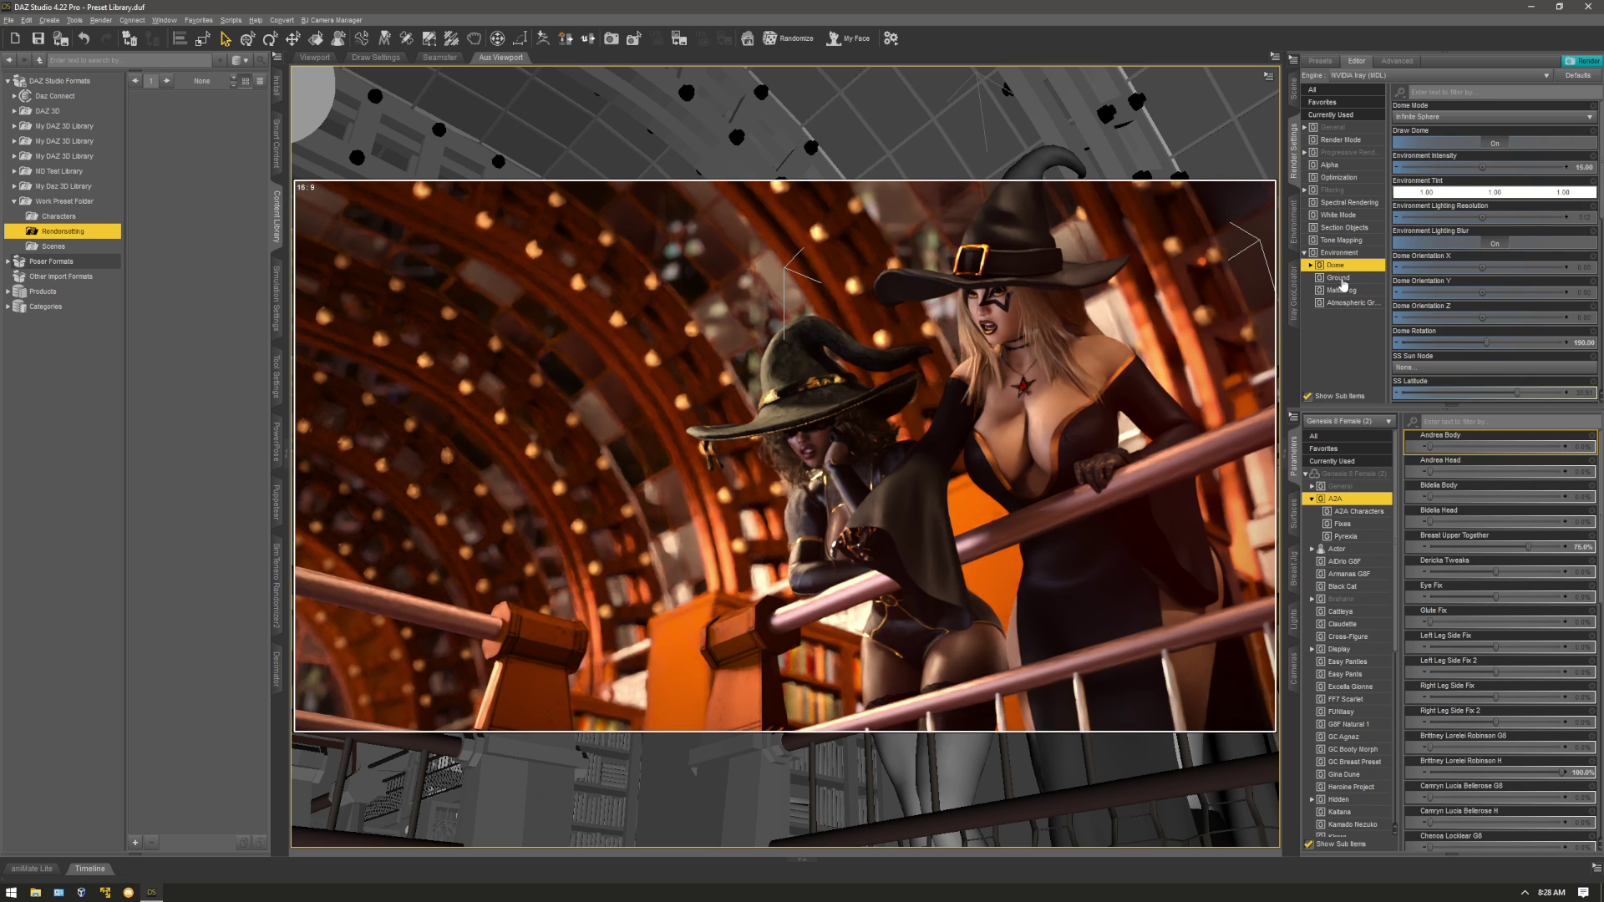
{"action": "left_click", "coordinate": [1347, 302]}
{"action": "left_click", "coordinate": [1345, 290]}
{"action": "left_click", "coordinate": [1340, 252]}
{"action": "left_click", "coordinate": [1345, 202]}
{"action": "left_click", "coordinate": [1347, 165]}
{"action": "left_click", "coordinate": [1347, 127]}
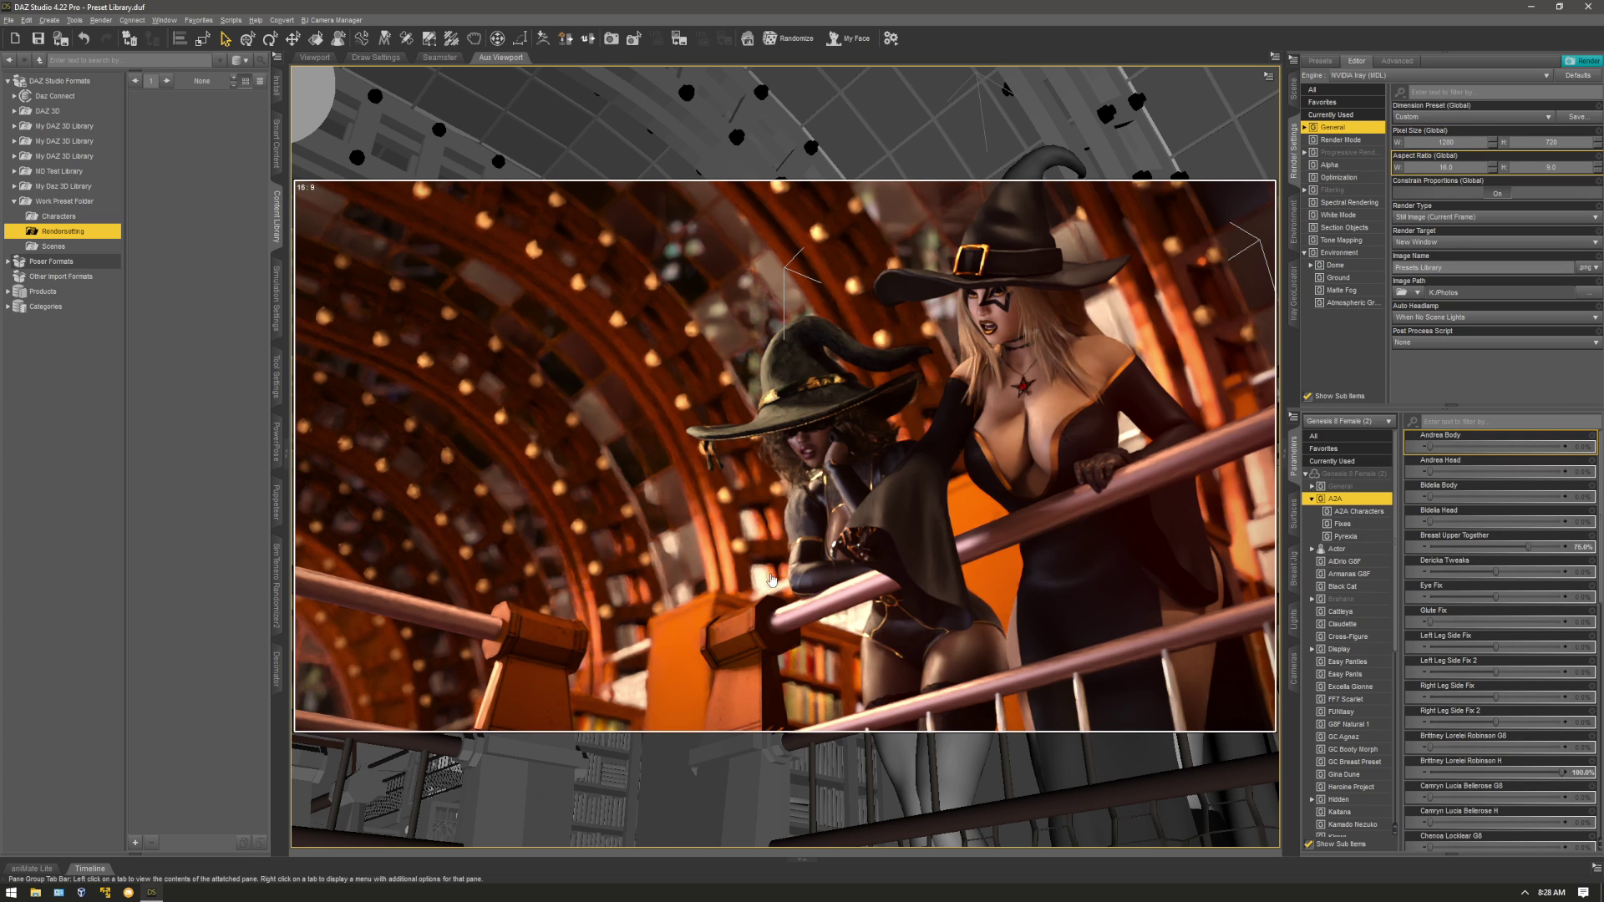
Try to save a render settings preset named Render setting in the Rendersetting folder.
{"action": "left_click", "coordinate": [135, 844]}
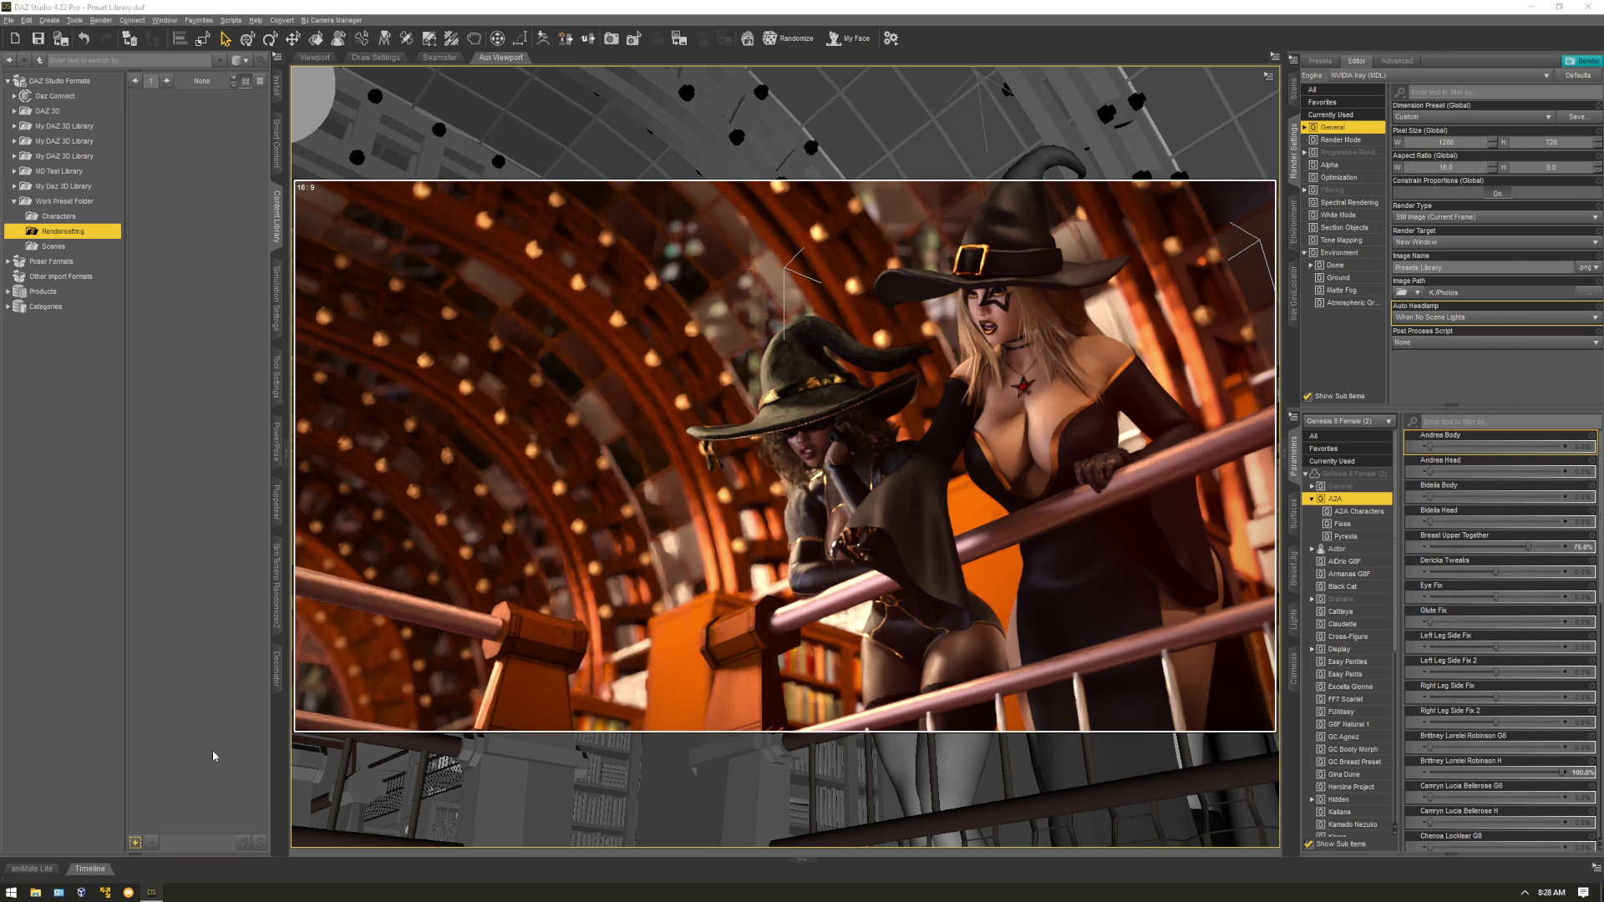
{"action": "left_click", "coordinate": [214, 754]}
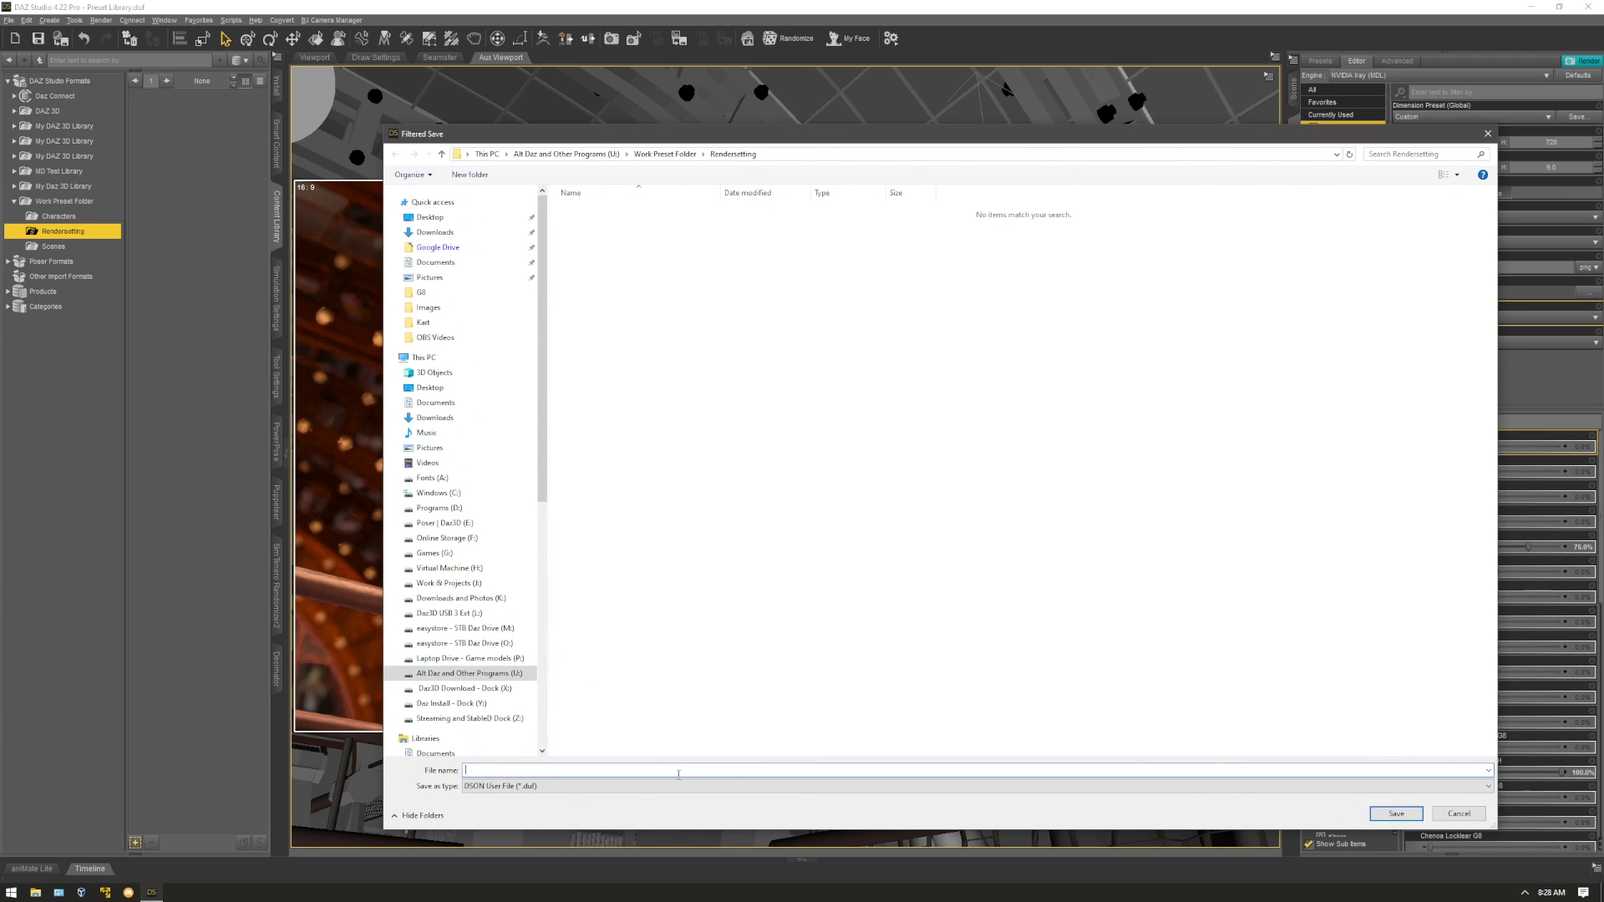
{"action": "type", "text": "Rende"}
{"action": "key", "text": "BackSpace"}
{"action": "key", "text": "BackSpace"}
{"action": "key", "text": "BackSpace"}
{"action": "key", "text": "BackSpace"}
{"action": "type", "text": "ender setting"}
{"action": "key", "text": "Return"}
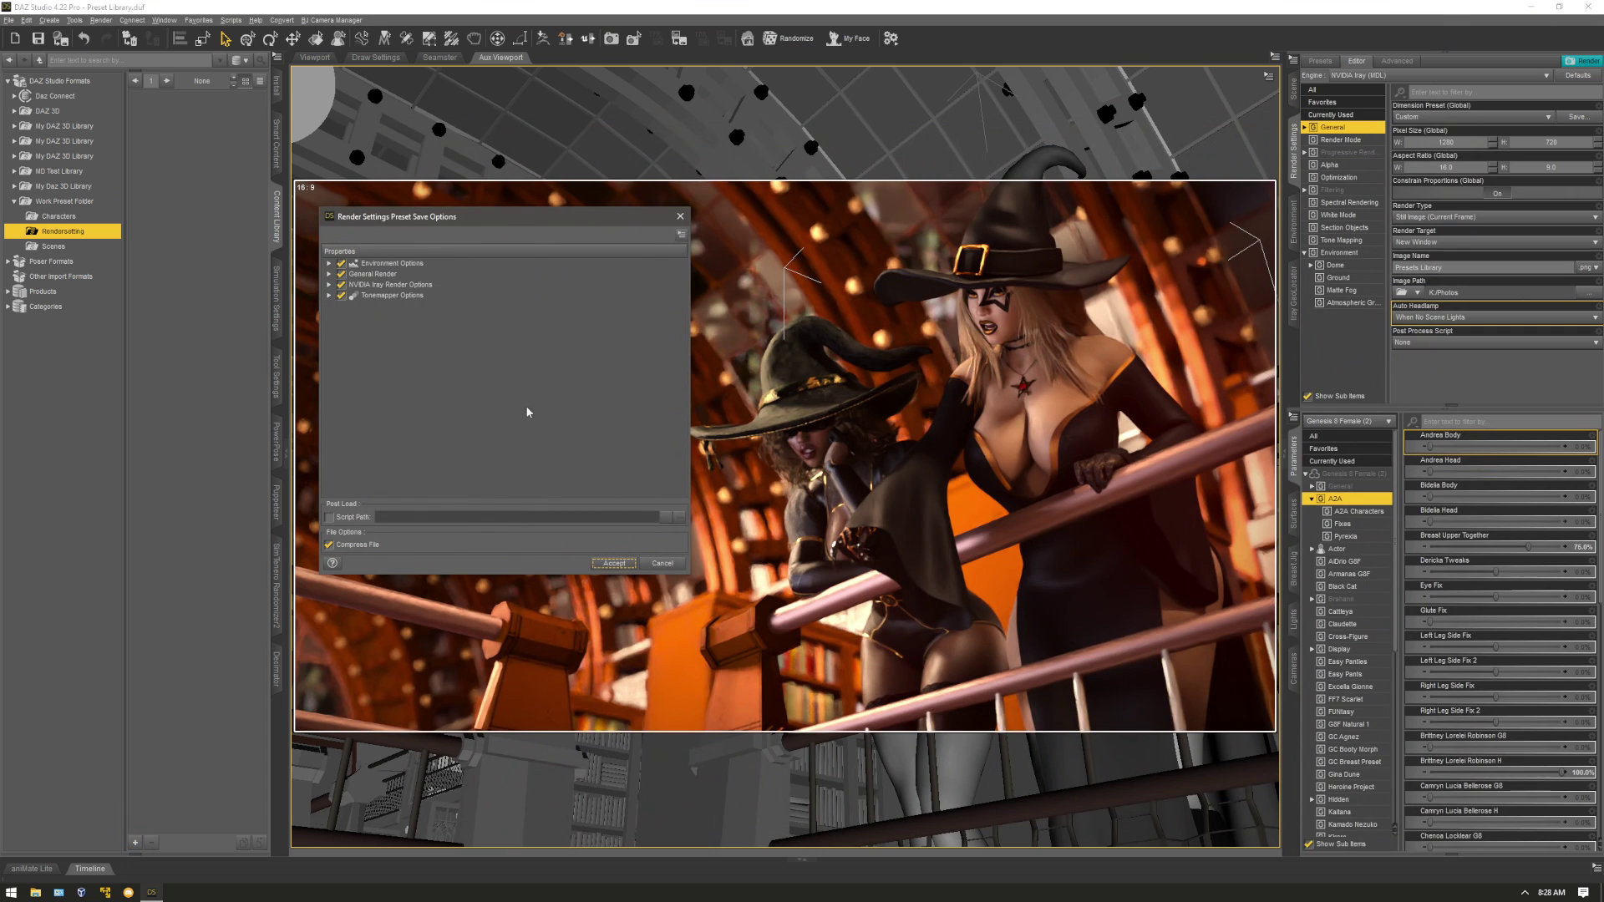
Examine the Environment, General Render, NVIDIA Iray Render and Tonemapper property groups in the preset save options, and cancel the save.
{"action": "left_click", "coordinate": [329, 275]}
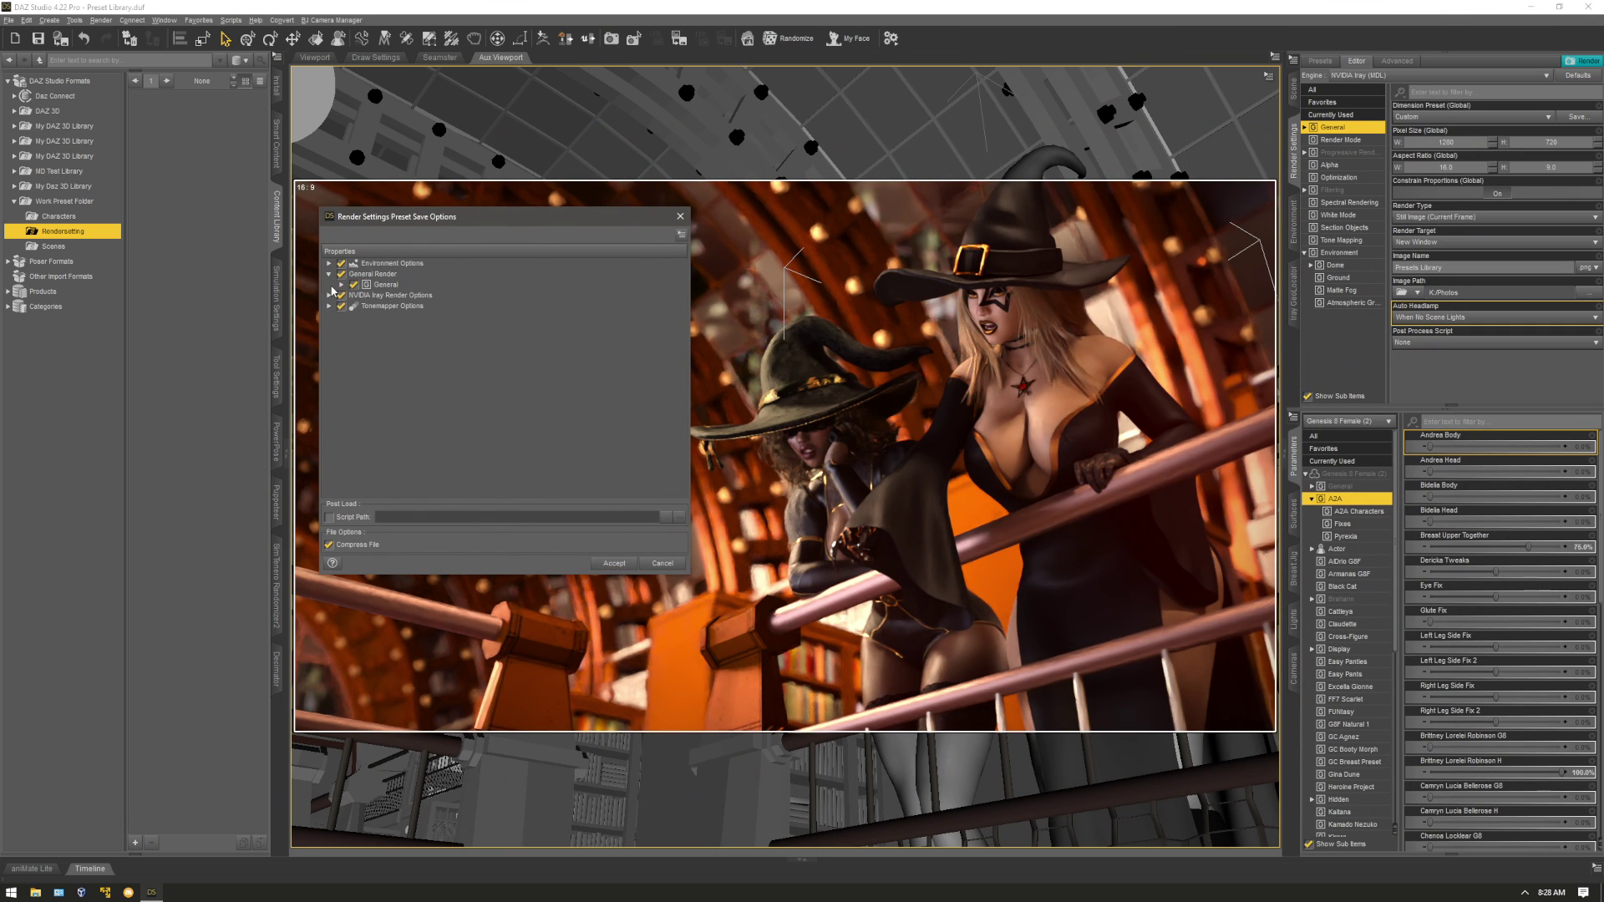
{"action": "left_click", "coordinate": [329, 296]}
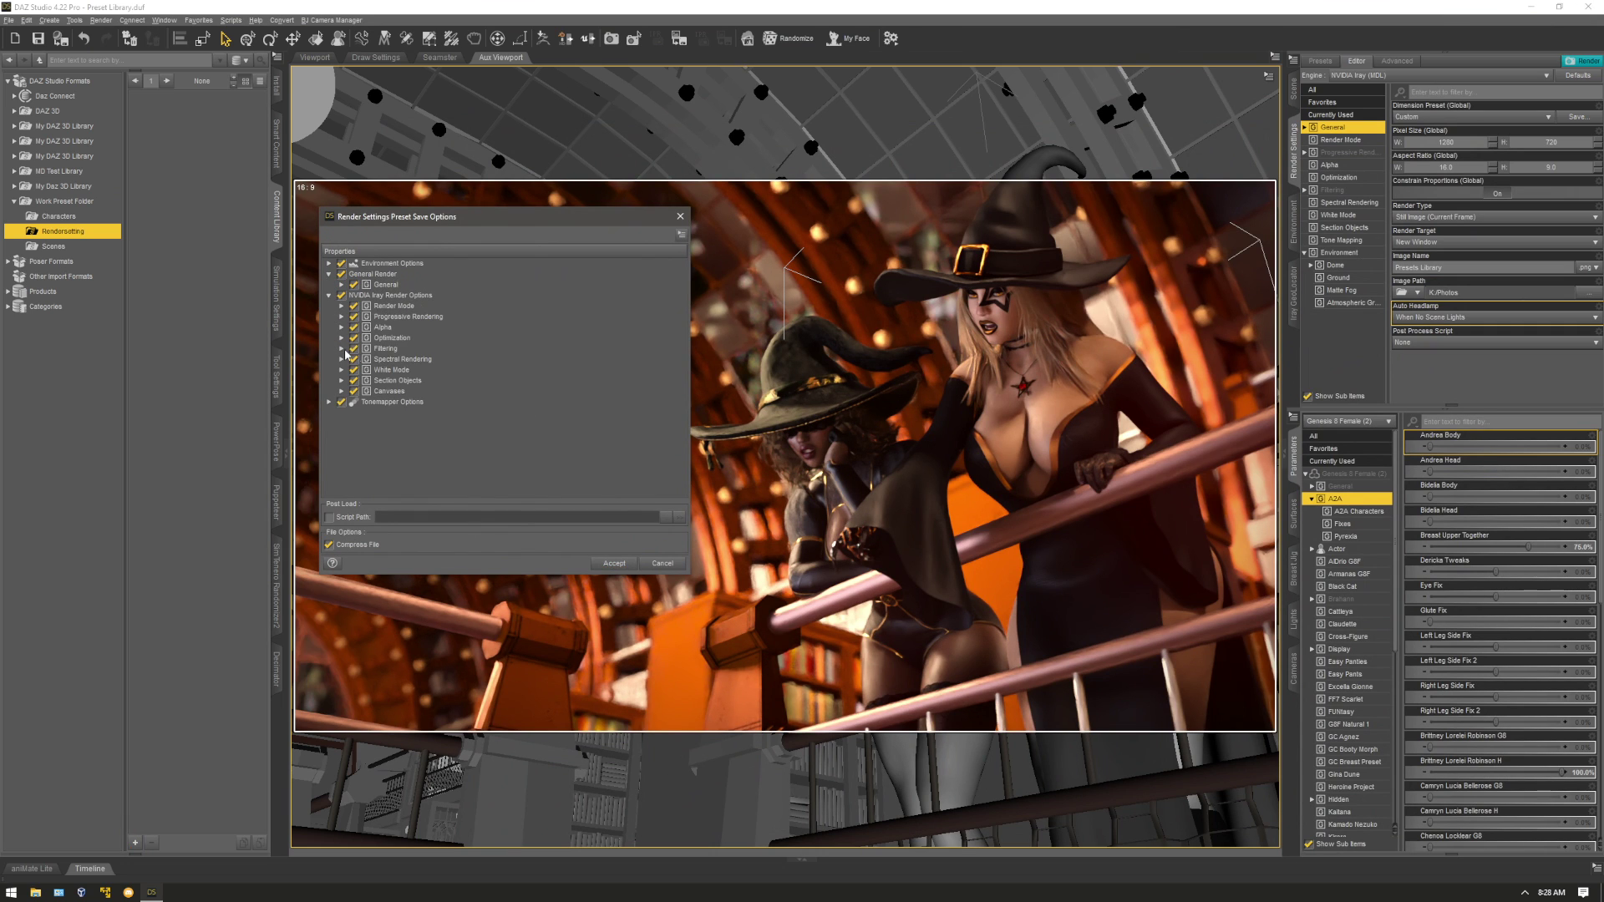
{"action": "left_click", "coordinate": [330, 403]}
{"action": "left_click", "coordinate": [328, 266]}
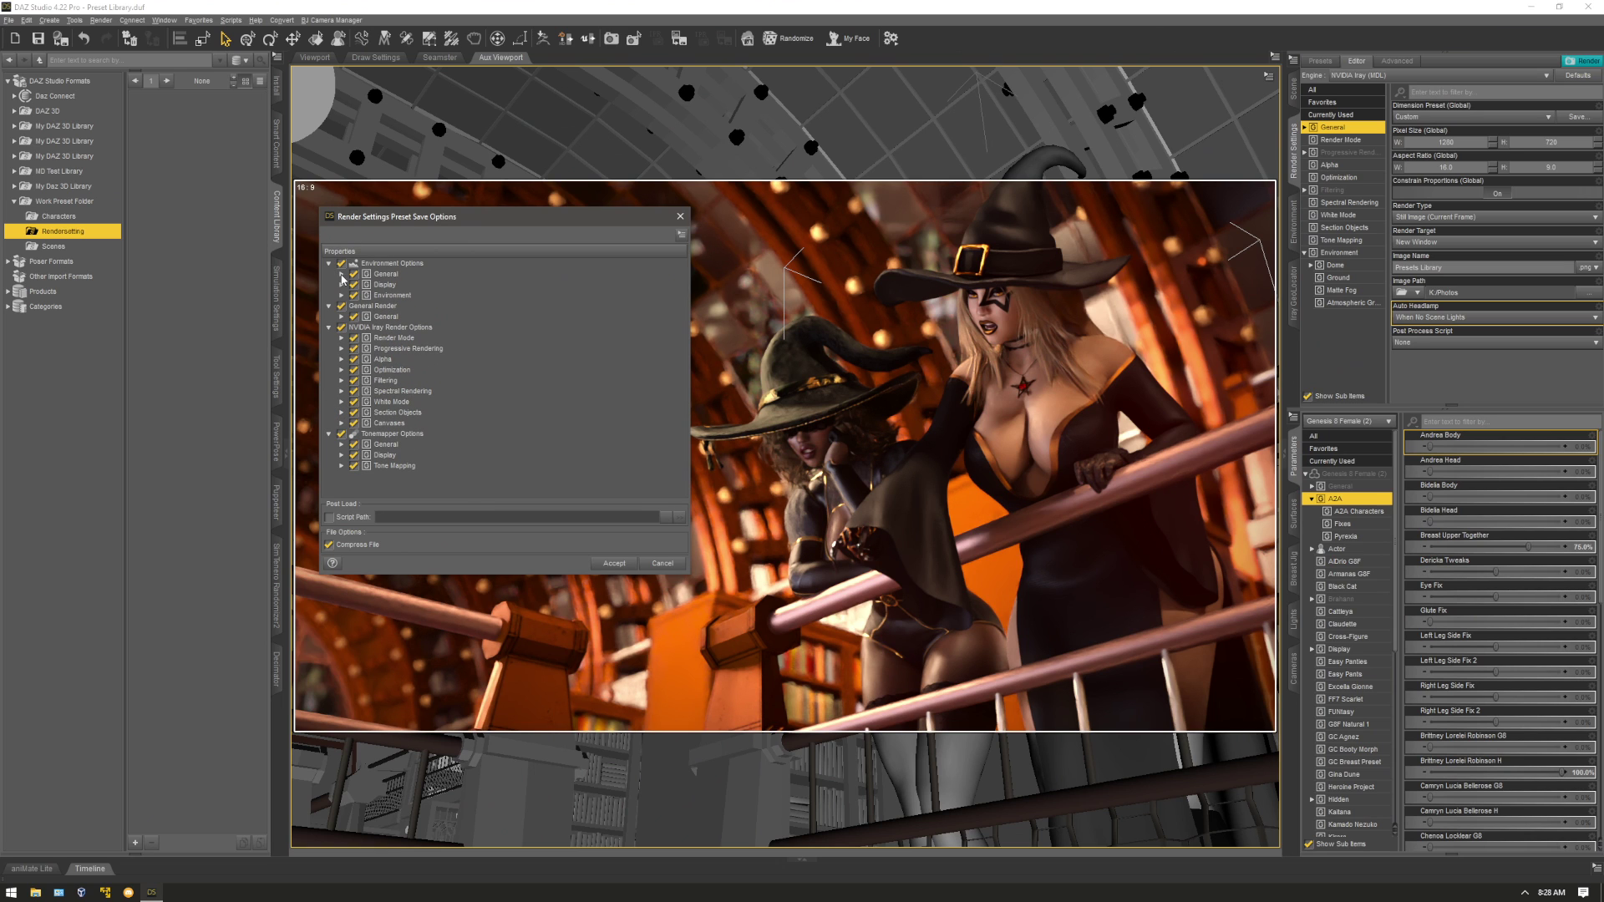
{"action": "left_click", "coordinate": [342, 274]}
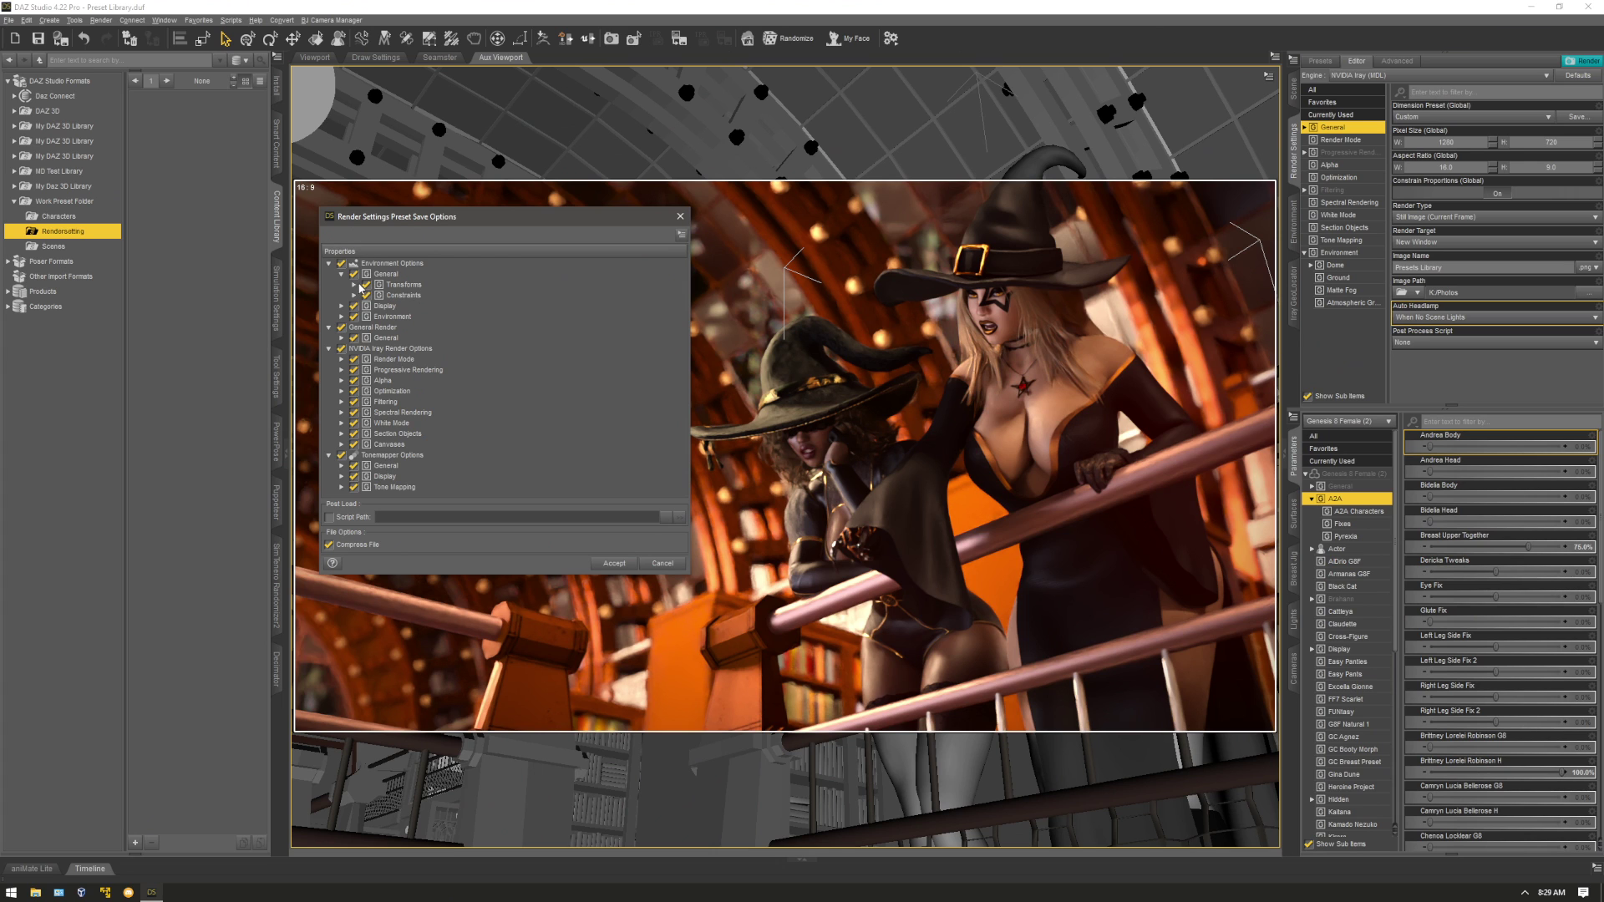
{"action": "left_click", "coordinate": [357, 285]}
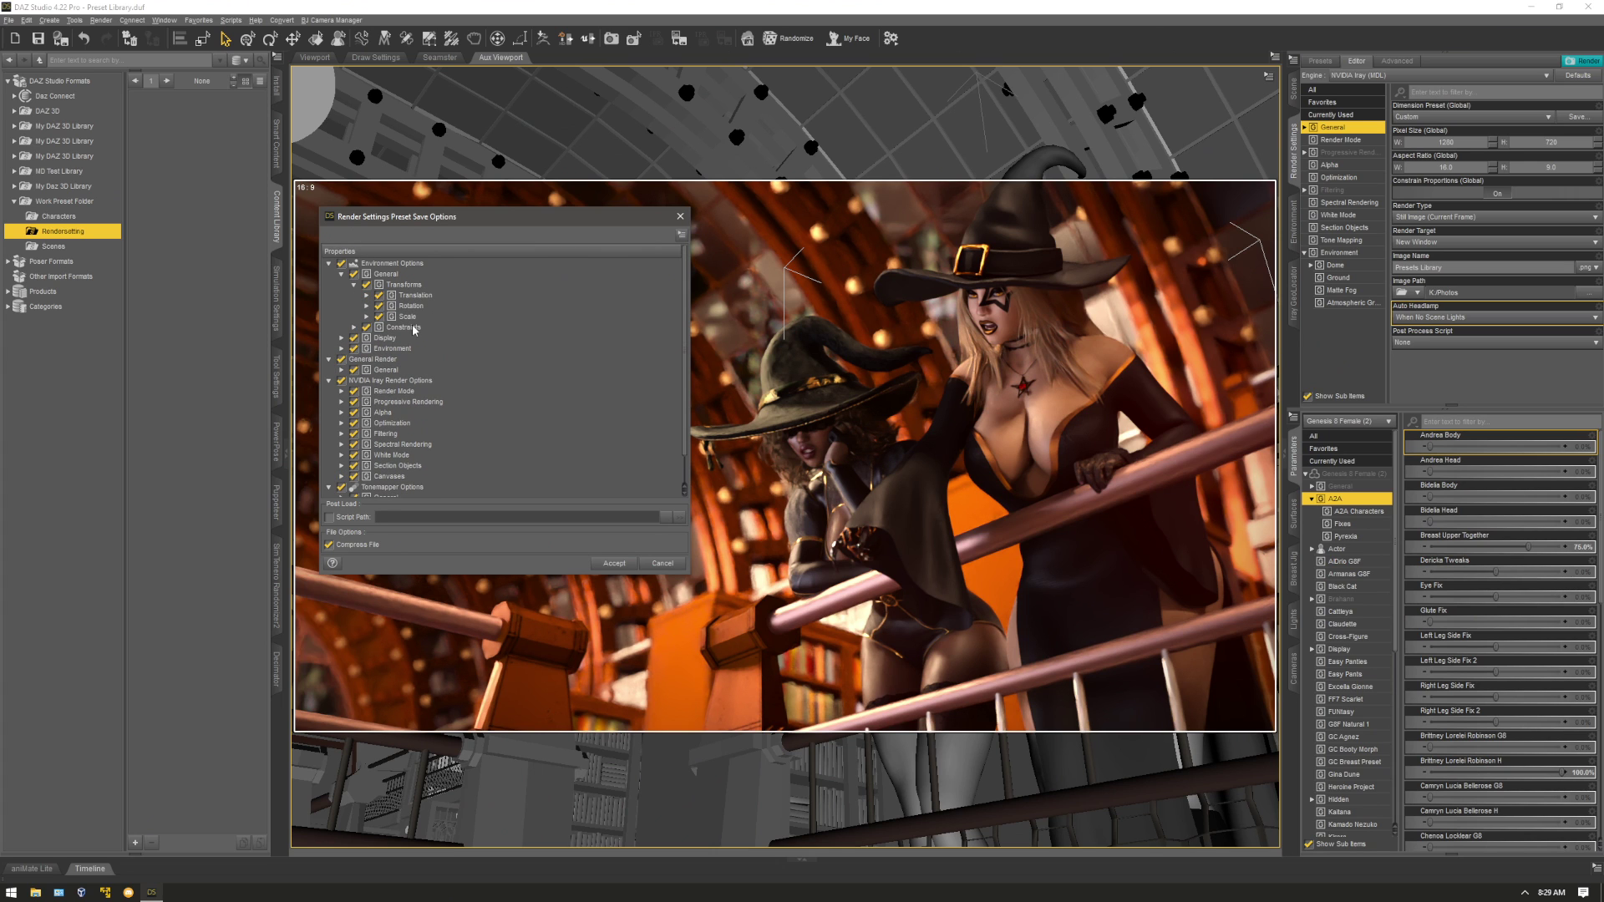
{"action": "left_click", "coordinate": [357, 329]}
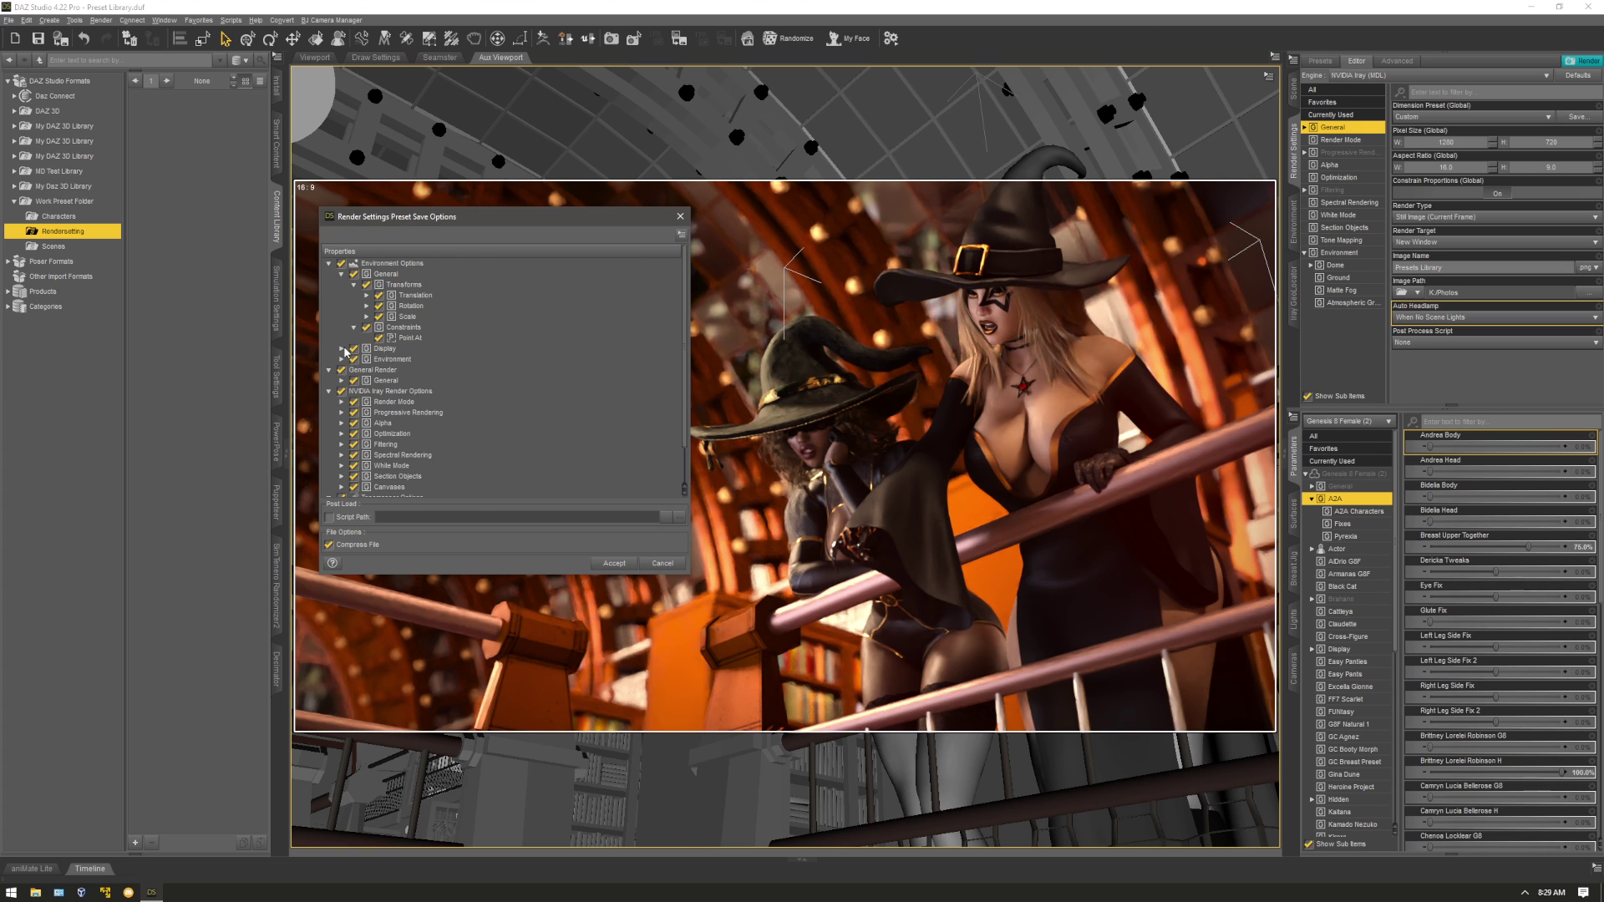
{"action": "left_click", "coordinate": [343, 349]}
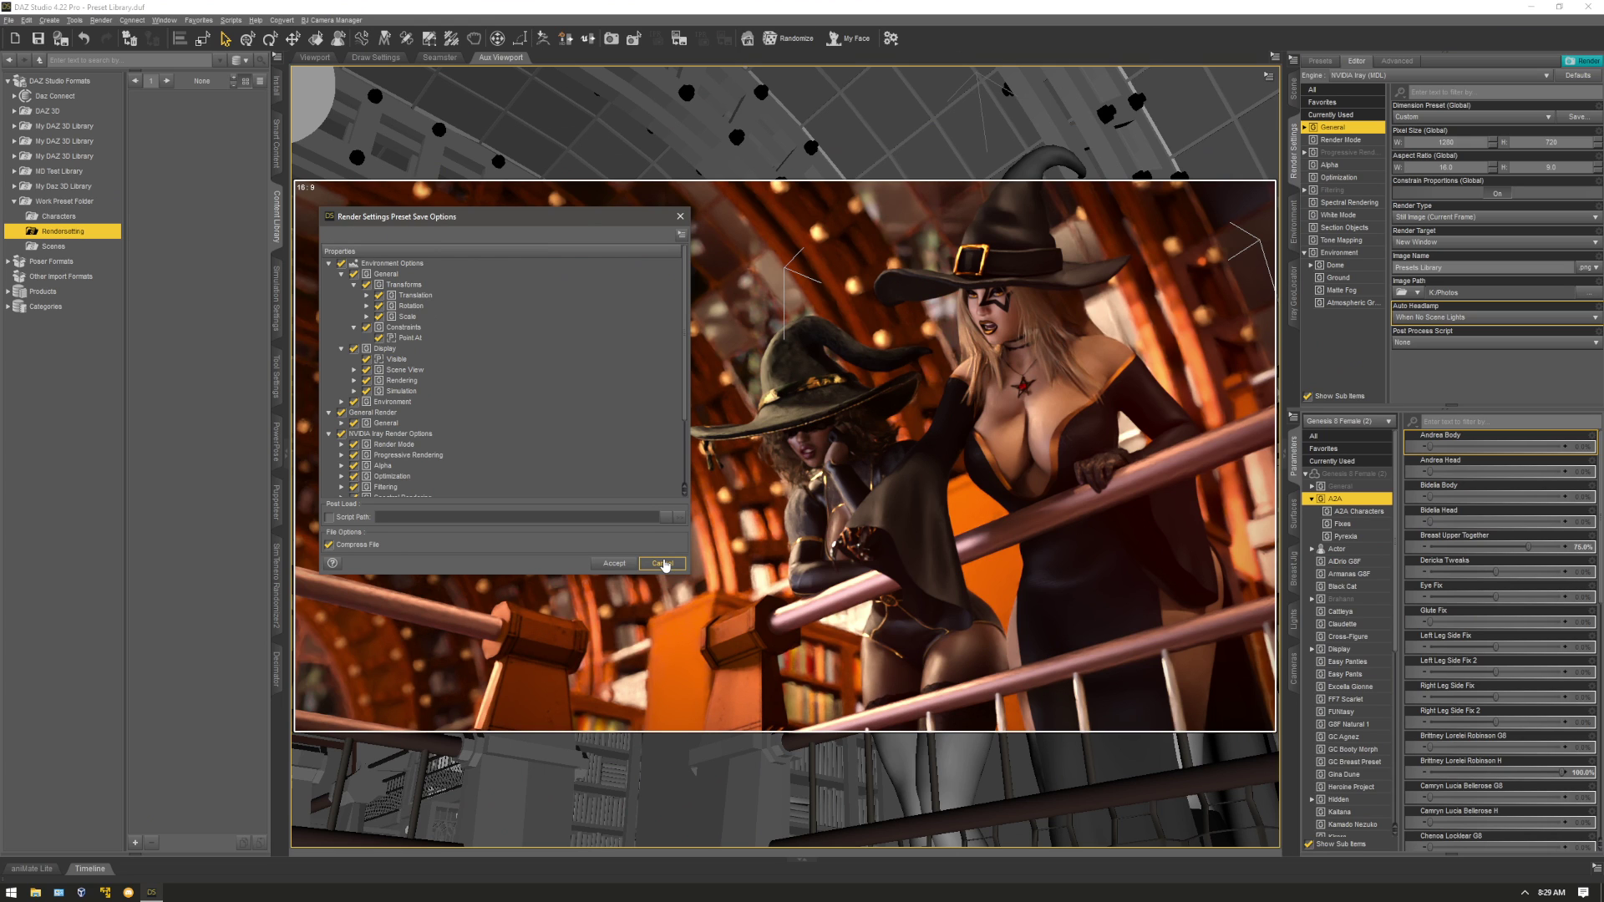
{"action": "left_click", "coordinate": [341, 424]}
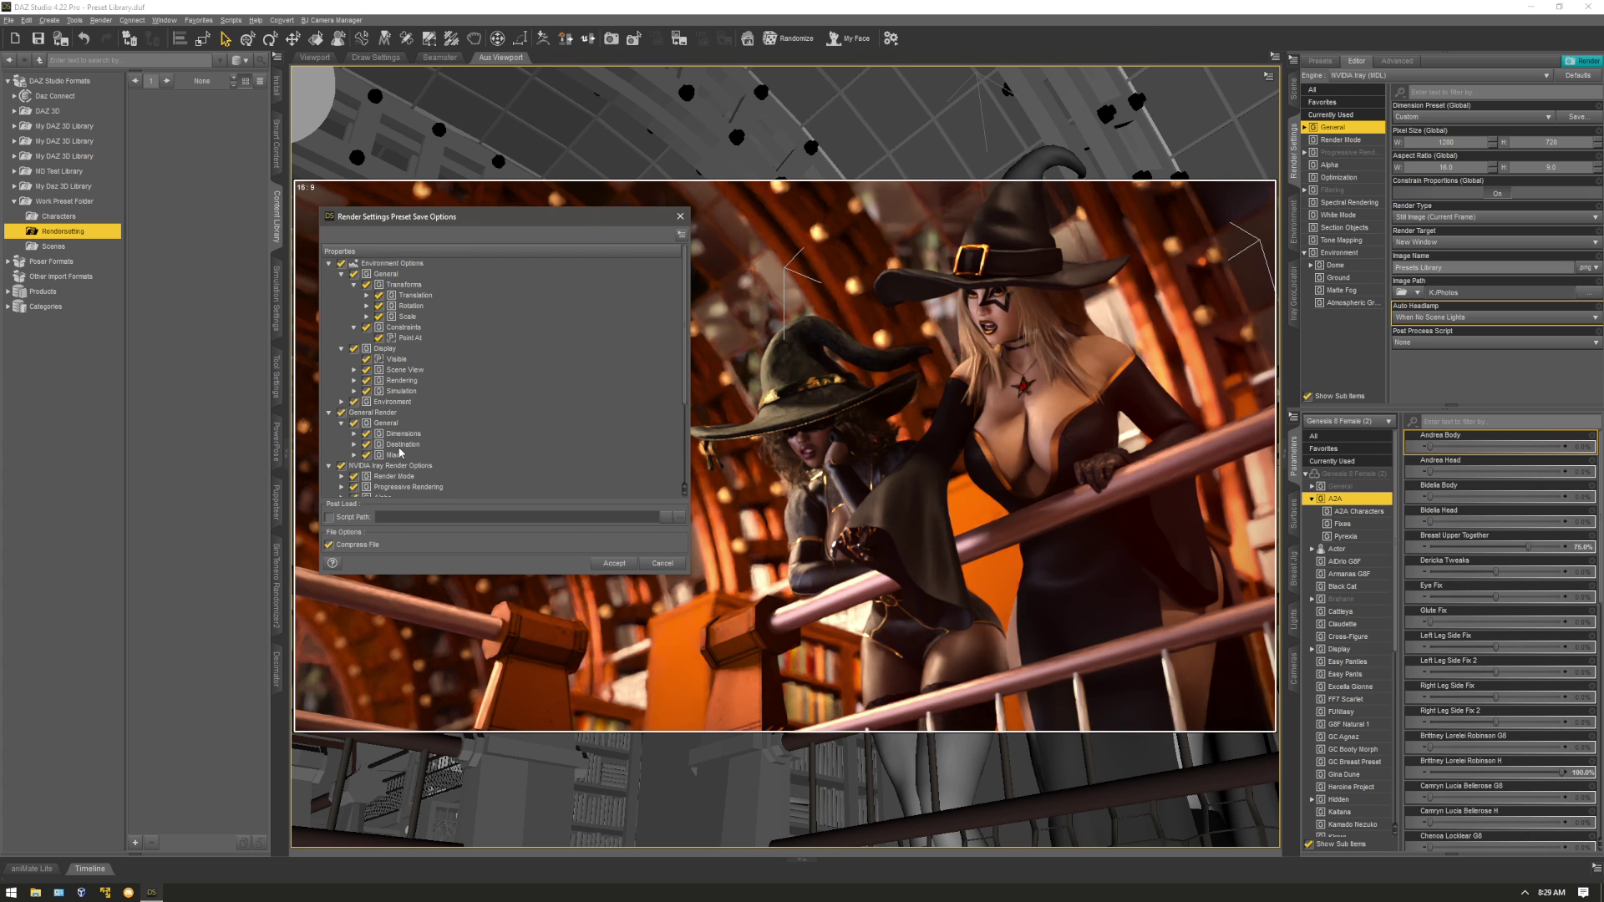
{"action": "left_click", "coordinate": [354, 434]}
{"action": "scroll", "coordinate": [466, 419], "scroll_direction": "down", "scroll_amount": 2}
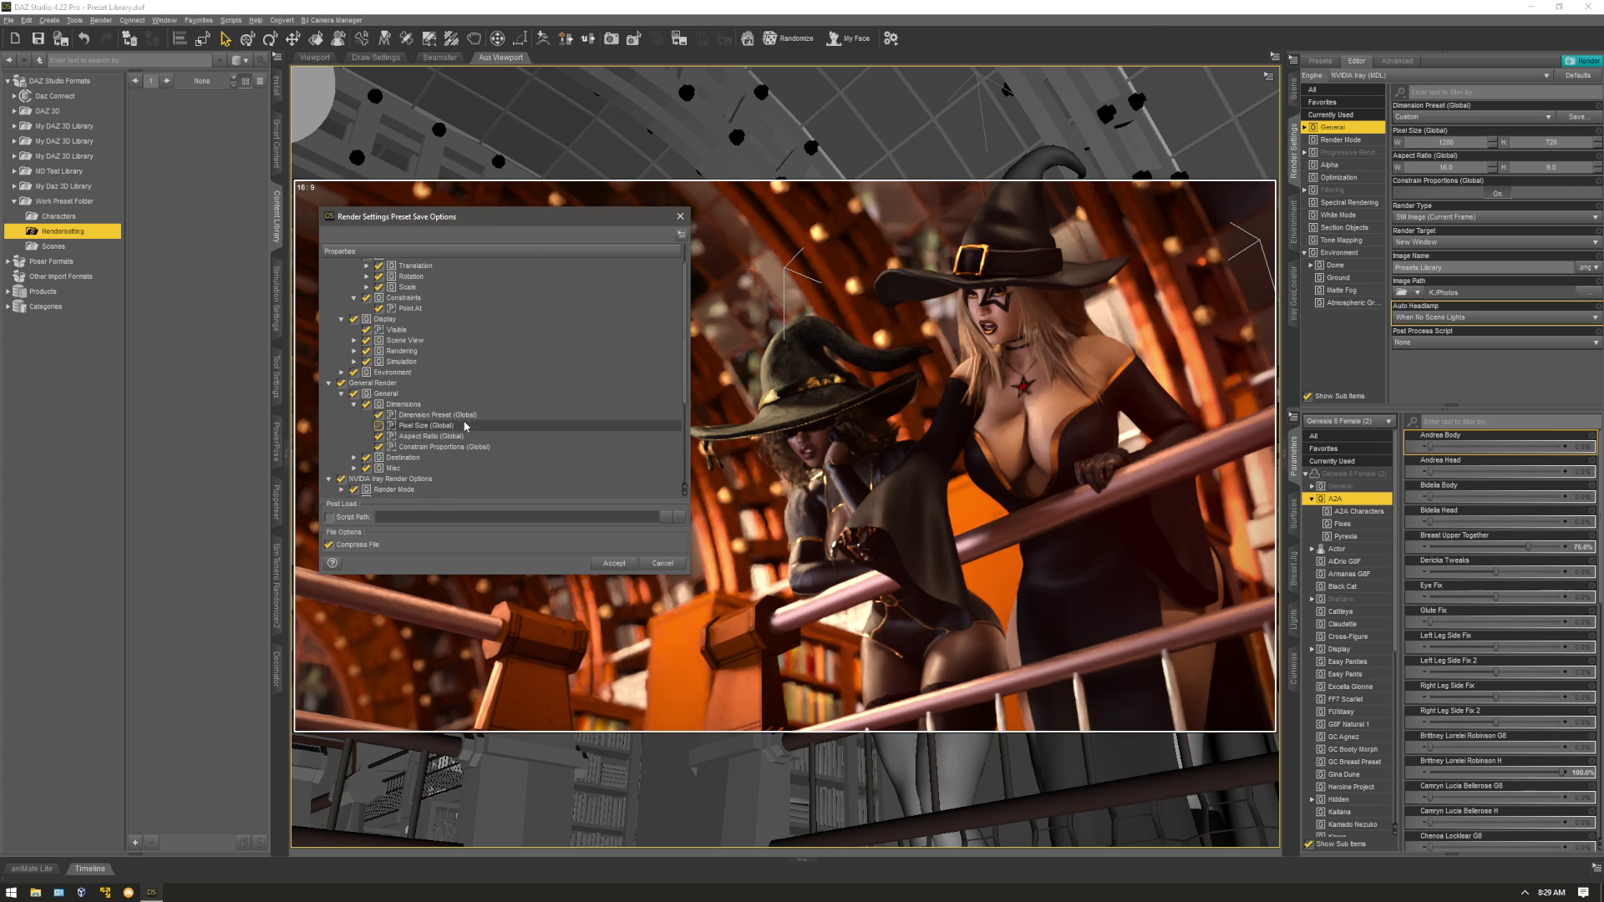
{"action": "left_click", "coordinate": [418, 415]}
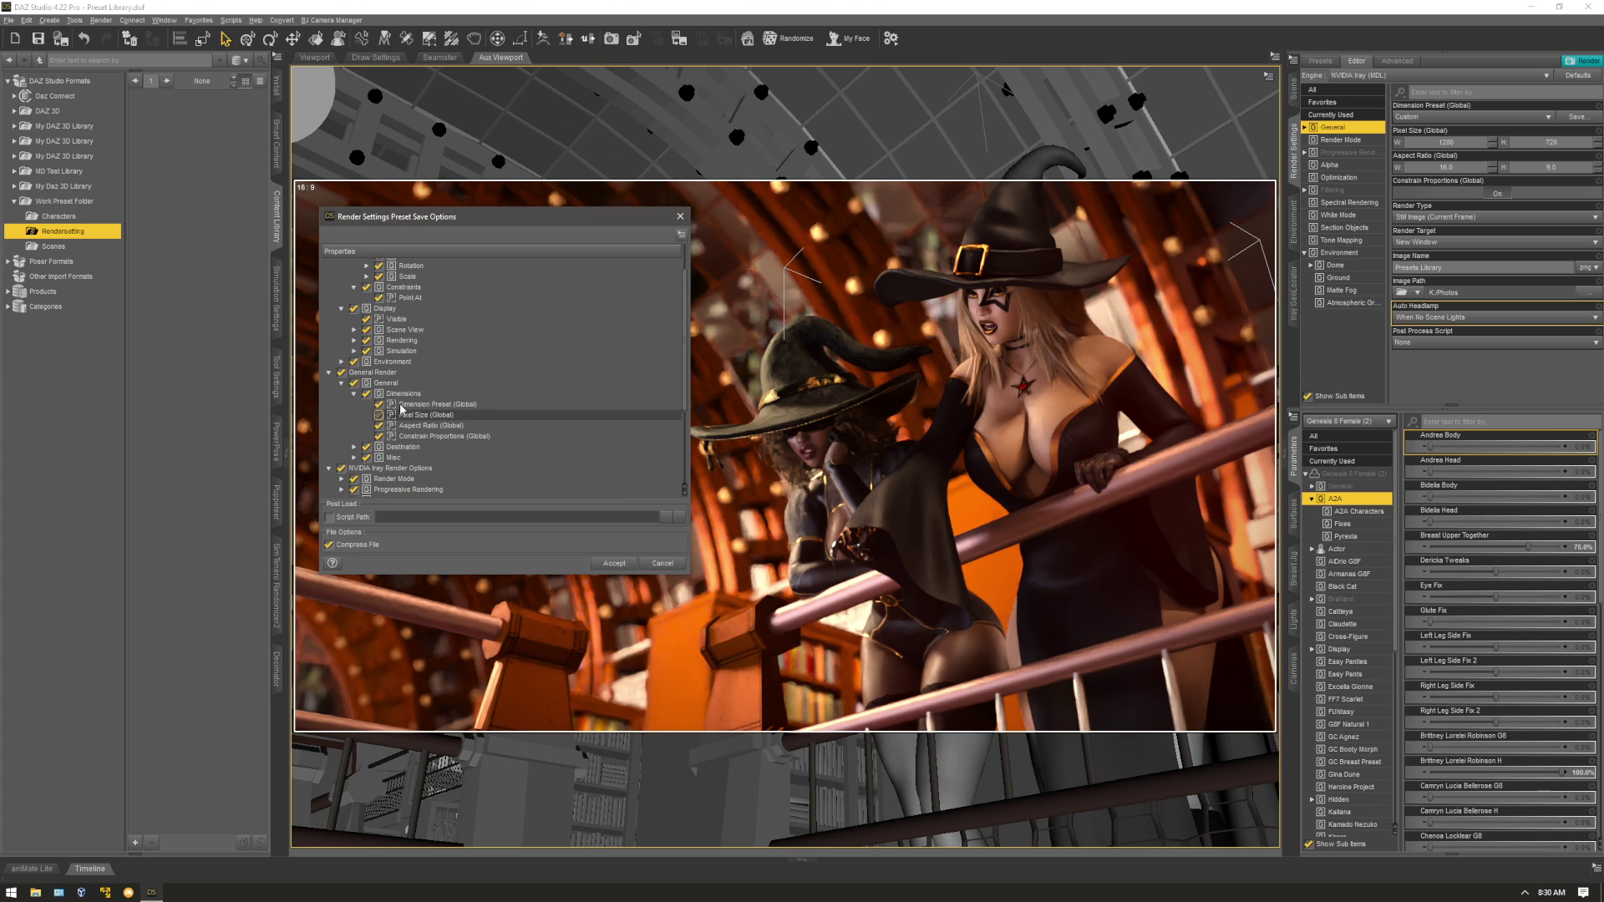
{"action": "left_click", "coordinate": [663, 563]}
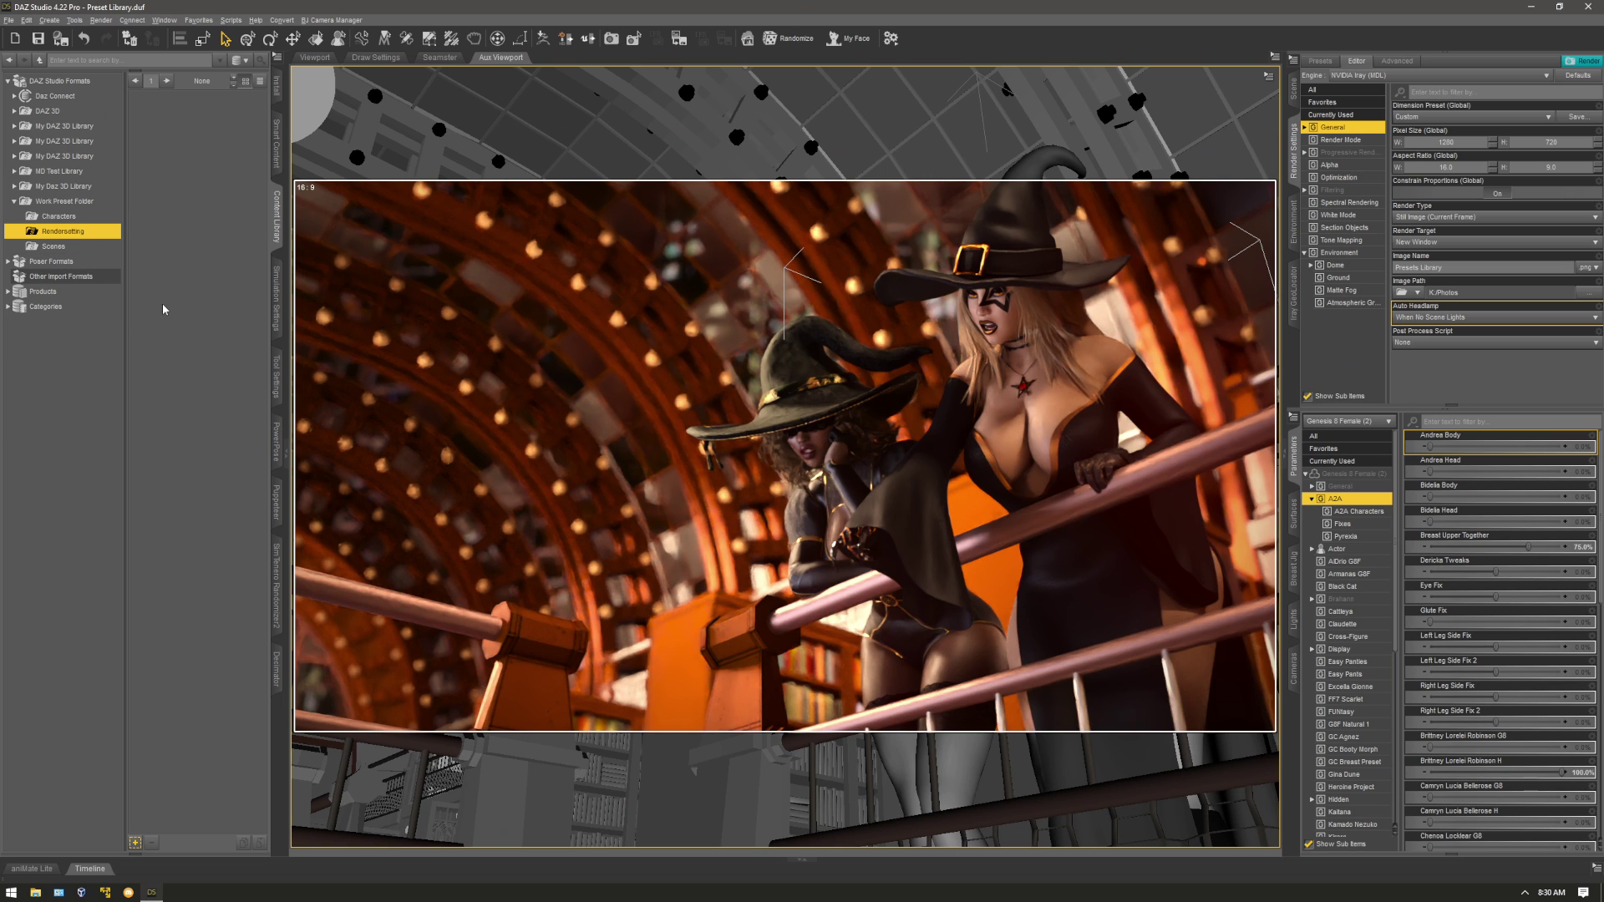
Create a sub-folder named Outfits inside the Work Preset Folder.
{"action": "left_click", "coordinate": [58, 203]}
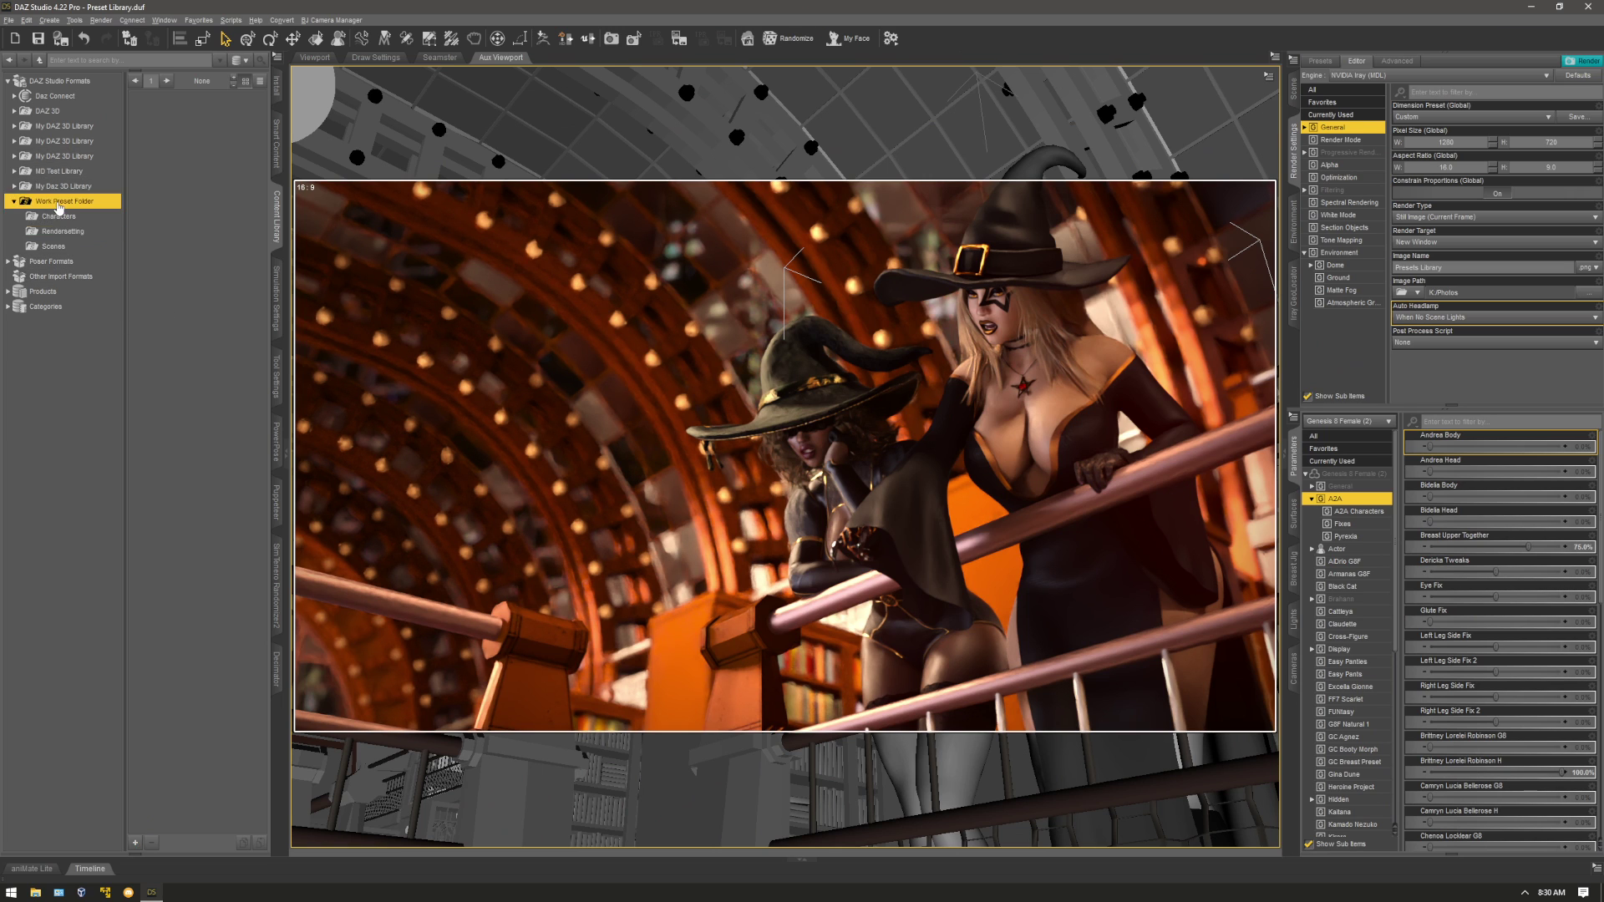
{"action": "right_click", "coordinate": [59, 205]}
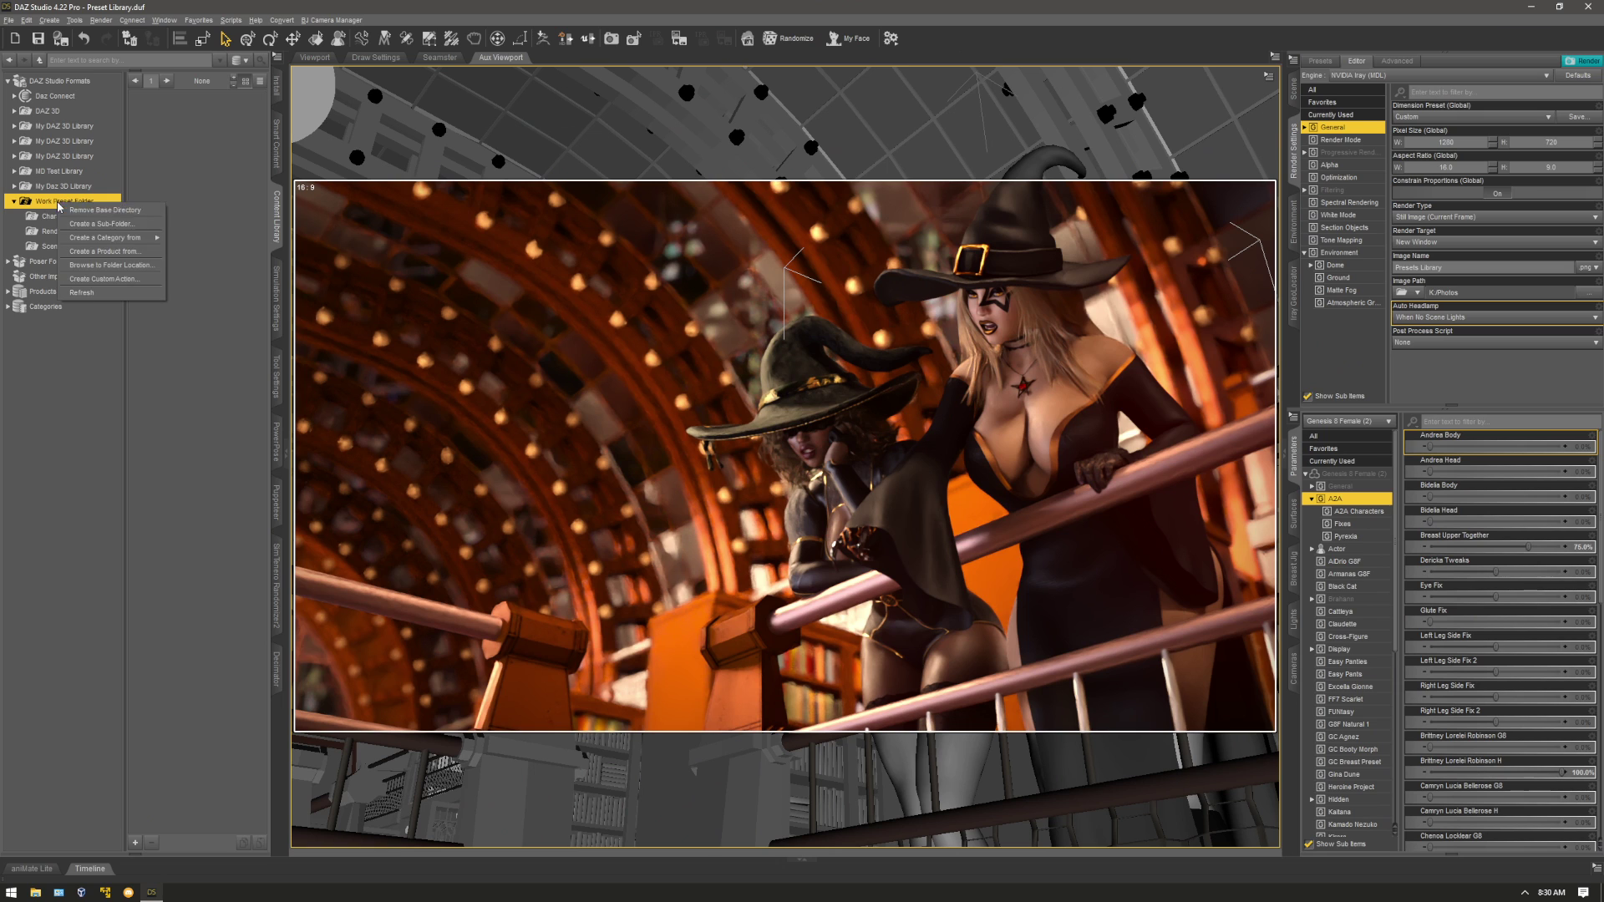
{"action": "left_click", "coordinate": [125, 226]}
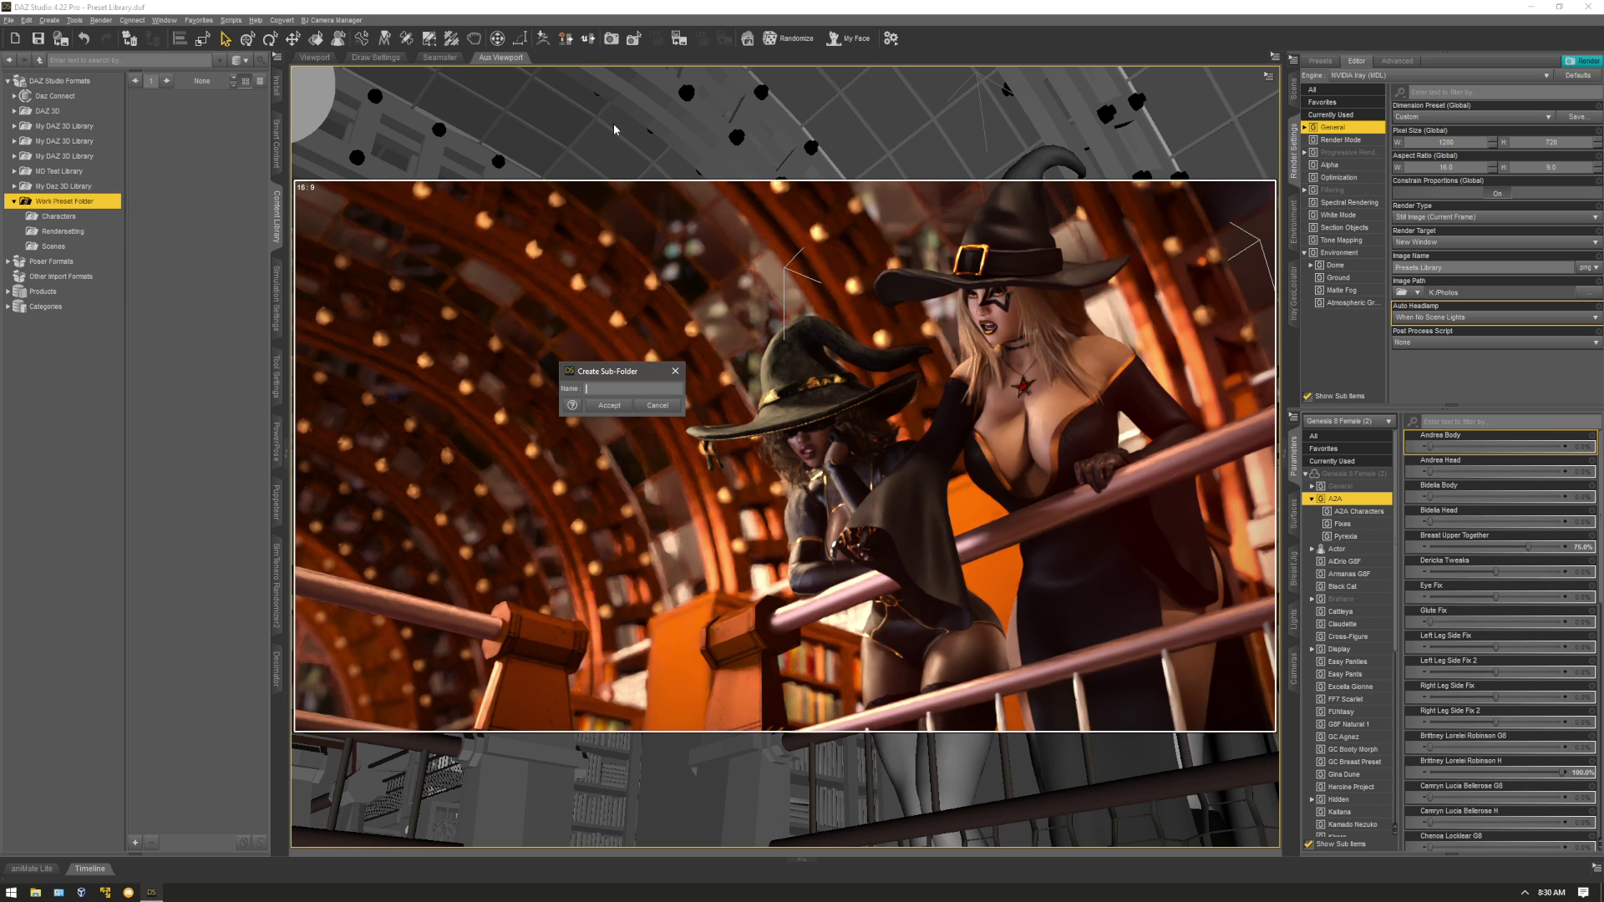
{"action": "type", "text": "Outfits"}
{"action": "key", "text": "Return"}
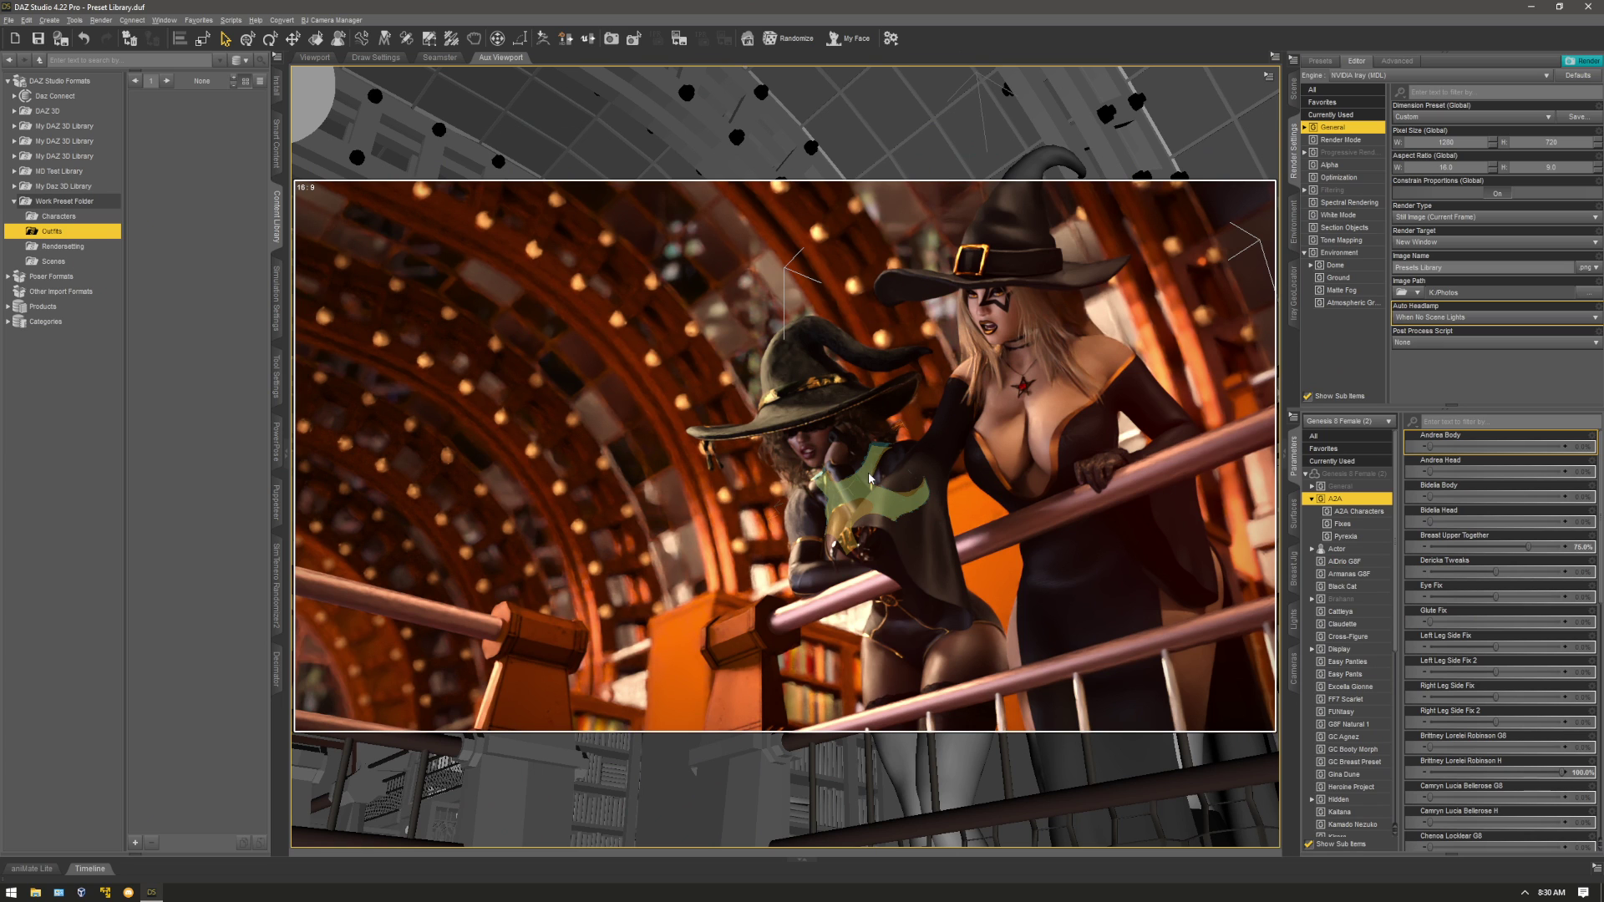
Try to save a wearables preset named Brittney's Witch outfit for the blonde figure in the Outfits folder.
{"action": "left_click", "coordinate": [1024, 418]}
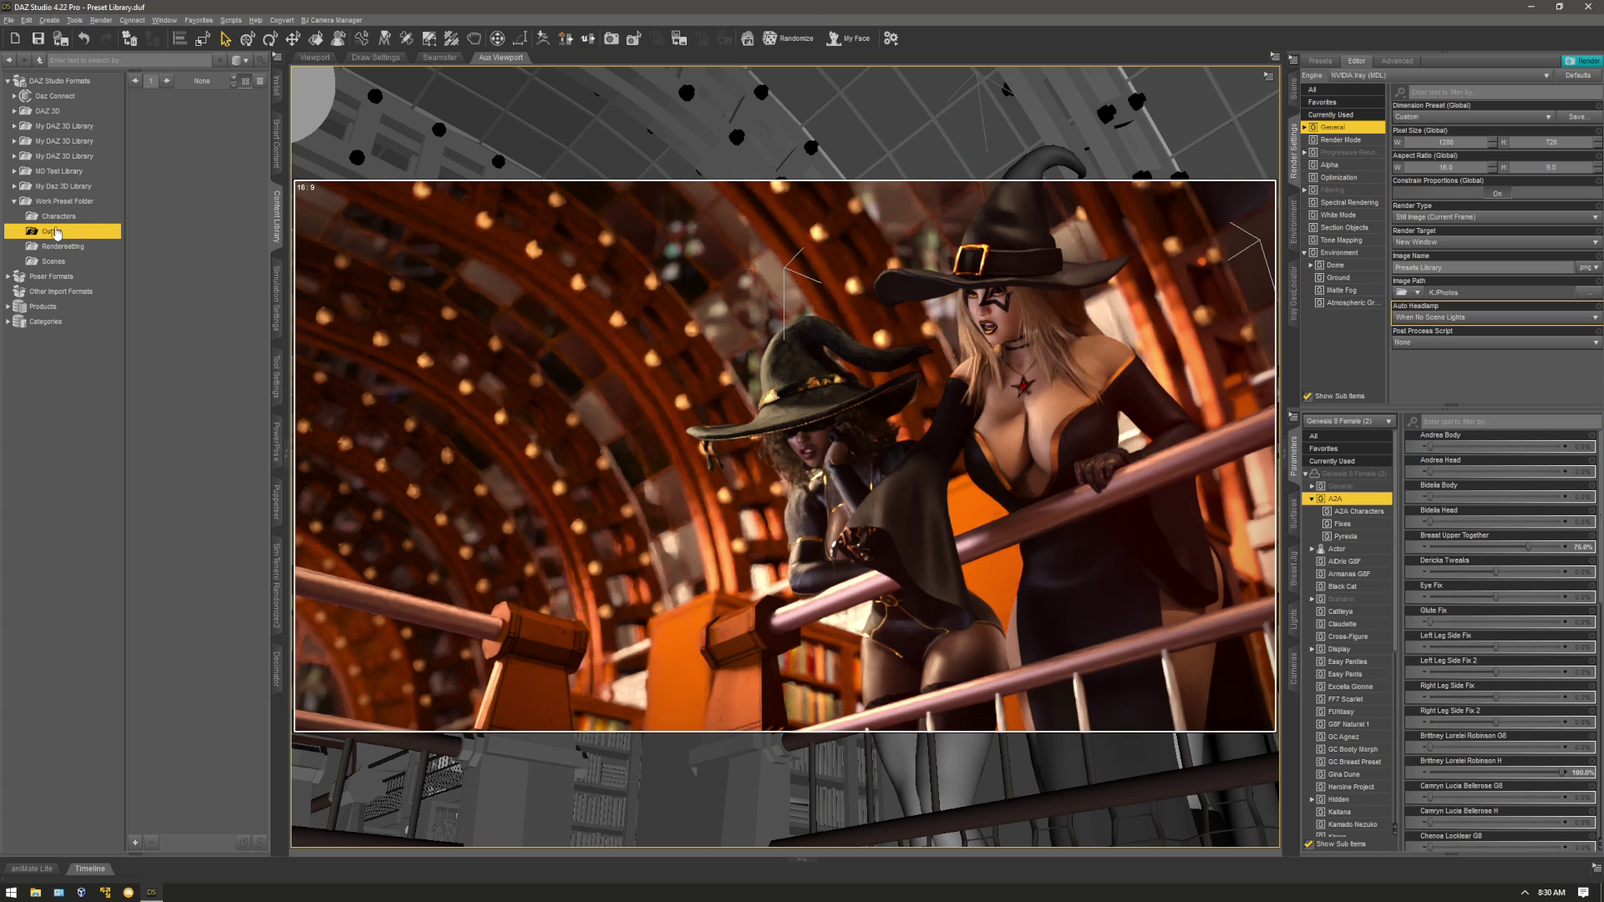
{"action": "left_click", "coordinate": [135, 842]}
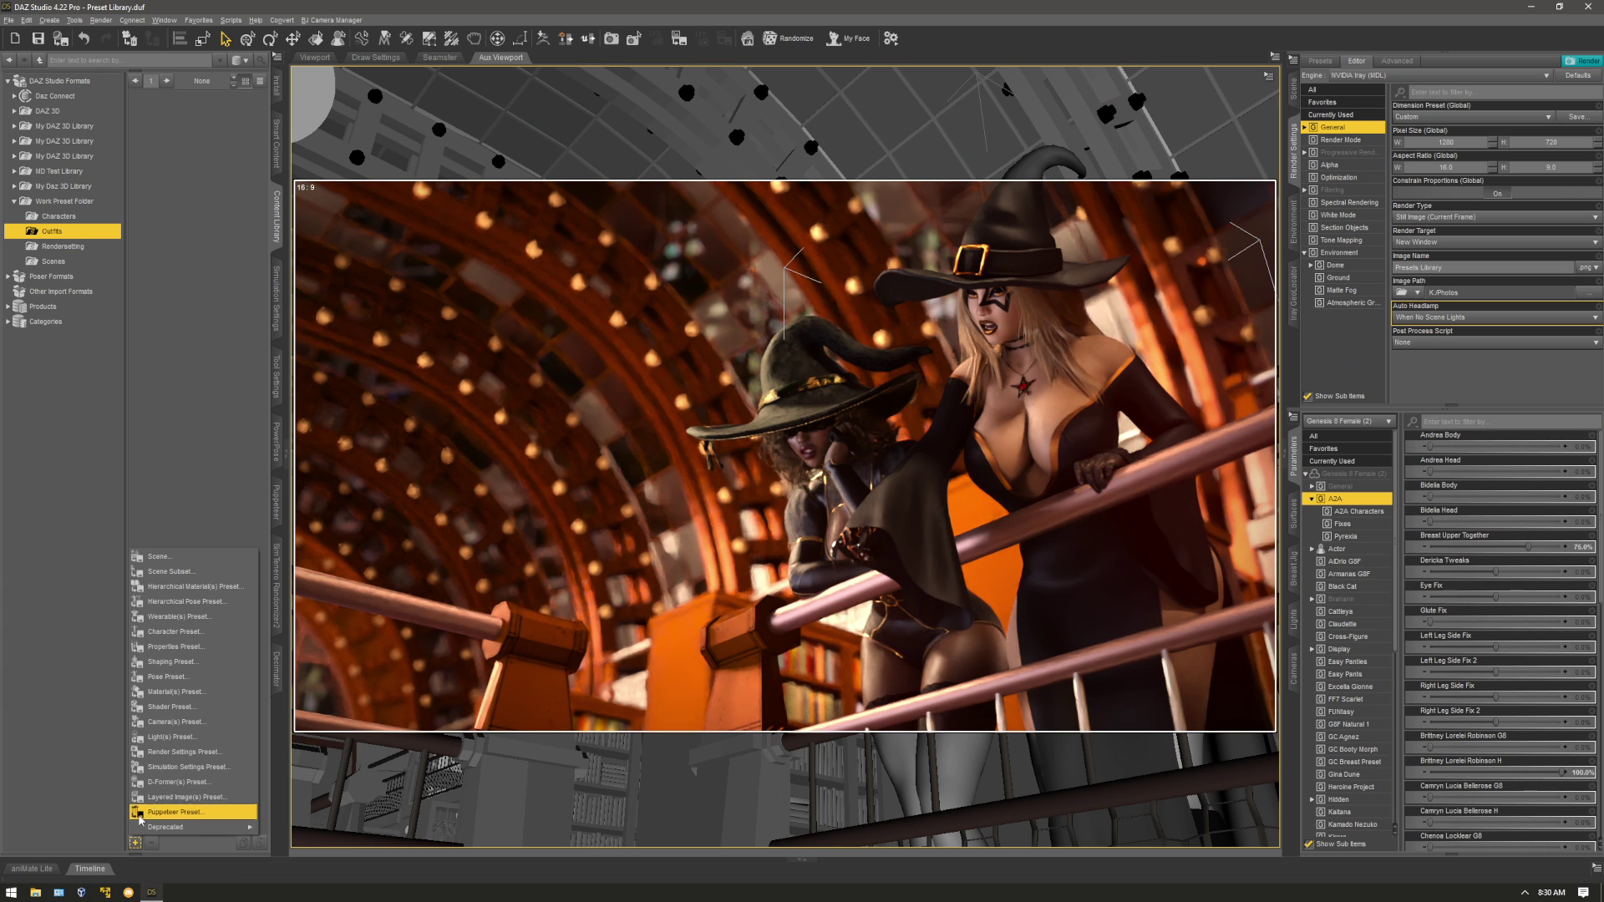
{"action": "left_click", "coordinate": [224, 618]}
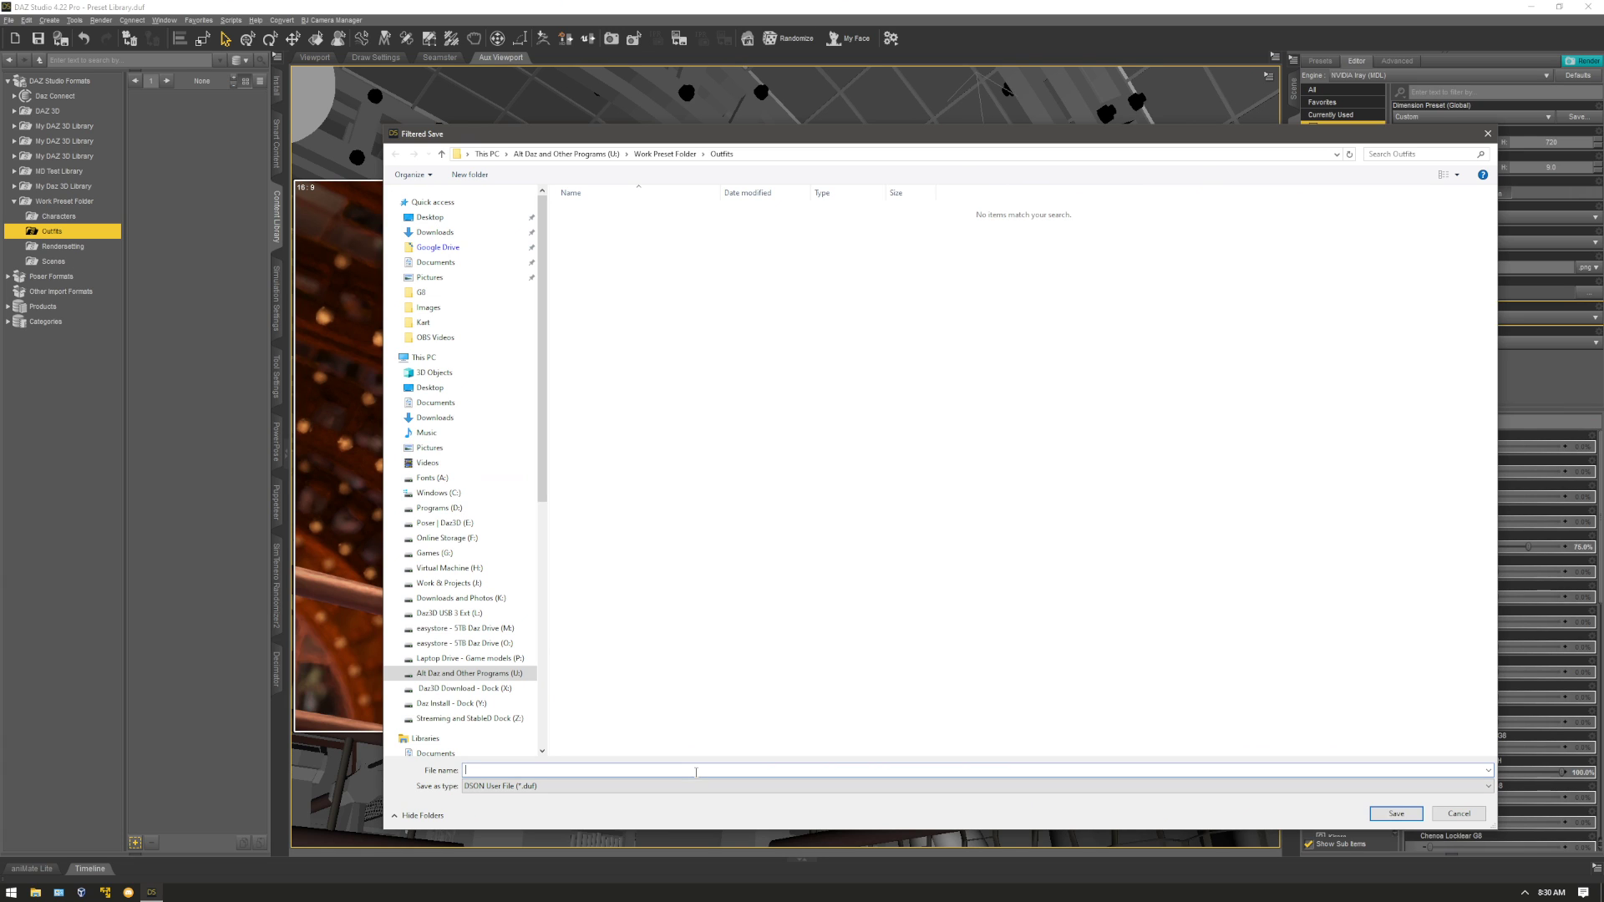
{"action": "type", "text": "Brittney's Witch outfit"}
{"action": "left_click", "coordinate": [1469, 815]}
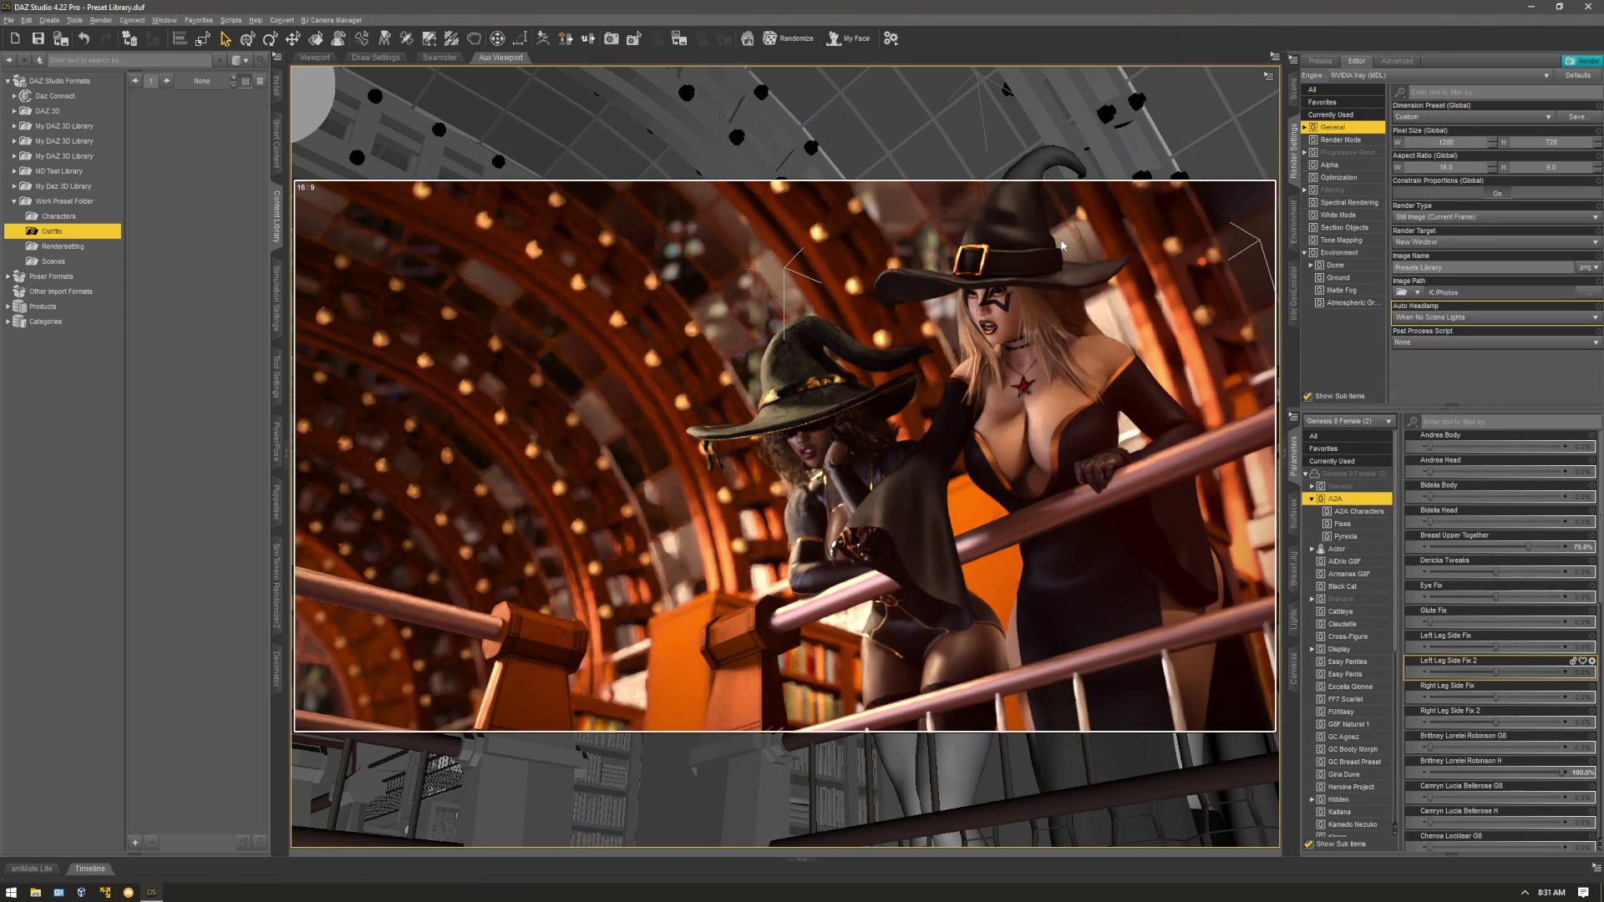
Try to save a wearables preset for the dark-haired figure in the Outfits folder, named with the character's name and Witchy Outfit.
{"action": "left_click", "coordinate": [960, 648]}
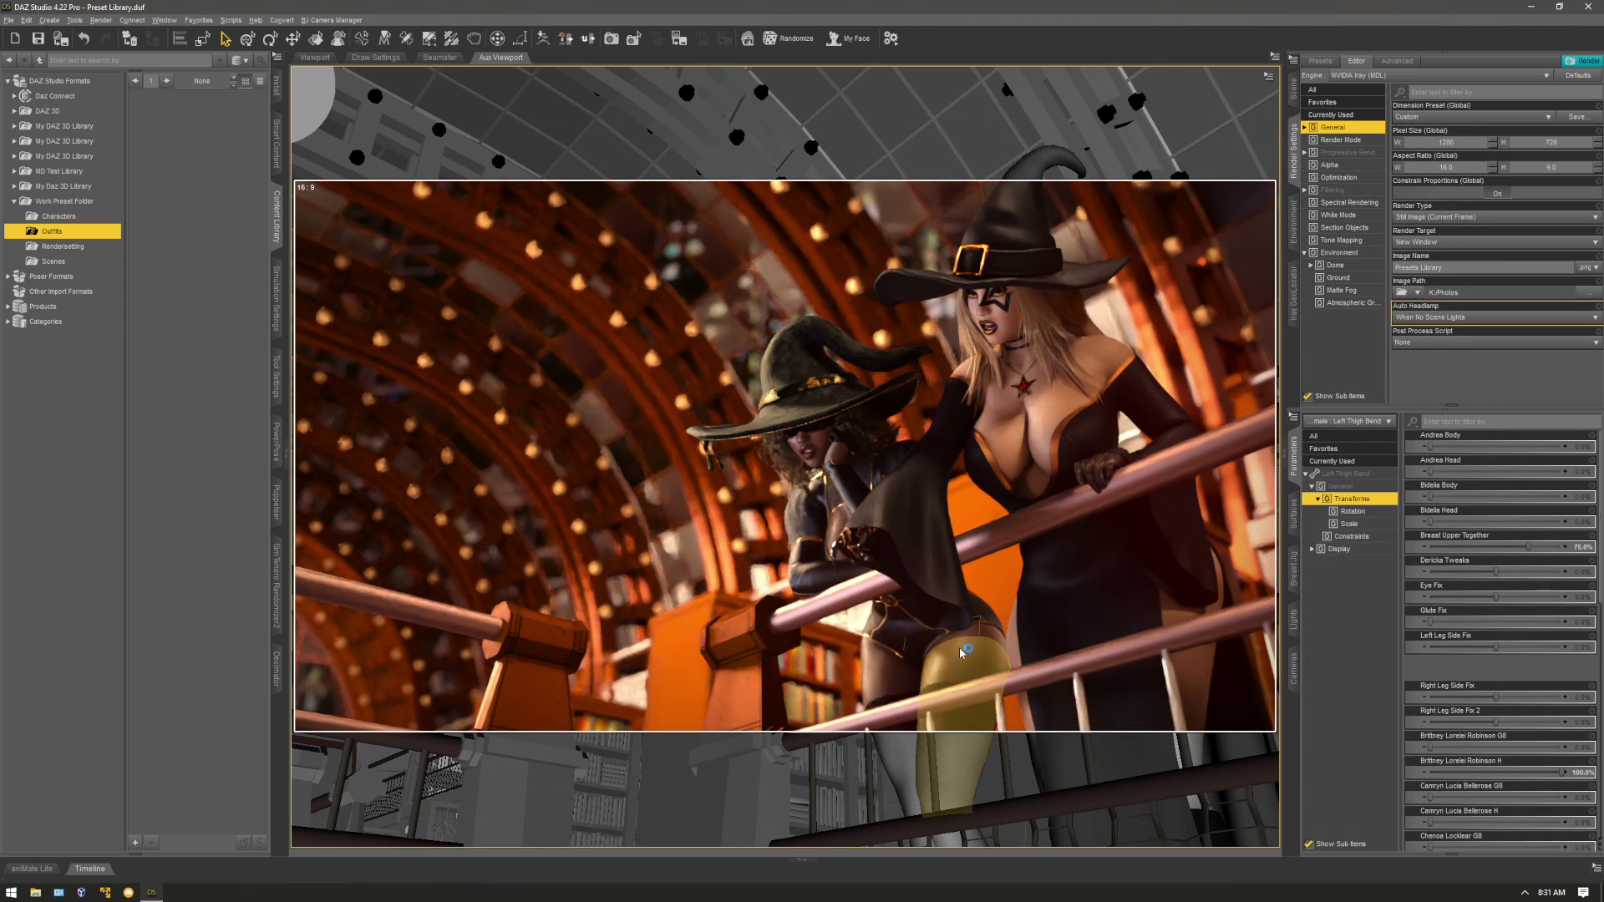
{"action": "left_click", "coordinate": [786, 411]}
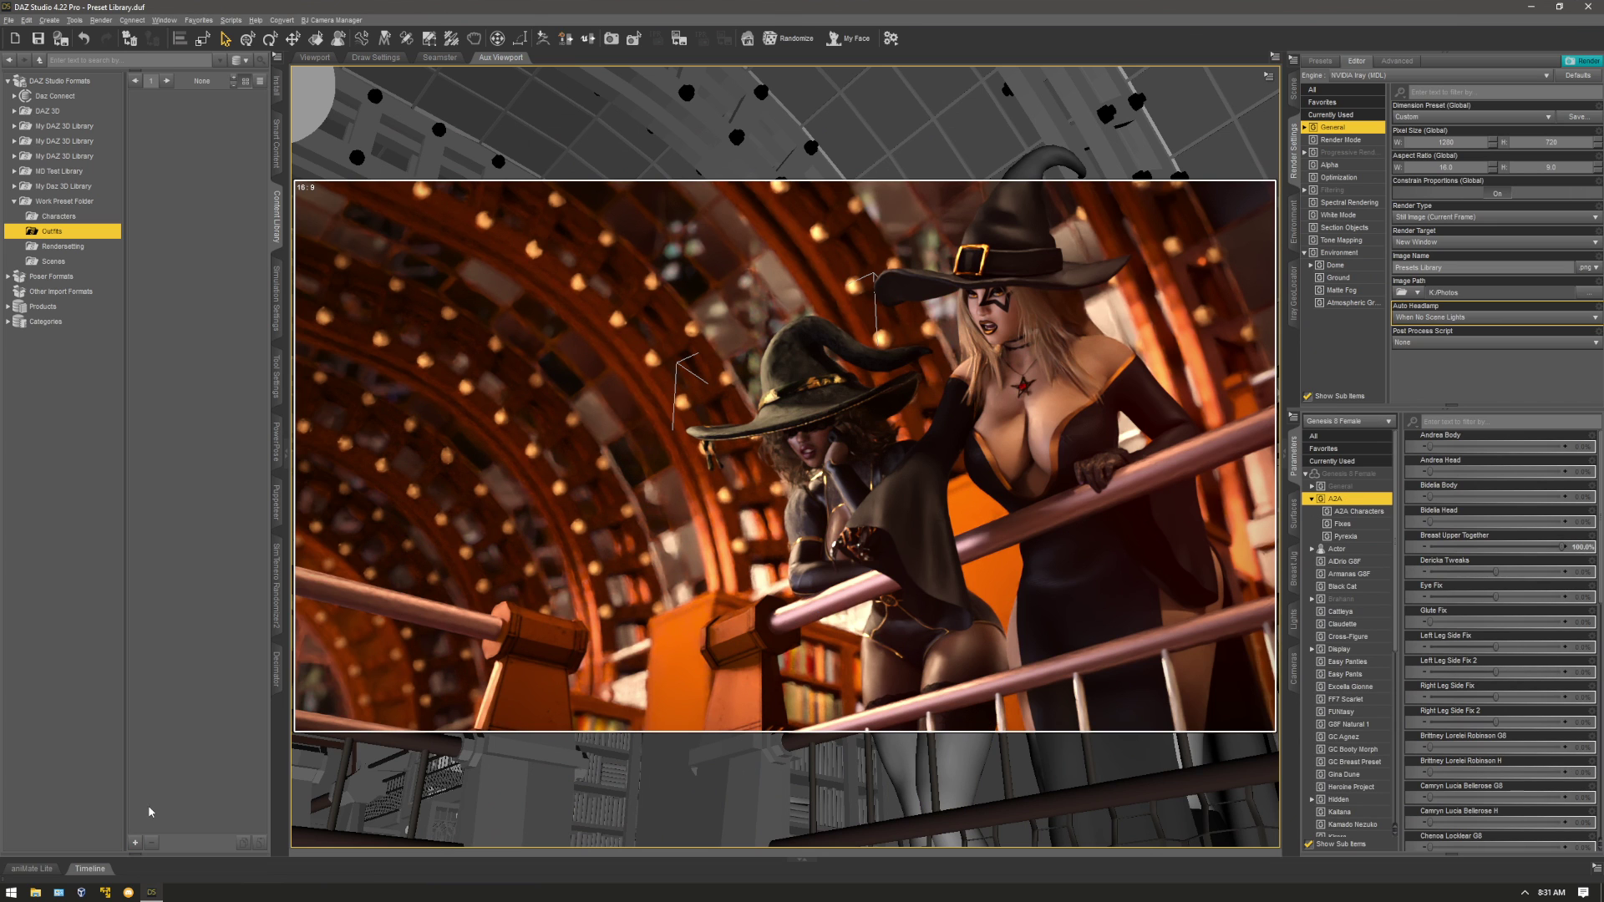
{"action": "left_click", "coordinate": [135, 843]}
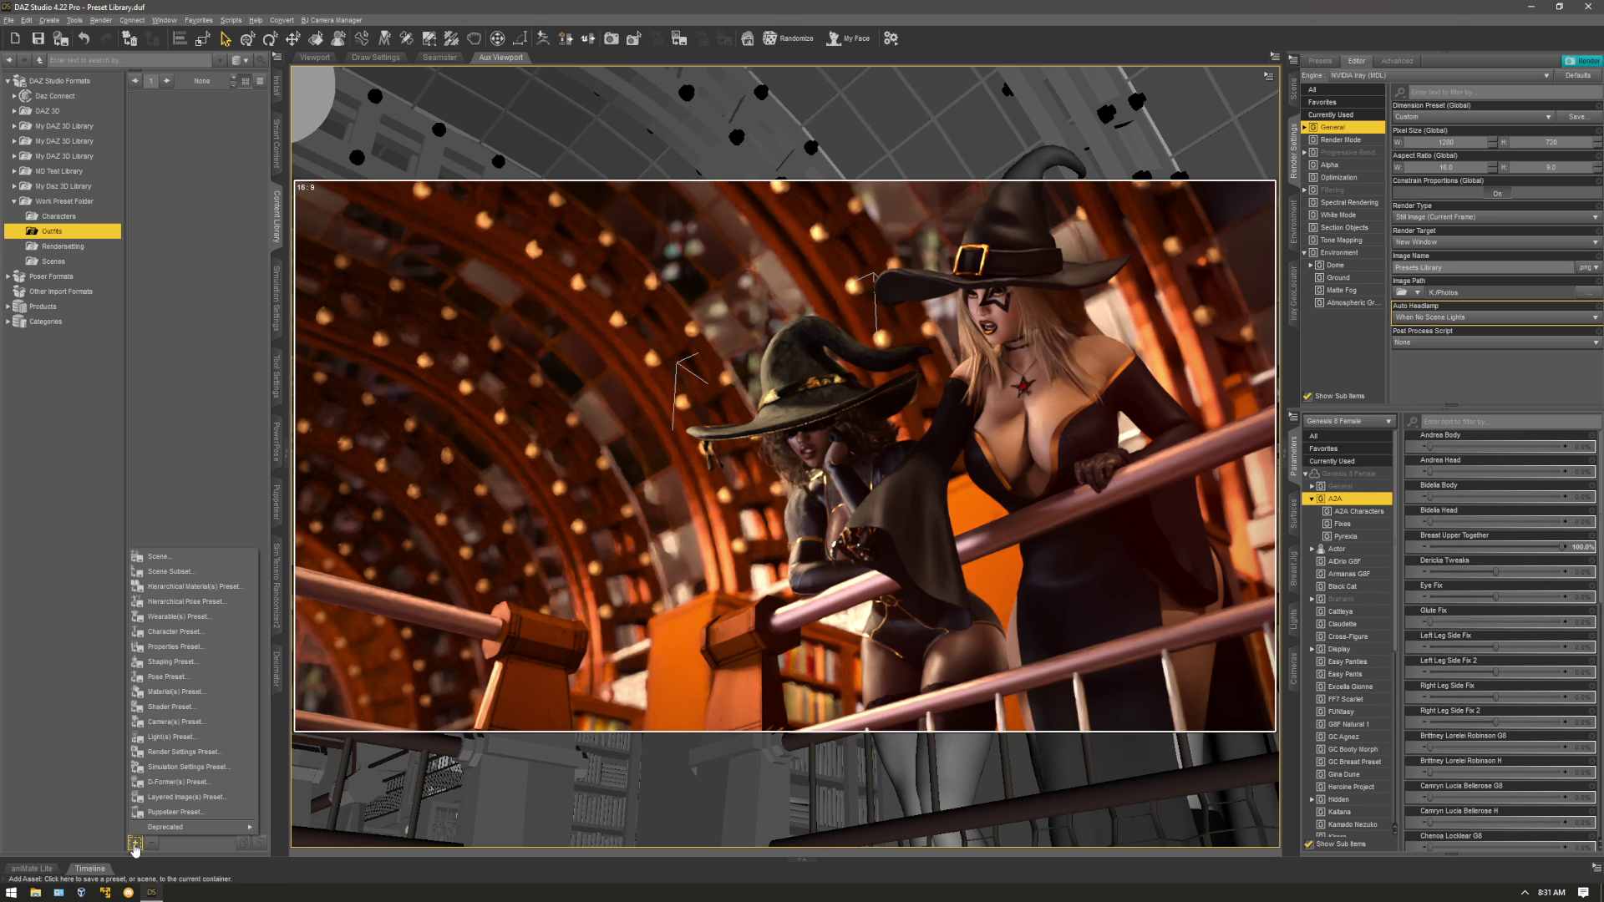
{"action": "left_click", "coordinate": [167, 617]}
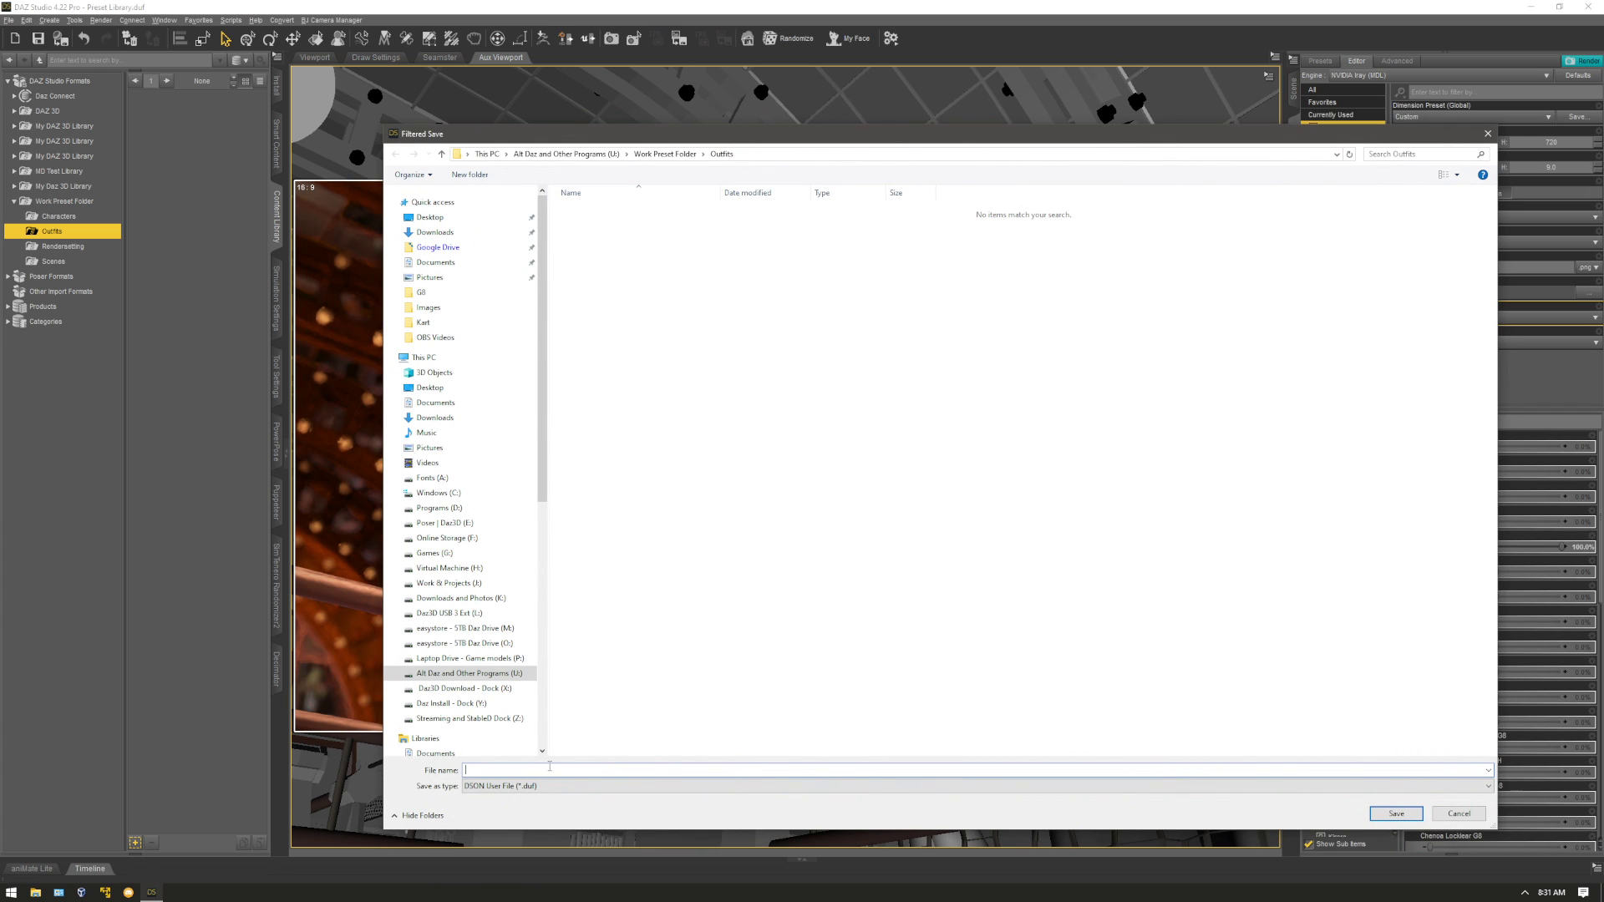
{"action": "type", "text": "vonne Witchy Outfit"}
{"action": "left_click", "coordinate": [1456, 813]}
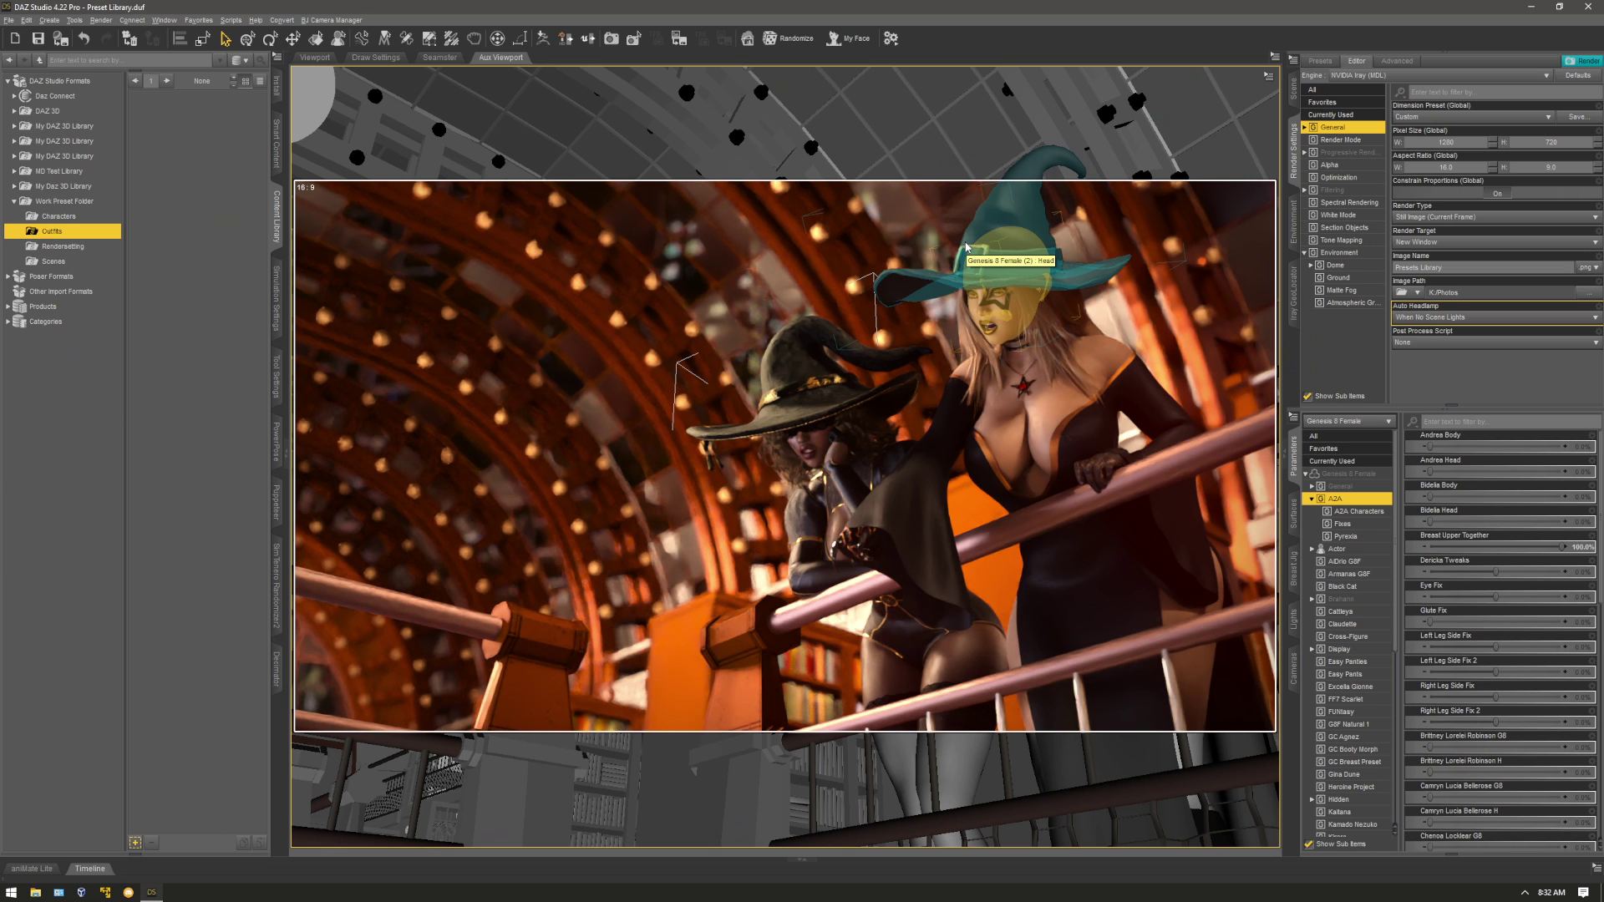
Create a sub-folder named Animations inside the Work Preset Folder.
{"action": "right_click", "coordinate": [67, 204]}
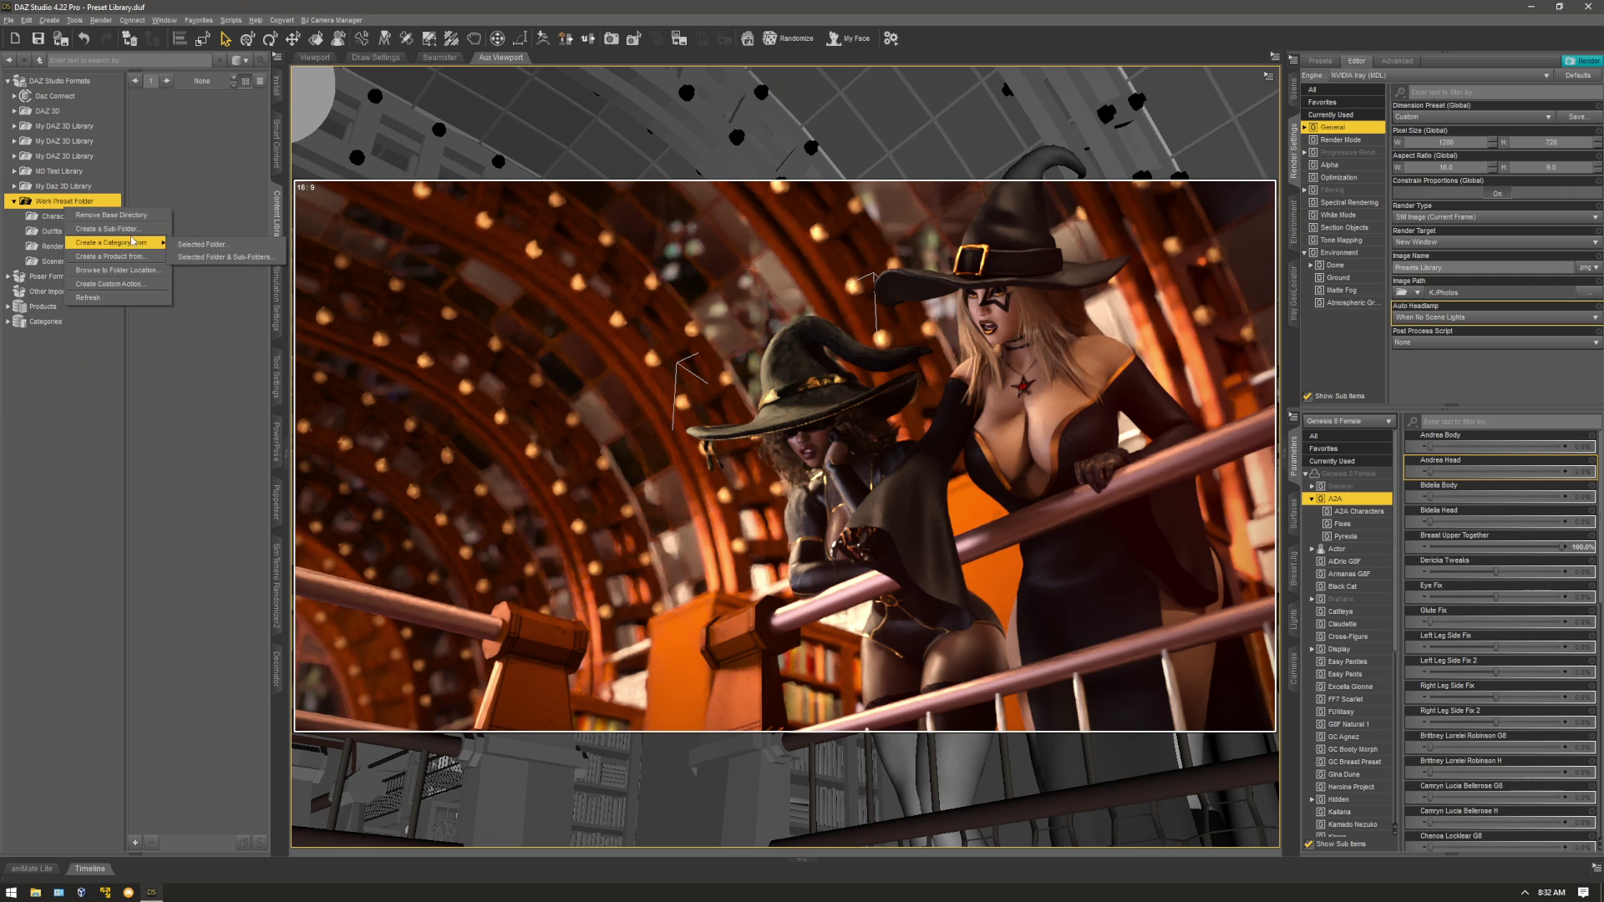
{"action": "left_click", "coordinate": [107, 228]}
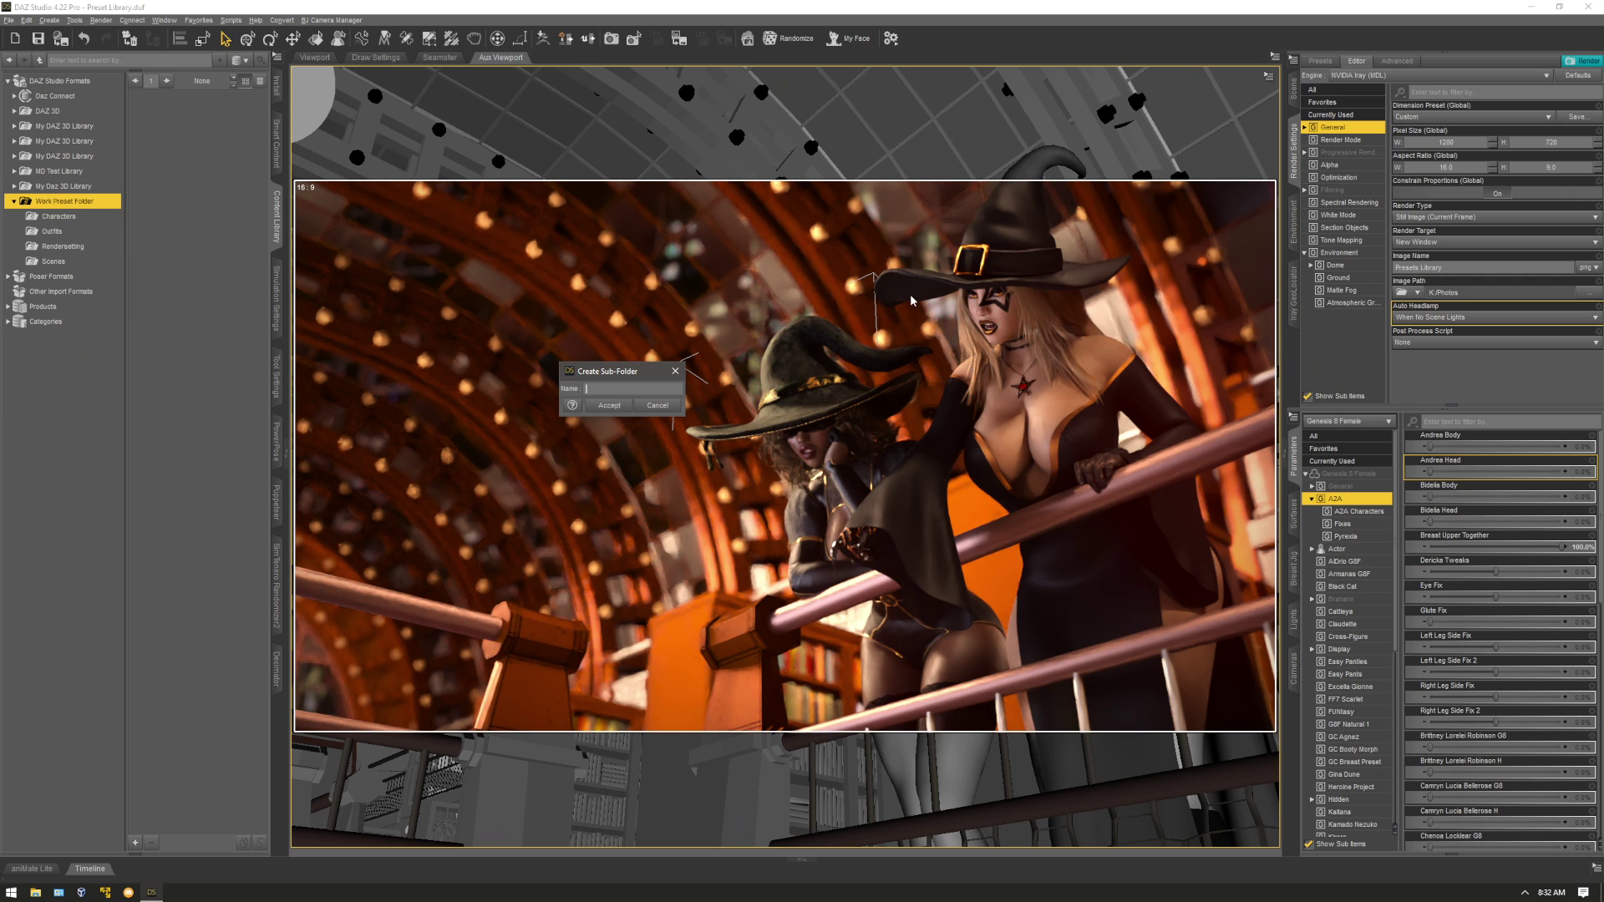
{"action": "type", "text": "Animations"}
{"action": "key", "text": "Return"}
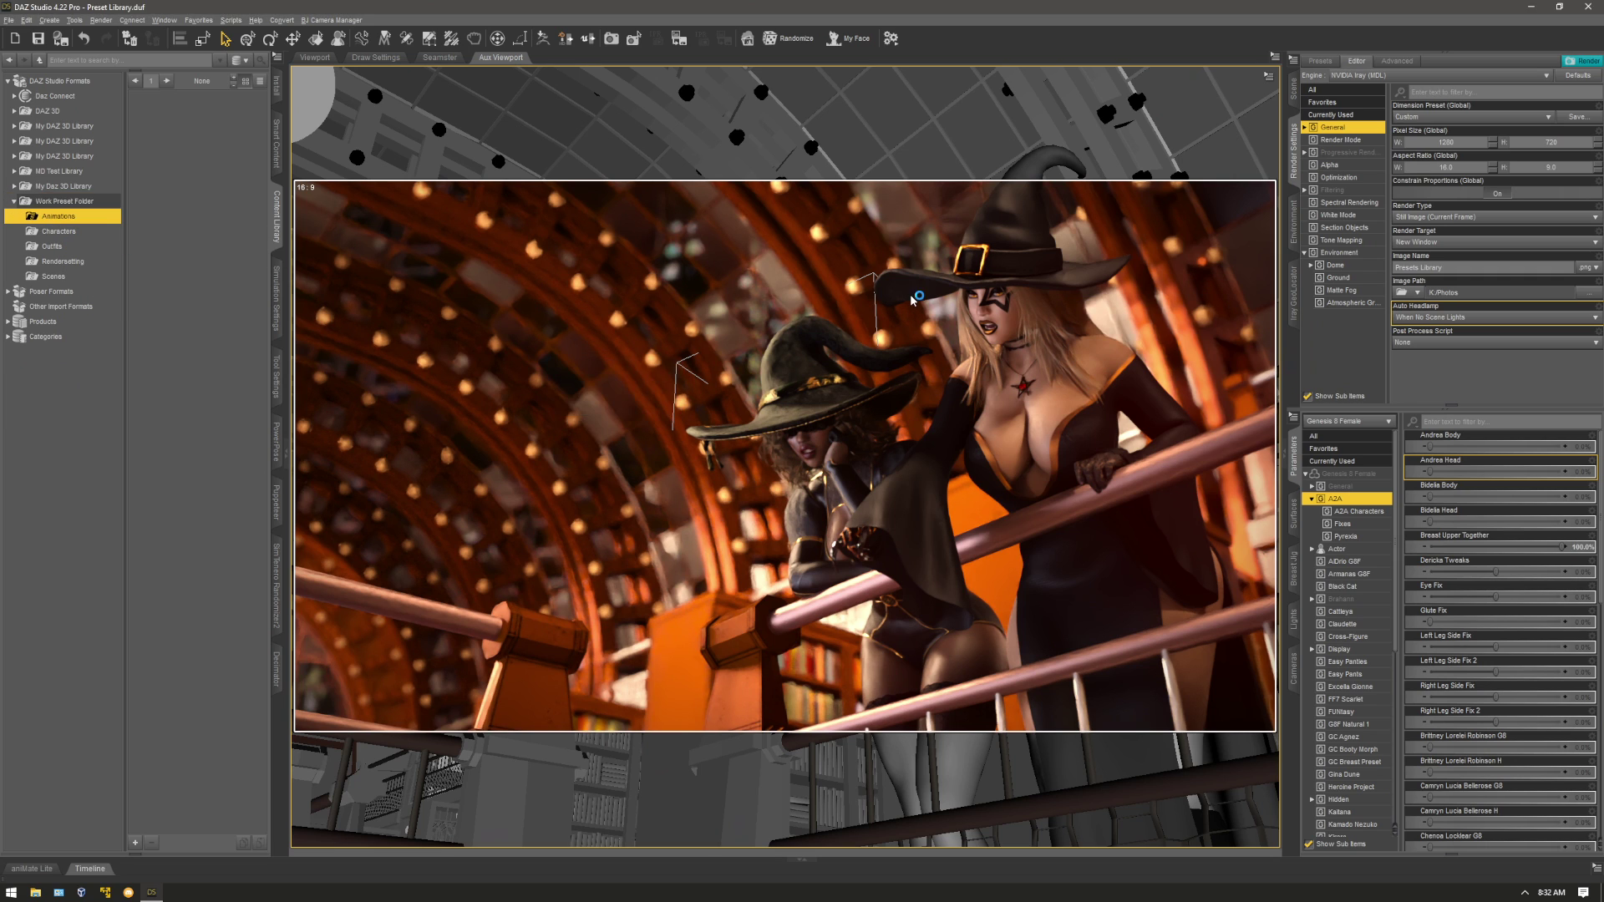
Create a sub-folder named Lights inside the Work Preset Folder.
{"action": "right_click", "coordinate": [51, 198]}
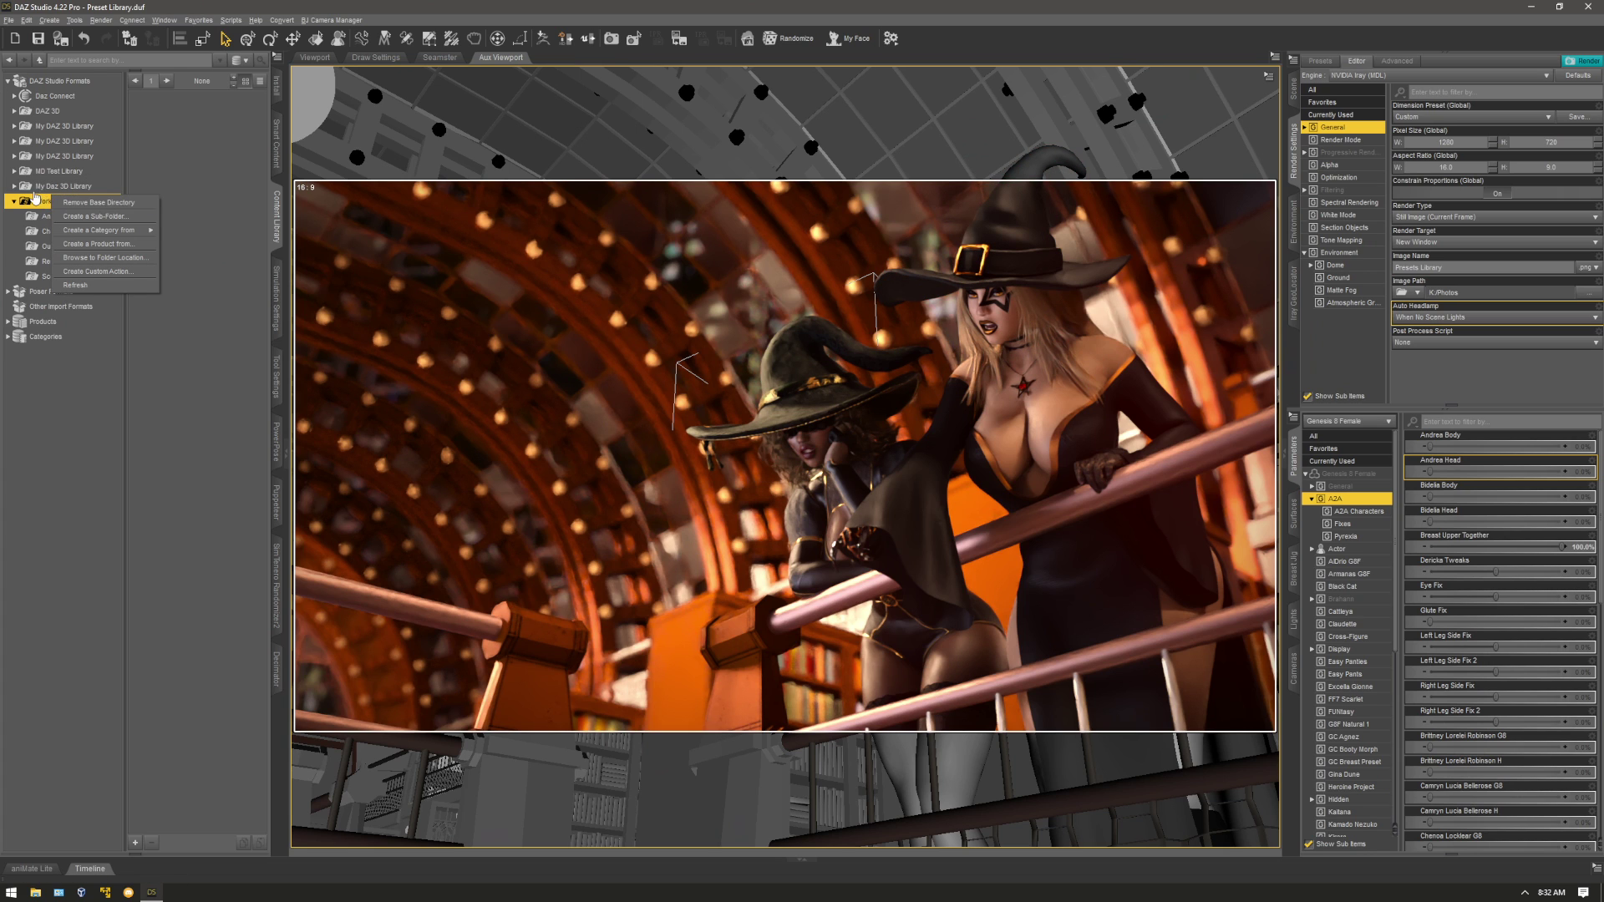
{"action": "mouse_move", "coordinate": [129, 228]}
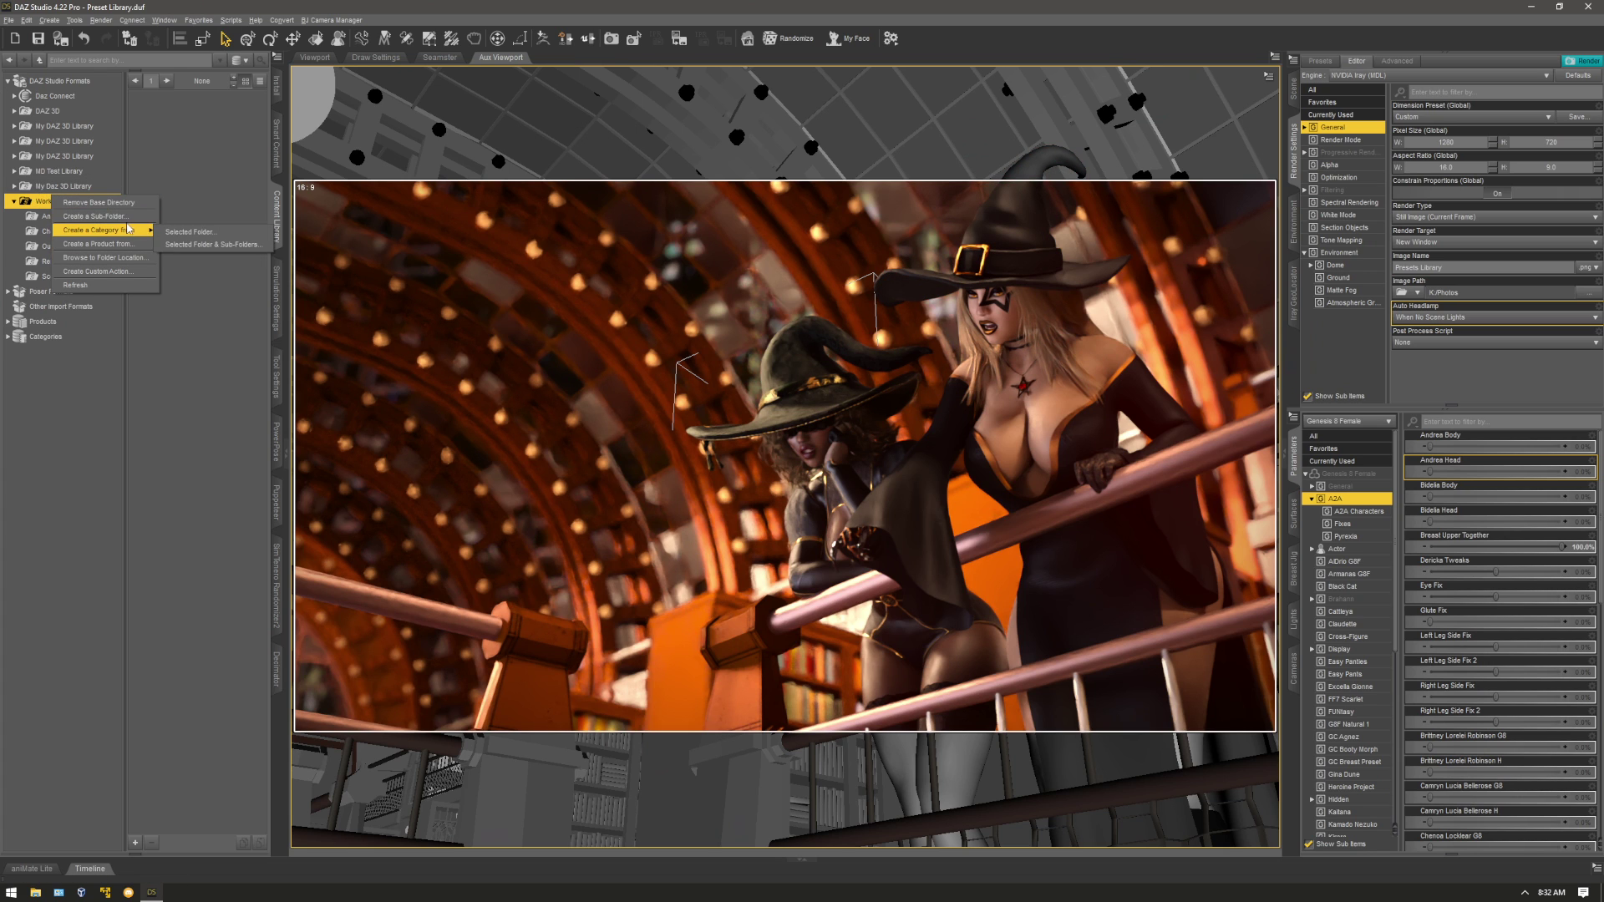
{"action": "left_click", "coordinate": [94, 215]}
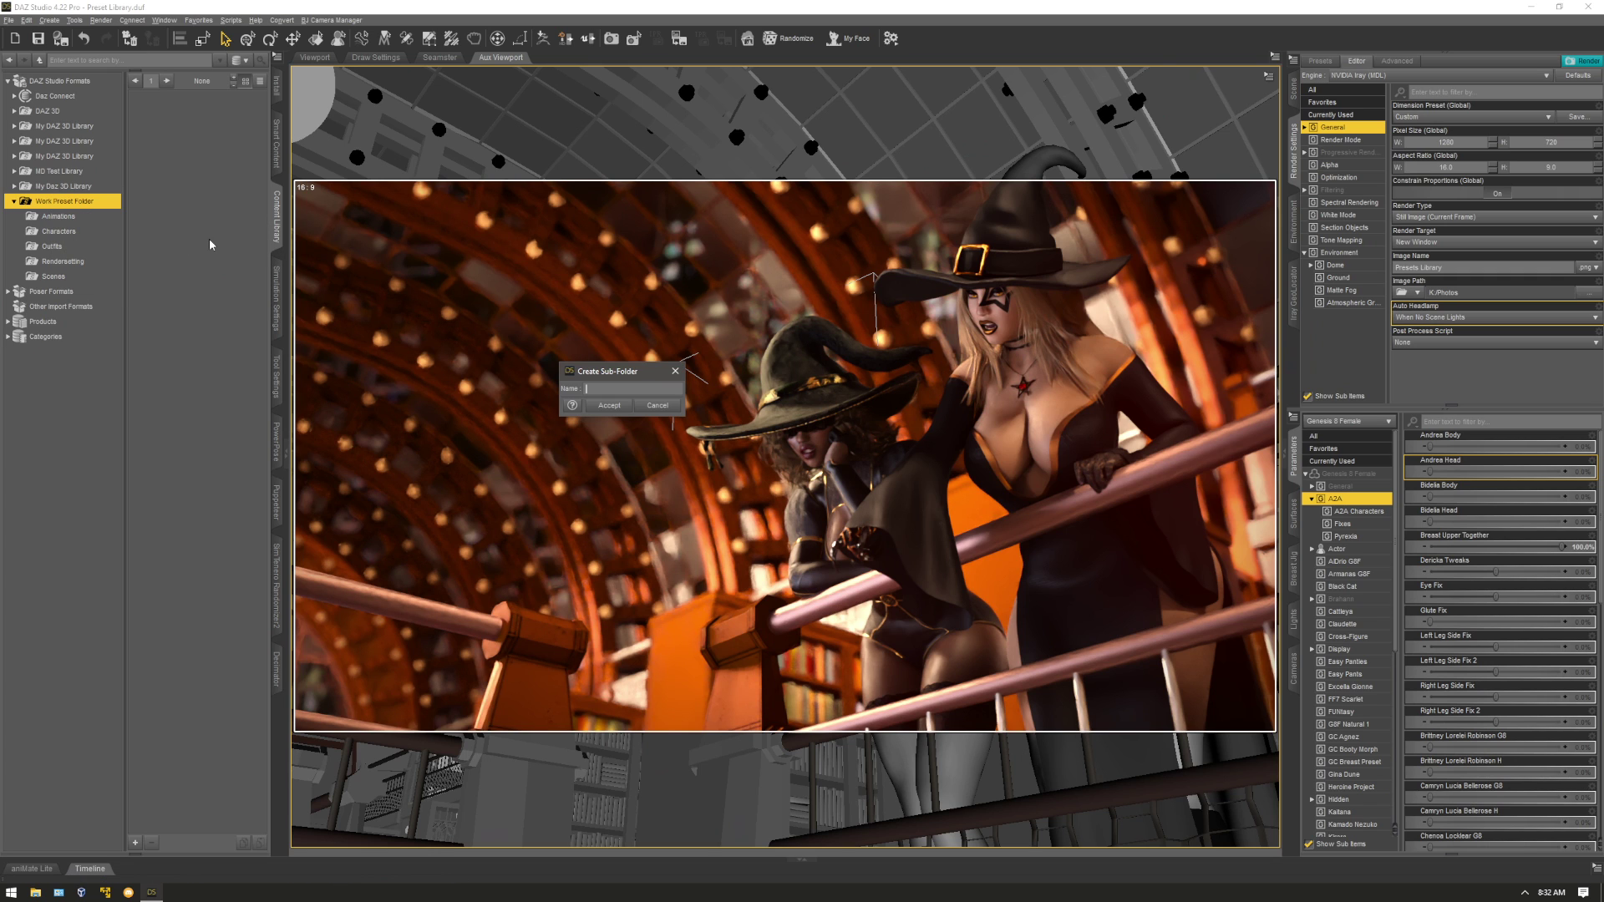
{"action": "type", "text": "Lights"}
{"action": "key", "text": "Return"}
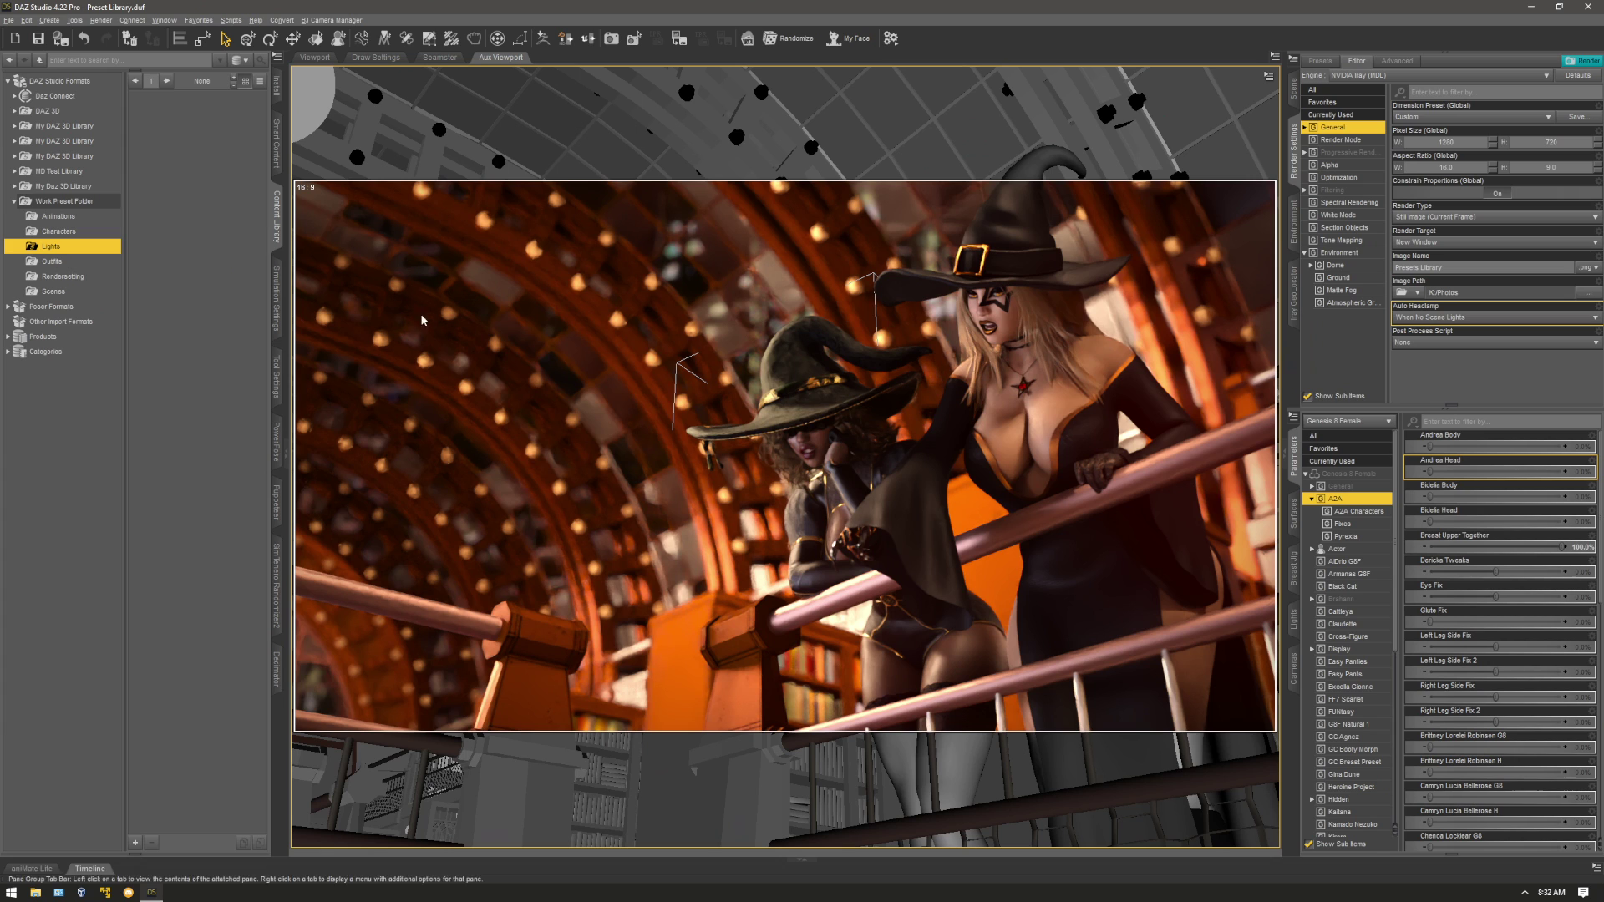
Try to save a Light(s) preset in the Lights folder.
{"action": "left_click", "coordinate": [135, 842]}
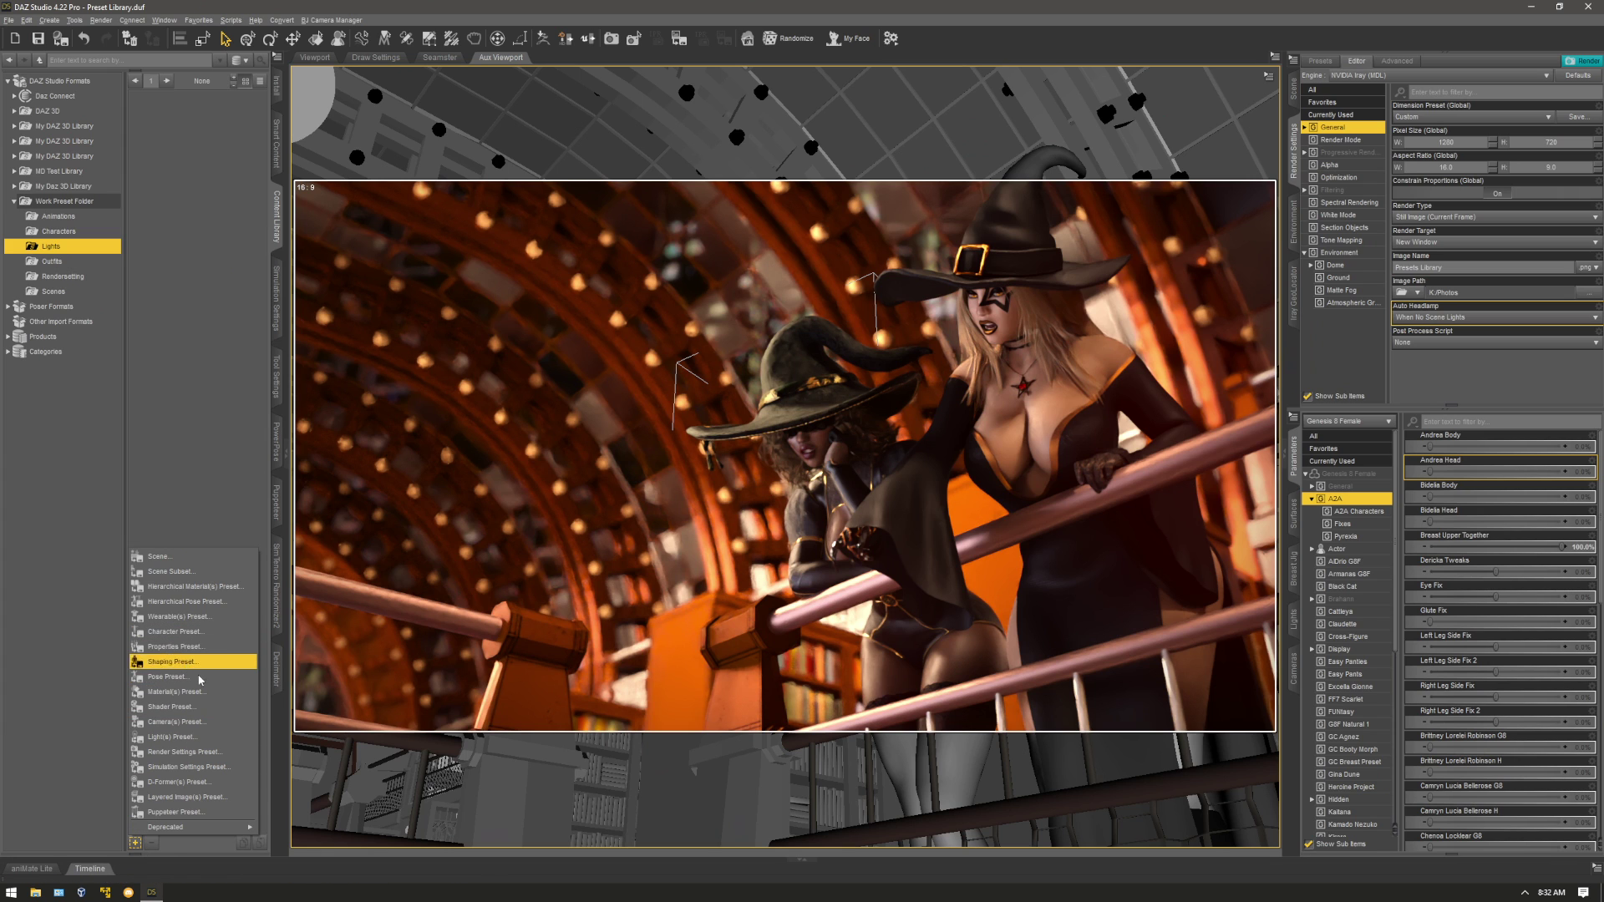
{"action": "left_click", "coordinate": [204, 743]}
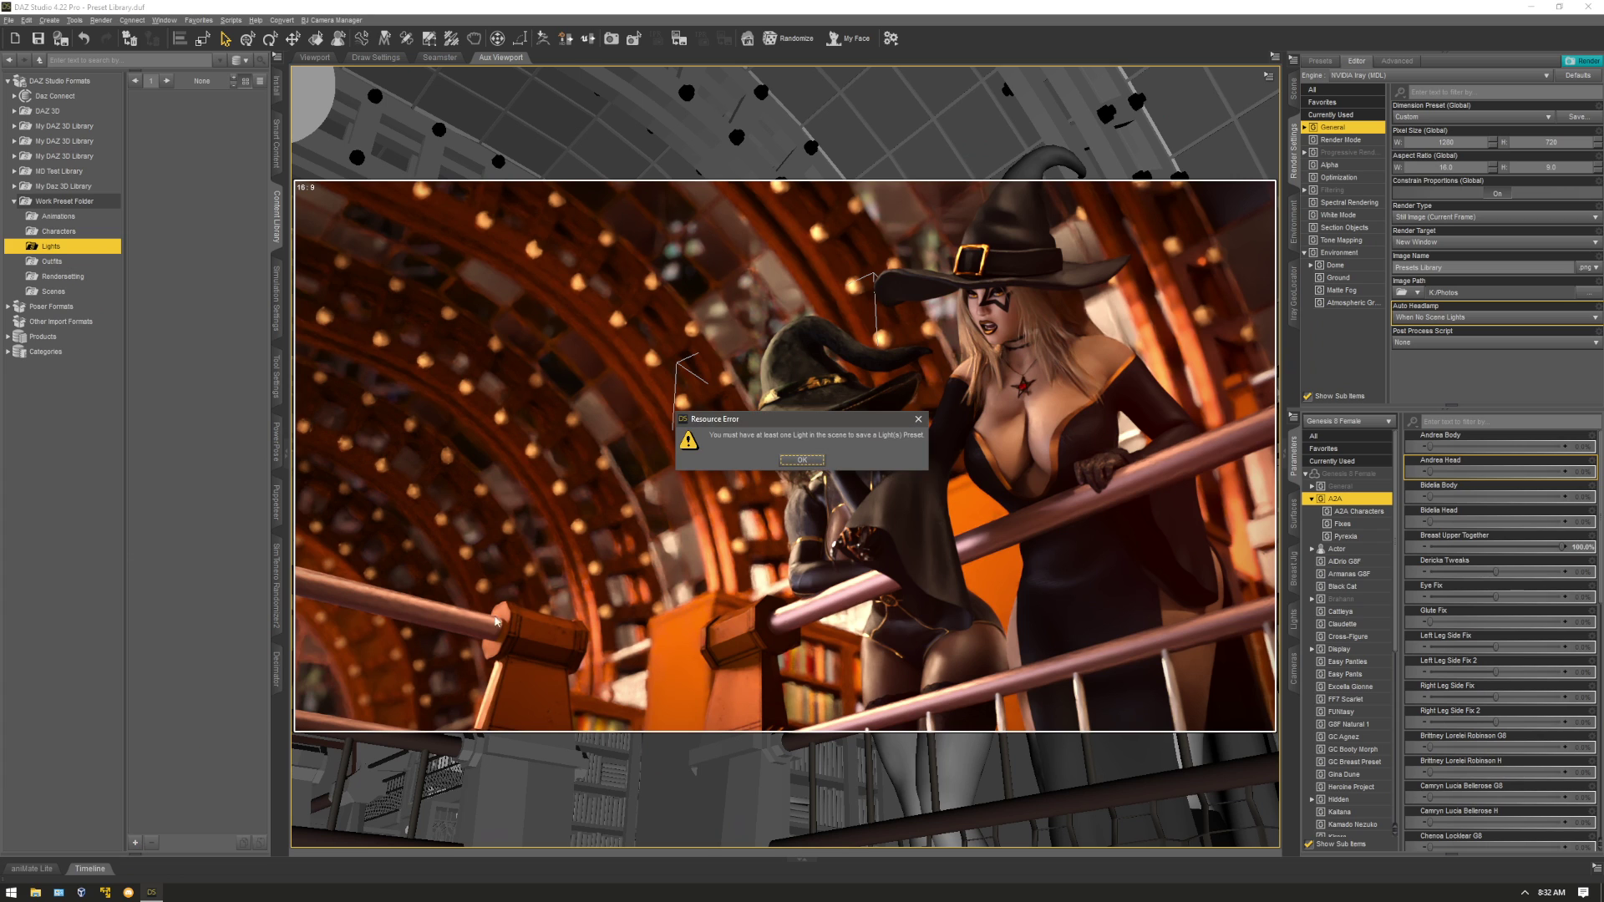
{"action": "left_click", "coordinate": [812, 462]}
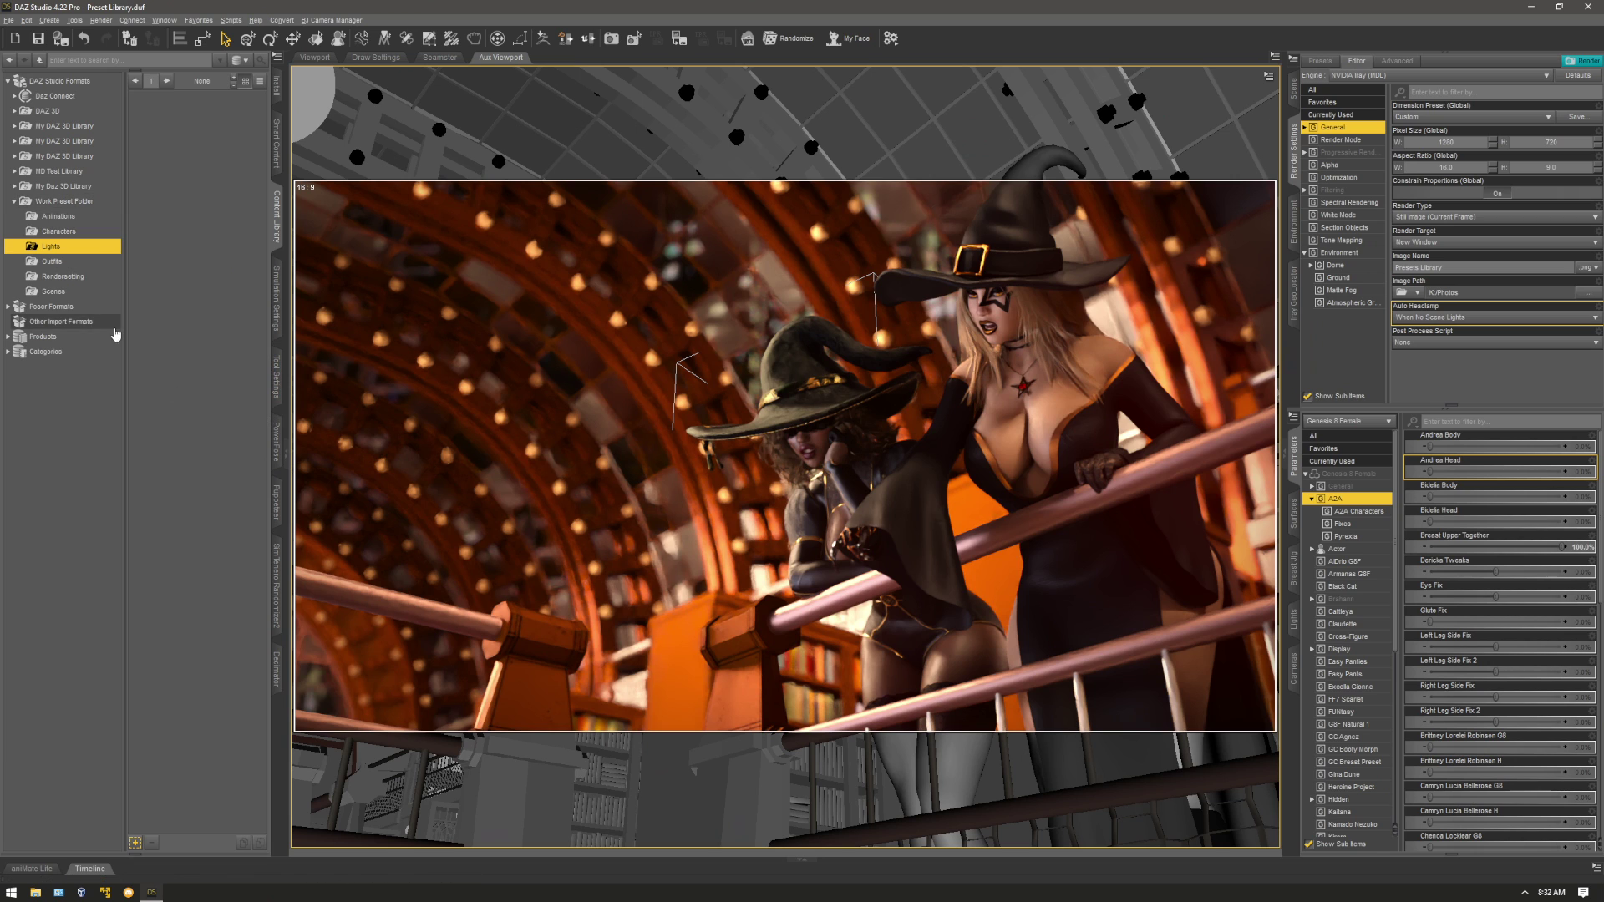
Try to save a pose preset named Anime Pose in the Animations folder.
{"action": "left_click", "coordinate": [59, 216]}
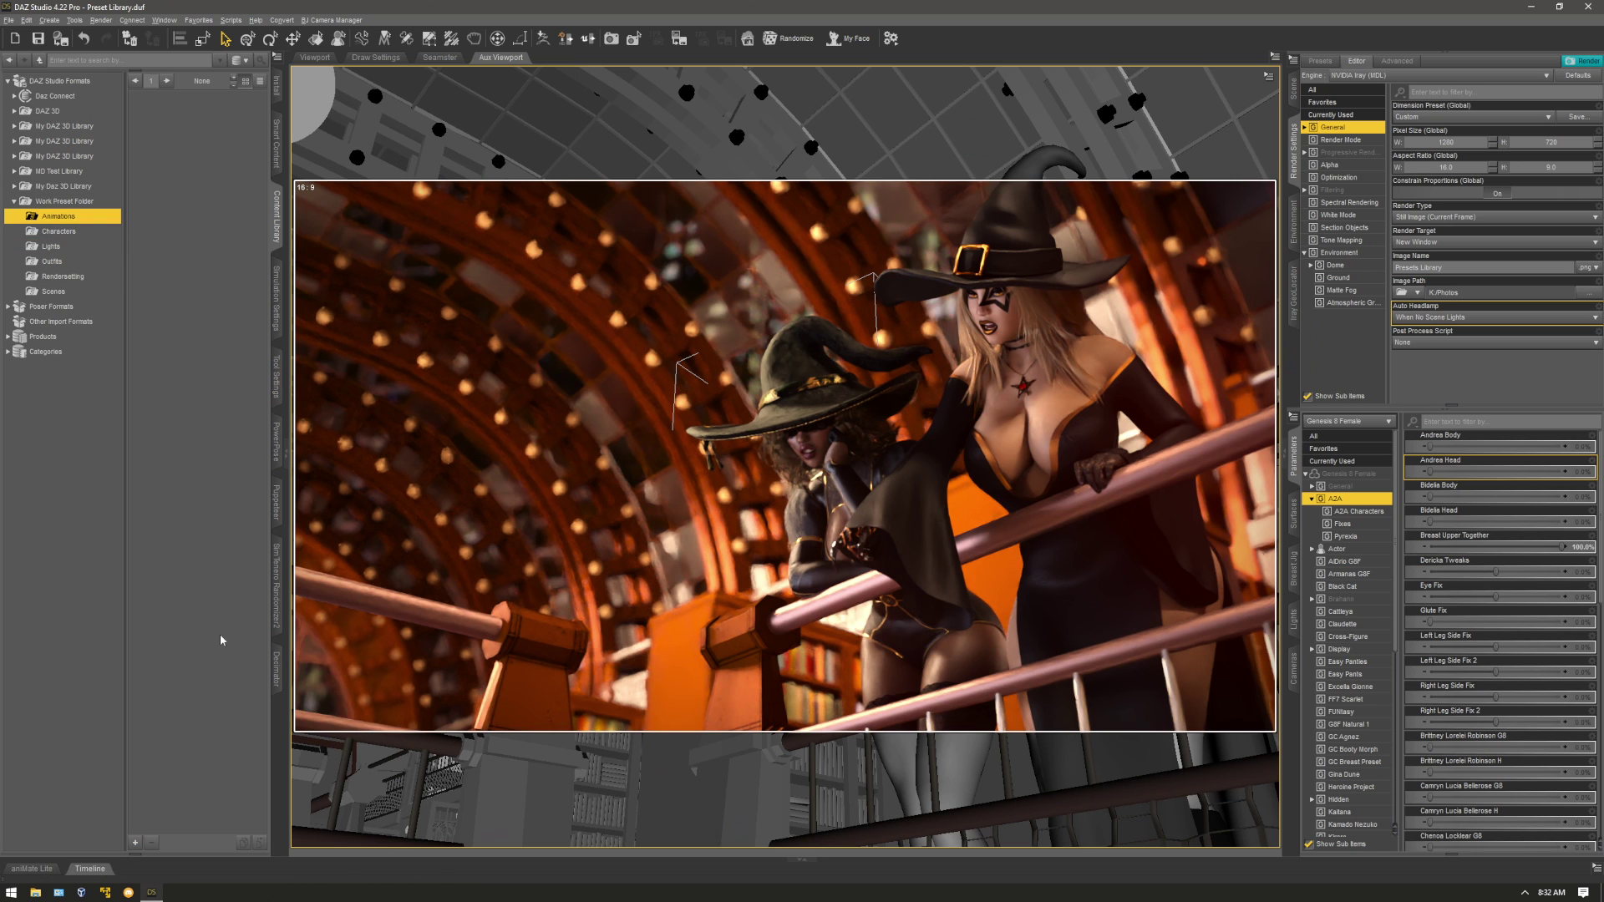
{"action": "left_click", "coordinate": [134, 842]}
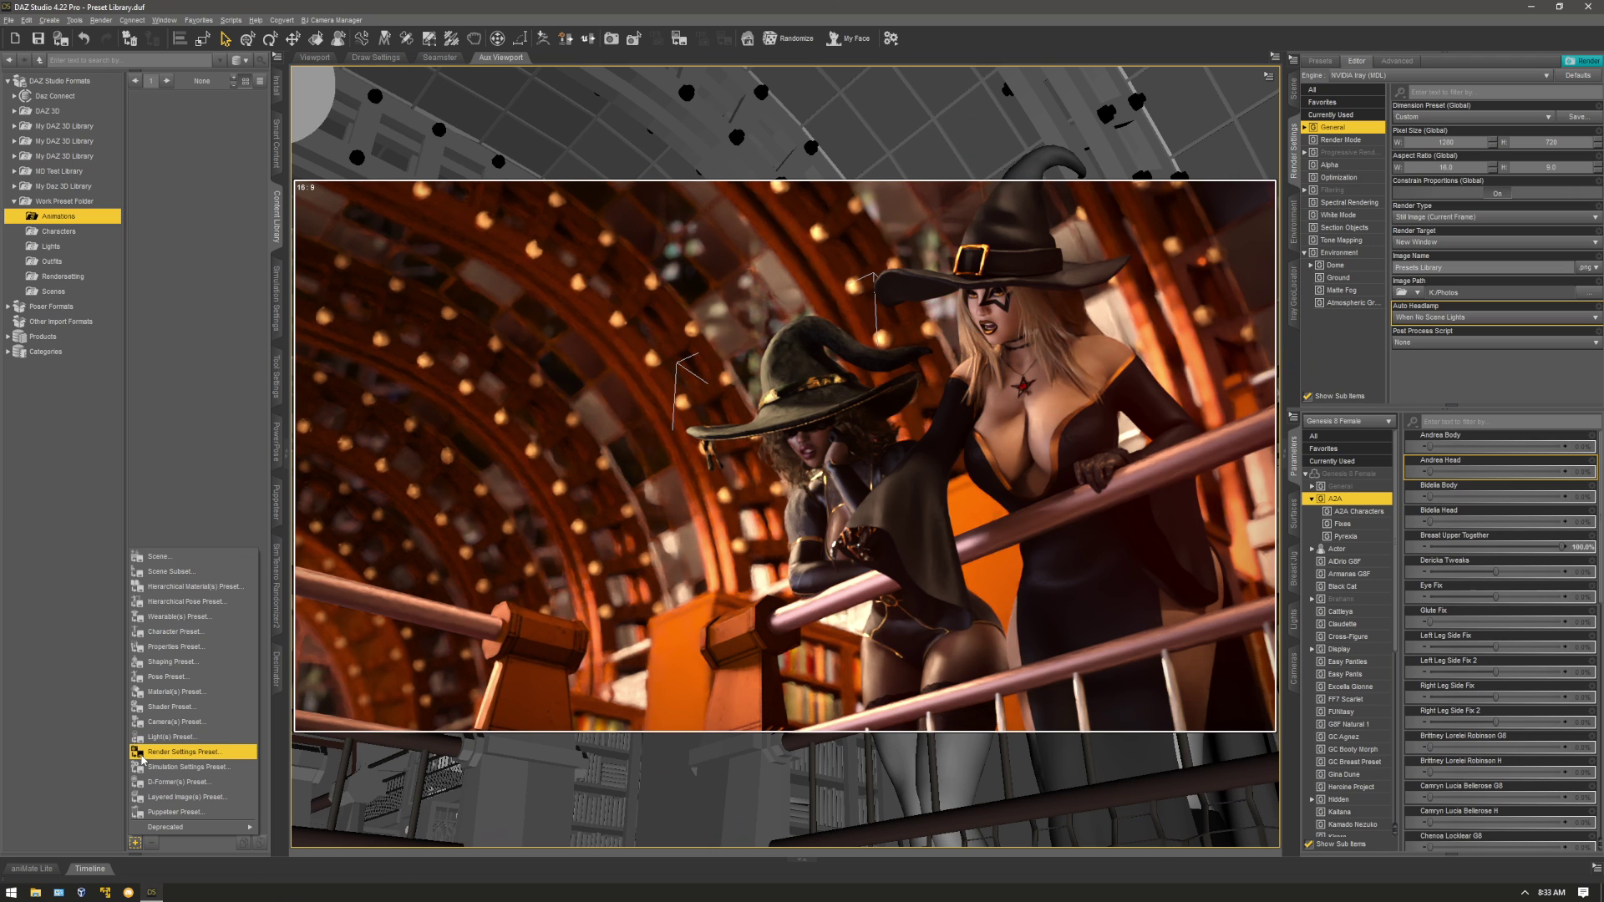
{"action": "left_click", "coordinate": [211, 678]}
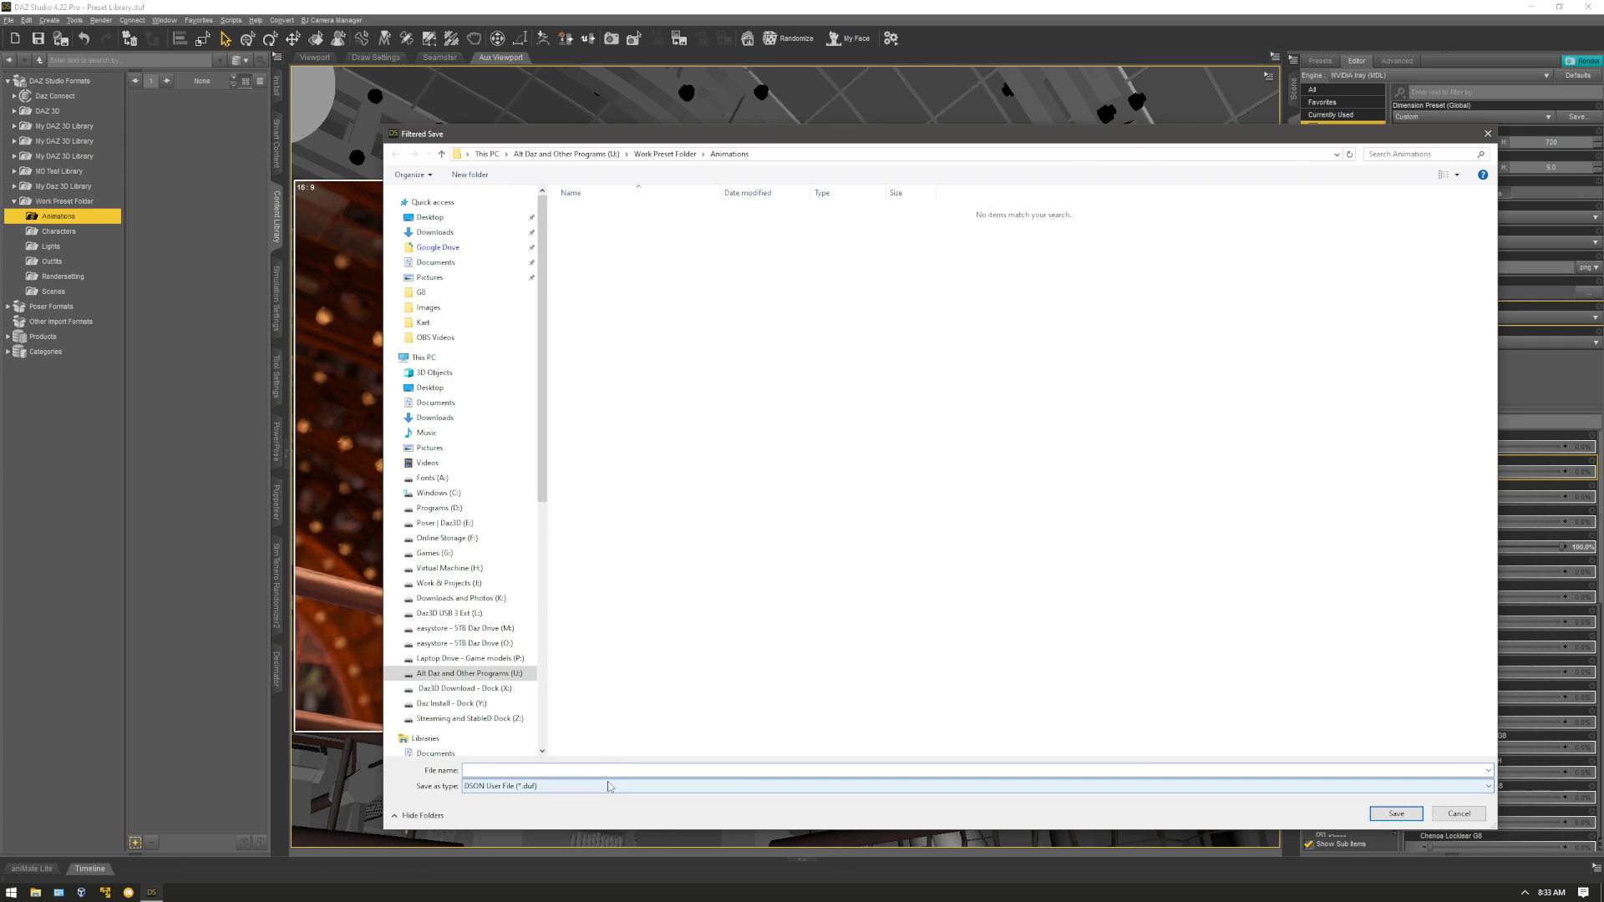
{"action": "type", "text": "Anime Pose"}
{"action": "key", "text": "Return"}
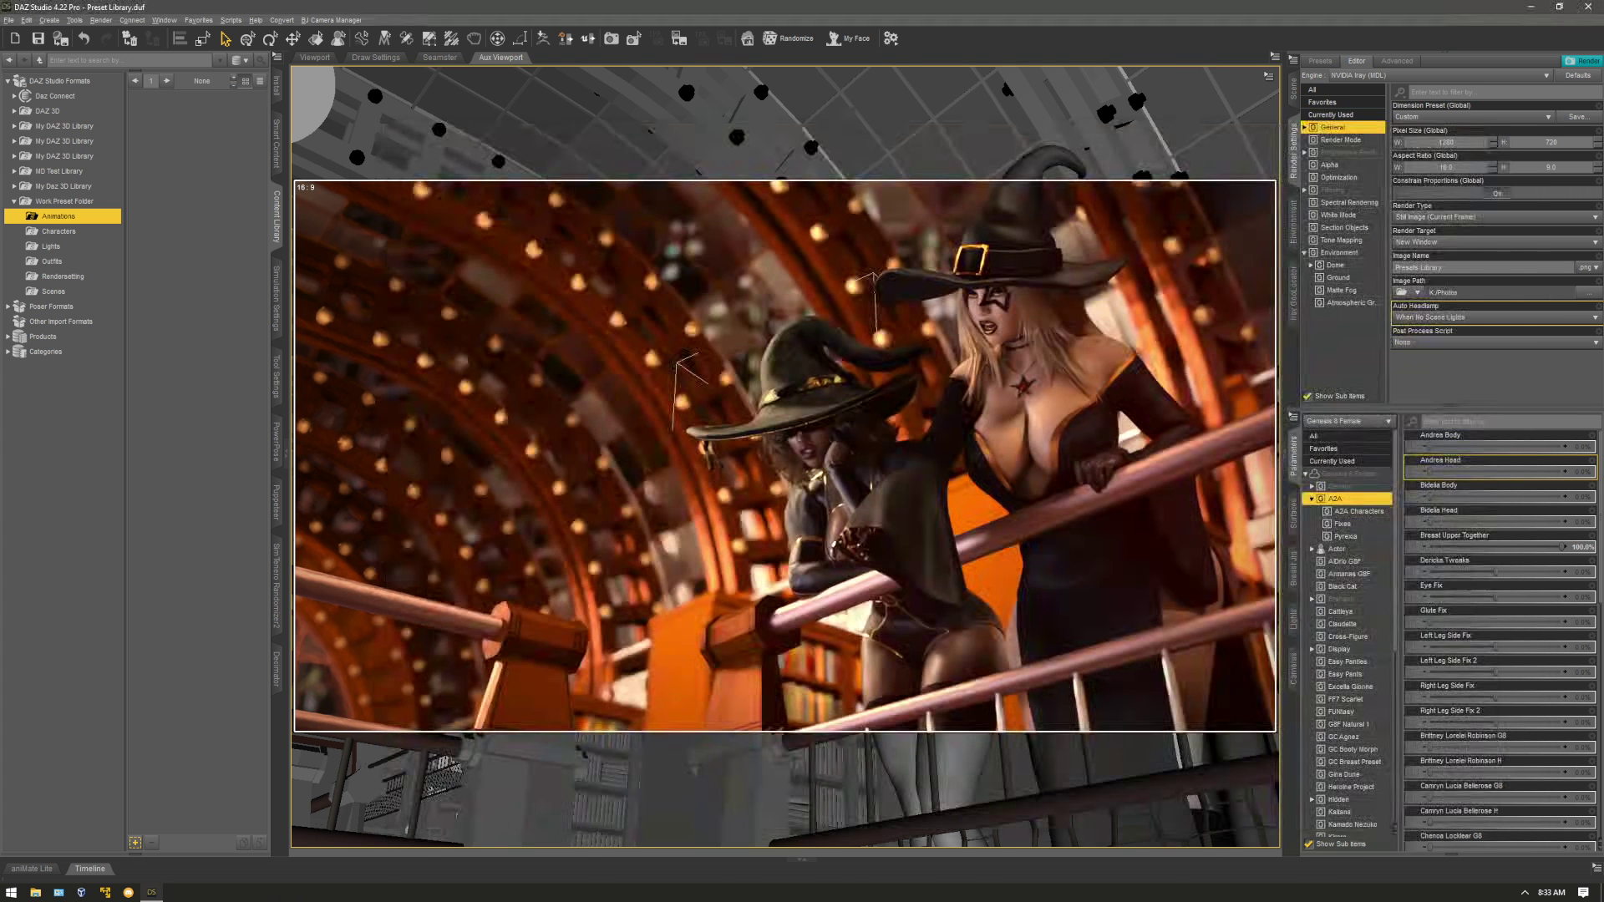
Choose the animated range for the pose preset, inspect the figure's properties and Check Only options, and cancel the save.
{"action": "left_click", "coordinate": [244, 83]}
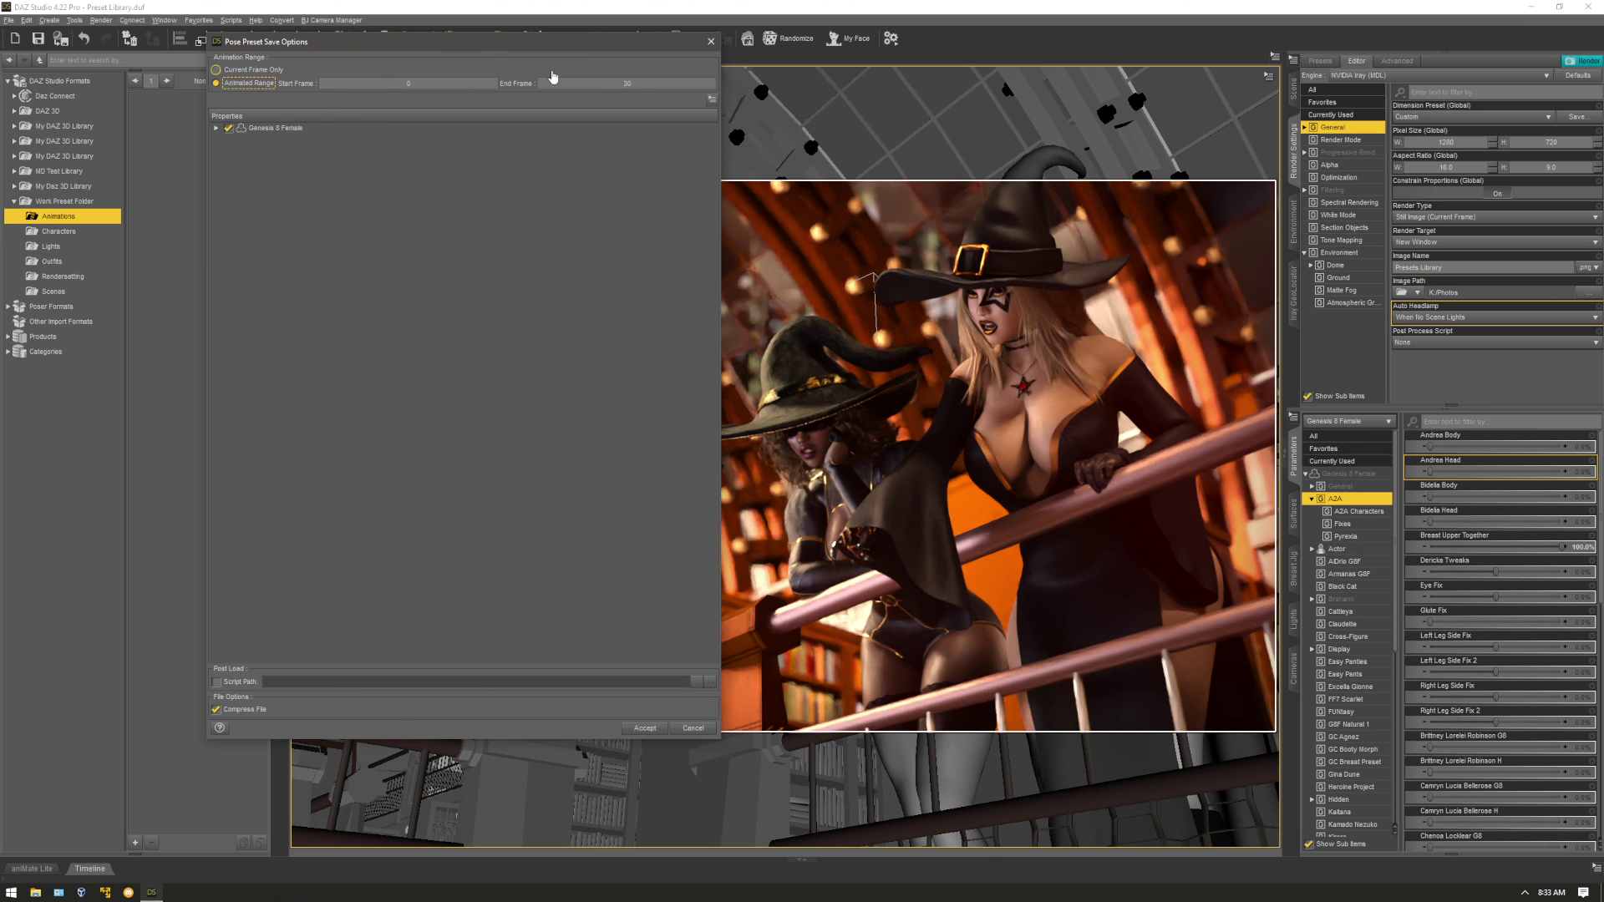
{"action": "left_click", "coordinate": [216, 127]}
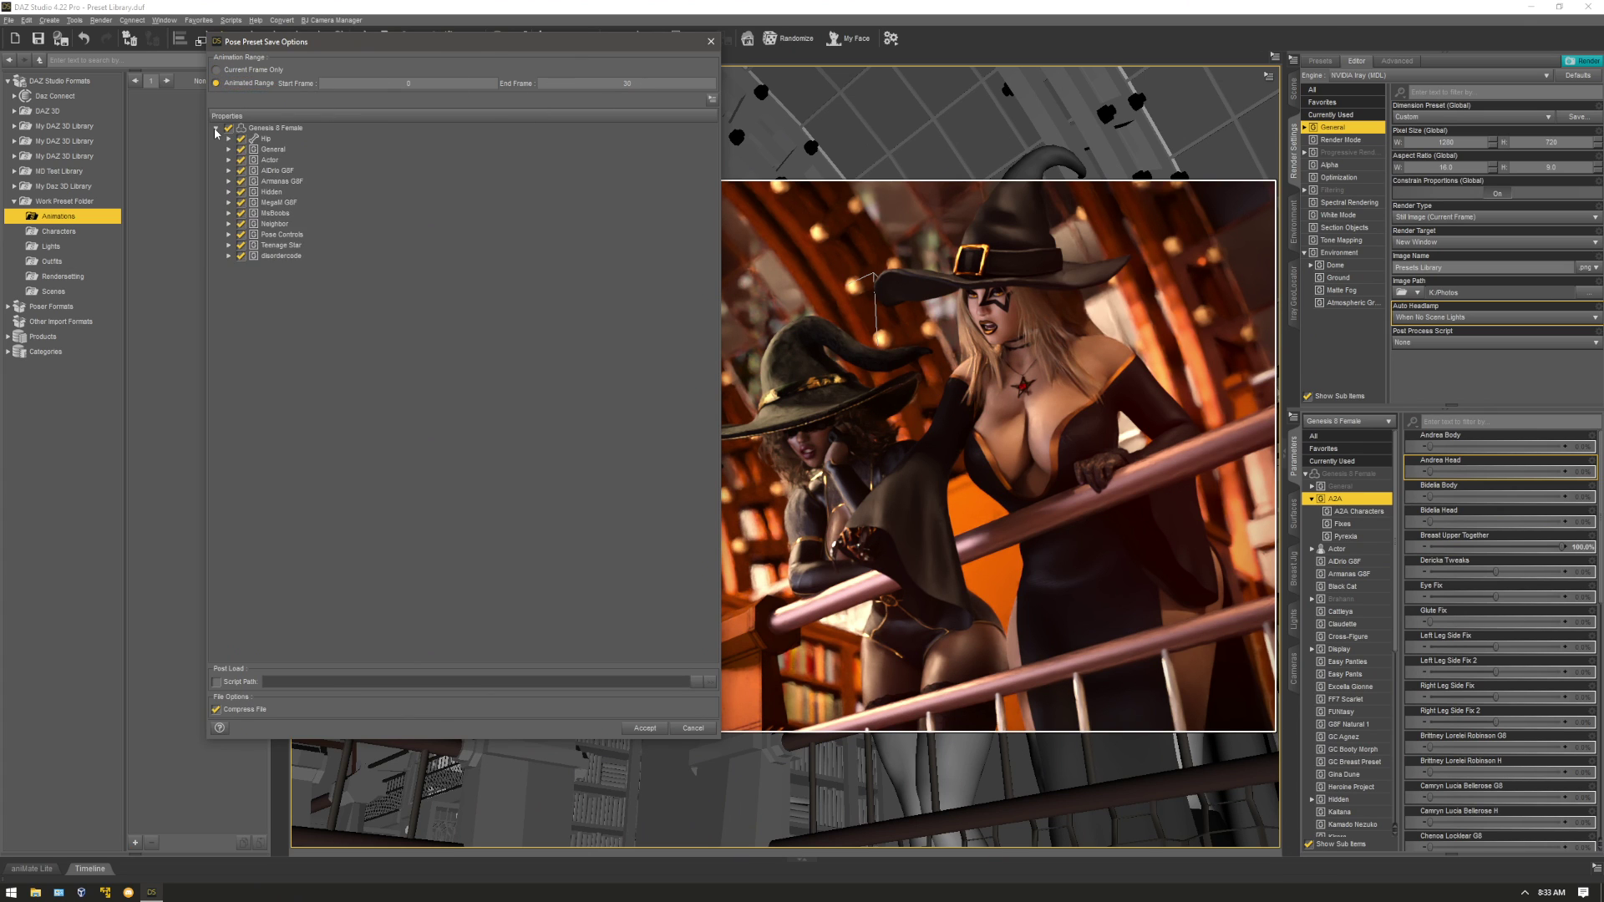
{"action": "left_click", "coordinate": [712, 101]}
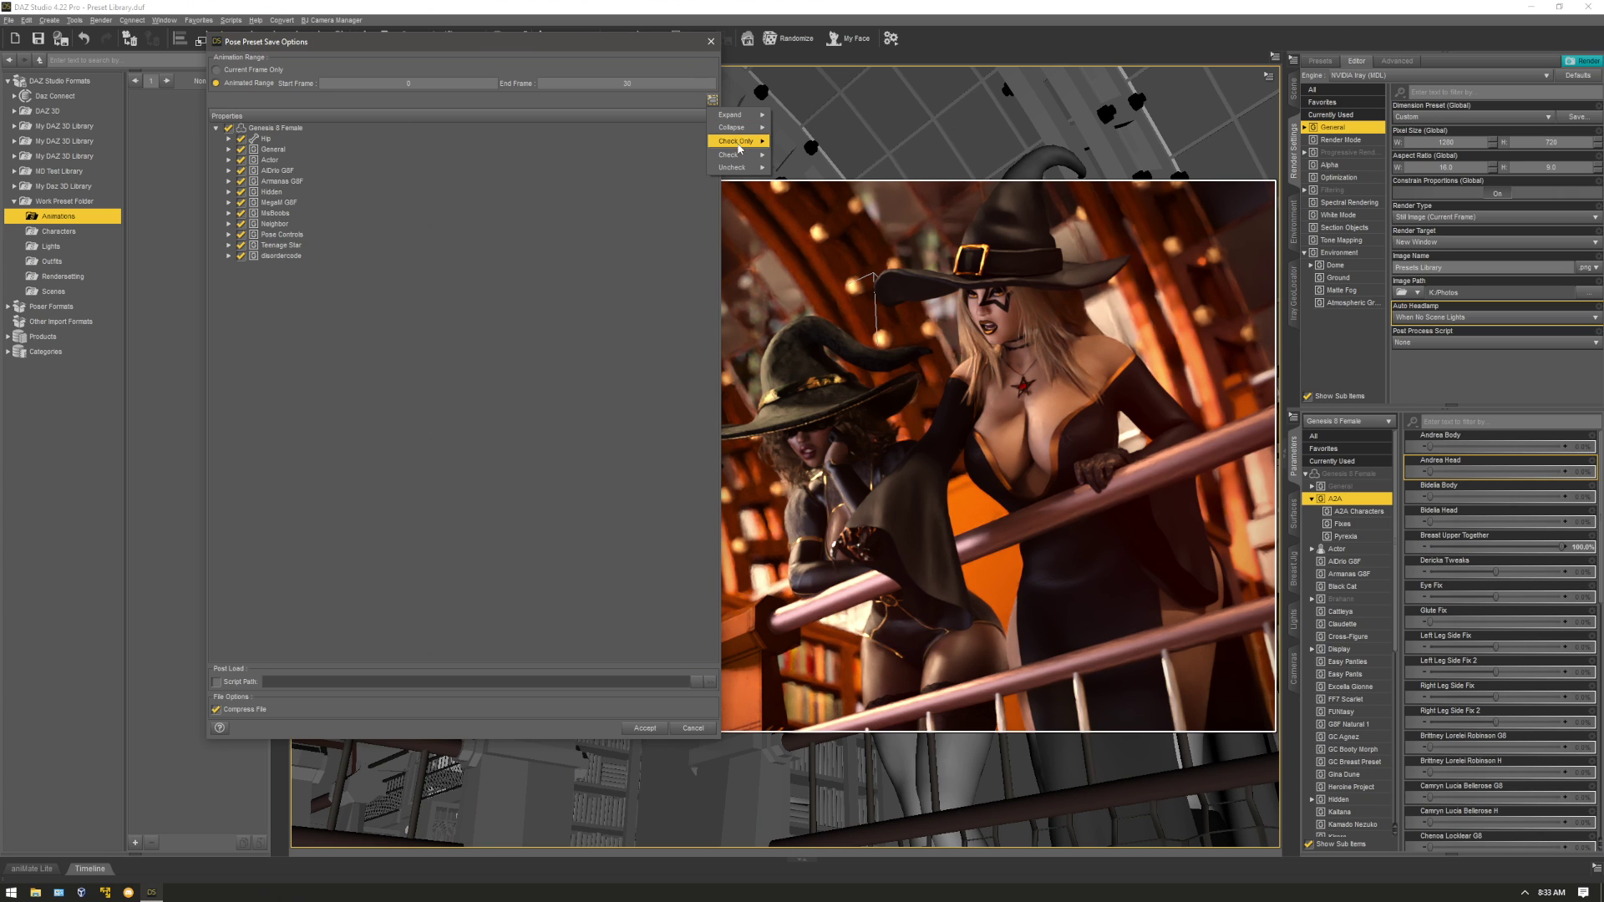
{"action": "mouse_move", "coordinate": [737, 141]}
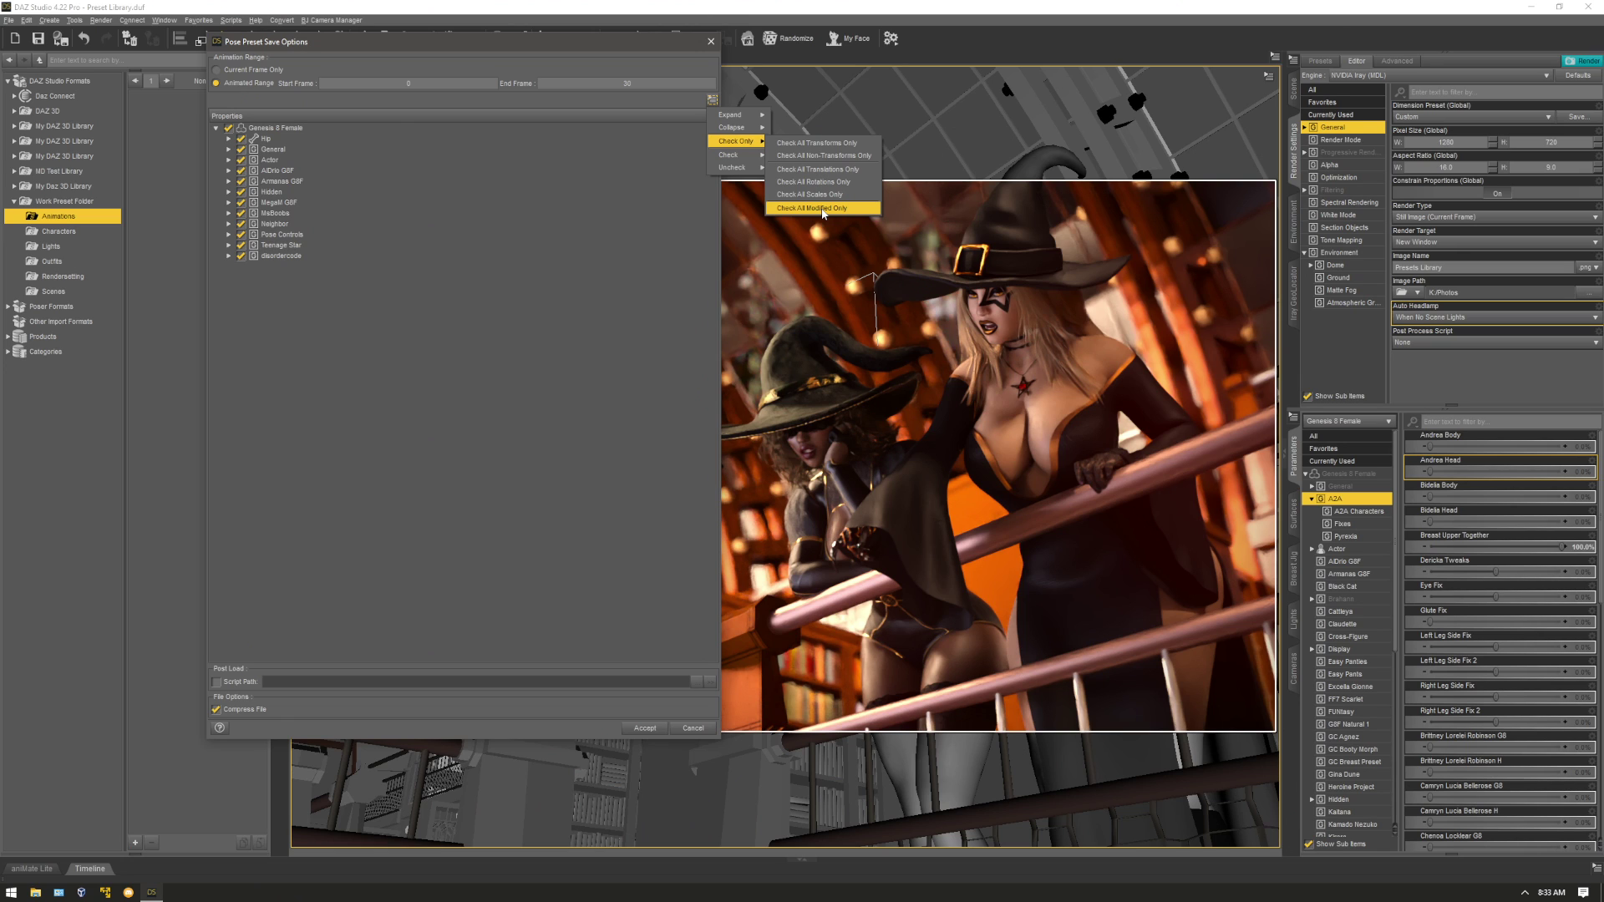
{"action": "left_click", "coordinate": [690, 728]}
{"action": "left_click", "coordinate": [691, 728]}
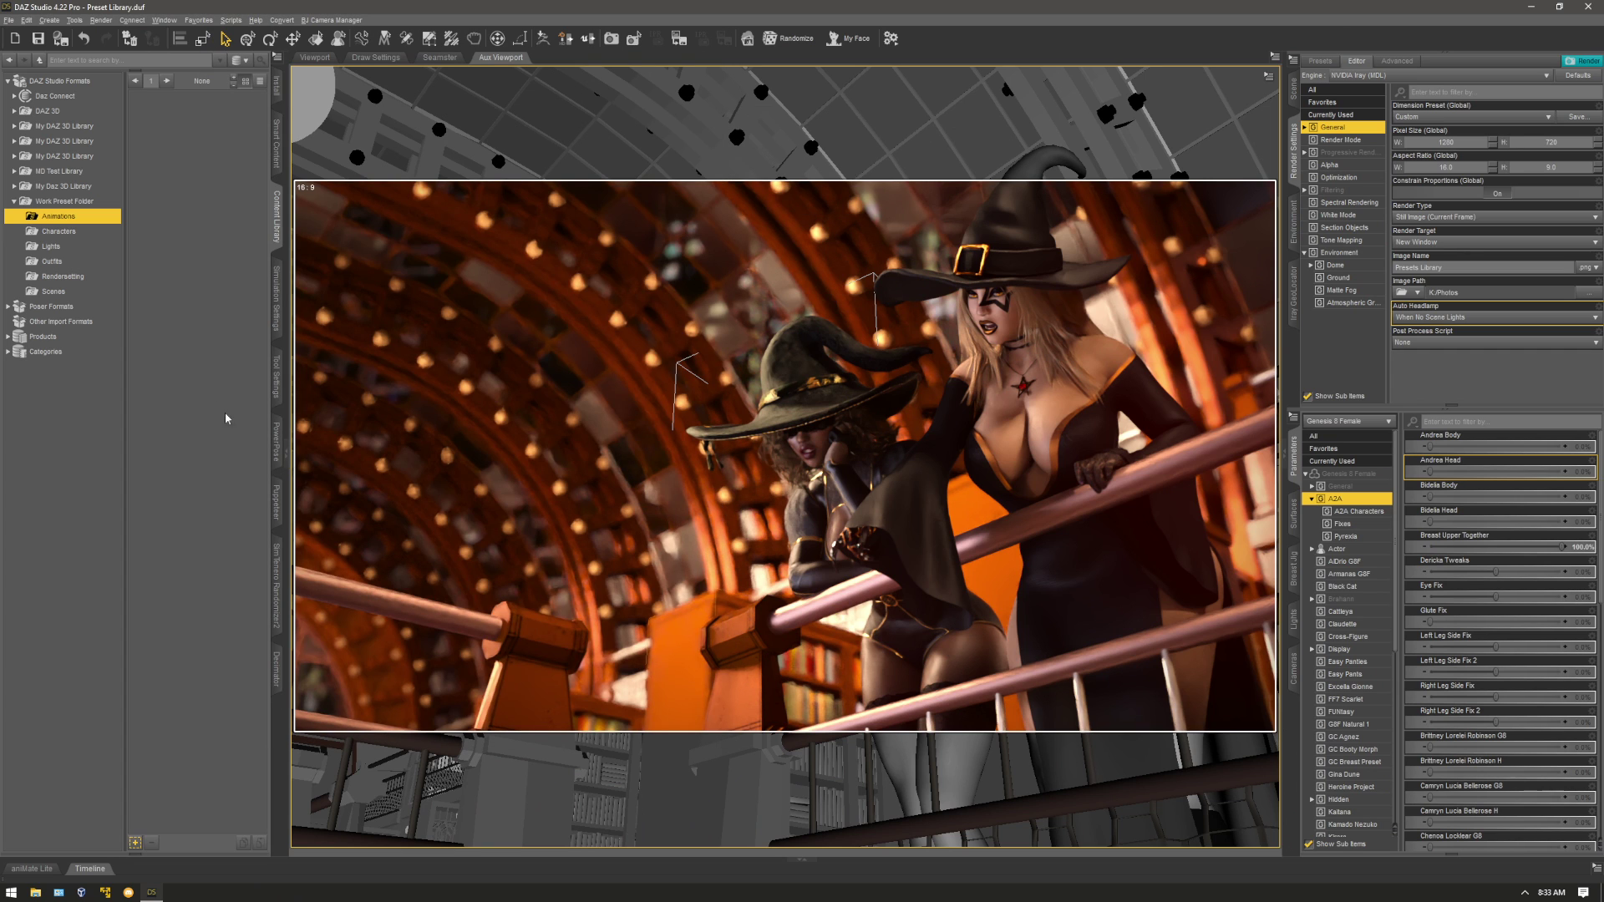
Create a sub-folder named Materials inside the Work Preset Folder.
{"action": "left_click", "coordinate": [63, 202]}
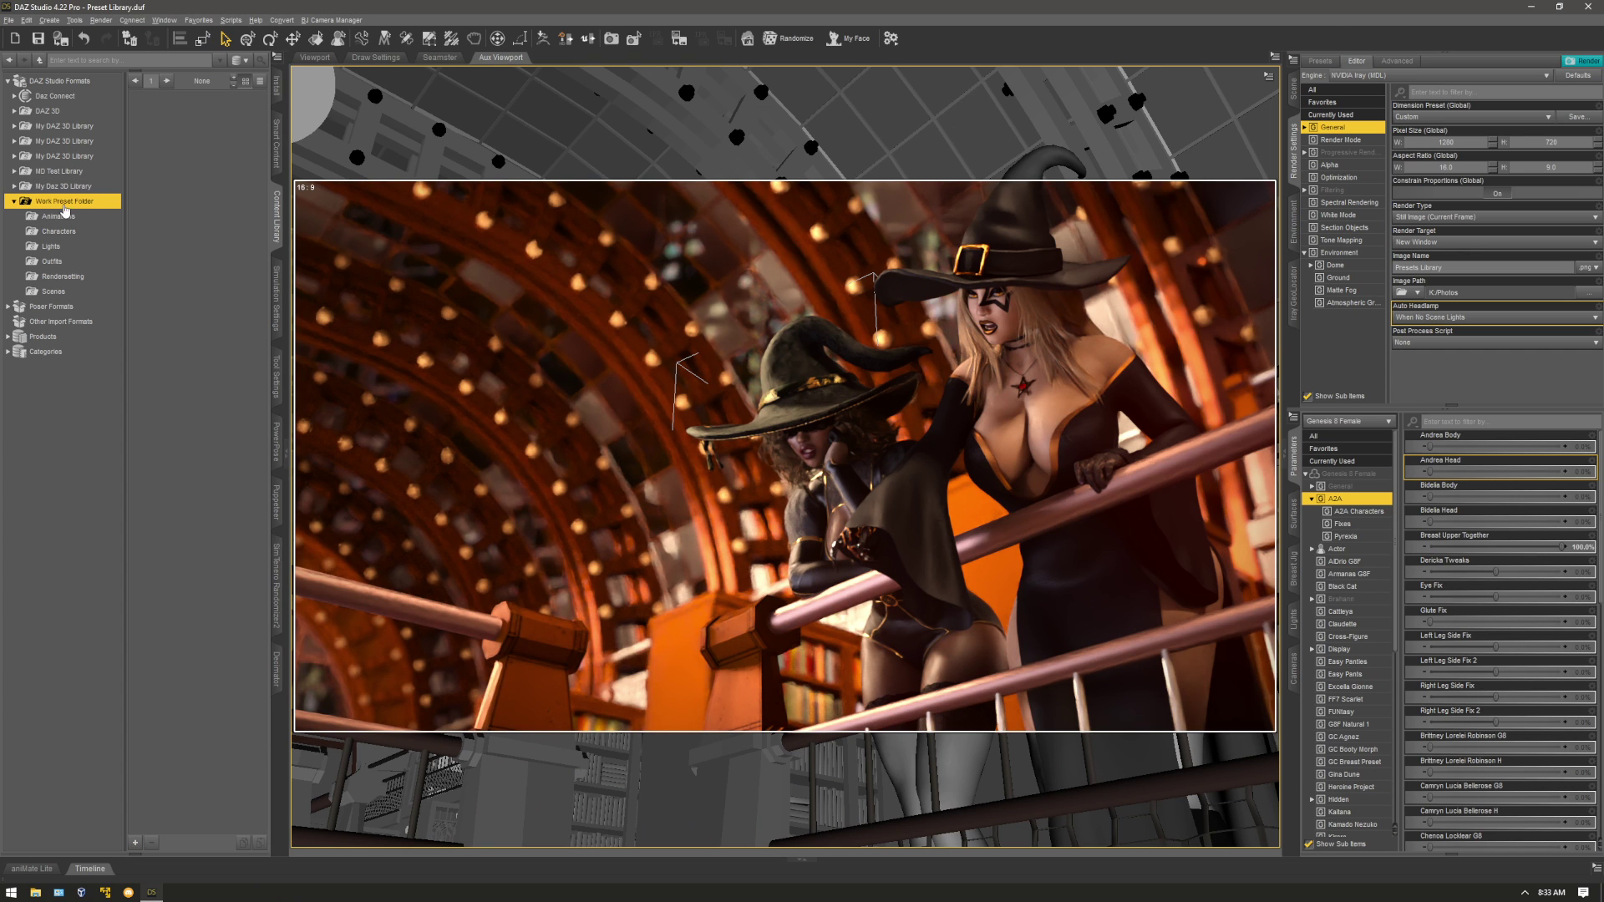
{"action": "right_click", "coordinate": [65, 210]}
{"action": "left_click", "coordinate": [127, 224]}
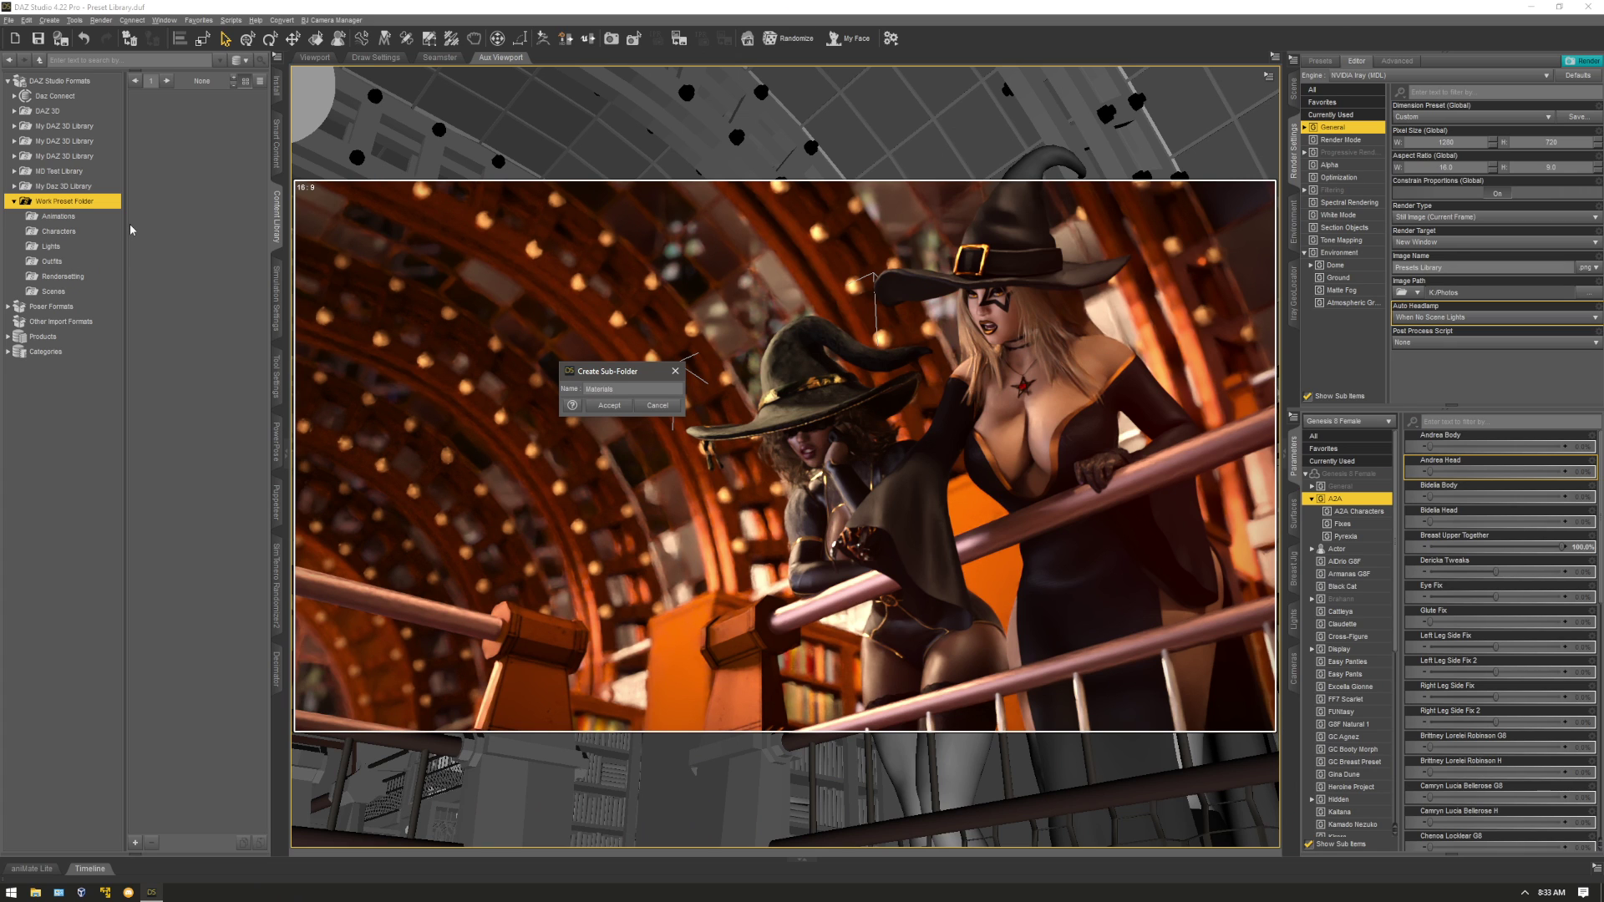
{"action": "key", "text": "Return"}
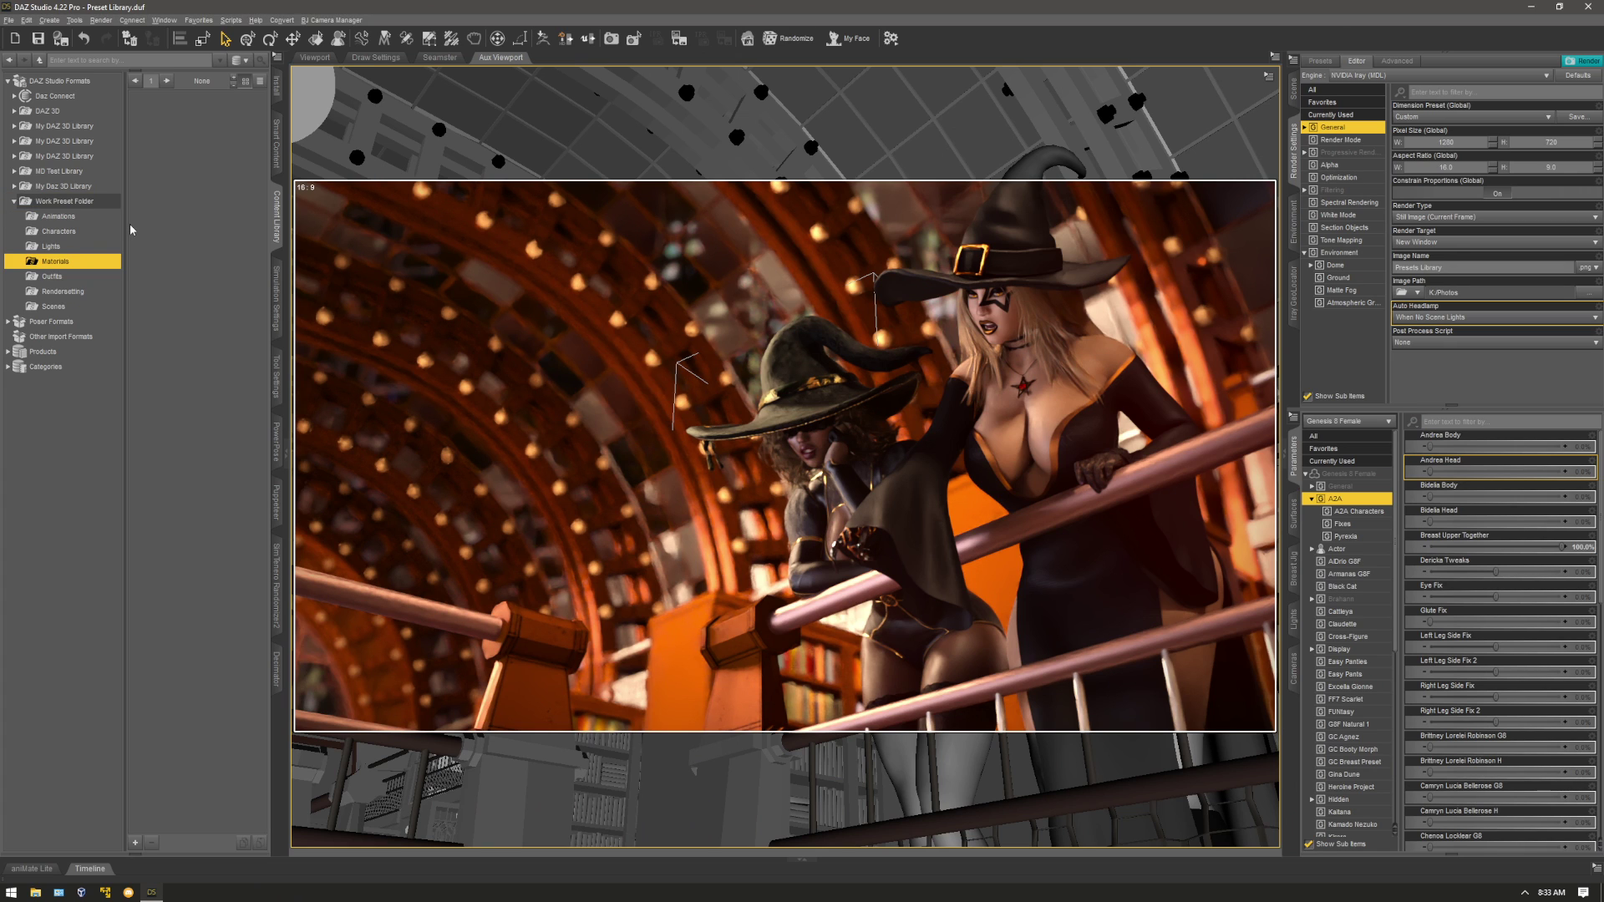
Create a sub-folder inside the Materials folder, named with the blonde character's first name.
{"action": "right_click", "coordinate": [76, 262]}
{"action": "left_click", "coordinate": [121, 266]}
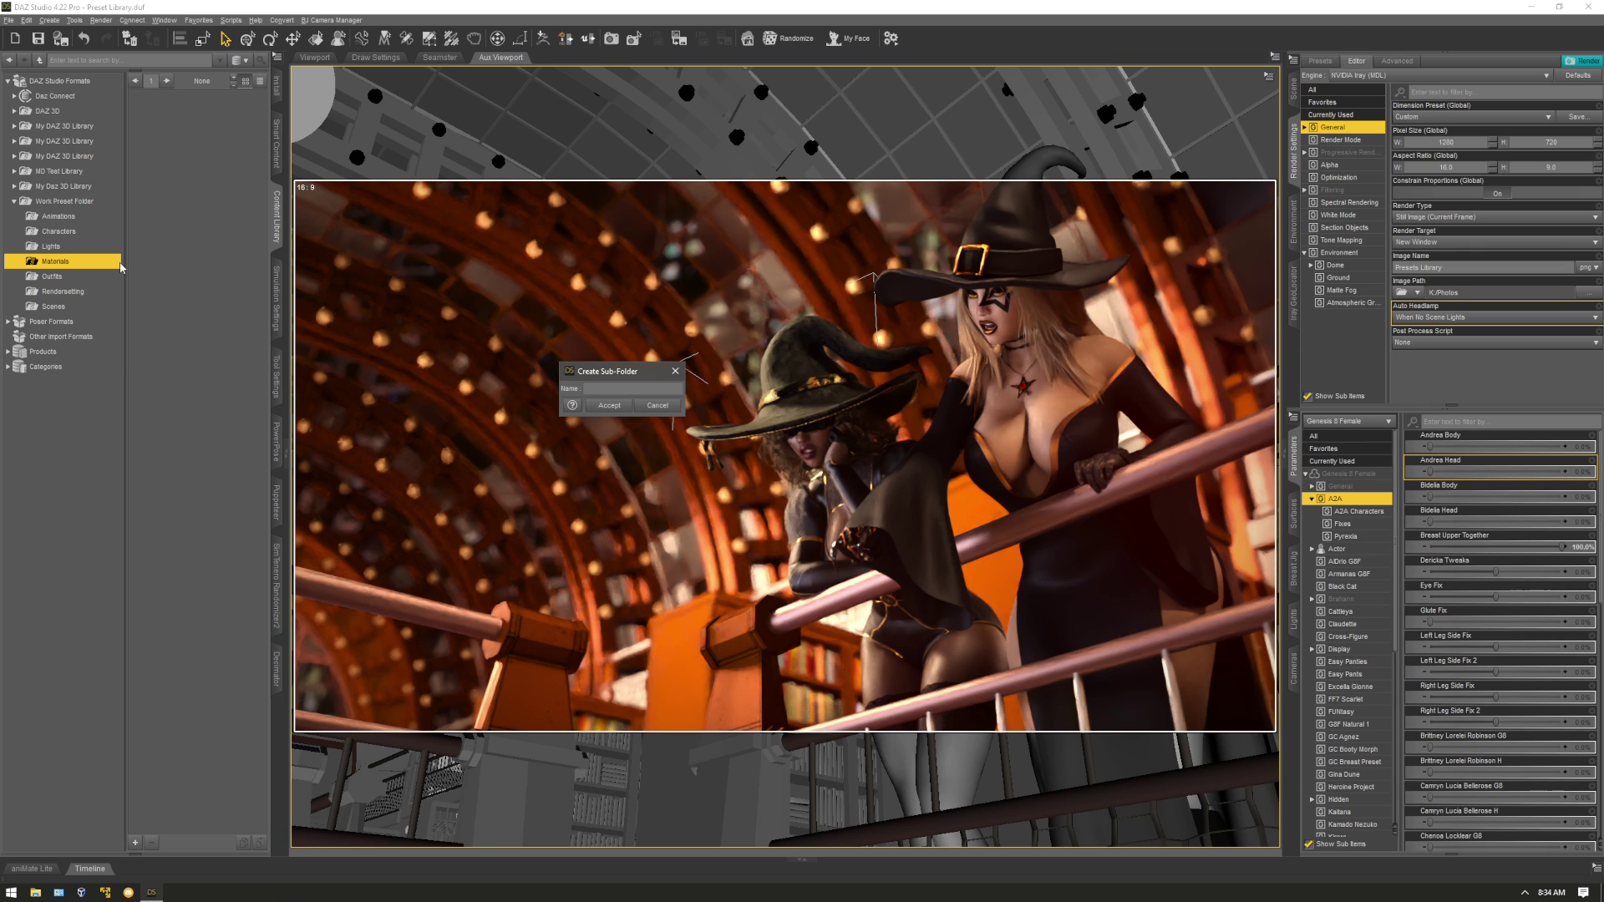
{"action": "type", "text": "Brittney"}
{"action": "key", "text": "Return"}
Create a second sub-folder inside the Materials folder, named with the dark-haired character's first name.
{"action": "right_click", "coordinate": [56, 264]}
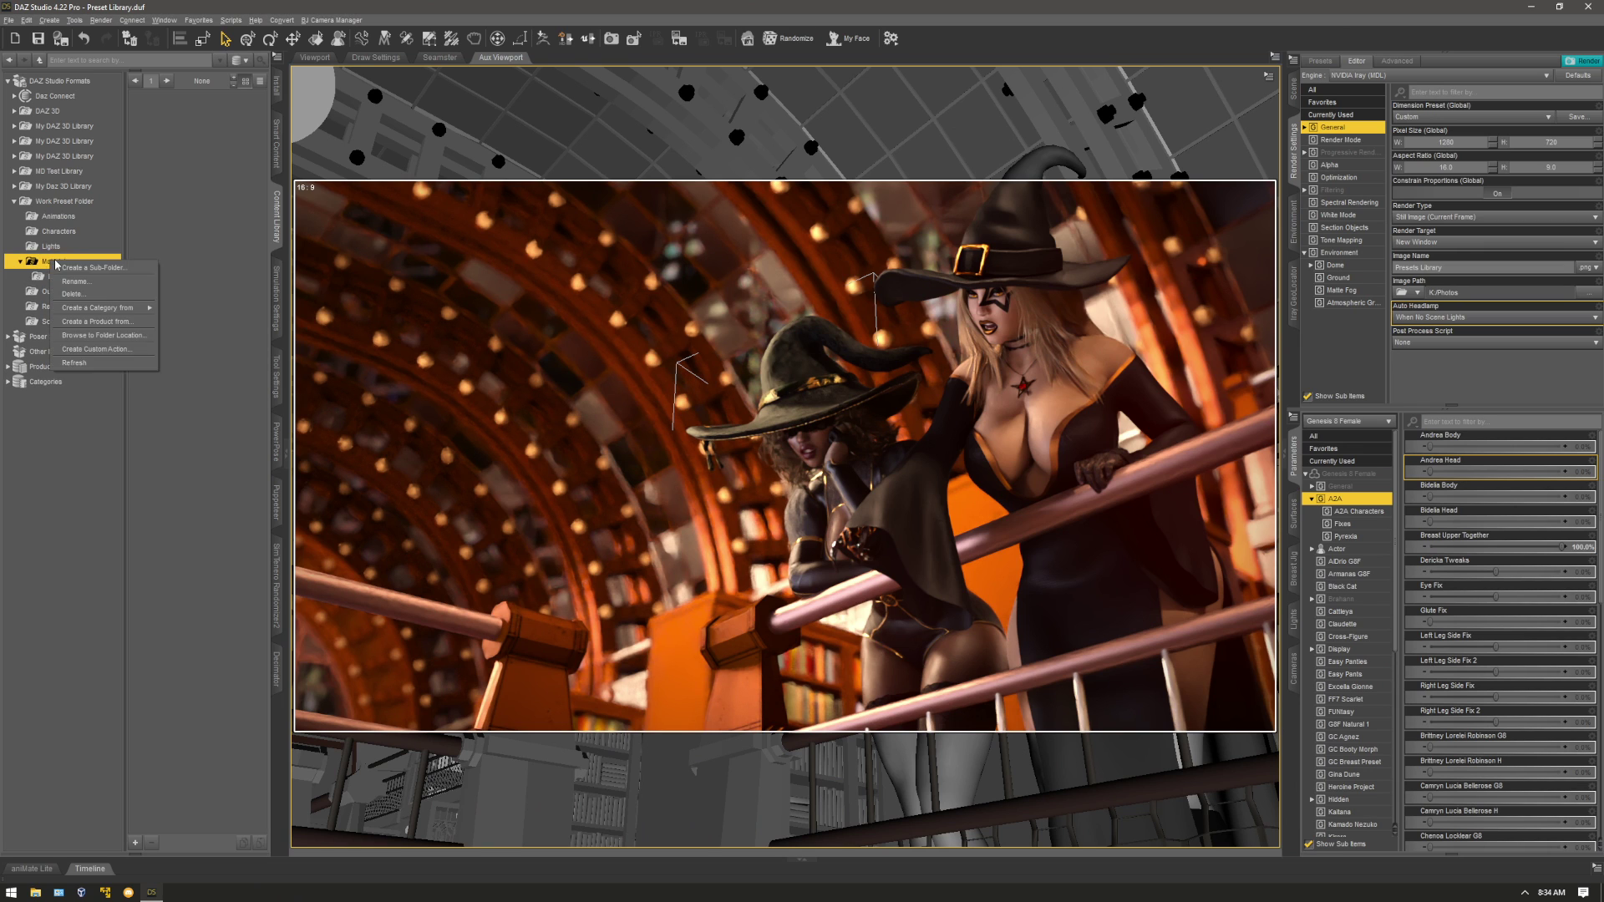
{"action": "left_click", "coordinate": [115, 266]}
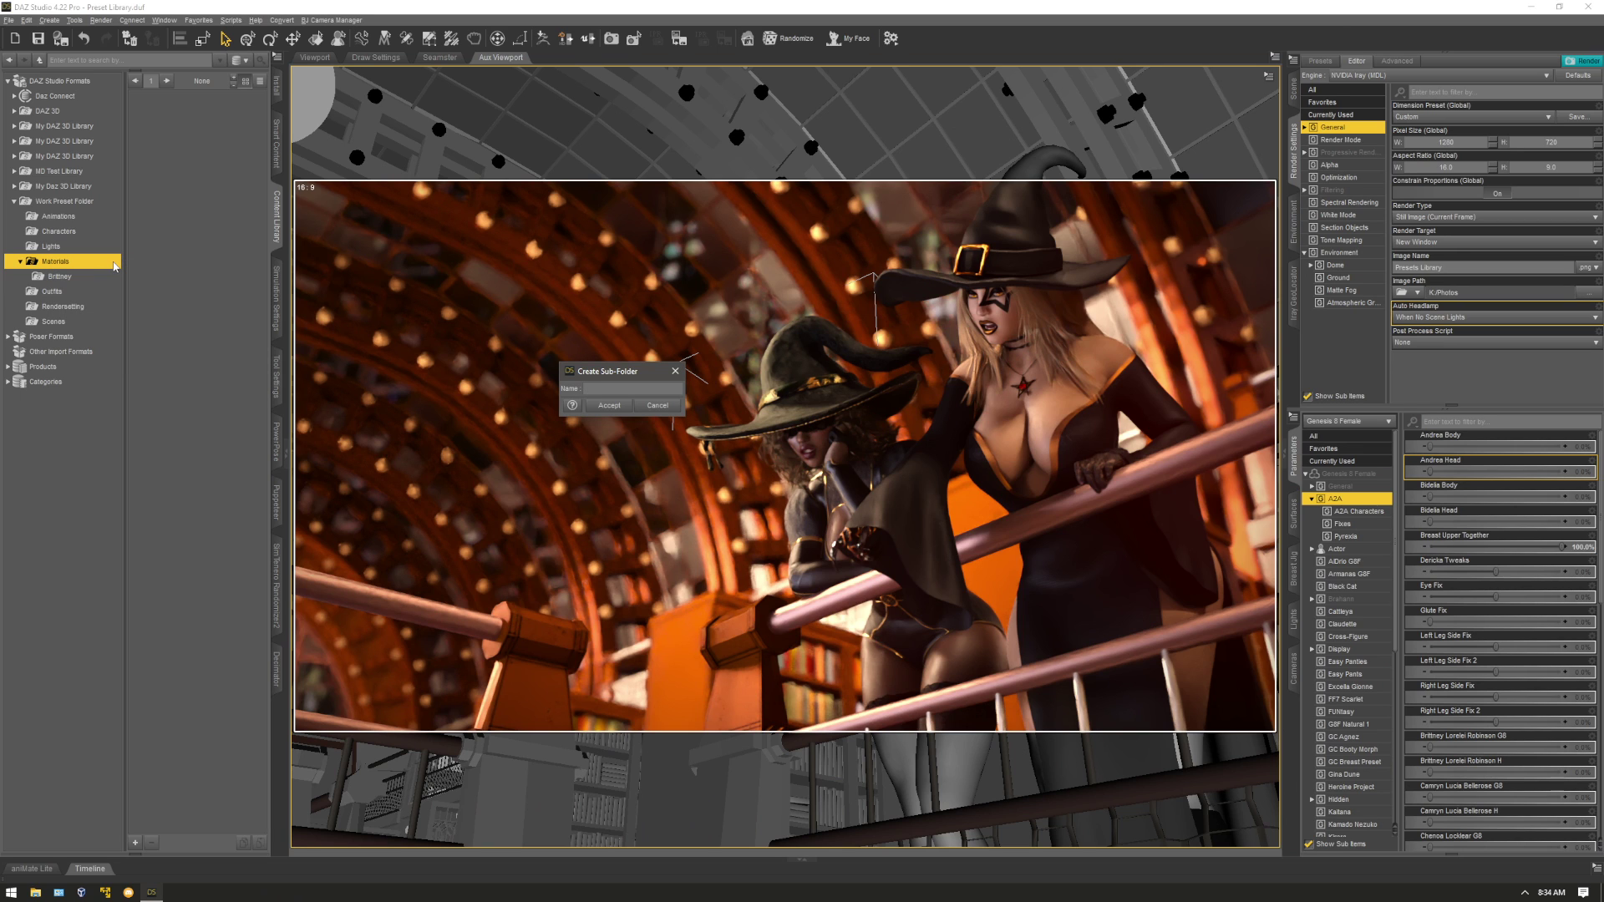
{"action": "type", "text": "Vy"}
{"action": "key", "text": "BackSpace"}
{"action": "key", "text": "BackSpace"}
{"action": "type", "text": "Yvonn"}
{"action": "key", "text": "Return"}
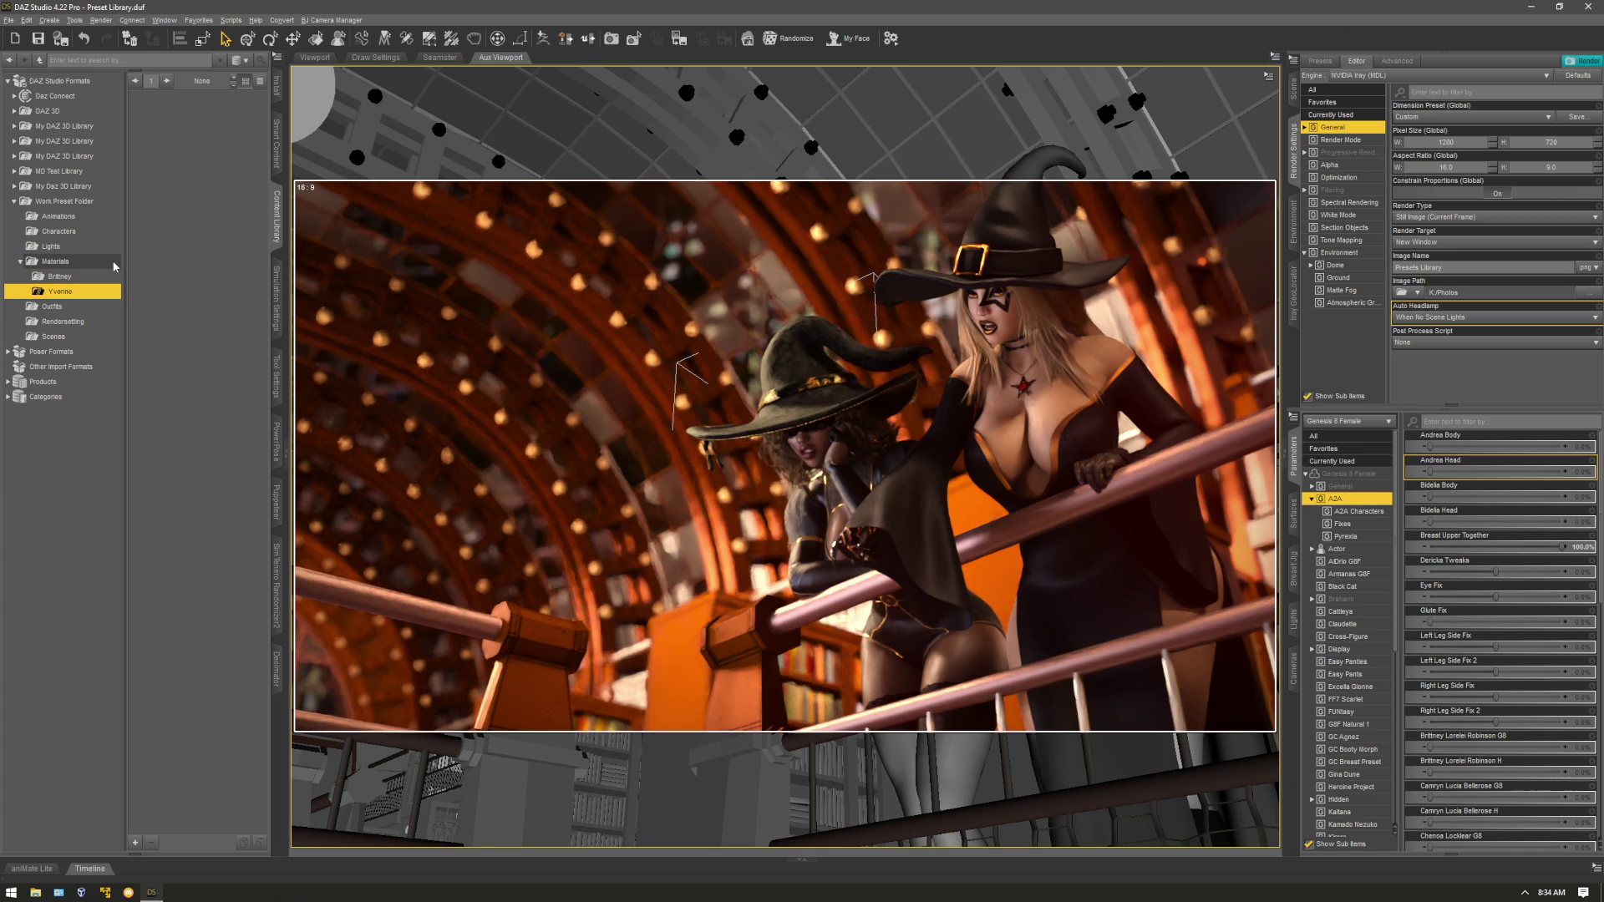
Create a sub-folder inside the Outfits folder, named with the blonde character's first name.
{"action": "right_click", "coordinate": [31, 311]}
{"action": "left_click", "coordinate": [90, 314]}
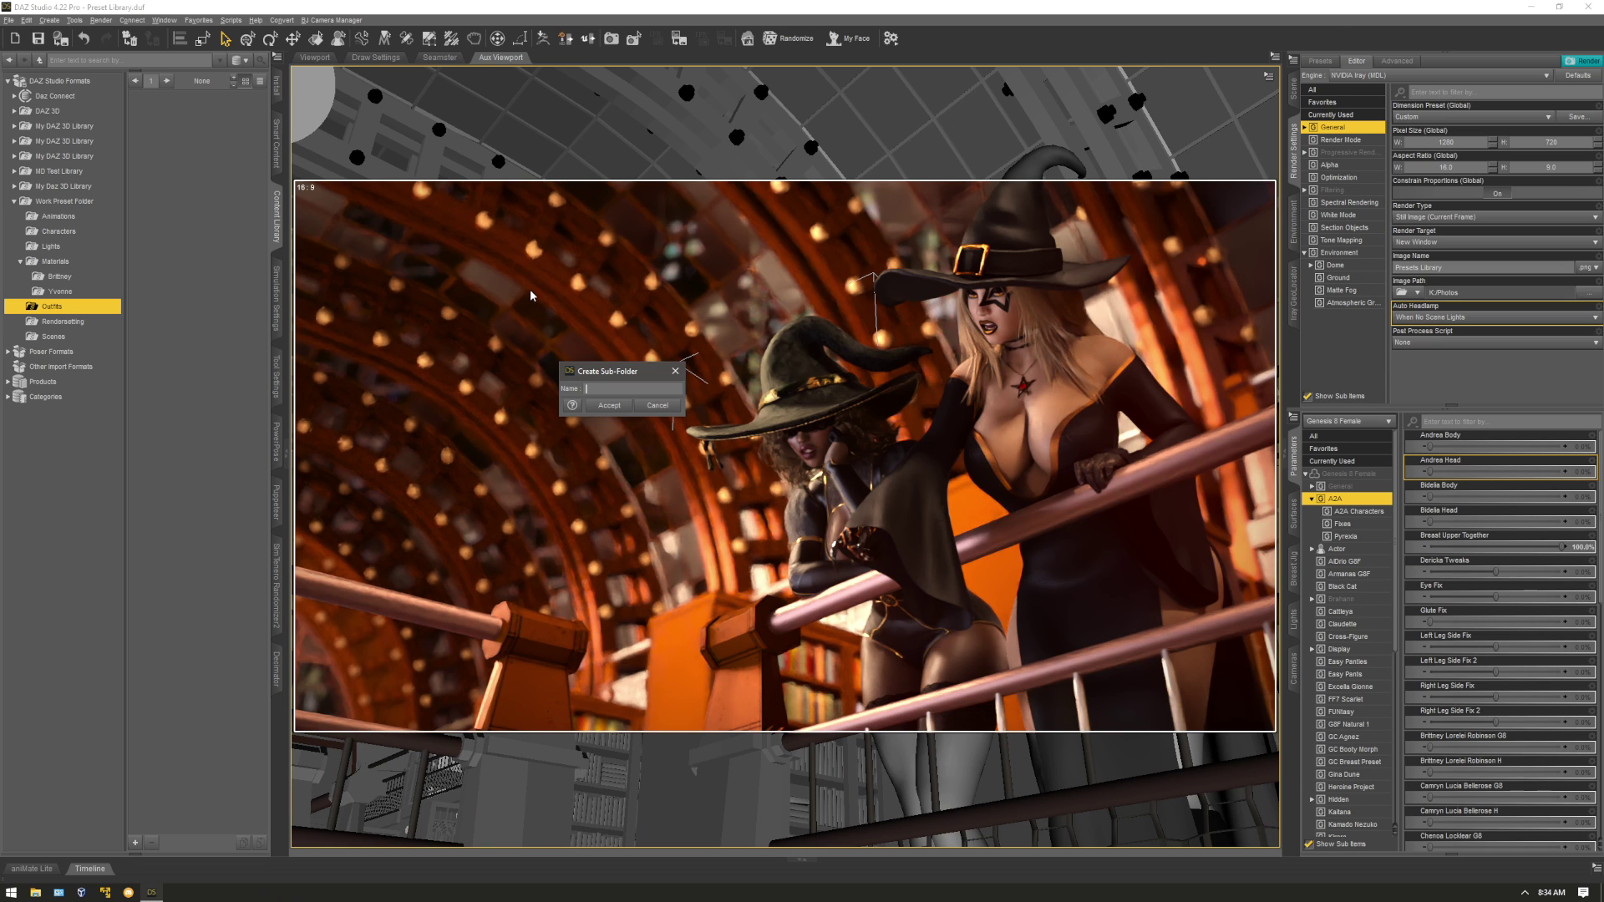
{"action": "type", "text": "Brinnte"}
{"action": "type", "text": "tney"}
{"action": "key", "text": "Return"}
Create a second sub-folder inside the Outfits folder, named with the dark-haired character's first name.
{"action": "right_click", "coordinate": [60, 307]}
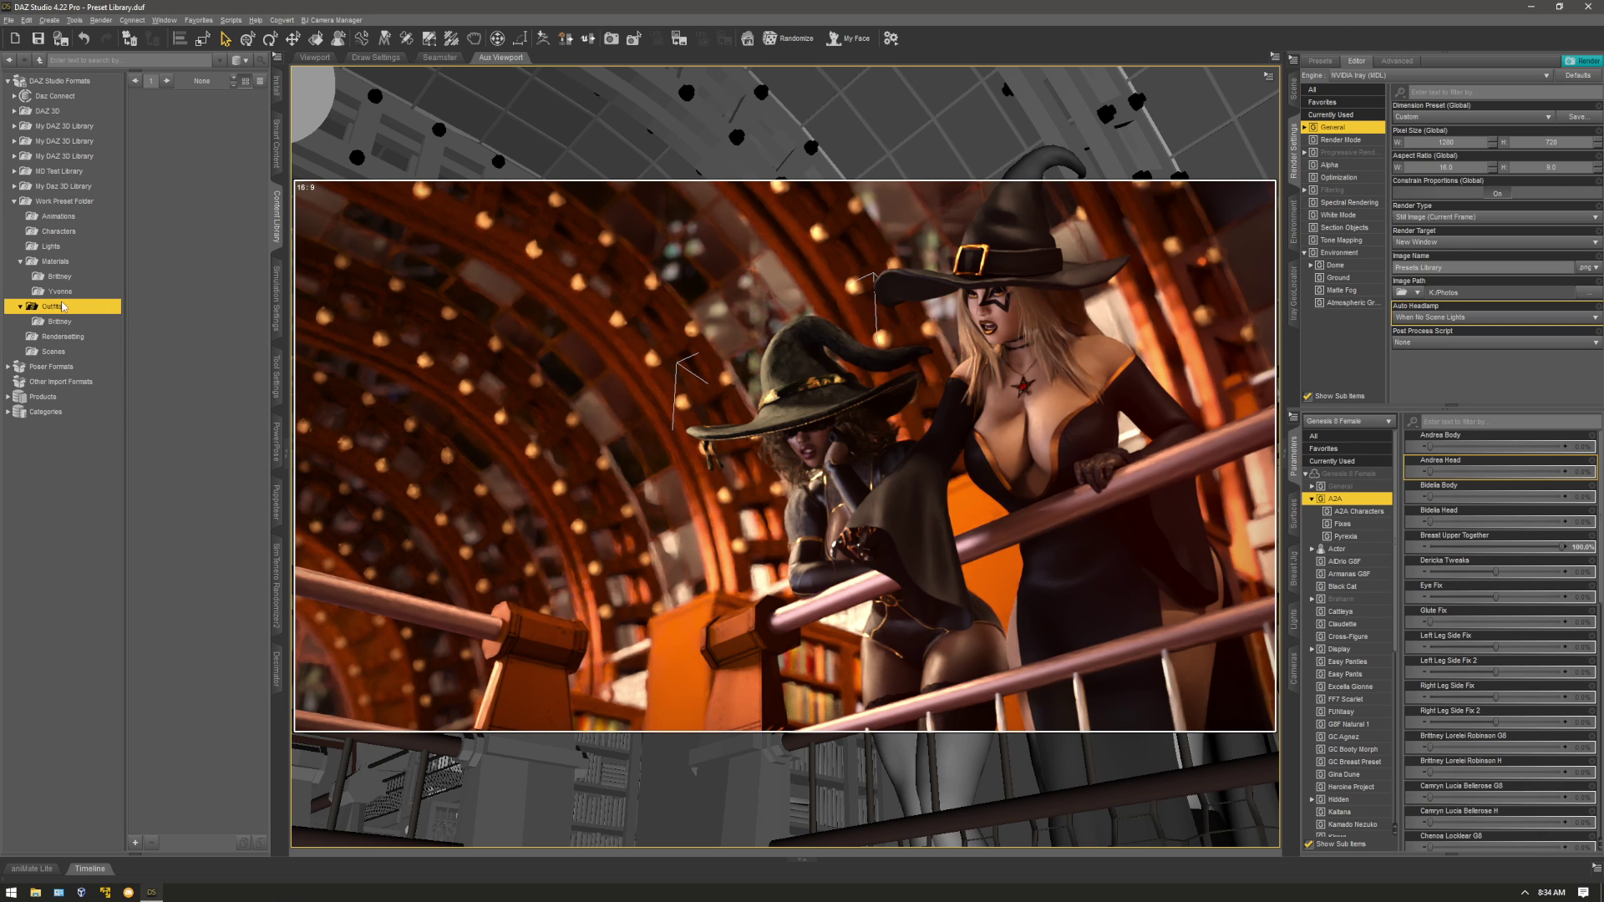
{"action": "left_click", "coordinate": [106, 309]}
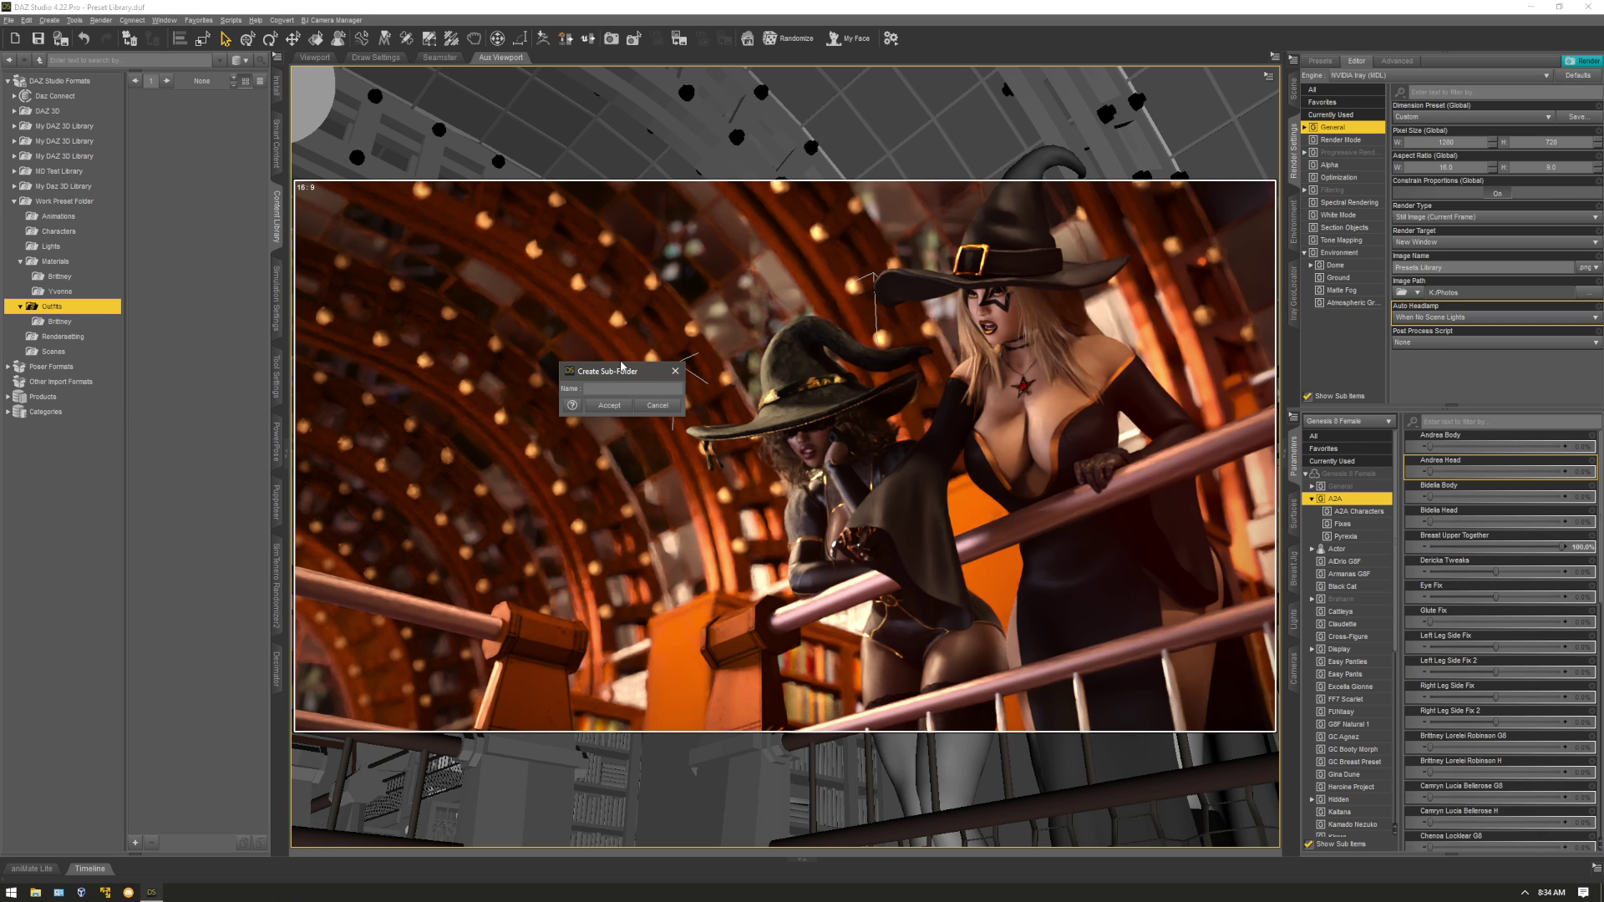
{"action": "type", "text": "Yvonne"}
{"action": "key", "text": "Return"}
Browse the Outfits folder and the contents of its two character sub-folders.
{"action": "left_click", "coordinate": [55, 306]}
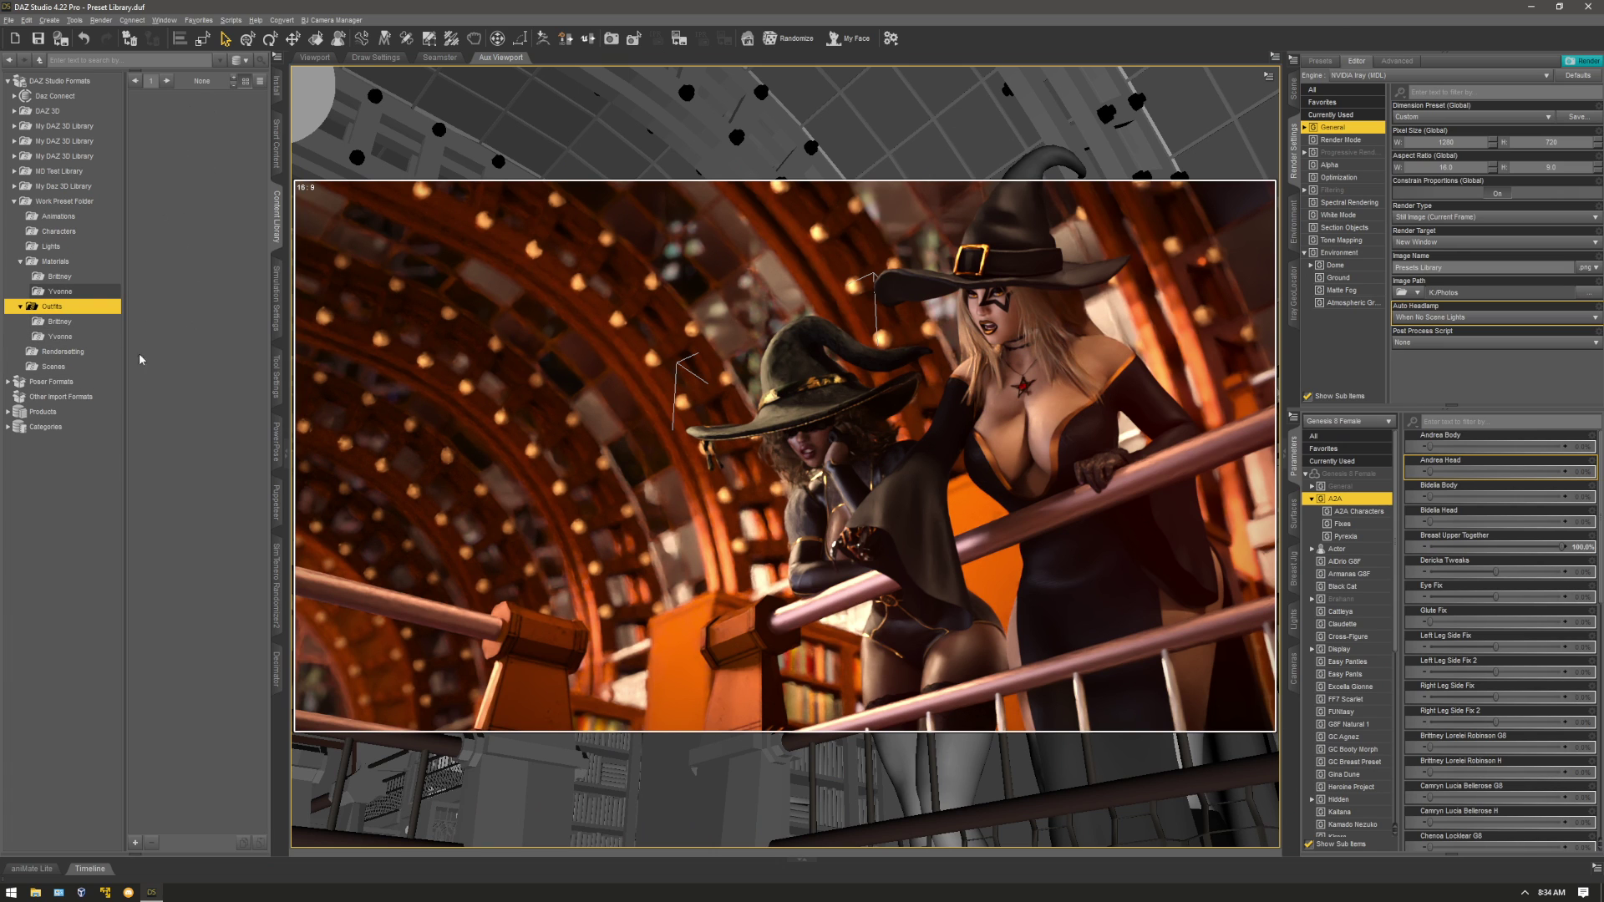
{"action": "left_click", "coordinate": [60, 321]}
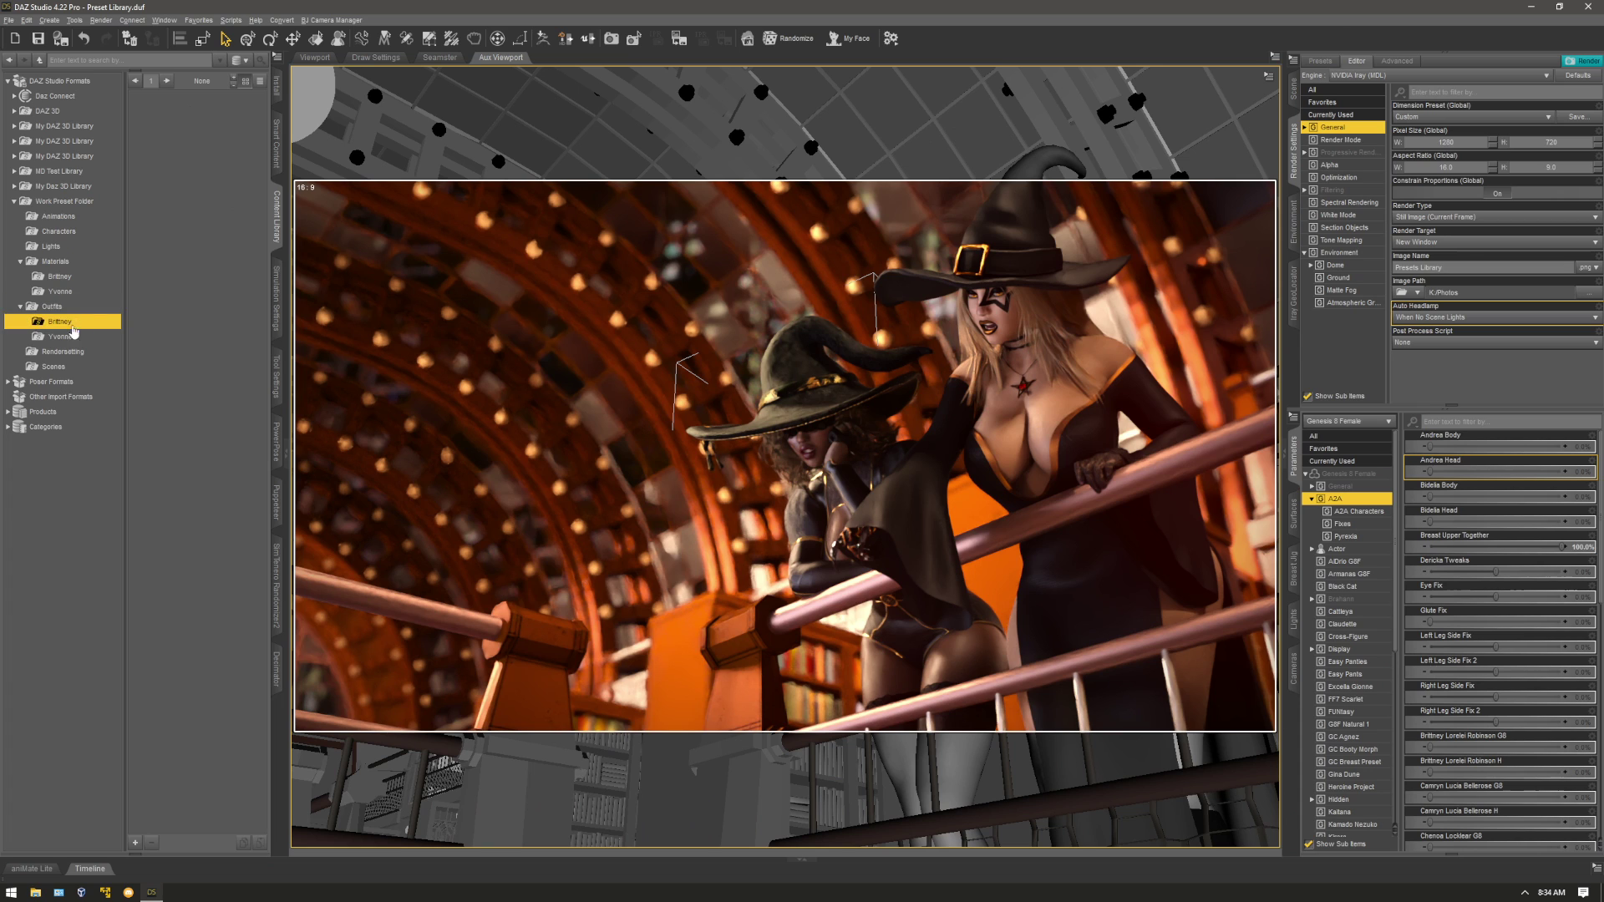
{"action": "left_click", "coordinate": [68, 333]}
{"action": "left_click", "coordinate": [67, 325]}
{"action": "left_click", "coordinate": [68, 334]}
{"action": "left_click", "coordinate": [67, 325]}
{"action": "left_click", "coordinate": [65, 333]}
{"action": "left_click", "coordinate": [65, 323]}
{"action": "left_click", "coordinate": [54, 308]}
{"action": "left_click", "coordinate": [67, 323]}
{"action": "left_click", "coordinate": [72, 336]}
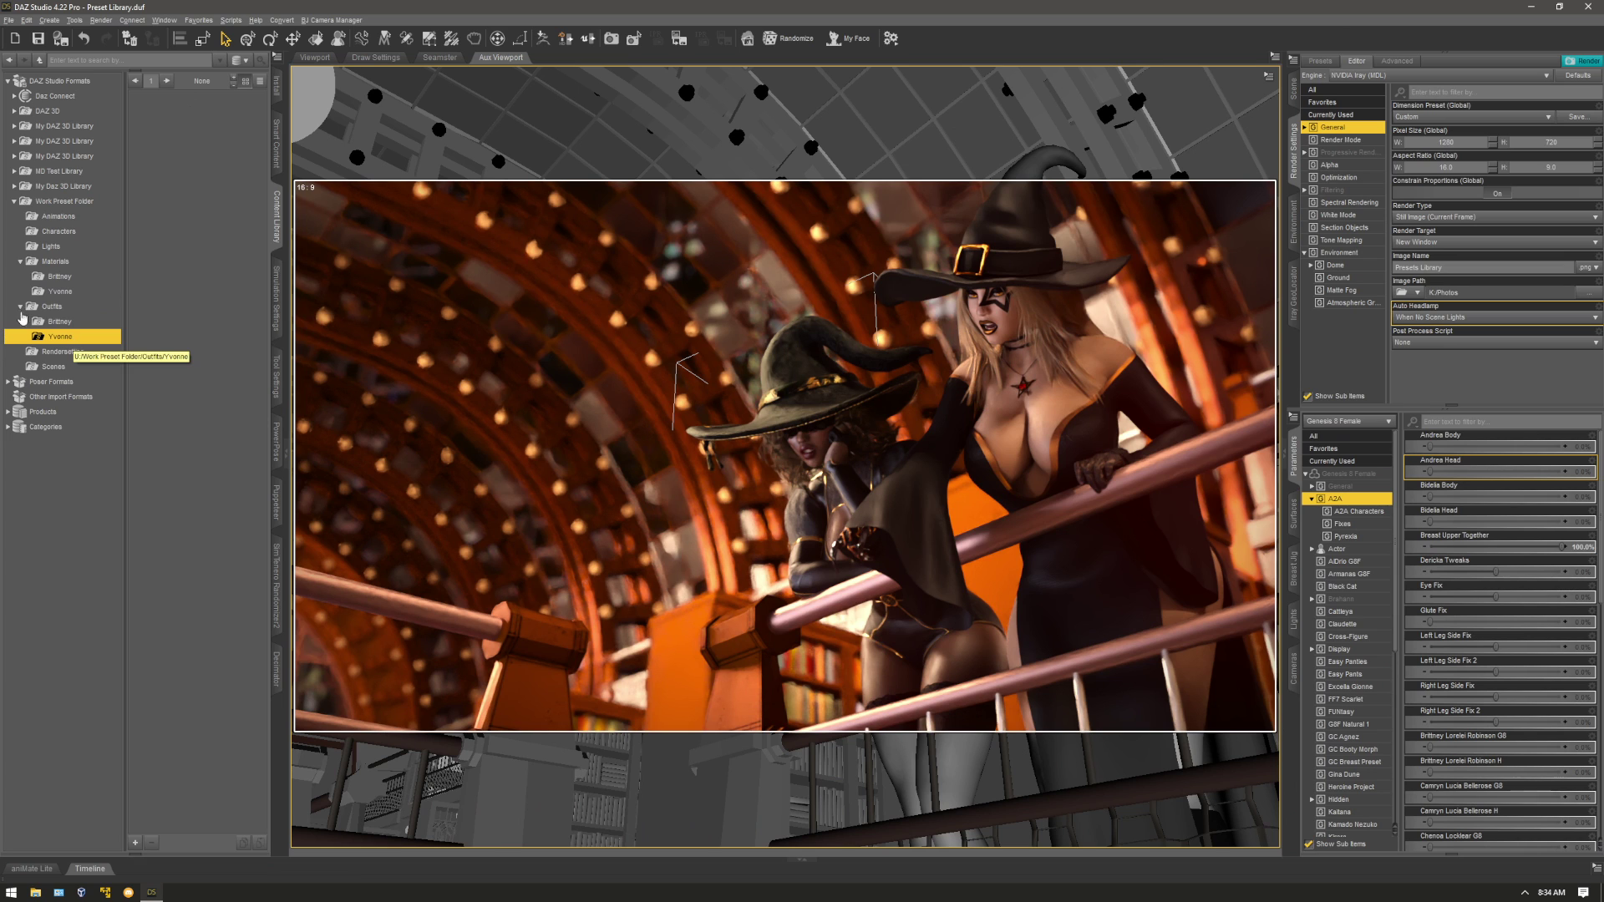
{"action": "right_click", "coordinate": [66, 206]}
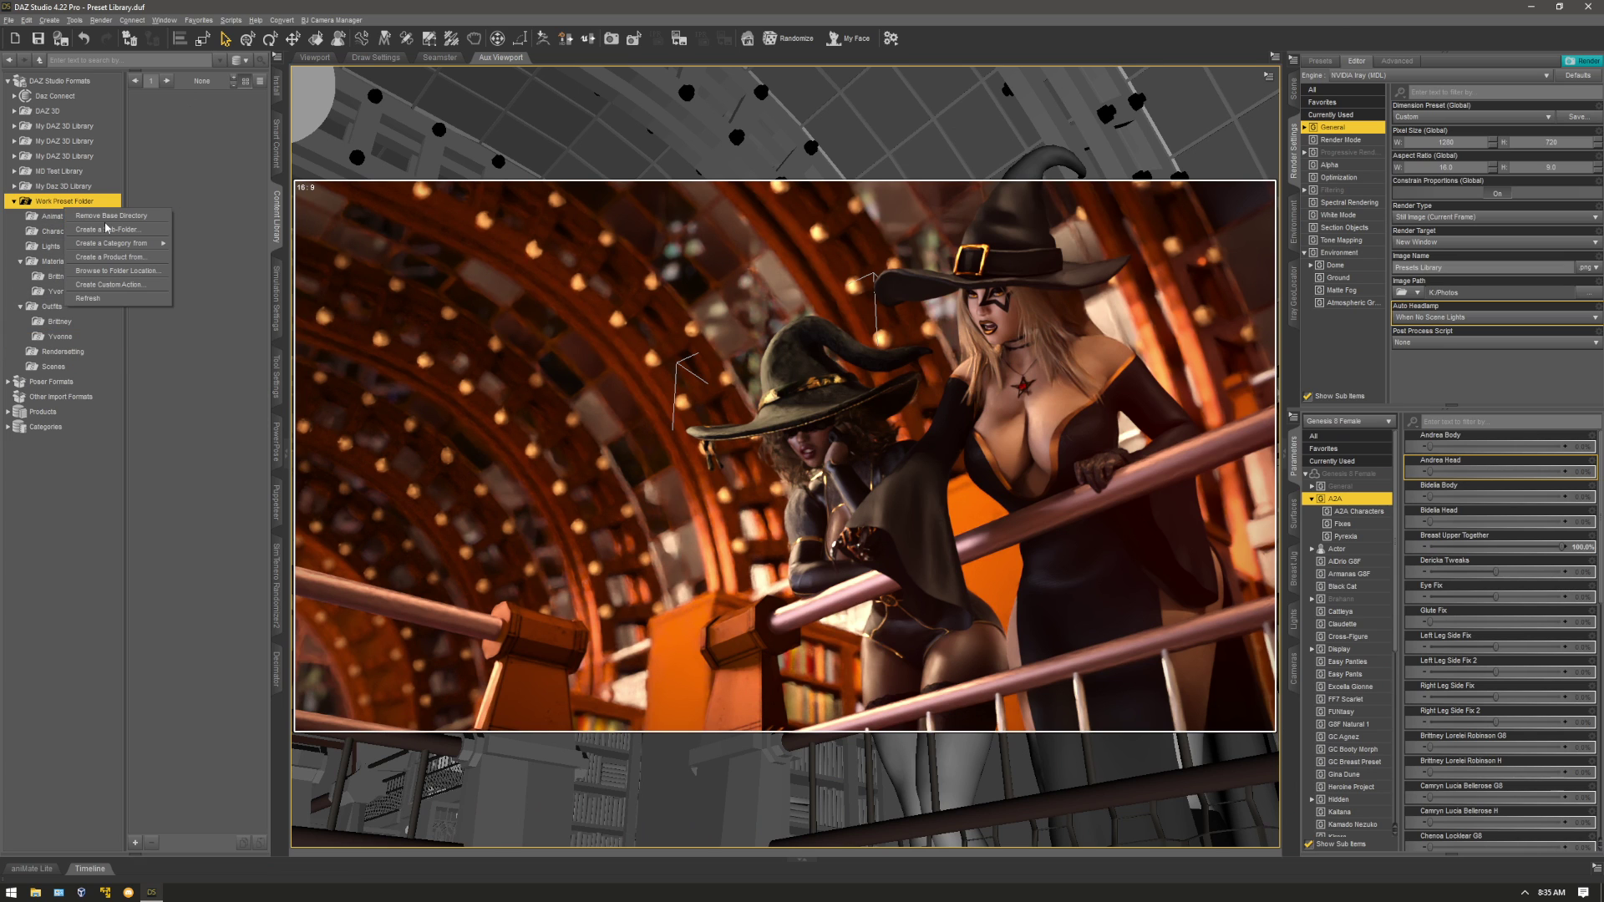
{"action": "left_click", "coordinate": [207, 596]}
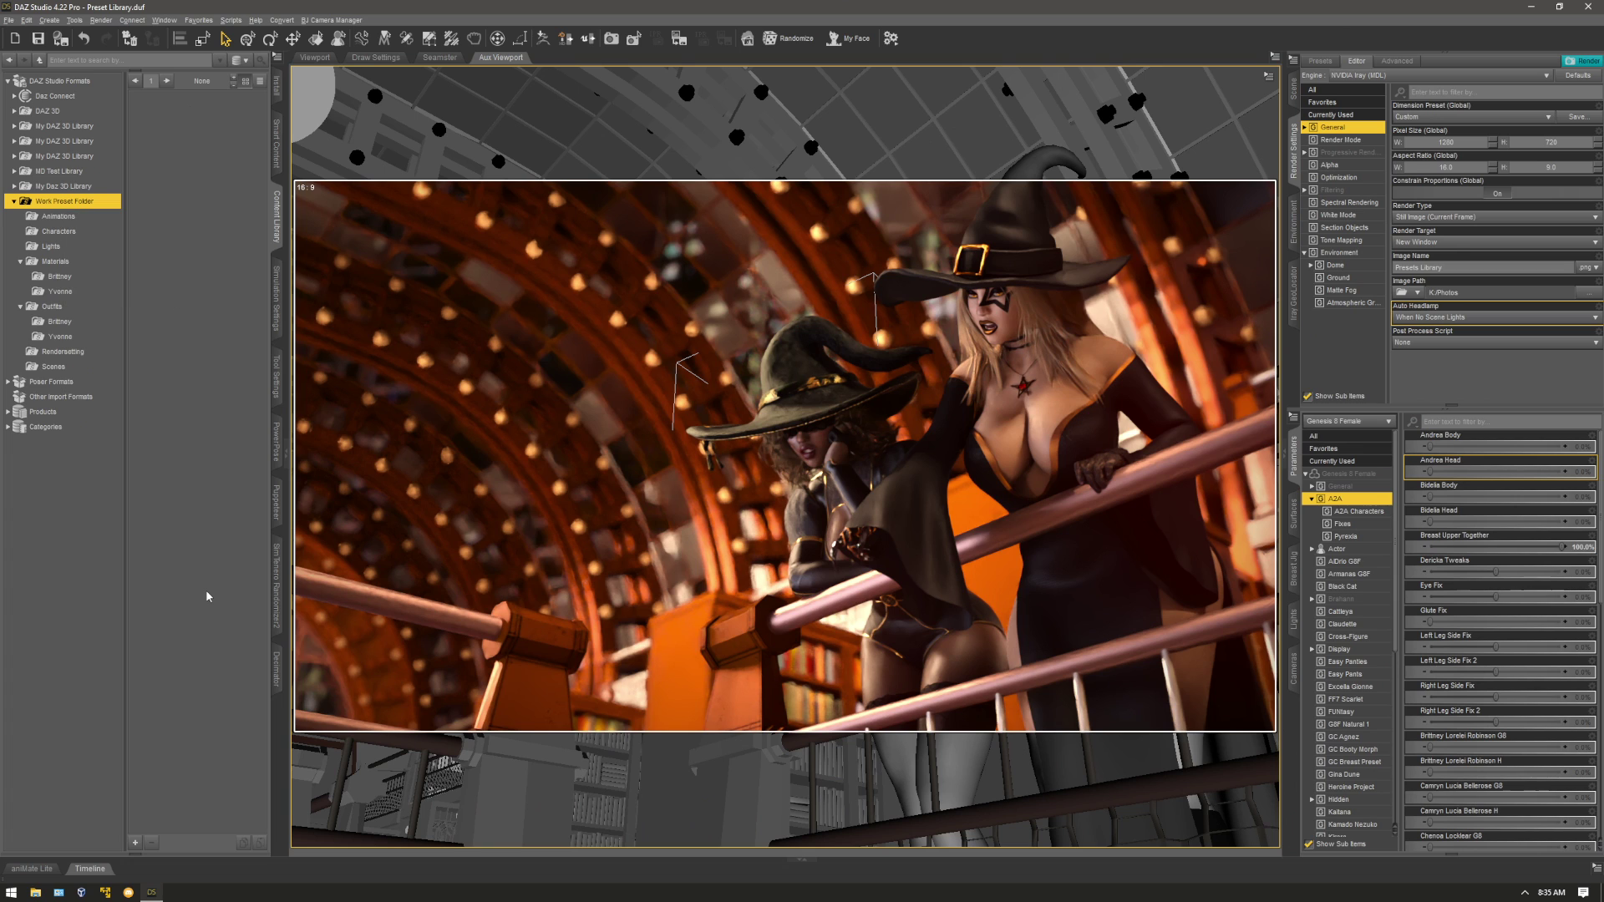
{"action": "left_click", "coordinate": [135, 844]}
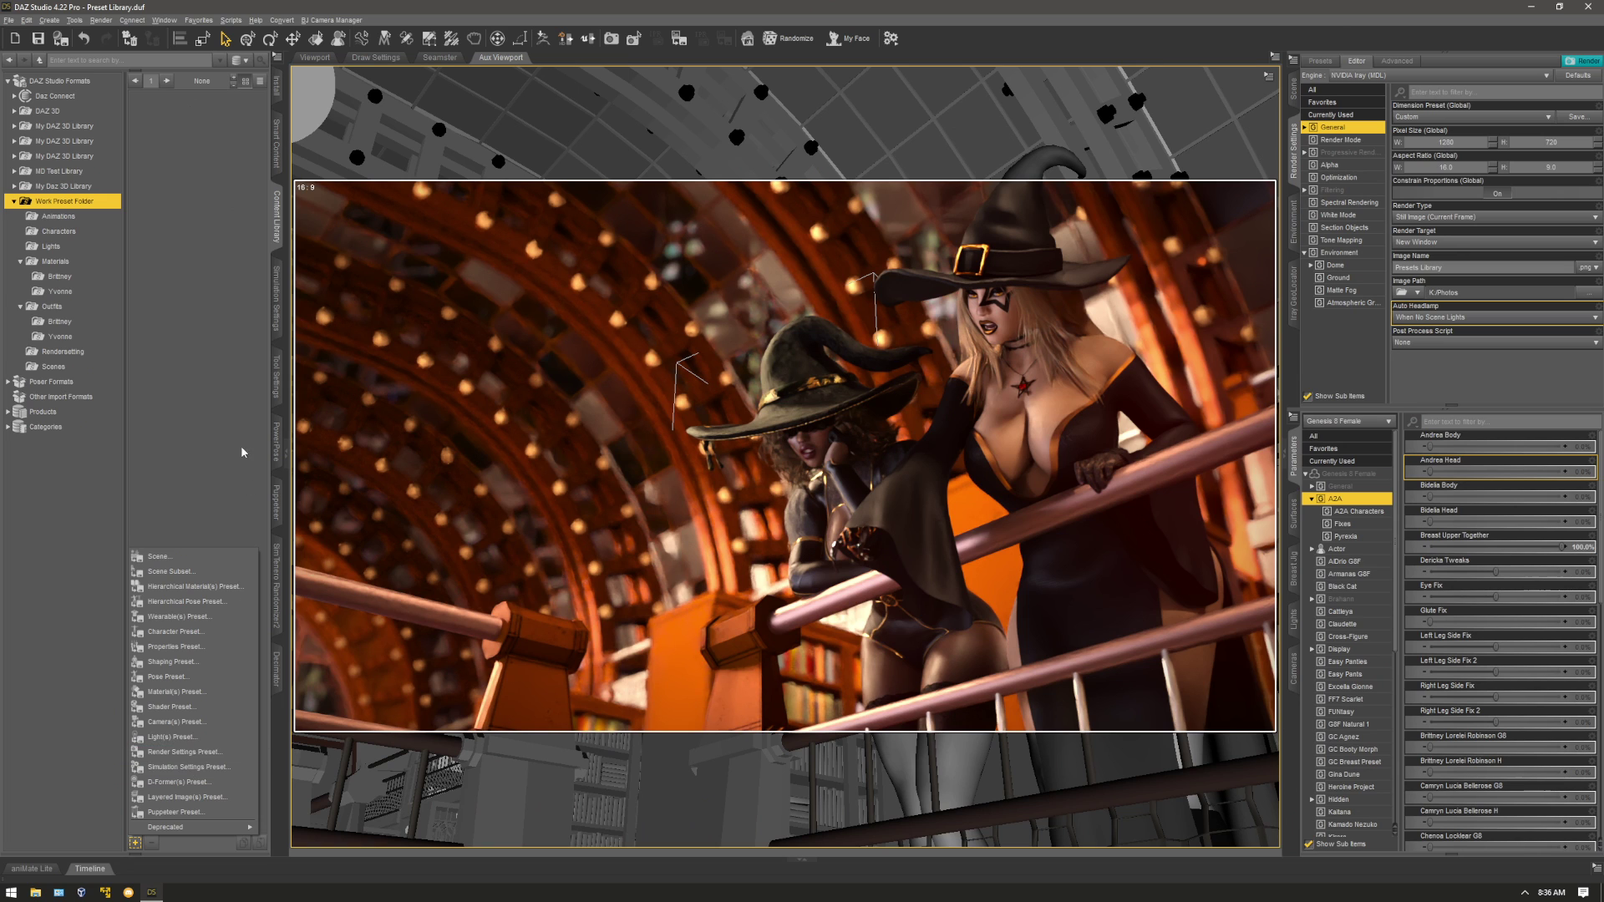
{"action": "left_click", "coordinate": [206, 403]}
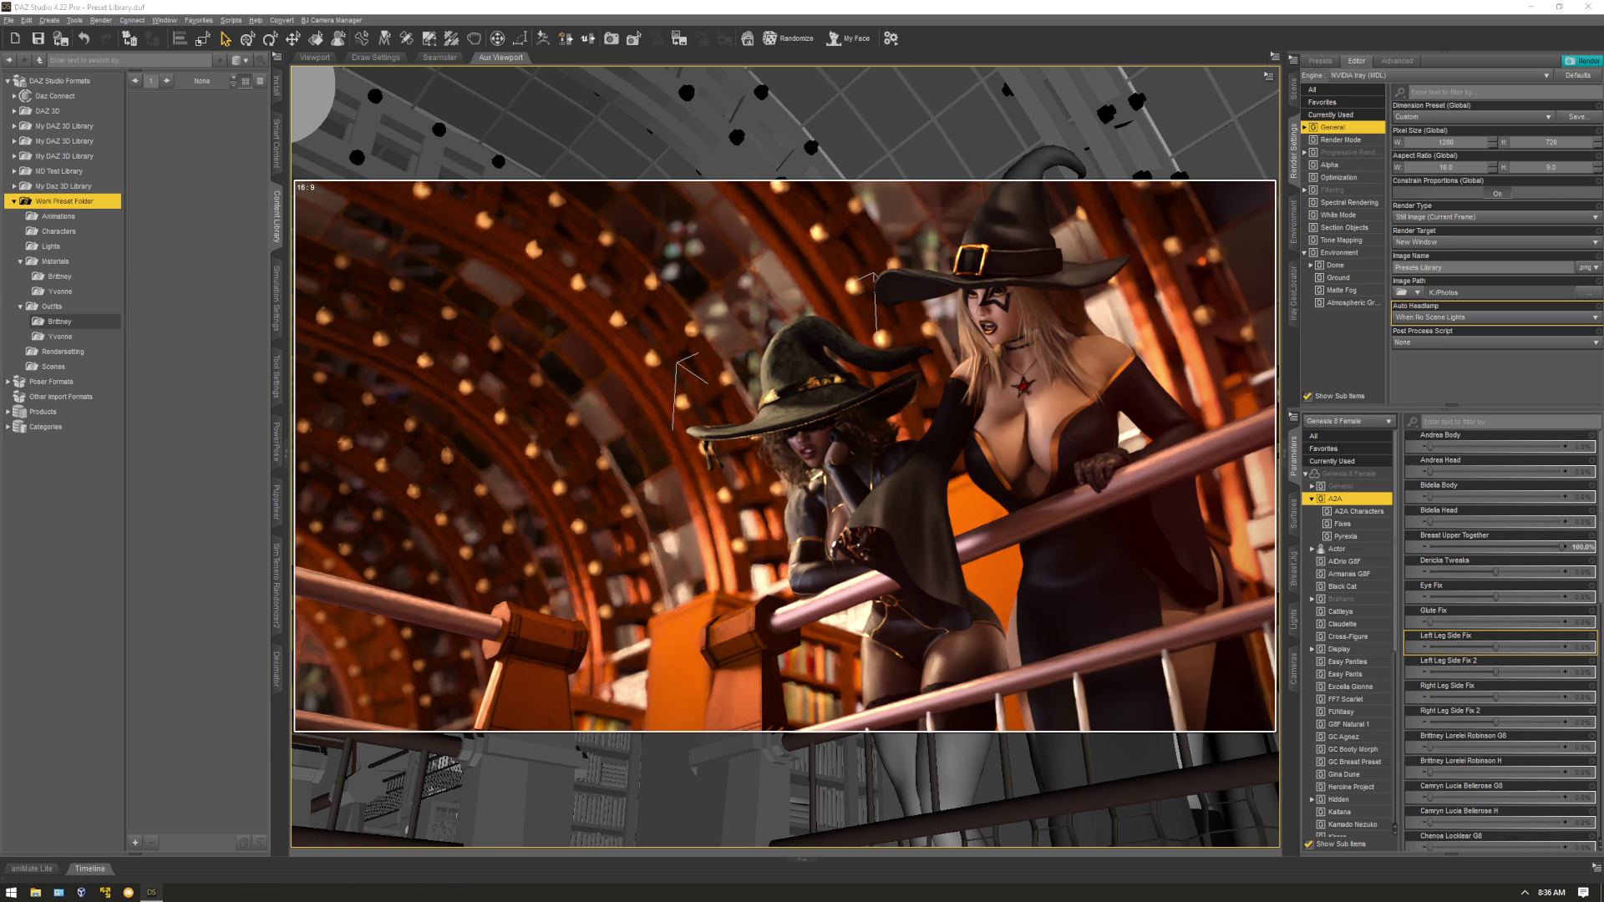
Switch to File Explorer, open the Work Preset Folder on the U: drive, and examine its Animations and Characters sub-folders.
{"action": "left_click_drag", "start_coordinate": [853, 344], "coordinate": [777, 331]}
{"action": "double_click", "coordinate": [778, 331]}
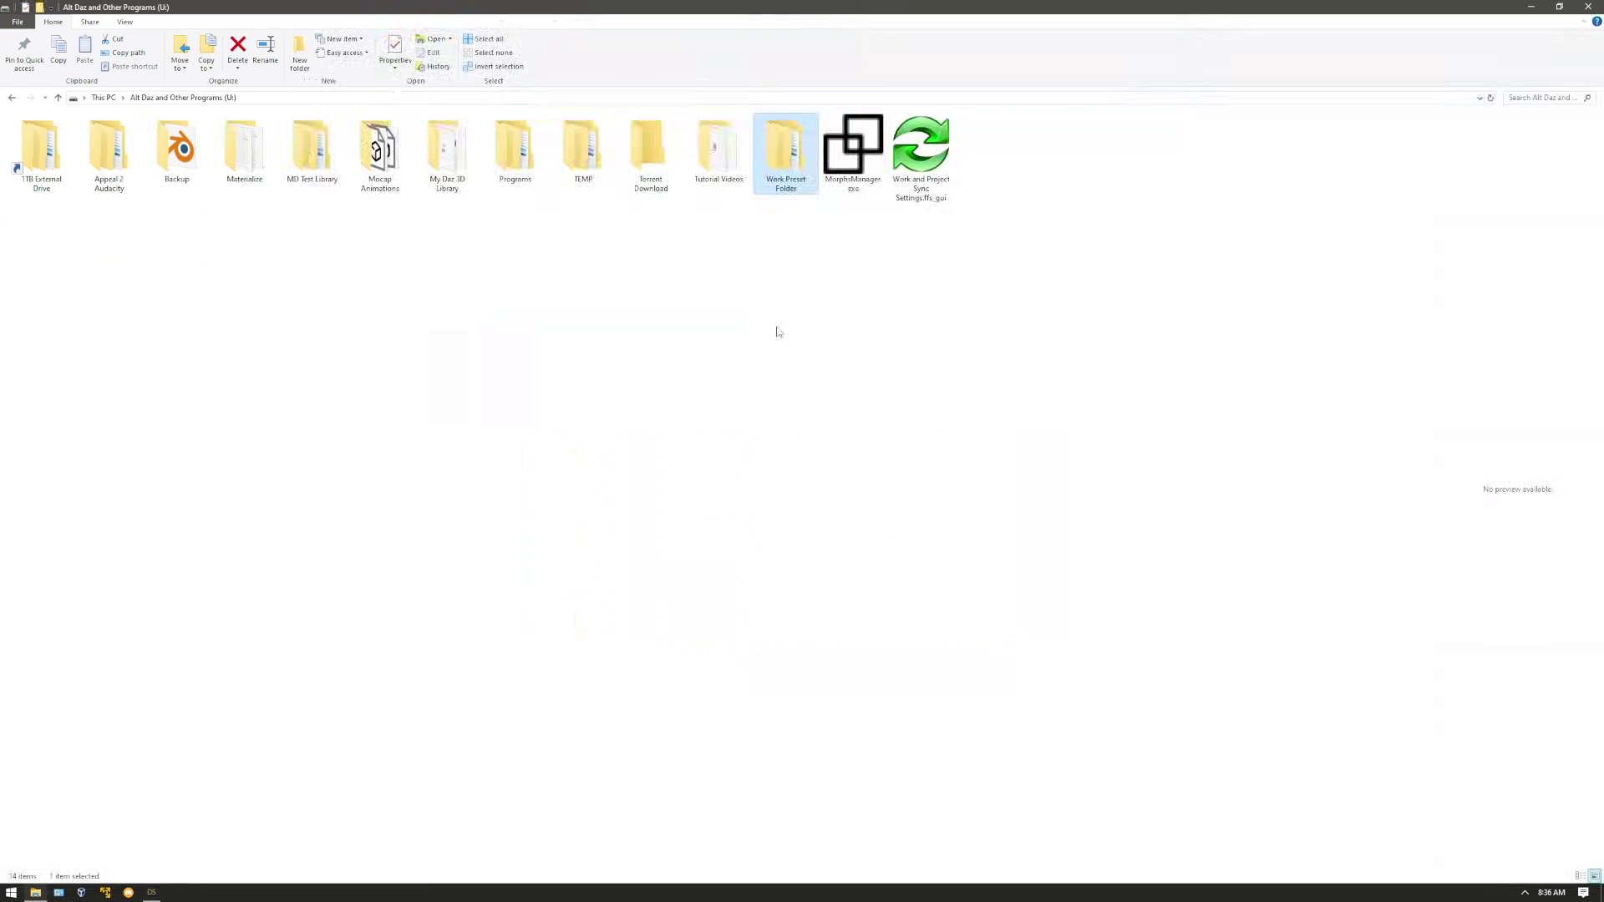
{"action": "left_click", "coordinate": [727, 354]}
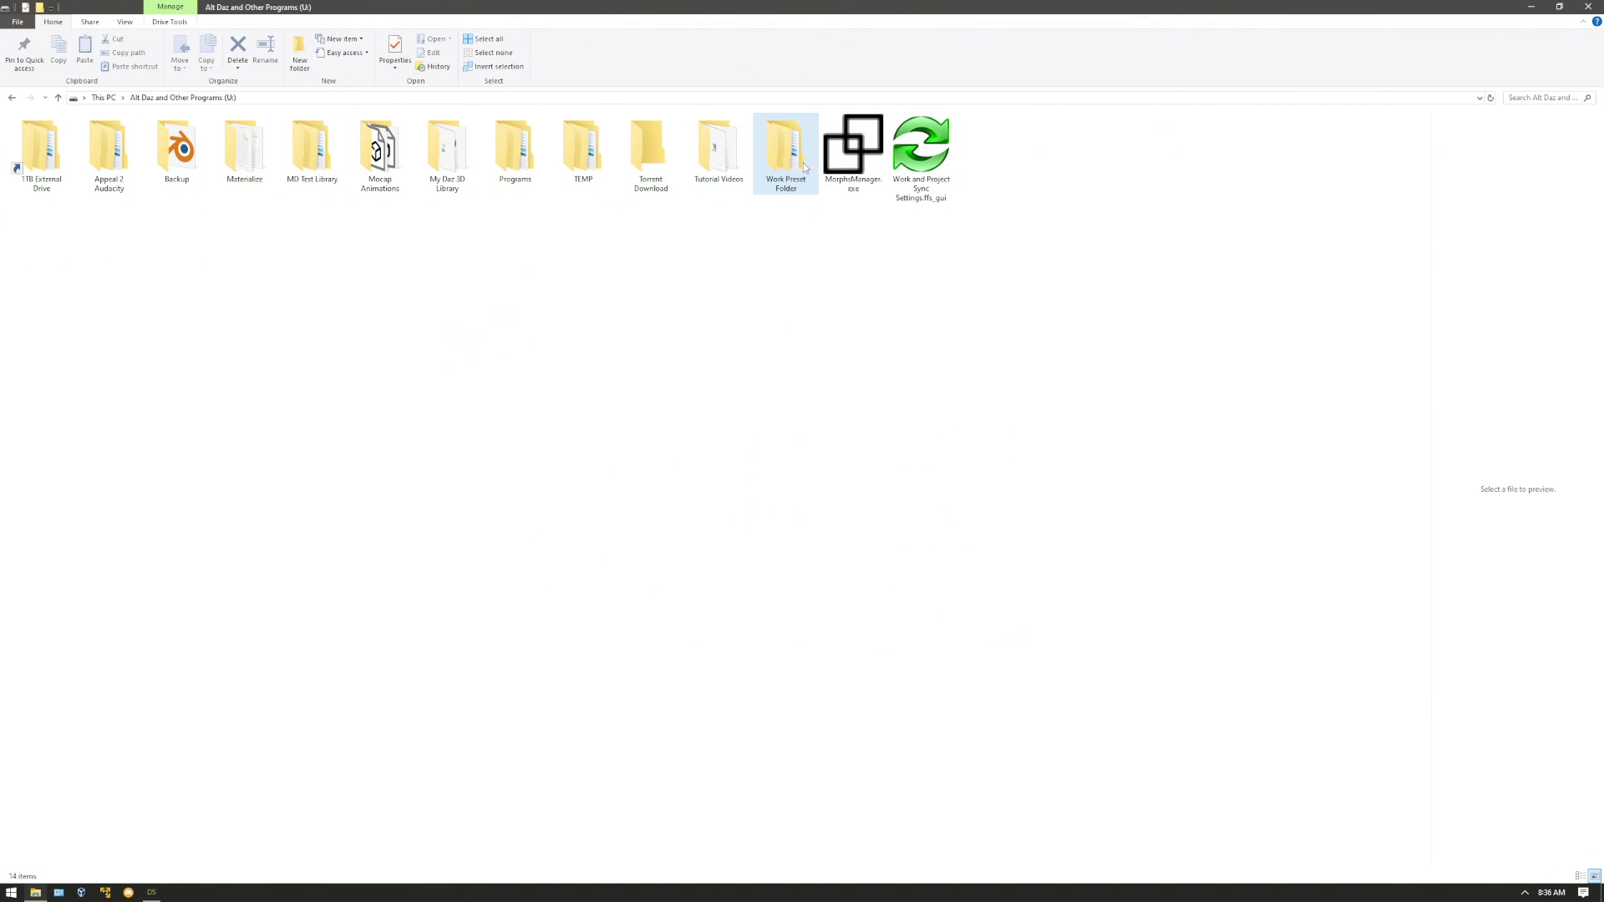
{"action": "double_click", "coordinate": [783, 192]}
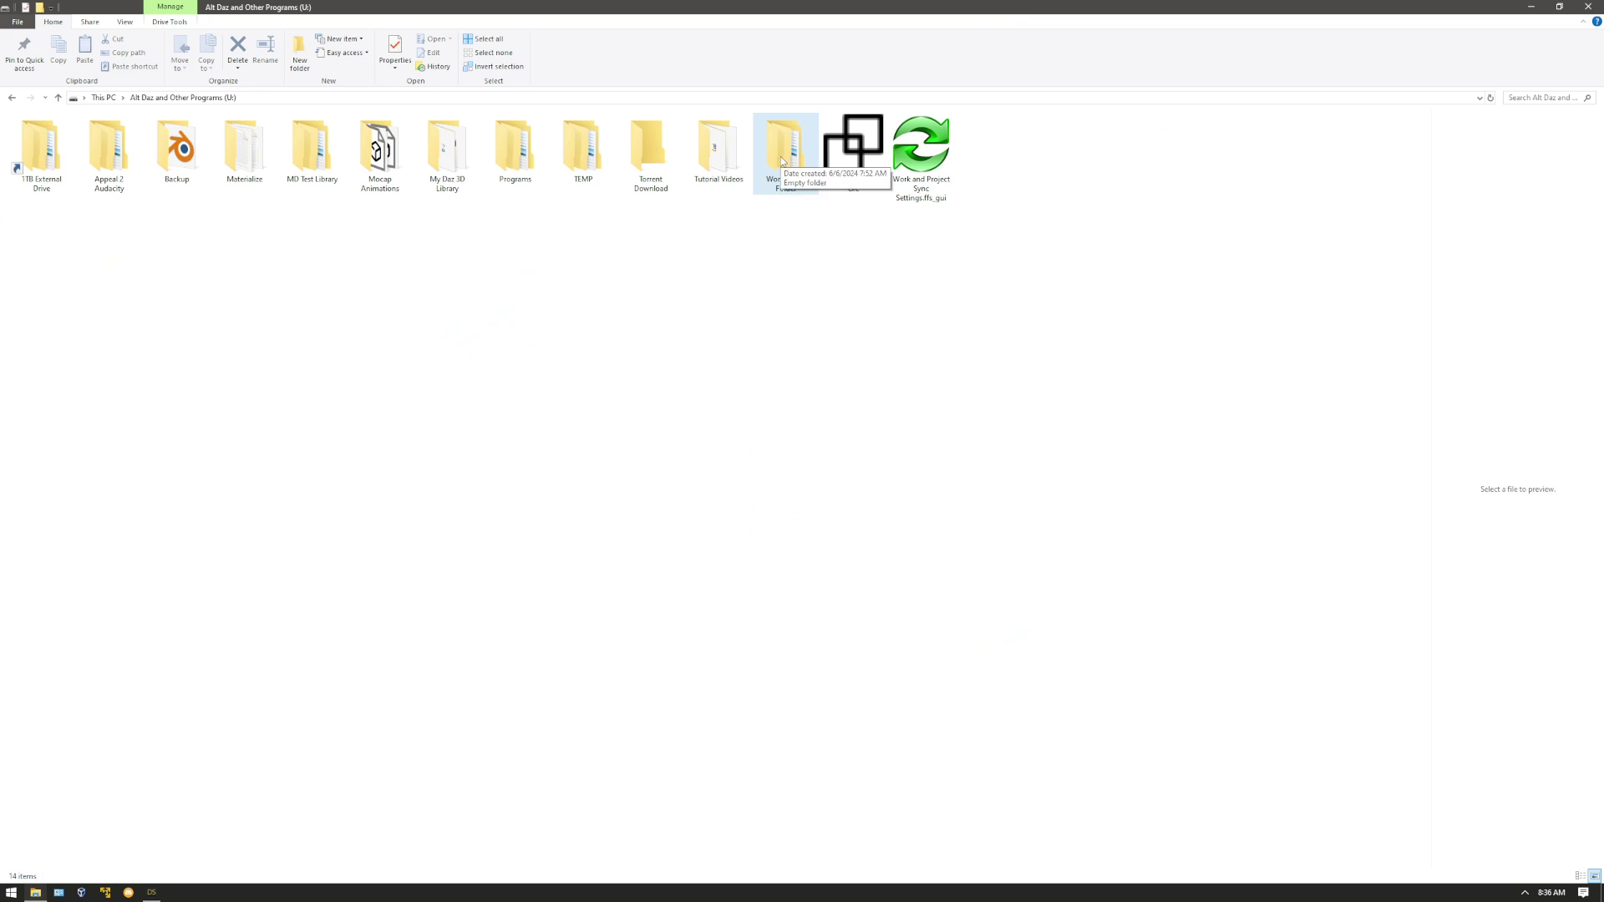
{"action": "left_click", "coordinate": [76, 139]}
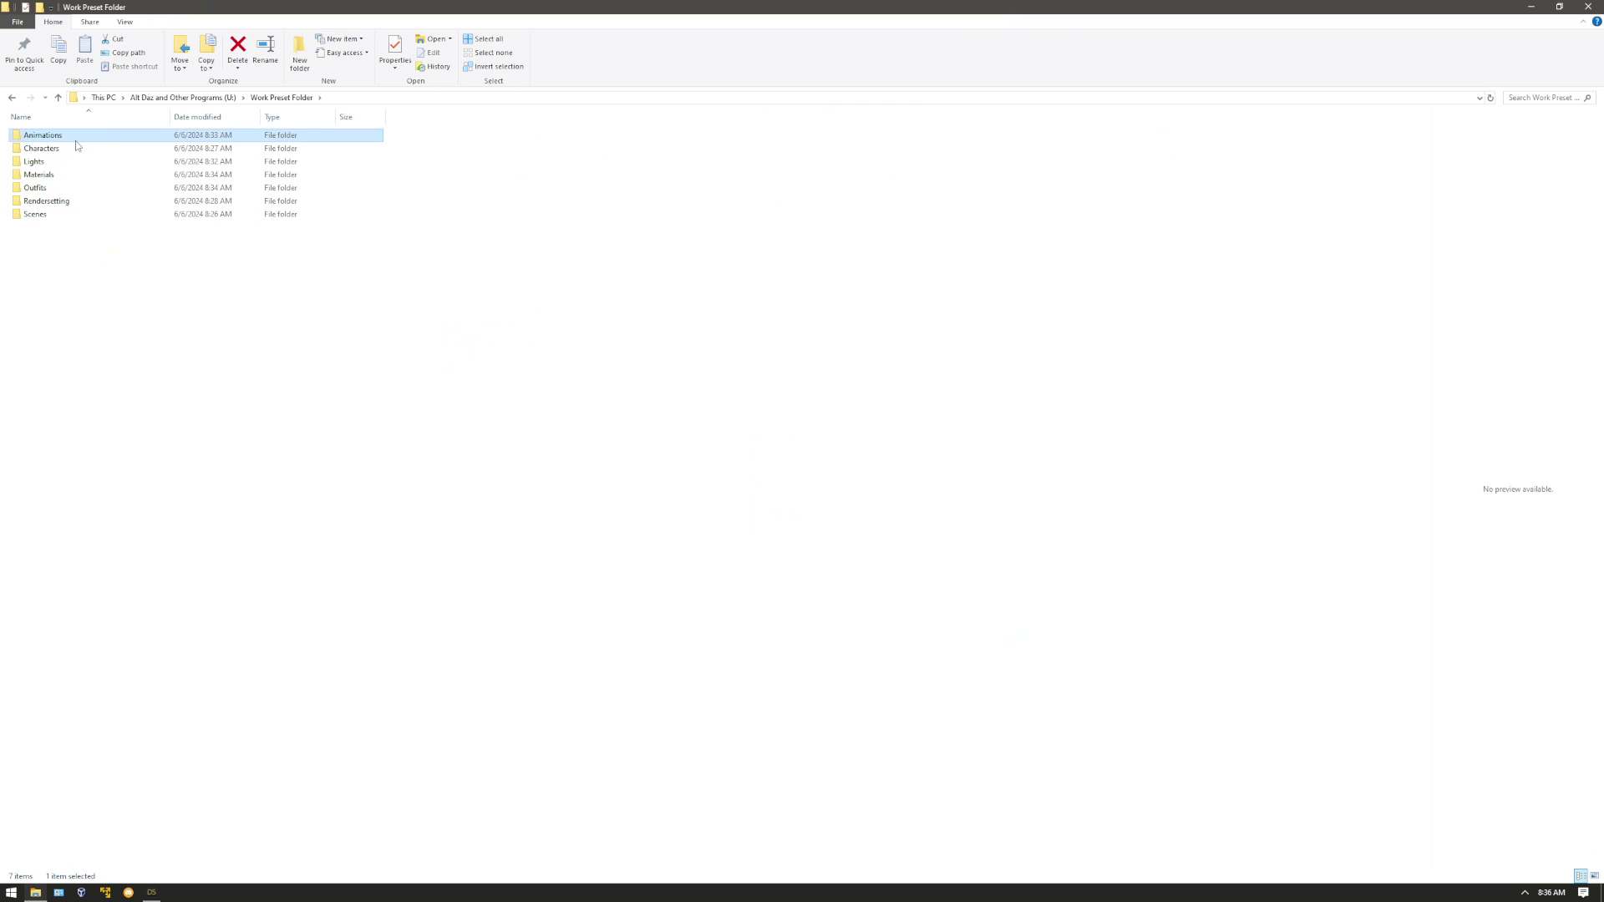
{"action": "double_click", "coordinate": [75, 141]}
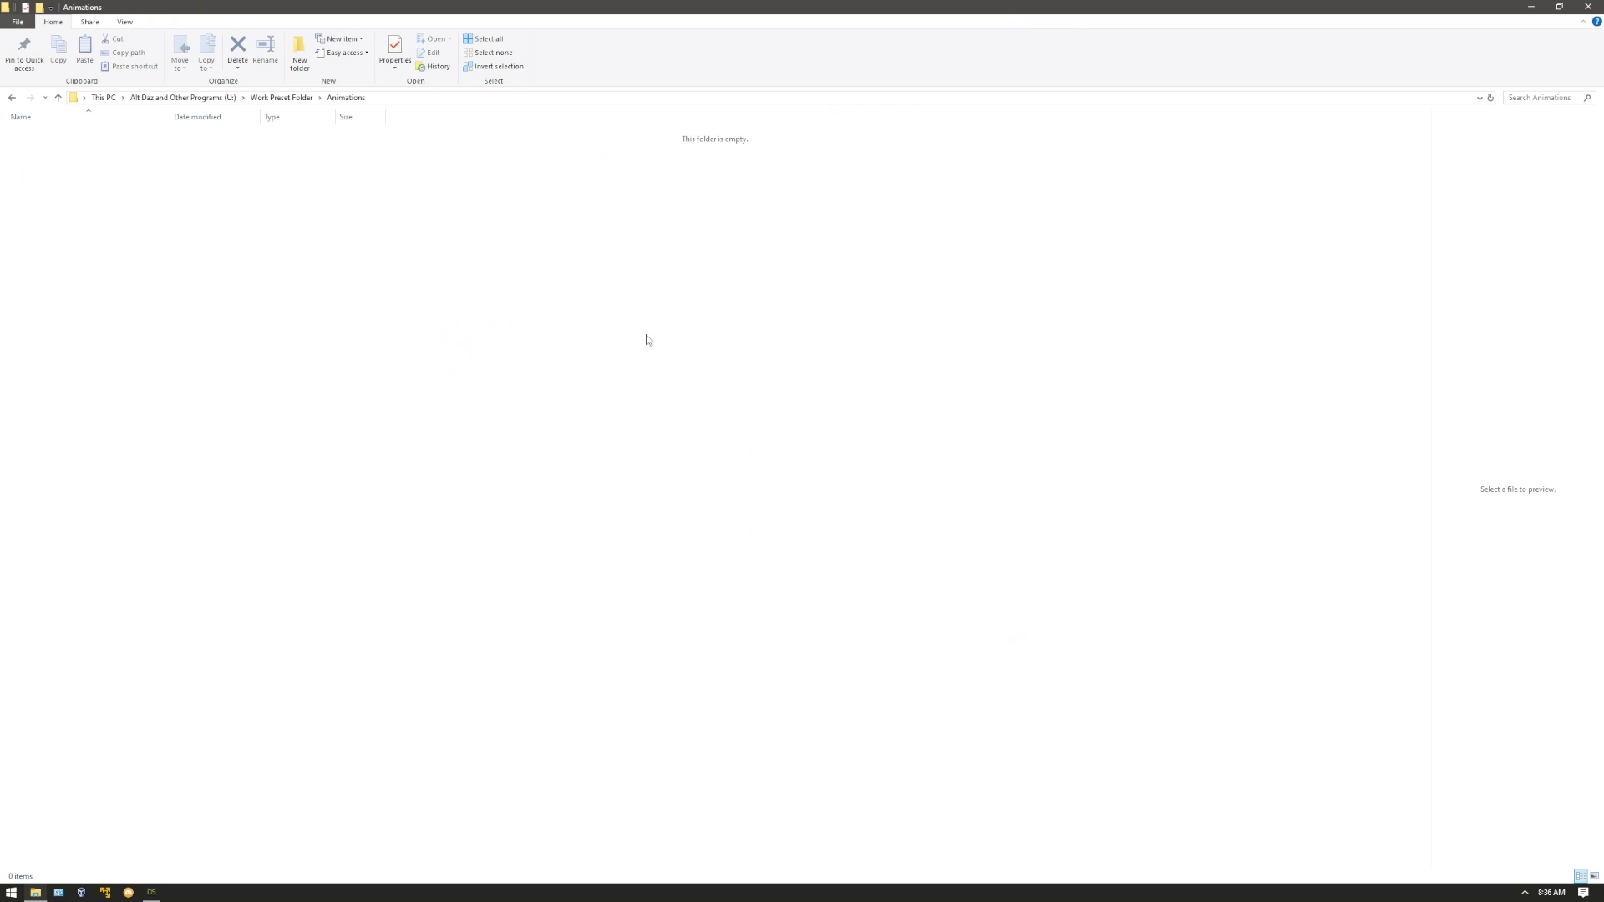
{"action": "left_click", "coordinate": [11, 98]}
{"action": "double_click", "coordinate": [68, 145]}
{"action": "left_click", "coordinate": [12, 97]}
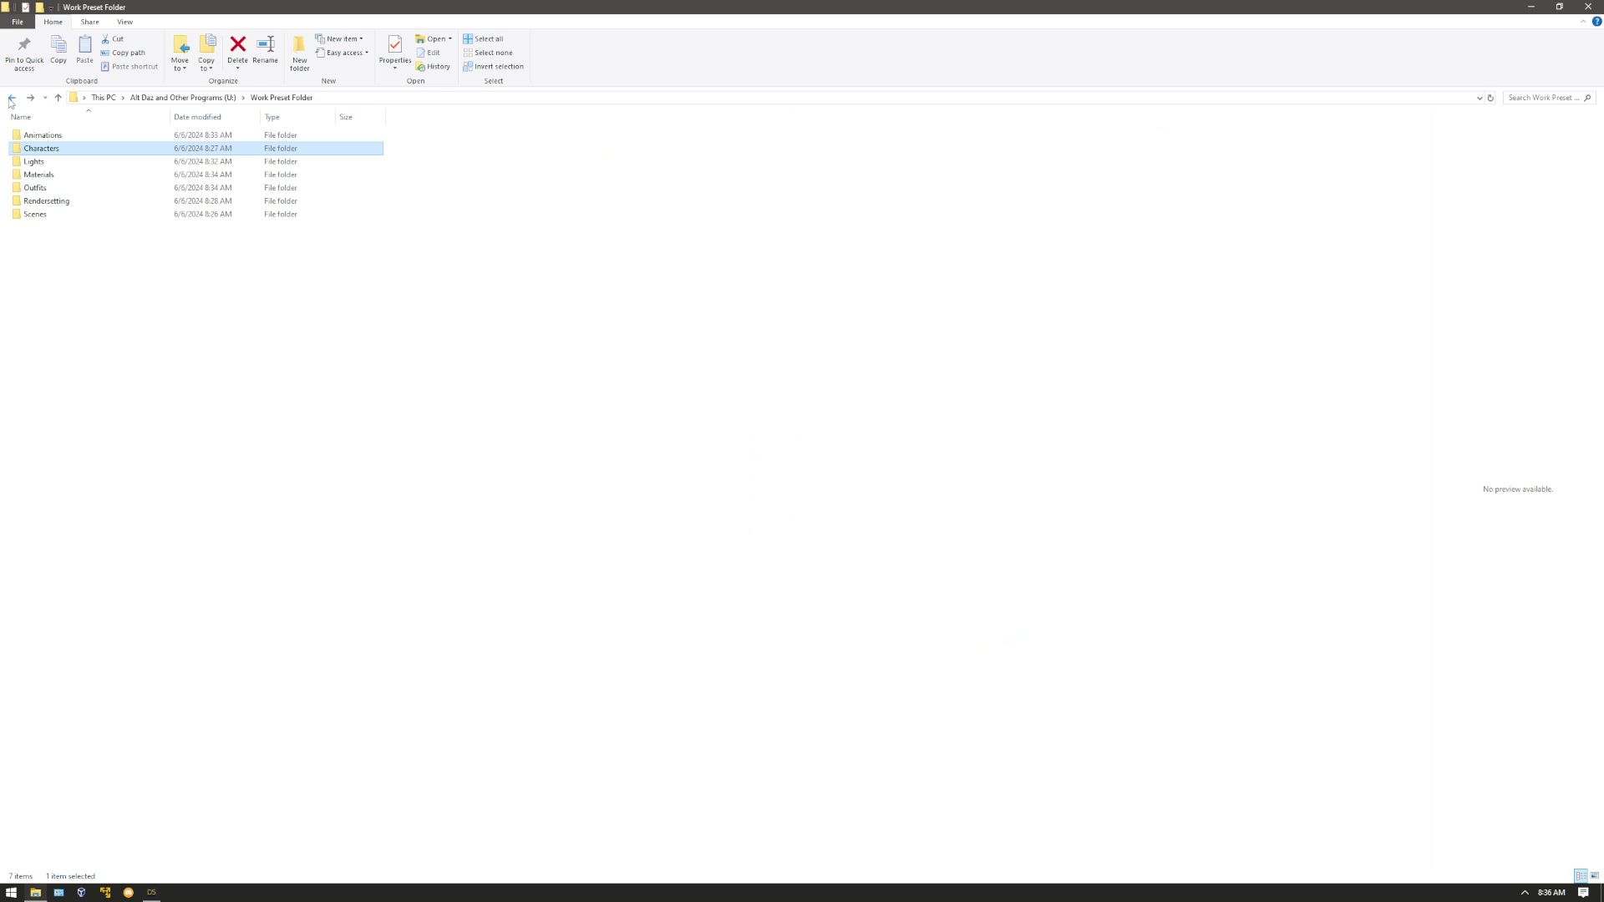
Examine the Work Preset Folder's Outfits folder and its first character sub-folder on disk, and open the Scenes folder.
{"action": "left_click", "coordinate": [41, 165]}
{"action": "left_click", "coordinate": [50, 176]}
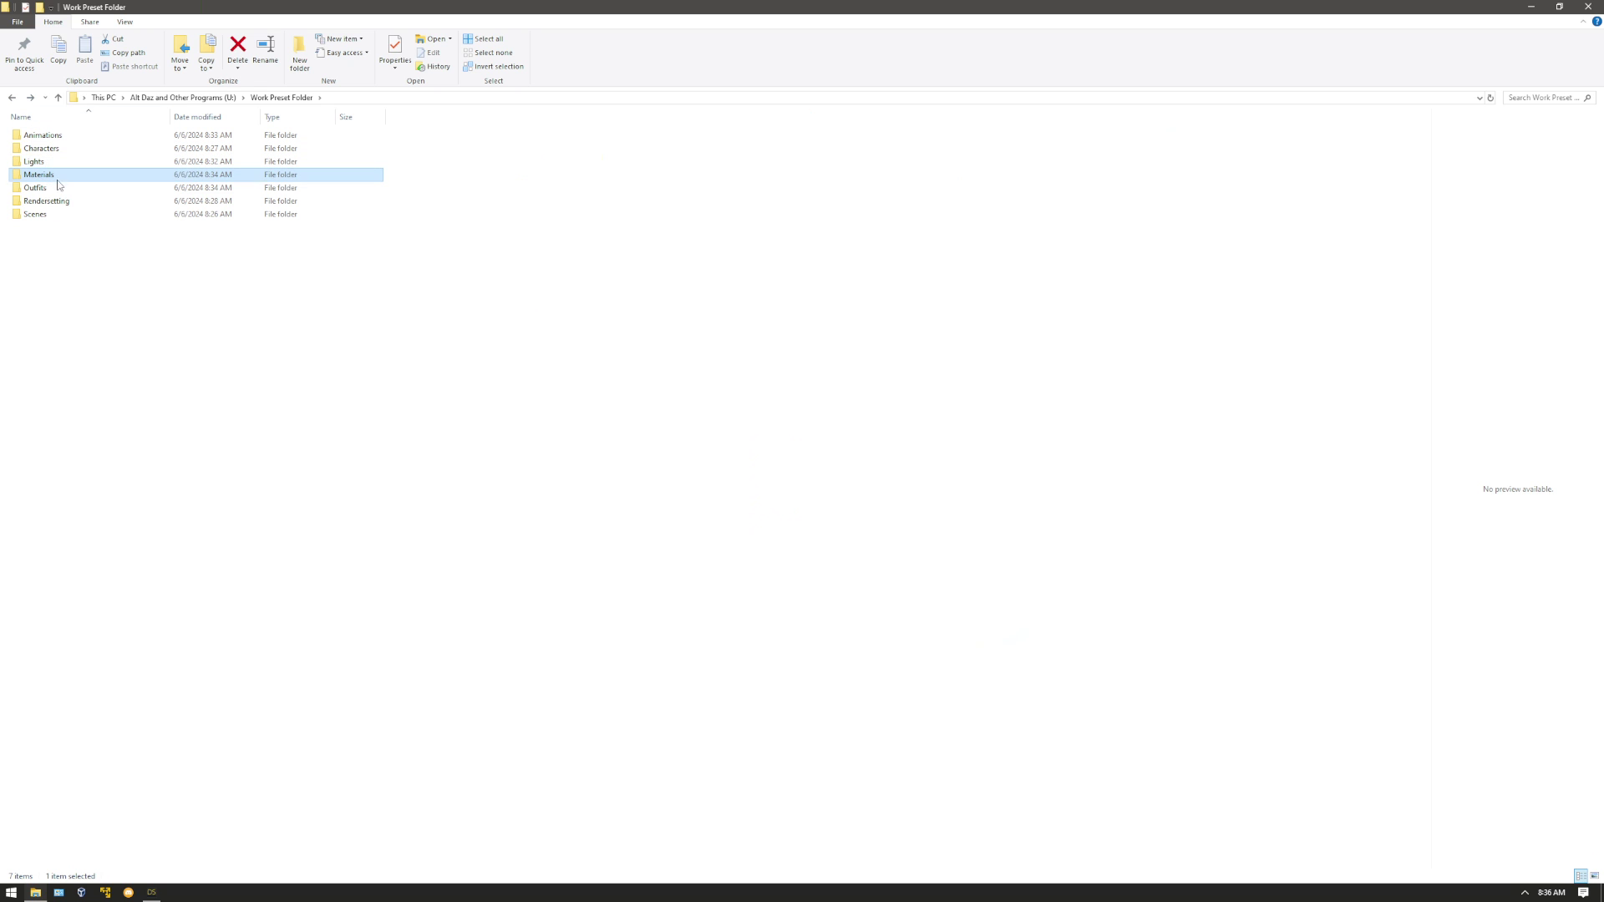
{"action": "double_click", "coordinate": [53, 189]}
{"action": "left_click", "coordinate": [50, 136]}
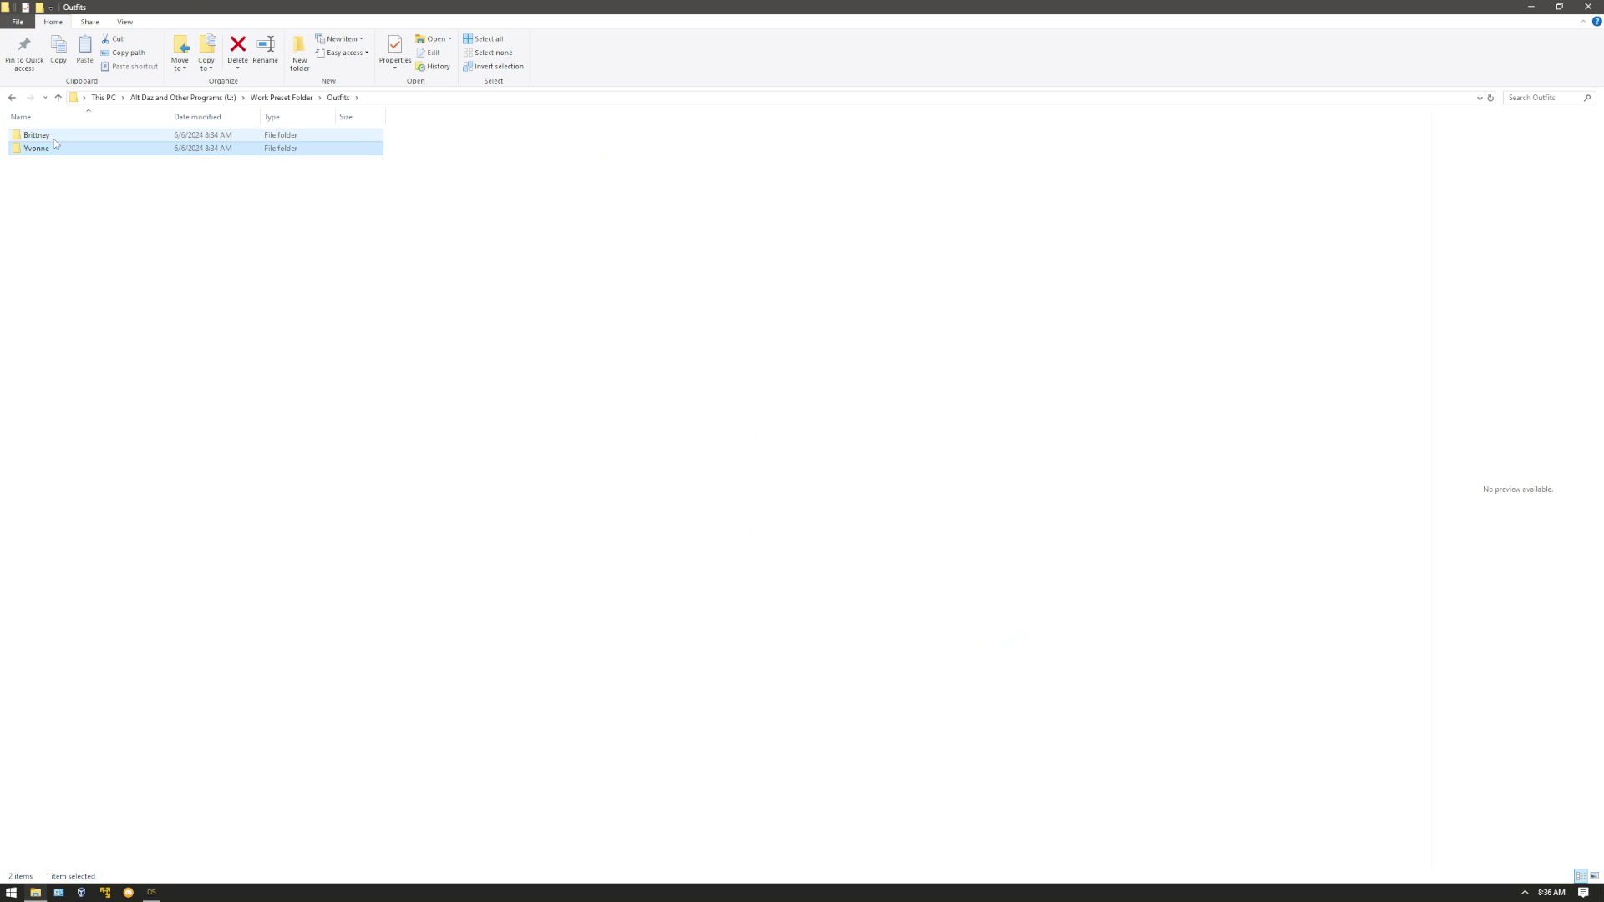
{"action": "double_click", "coordinate": [54, 138]}
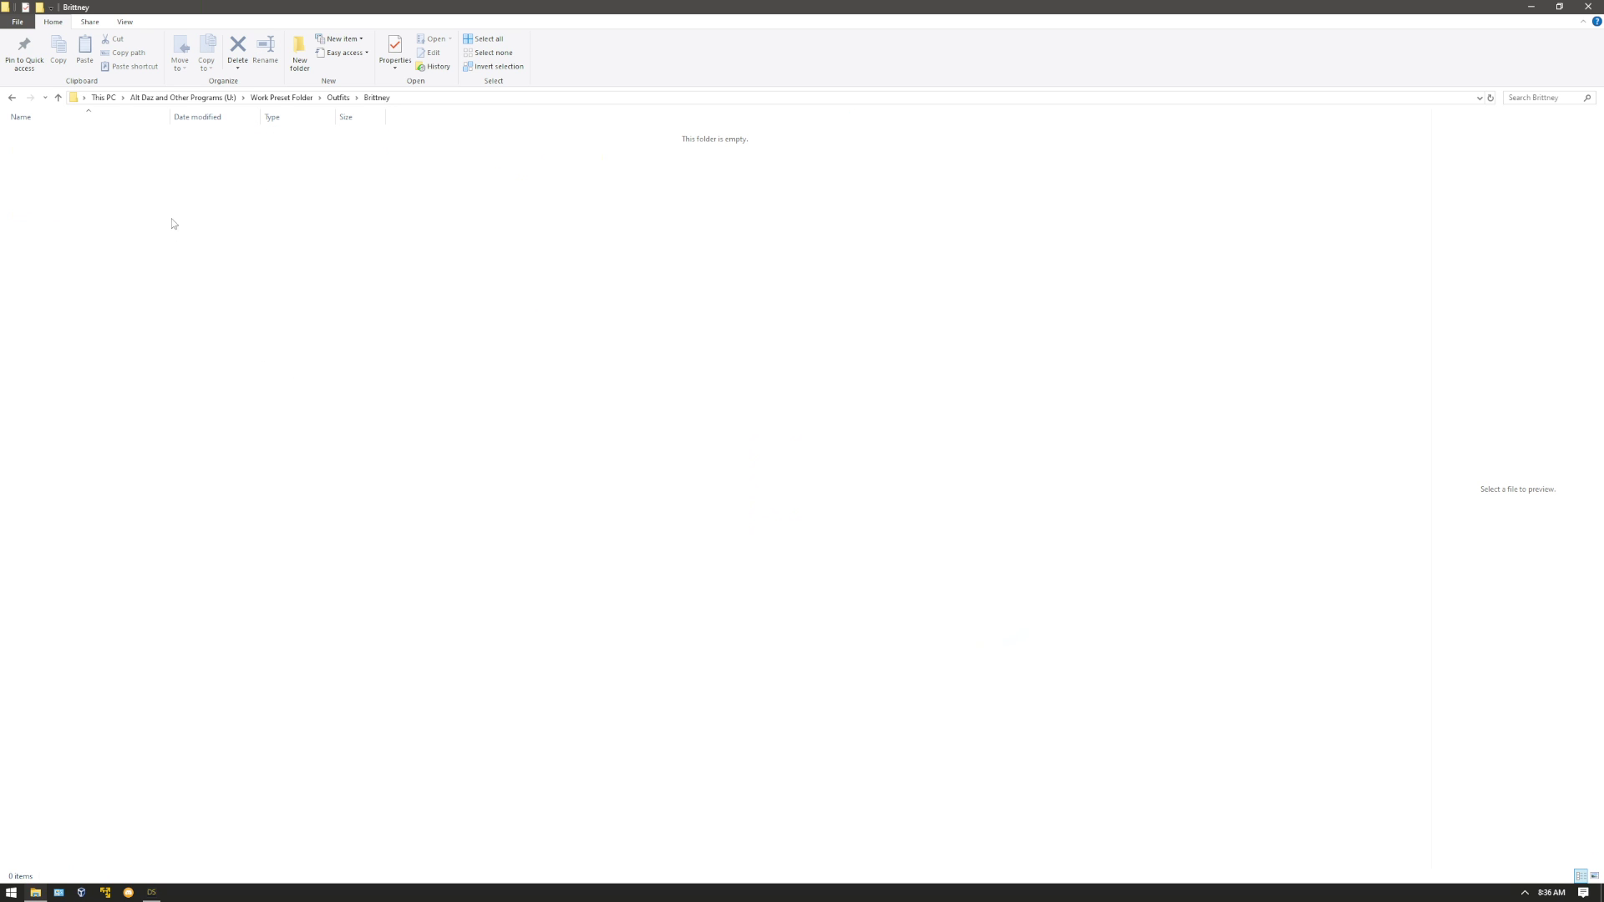
{"action": "left_click", "coordinate": [13, 98]}
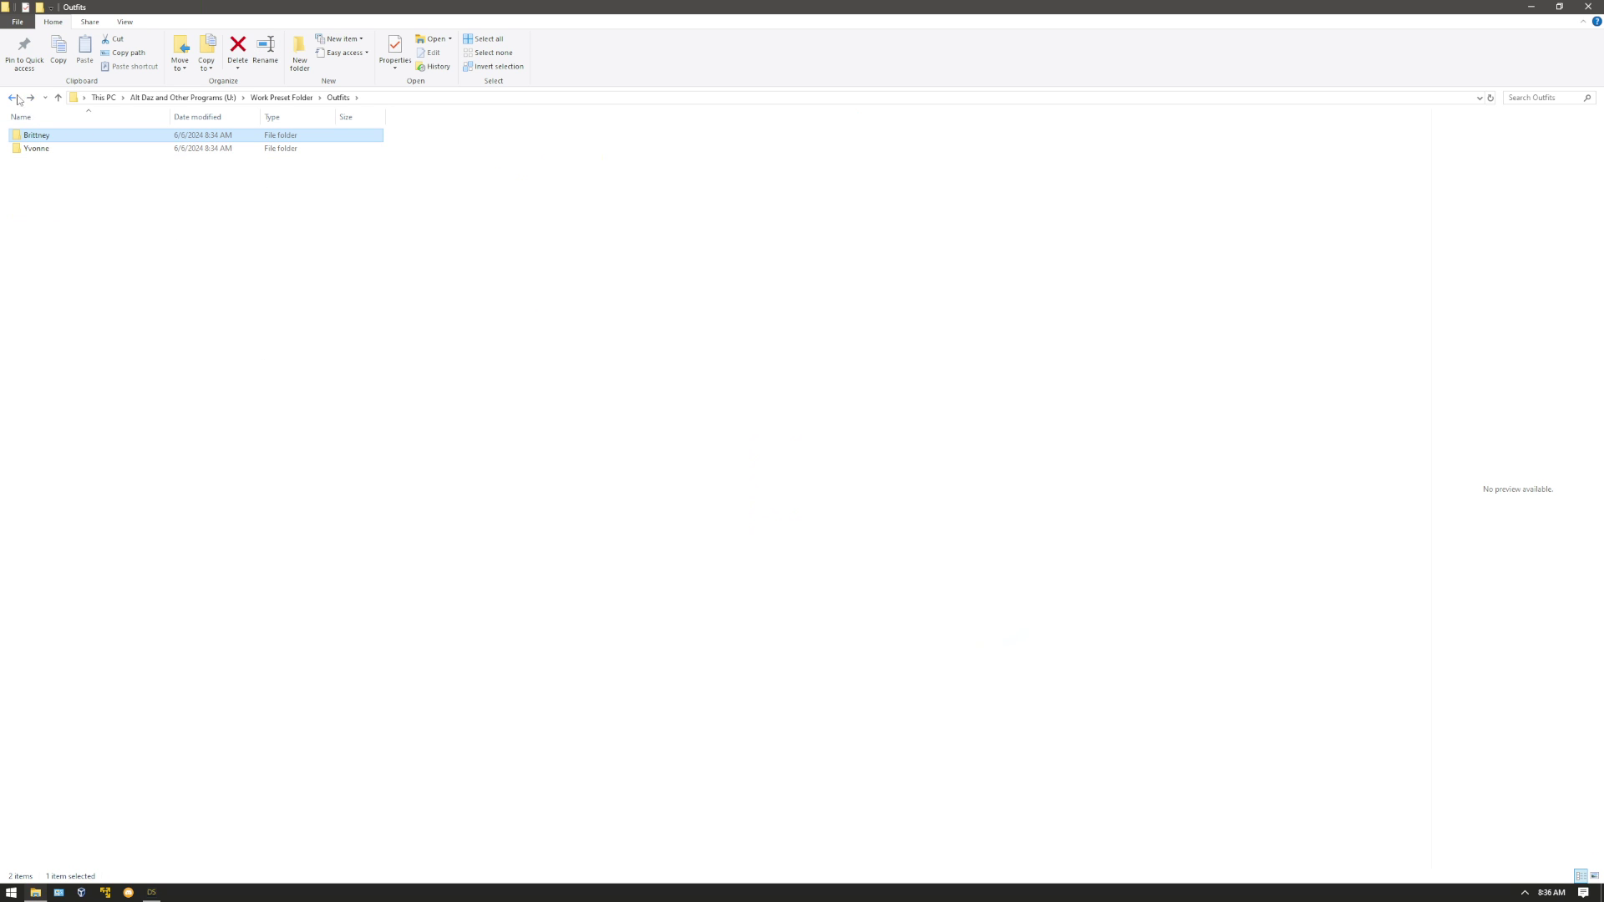
{"action": "left_click", "coordinate": [13, 98]}
{"action": "left_click", "coordinate": [55, 205]}
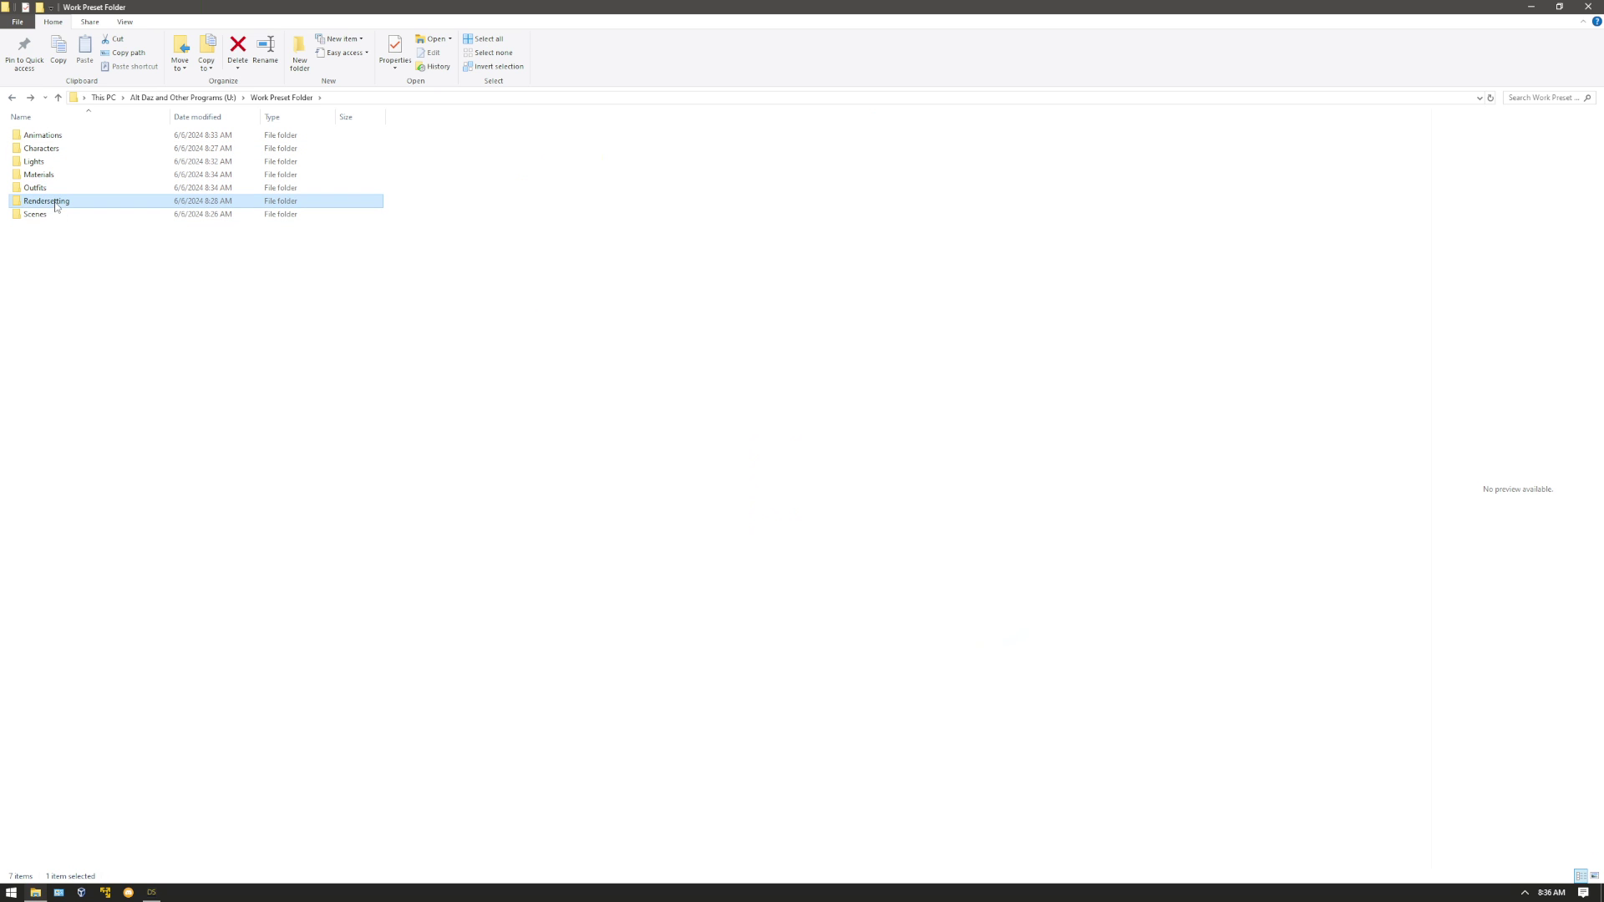
{"action": "double_click", "coordinate": [47, 217]}
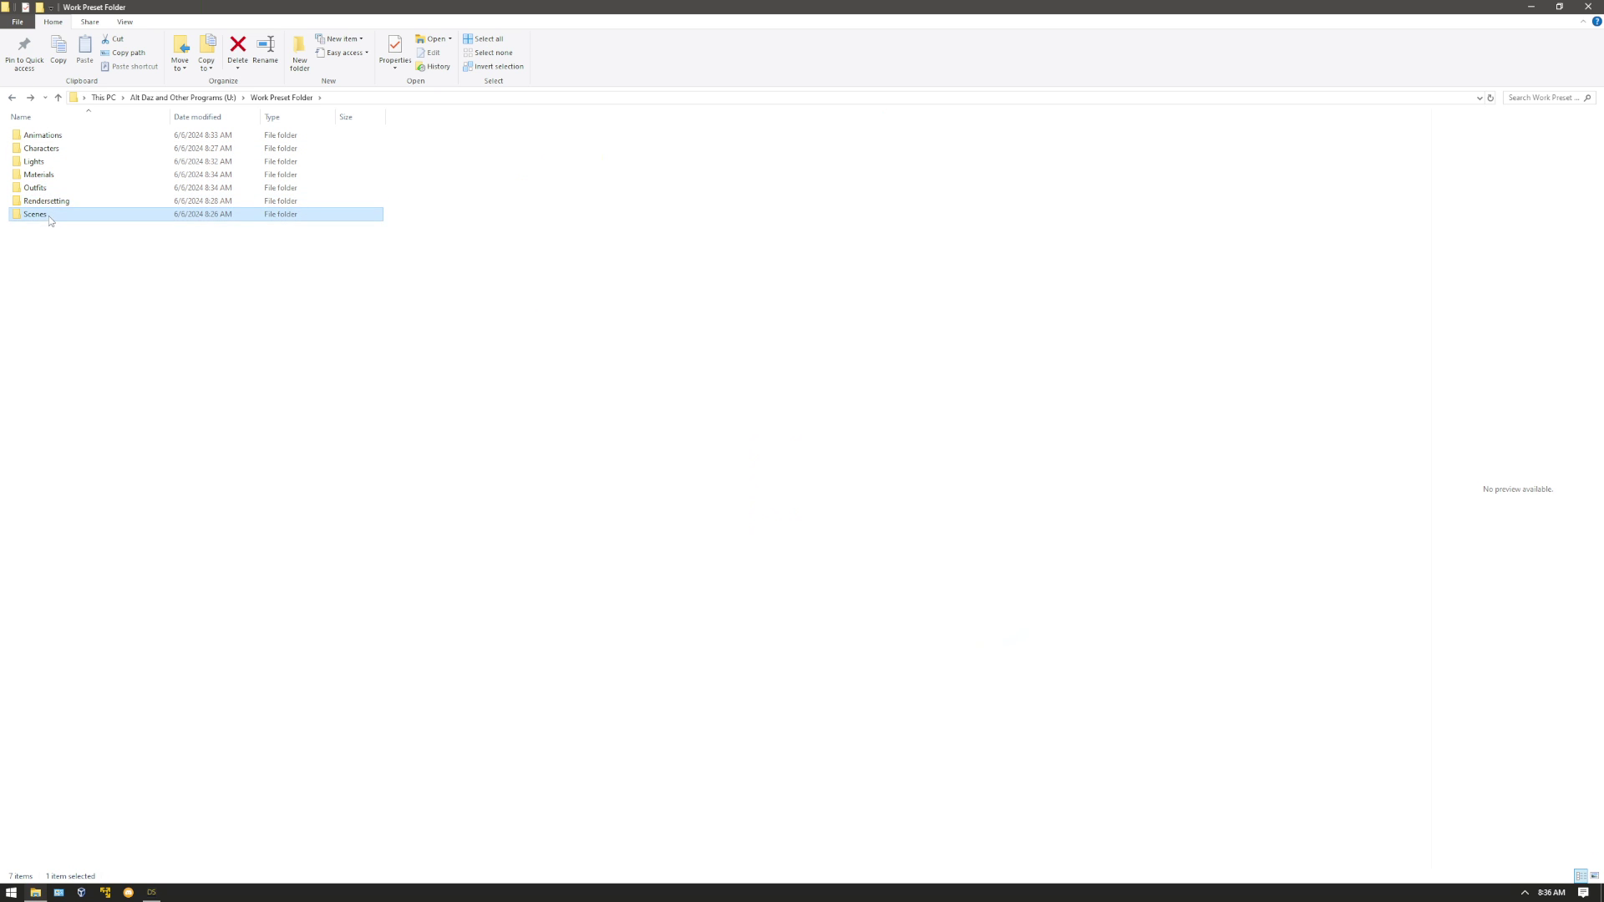
Return to DAZ Studio's main viewport and name a new scene subset "Witchy Library" in the Work Preset Folder's Scenes folder.
{"action": "left_click", "coordinate": [1531, 6]}
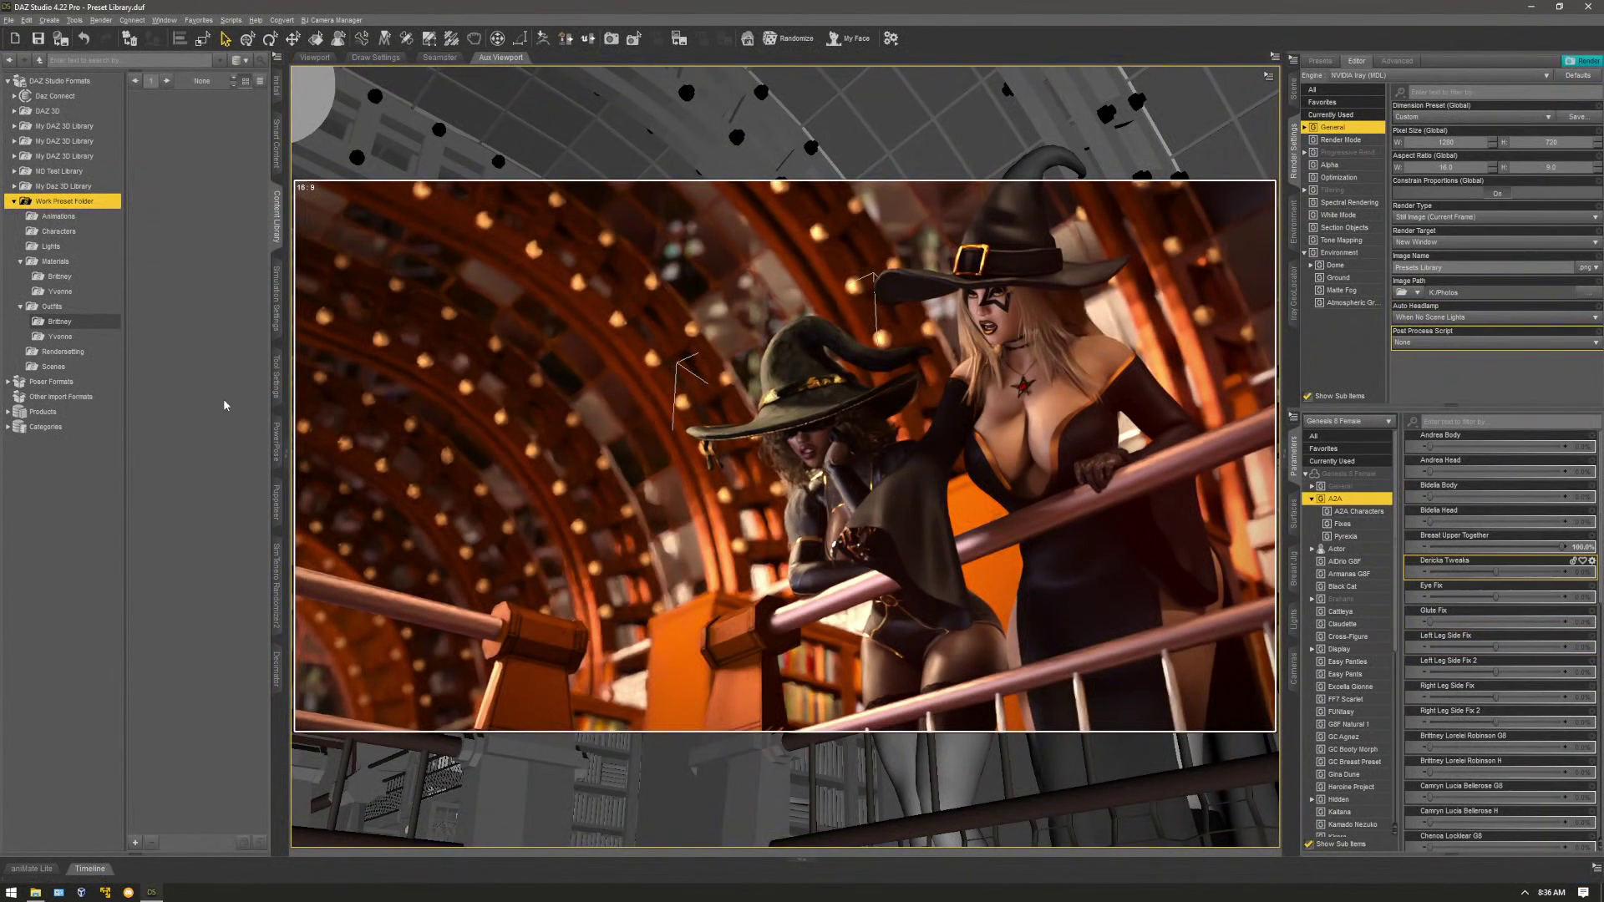
{"action": "left_click", "coordinate": [315, 57]}
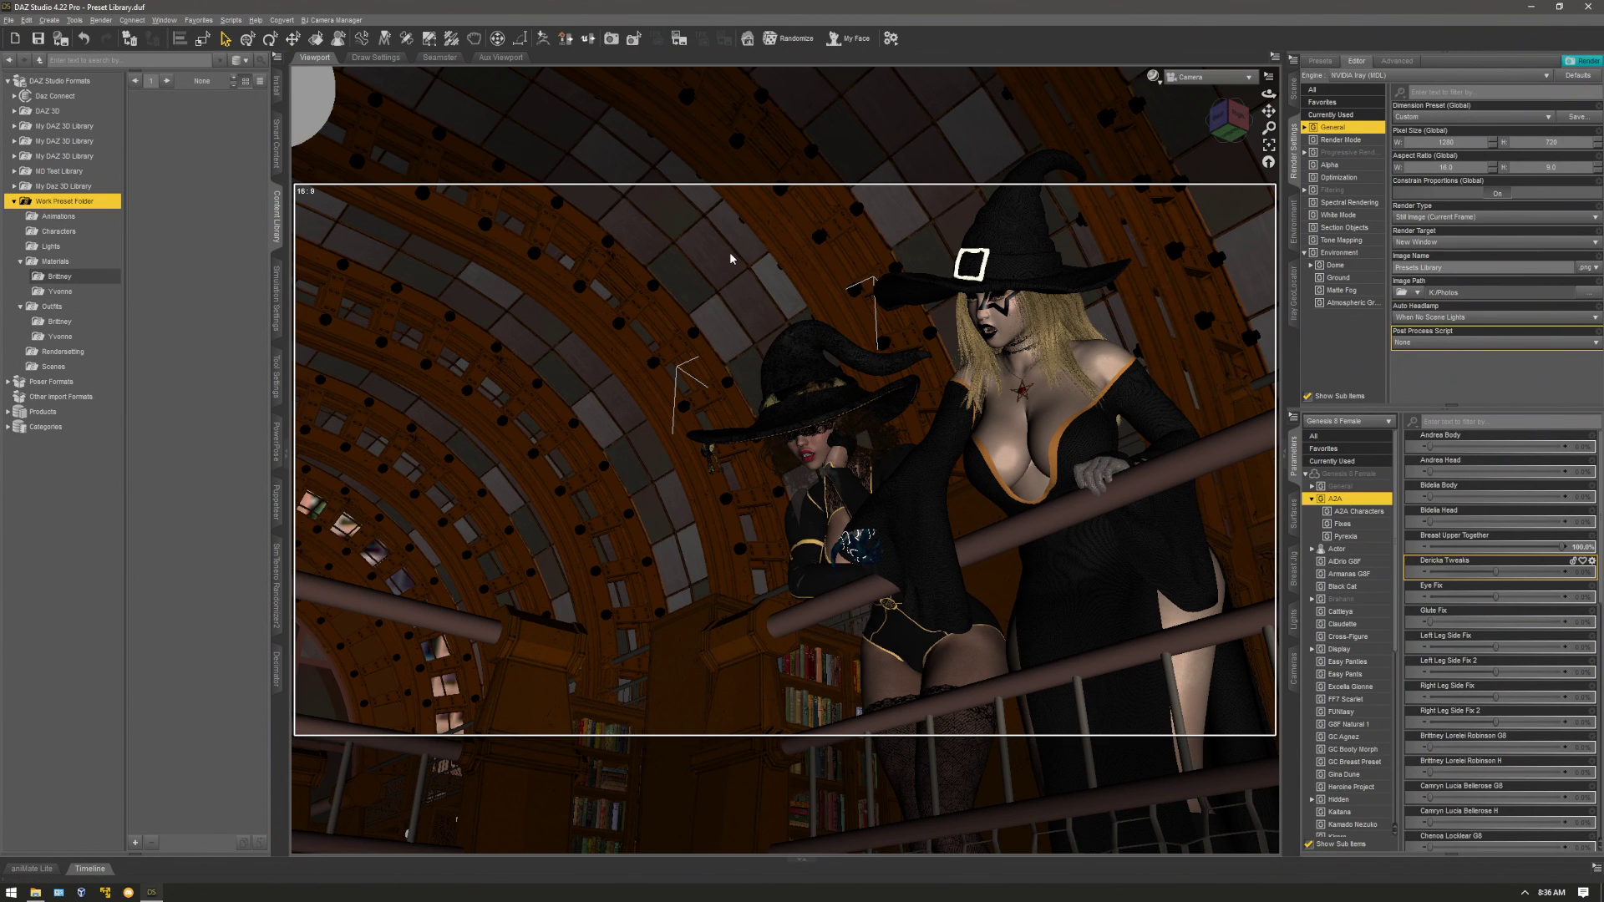
{"action": "left_click", "coordinate": [729, 252]}
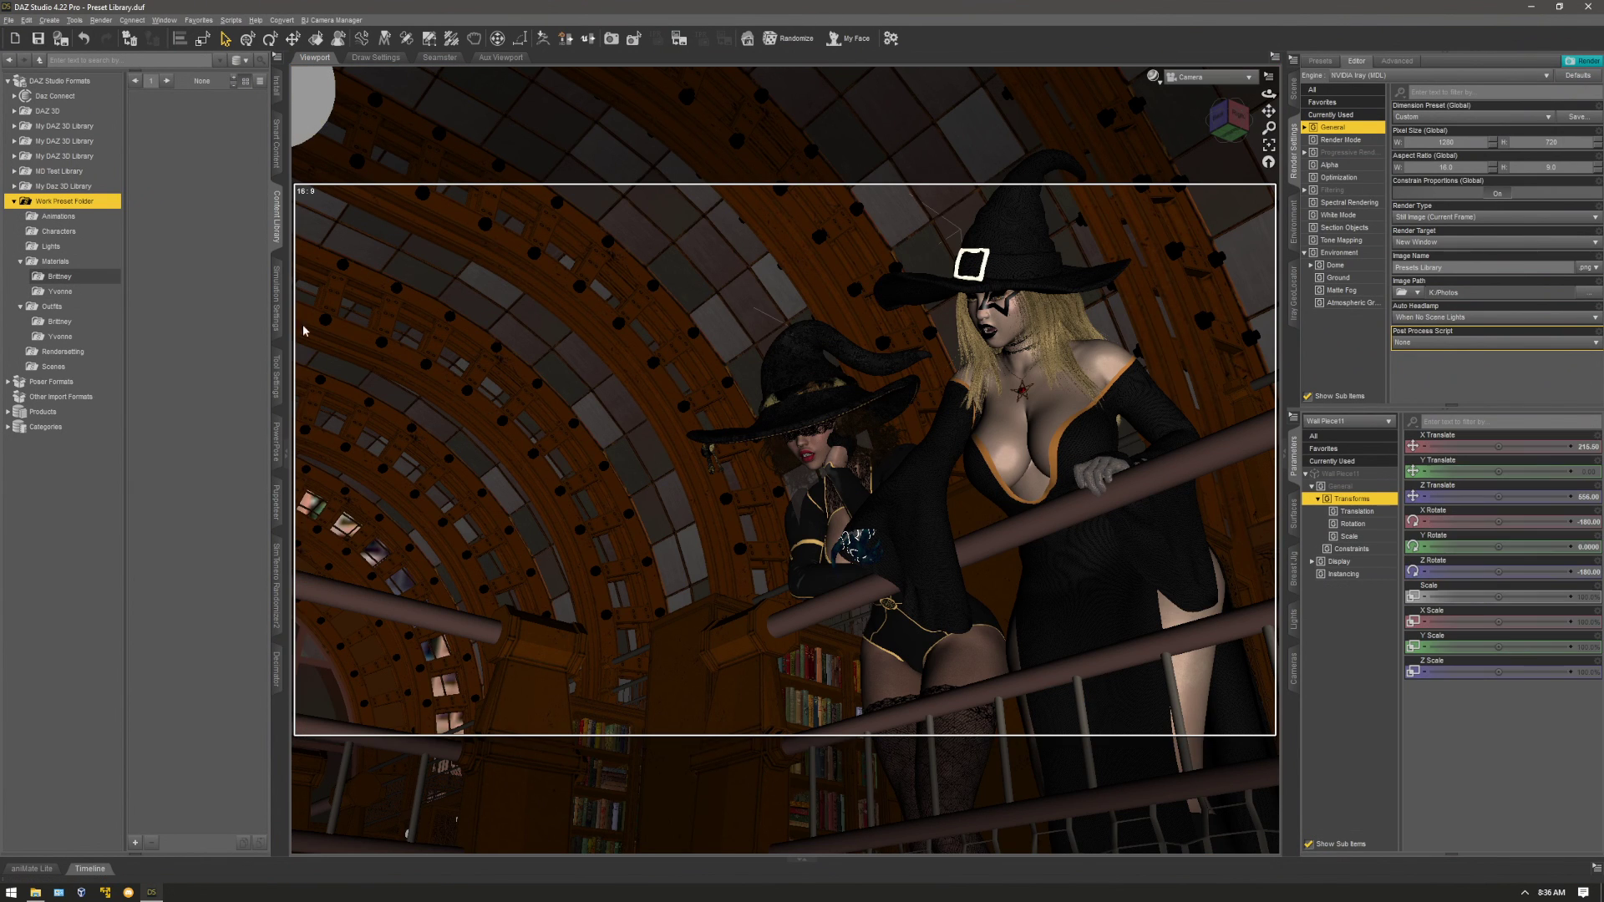
{"action": "left_click", "coordinate": [53, 367]}
{"action": "left_click", "coordinate": [136, 842]}
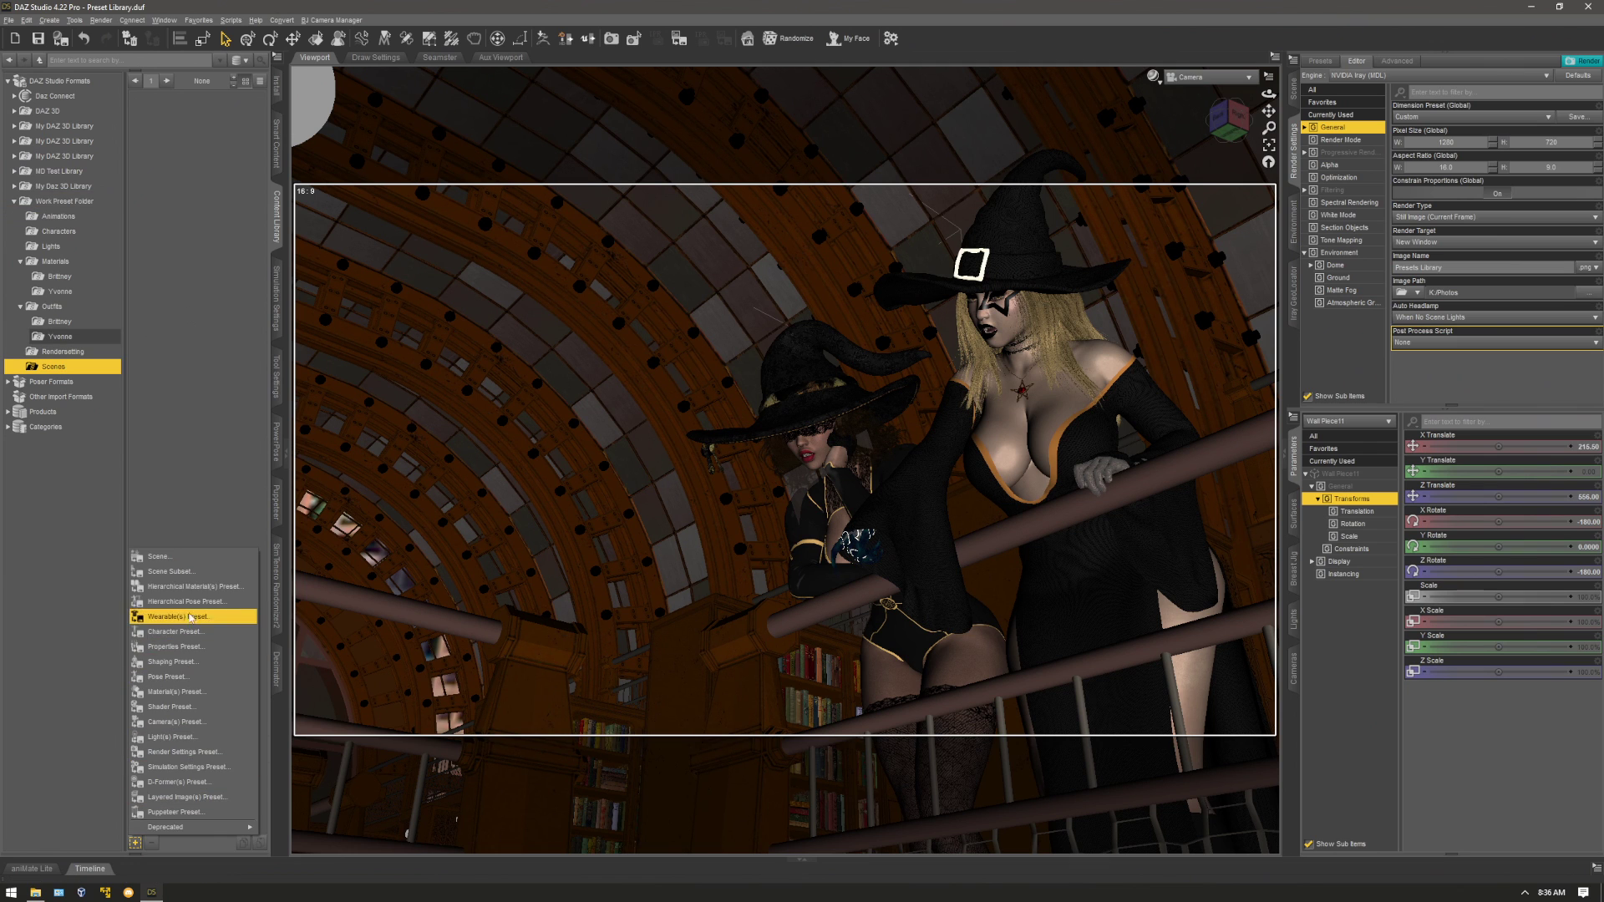
{"action": "left_click", "coordinate": [203, 585]}
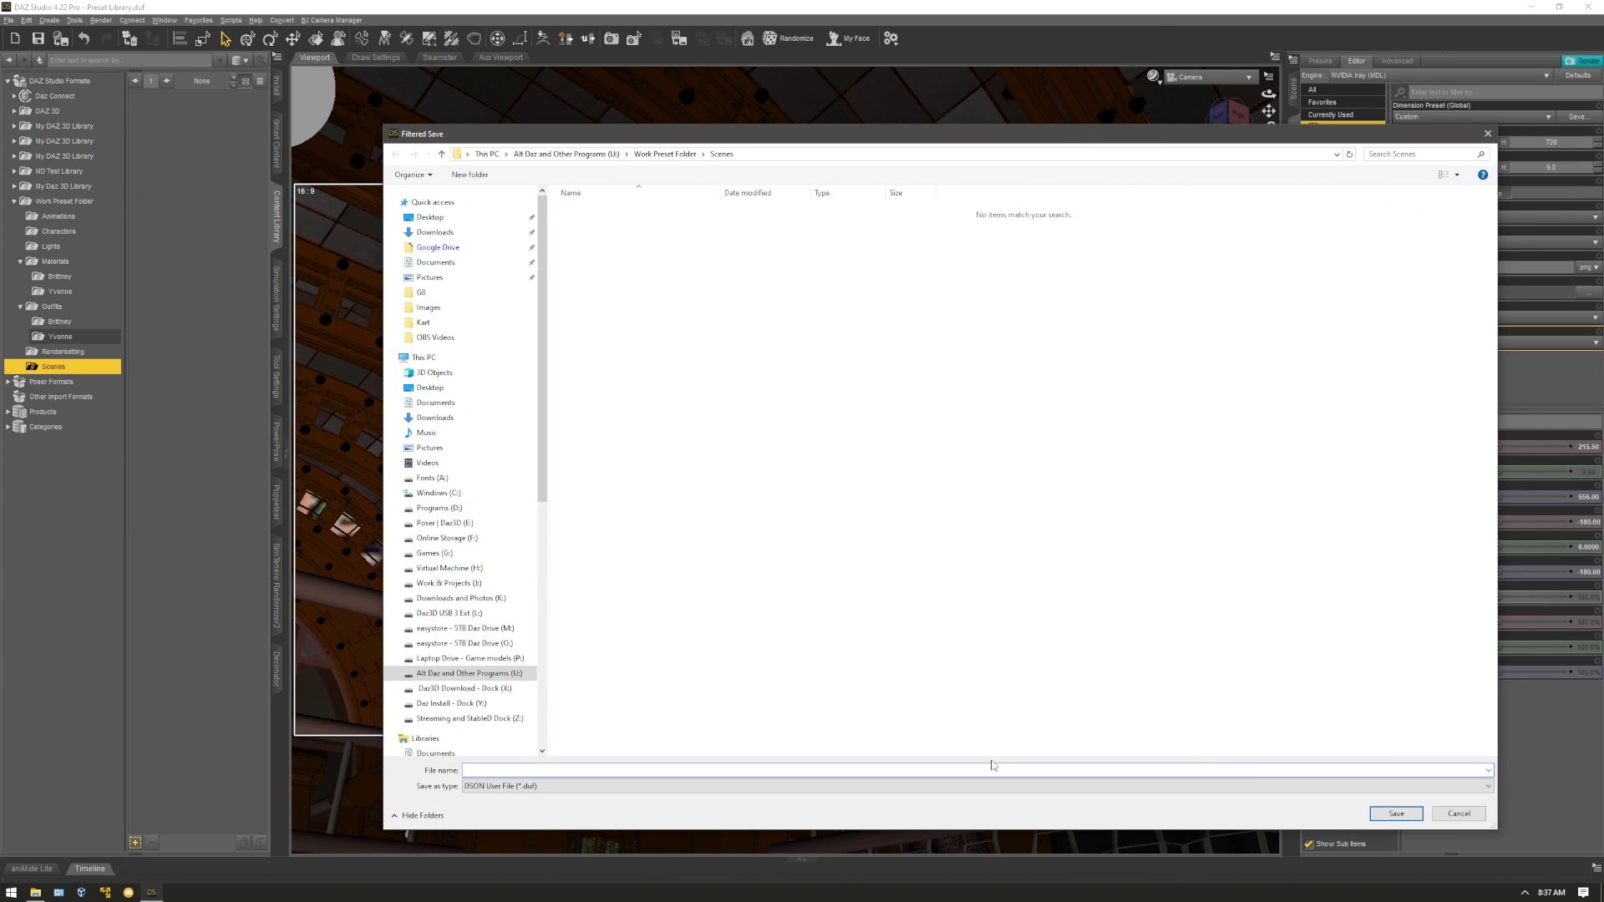
{"action": "type", "text": "Witchy Library"}
{"action": "key", "text": "Return"}
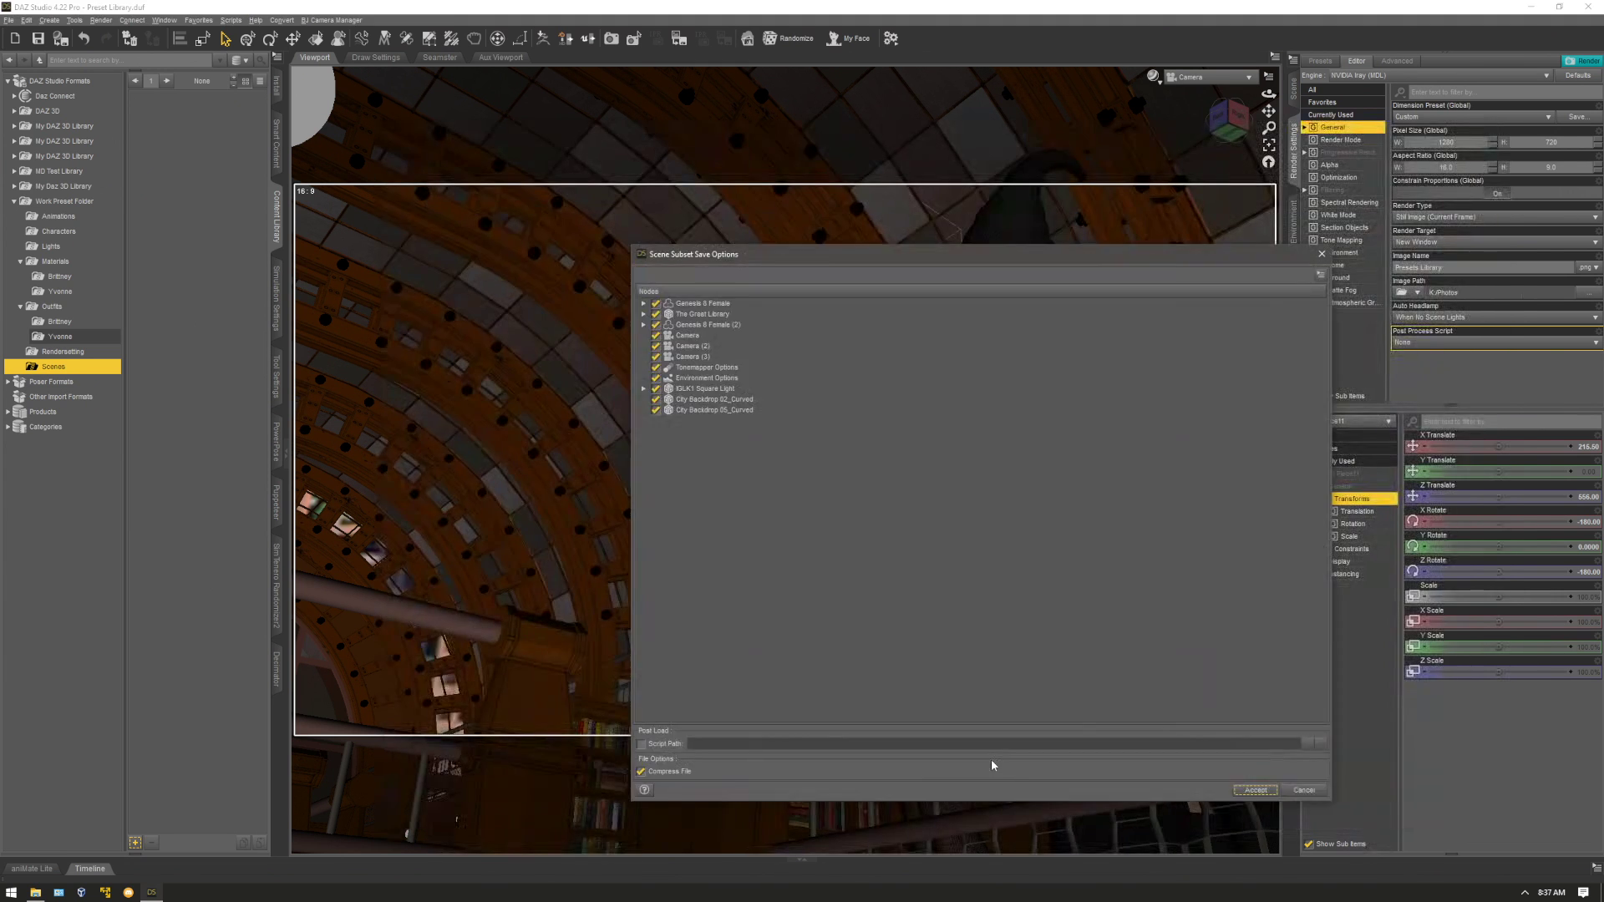
Exclude both Genesis 8 Female figures and the cameras from the scene subset and save it.
{"action": "left_click", "coordinate": [656, 303]}
{"action": "left_click", "coordinate": [656, 324]}
{"action": "left_click", "coordinate": [656, 335]}
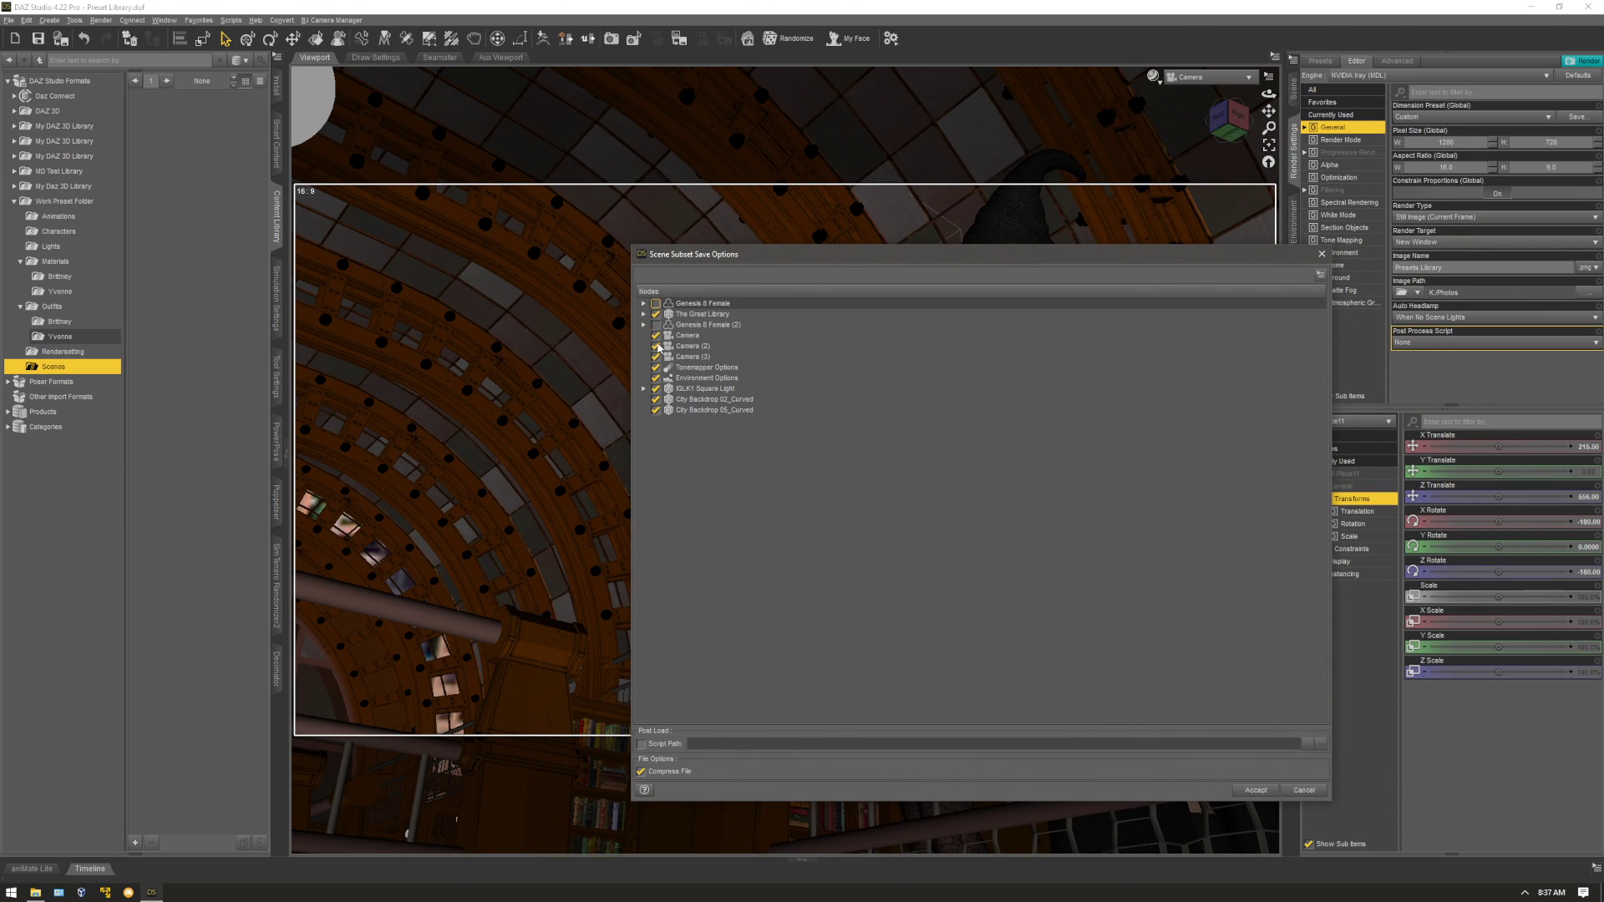
{"action": "left_click", "coordinate": [656, 346]}
{"action": "left_click", "coordinate": [656, 357]}
{"action": "left_click", "coordinate": [1258, 792]}
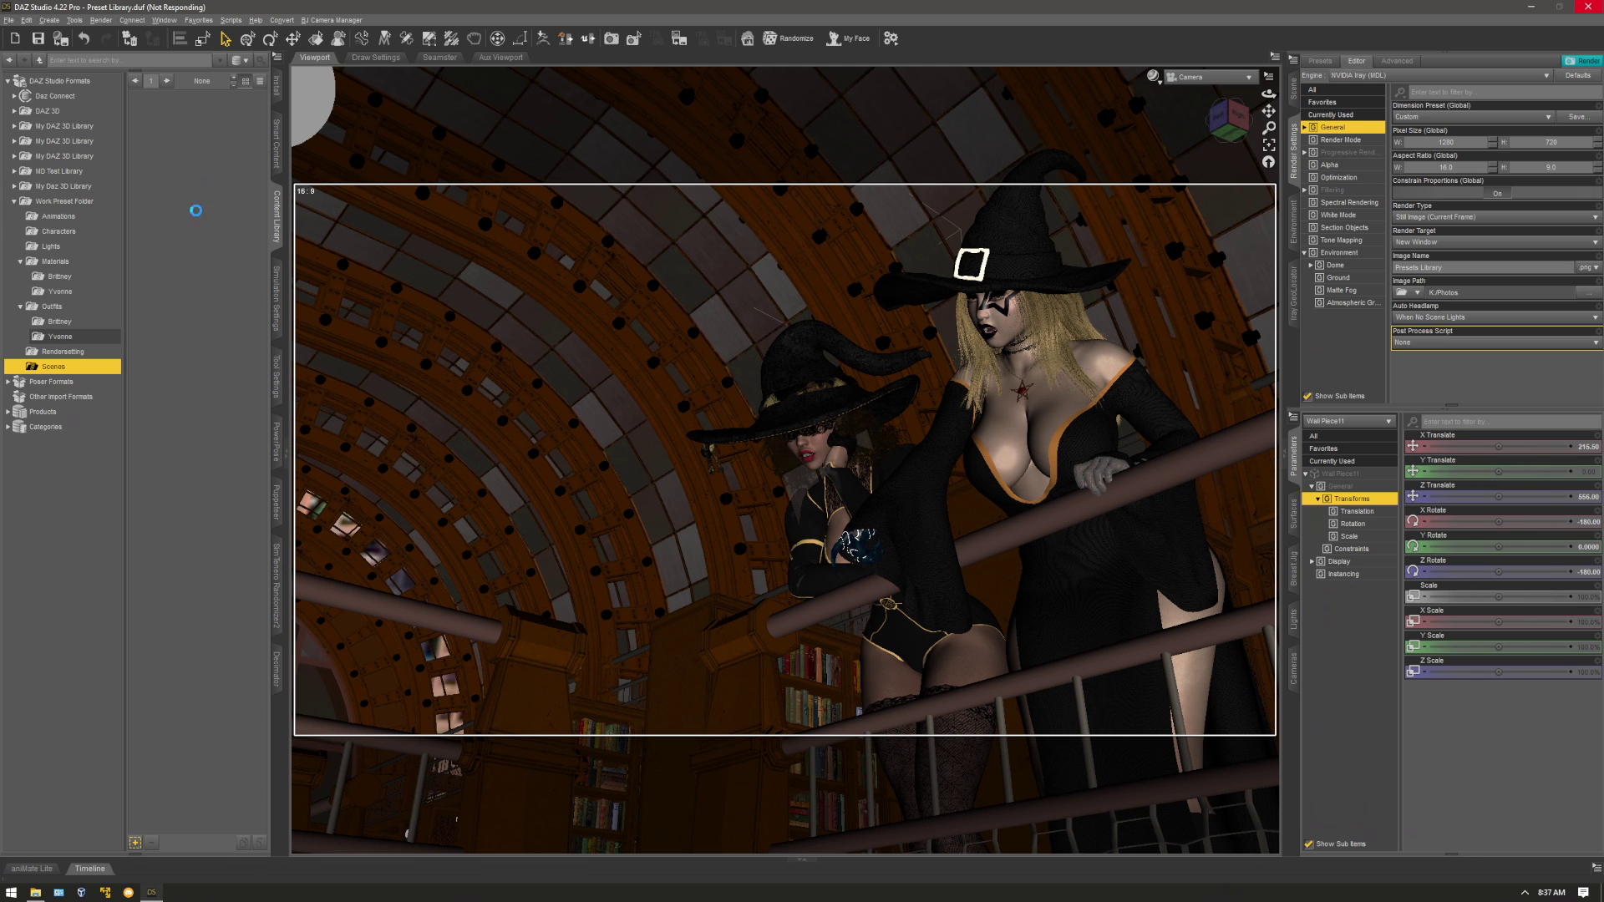
Switch to File Explorer, shrink its window over DAZ Studio, and preview the saved Witchy Library thumbnail images in the Scenes folder.
{"action": "left_click", "coordinate": [35, 892]}
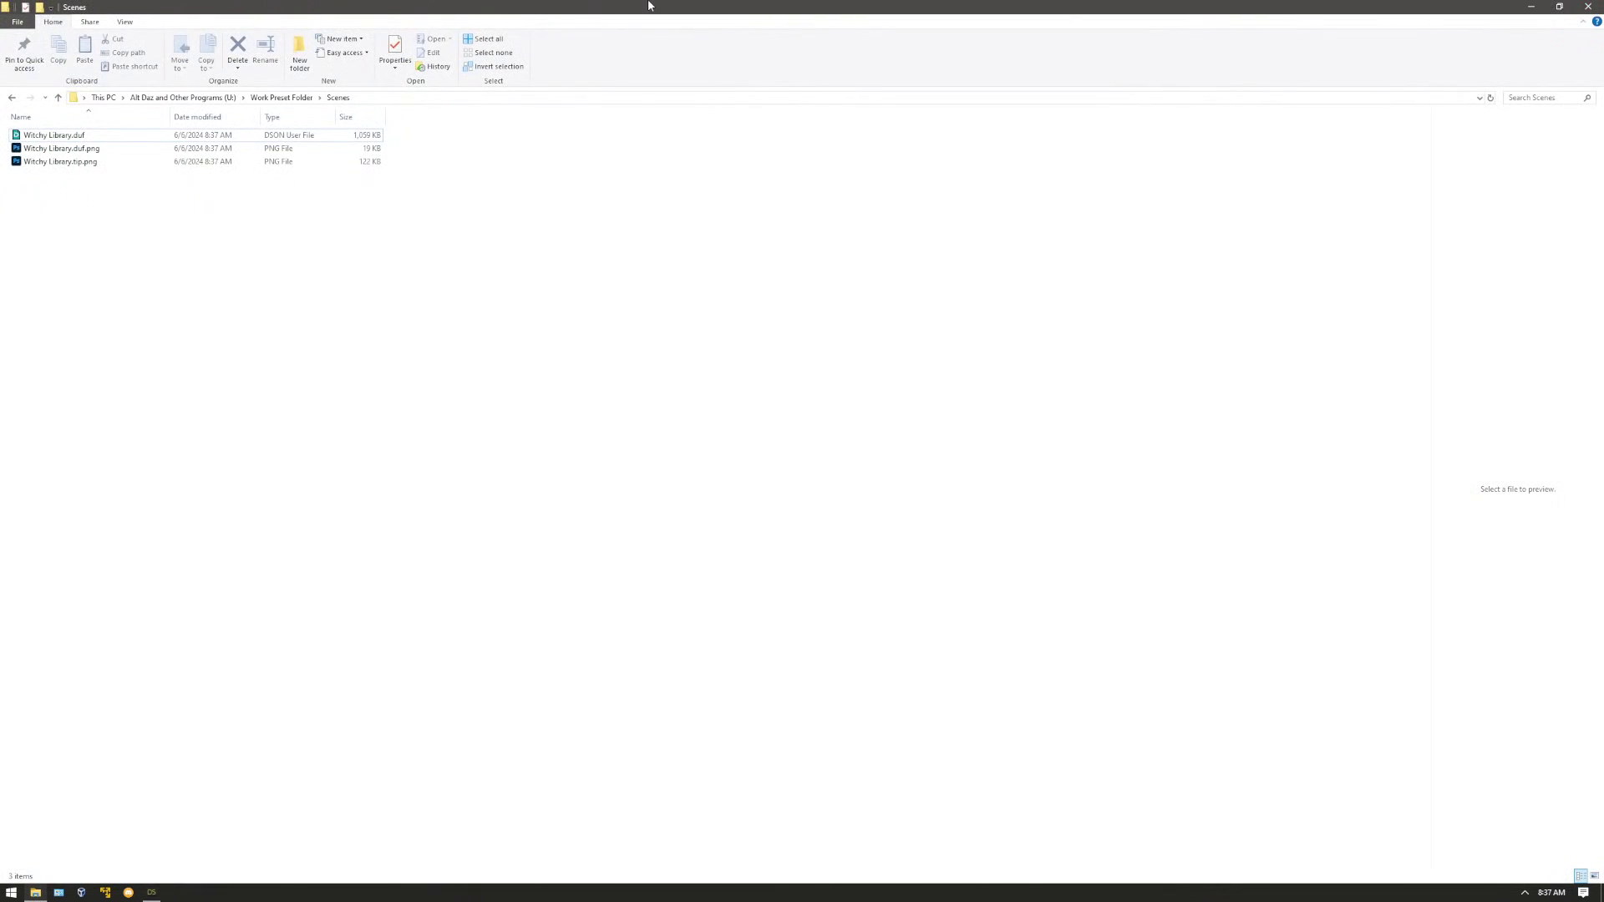
{"action": "left_click_drag", "start_coordinate": [650, 7], "coordinate": [1083, 330]}
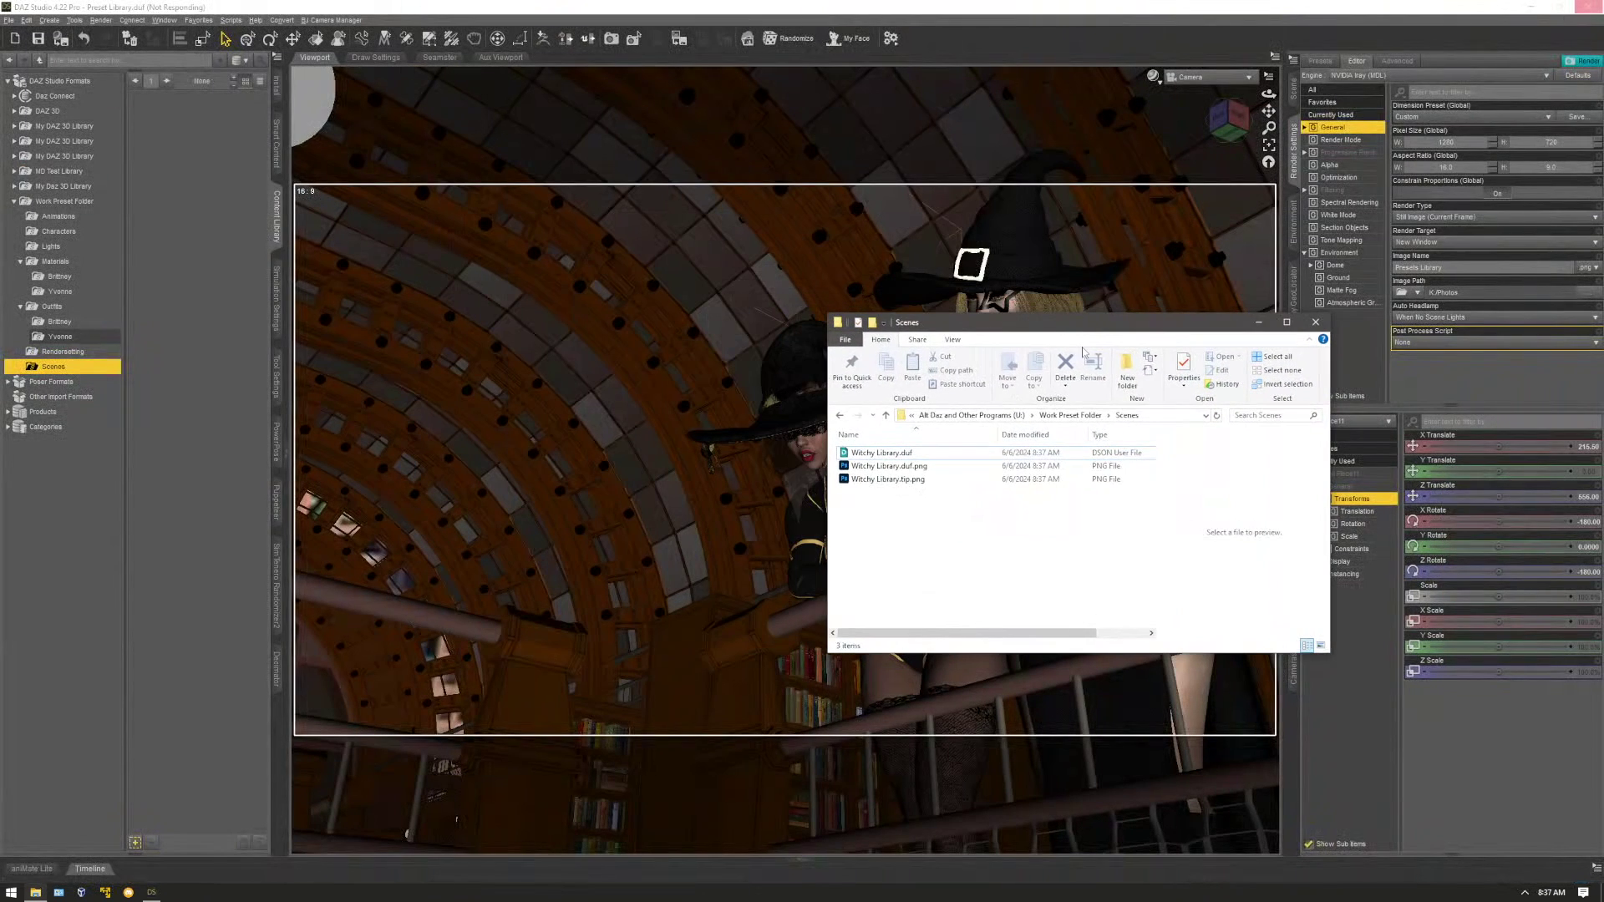
{"action": "left_click", "coordinate": [891, 482]}
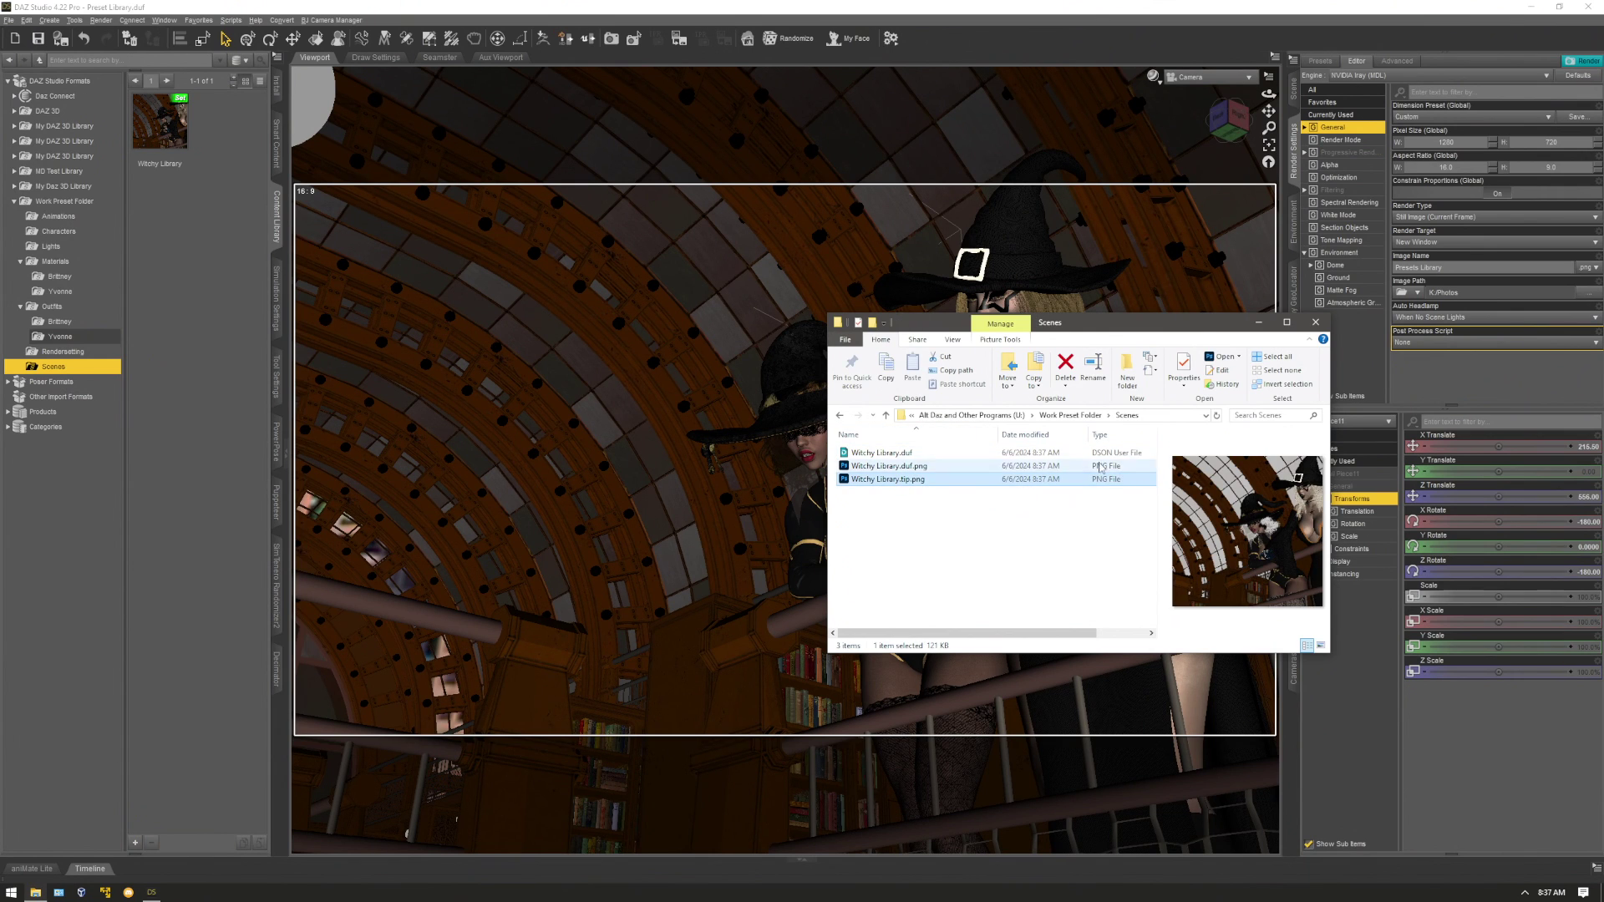
{"action": "left_click", "coordinate": [892, 468]}
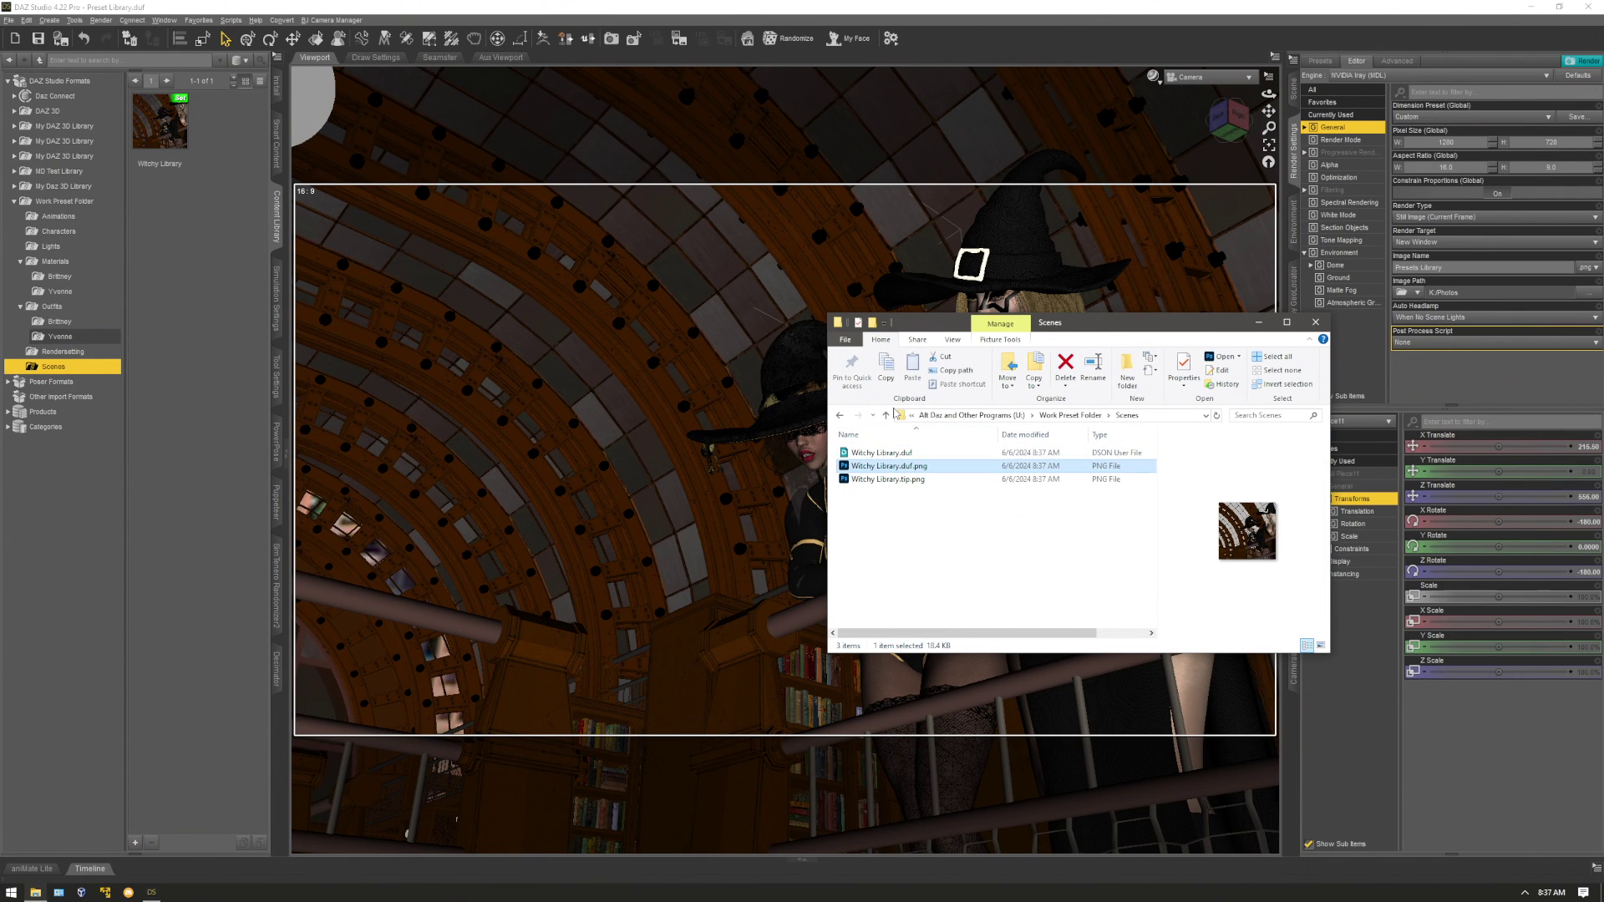
{"action": "left_click", "coordinate": [886, 417]}
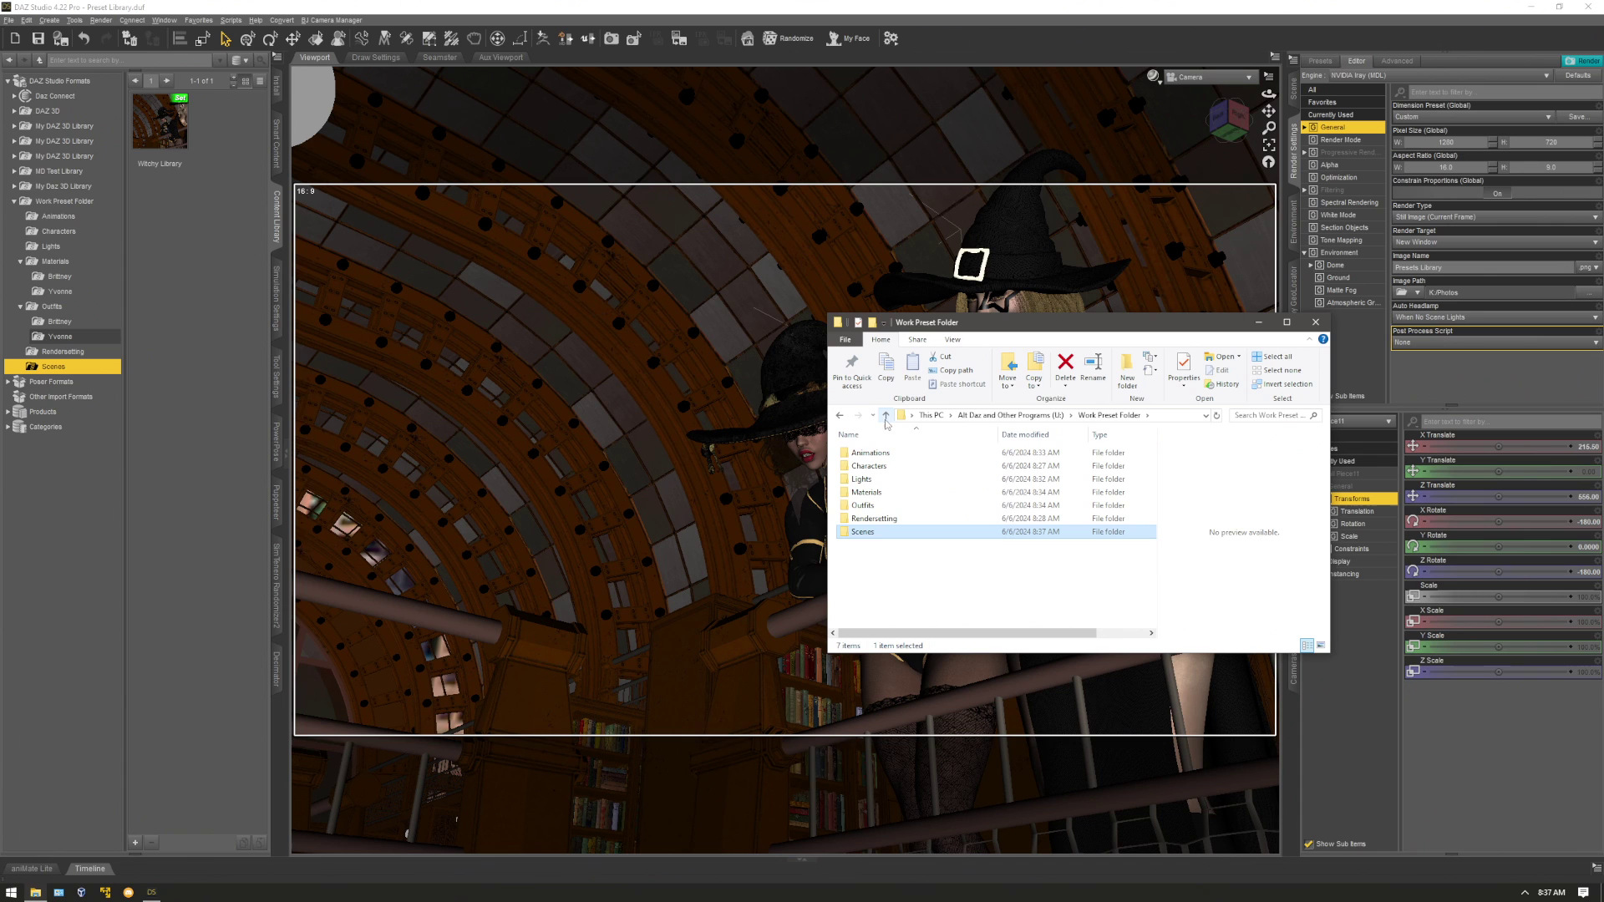
{"action": "double_click", "coordinate": [872, 533]}
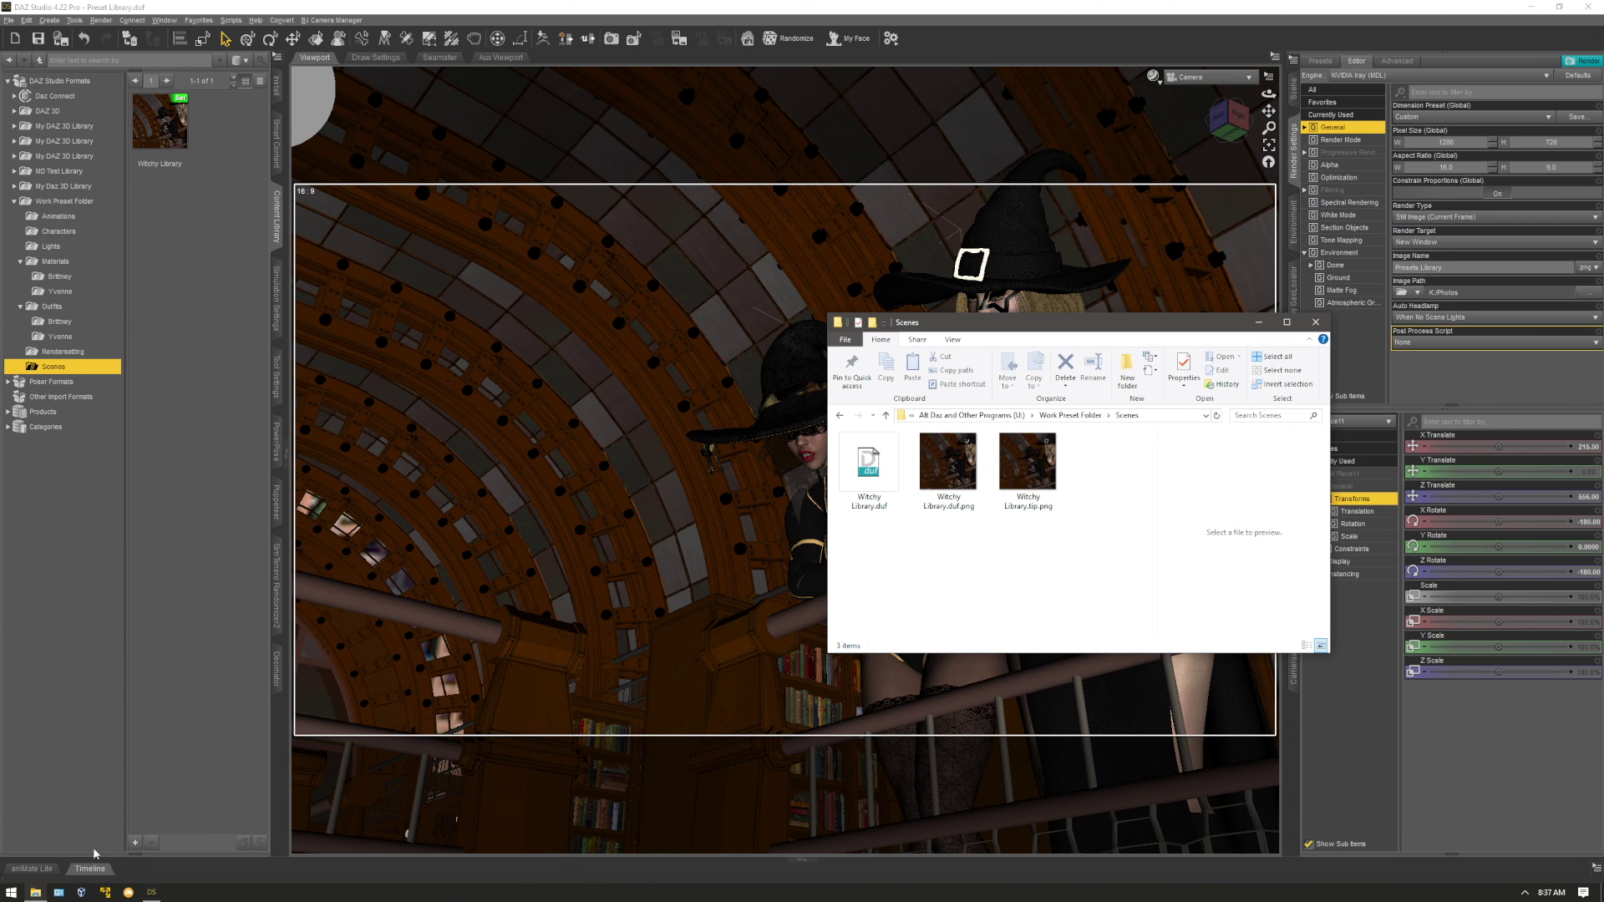
{"action": "left_click", "coordinate": [134, 842]}
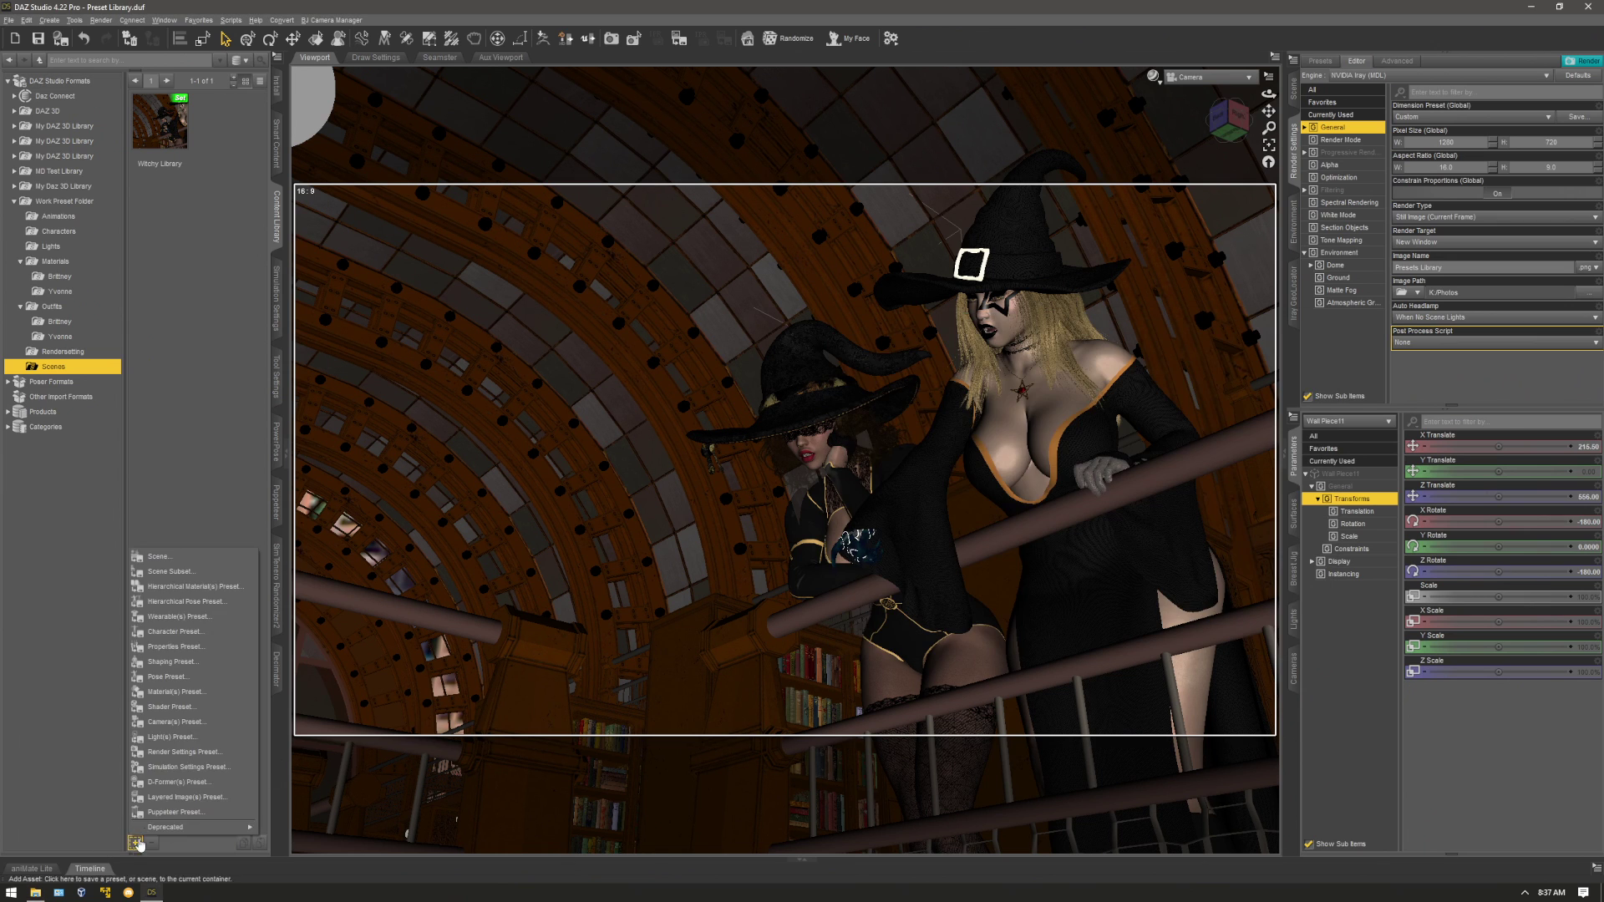
{"action": "left_click", "coordinate": [182, 564]}
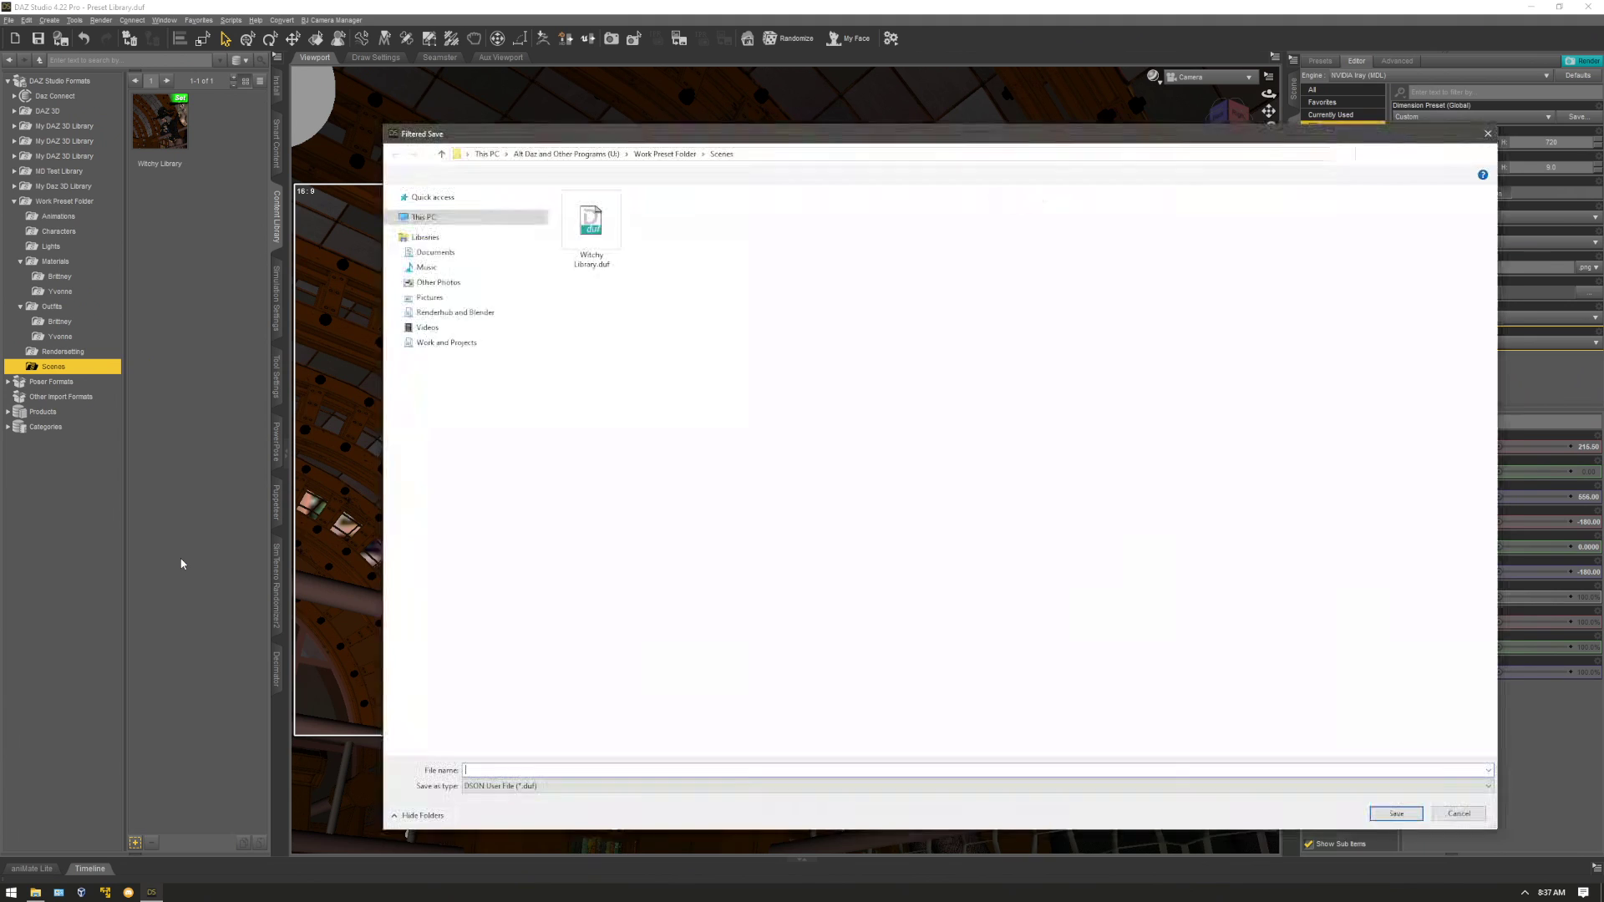
{"action": "left_click", "coordinate": [591, 227]}
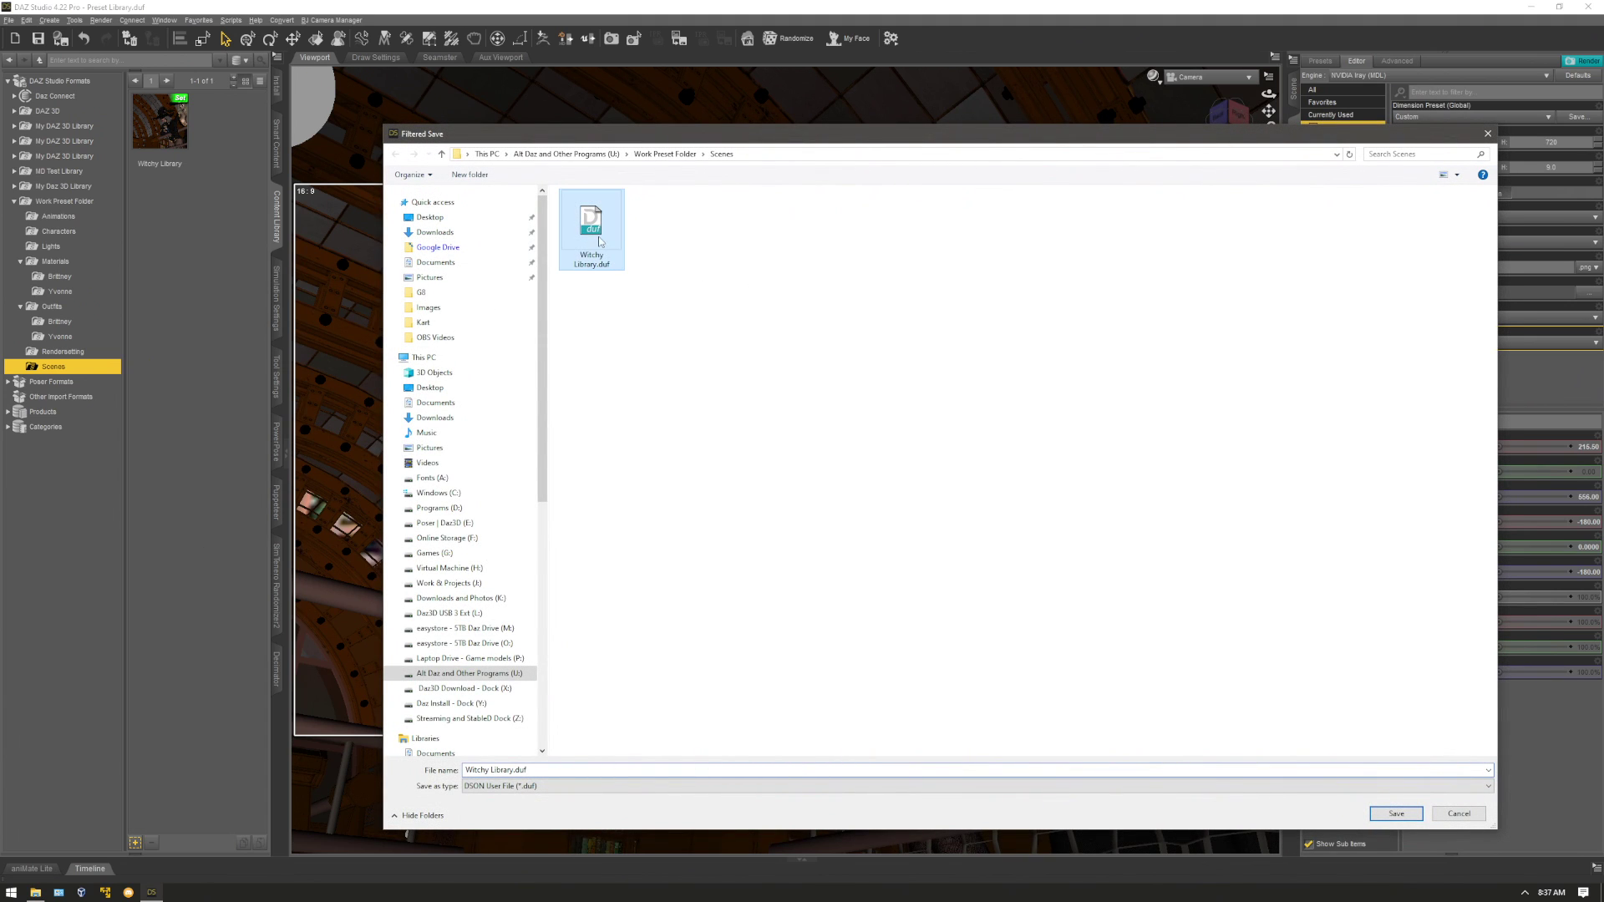
{"action": "left_click", "coordinate": [517, 770]}
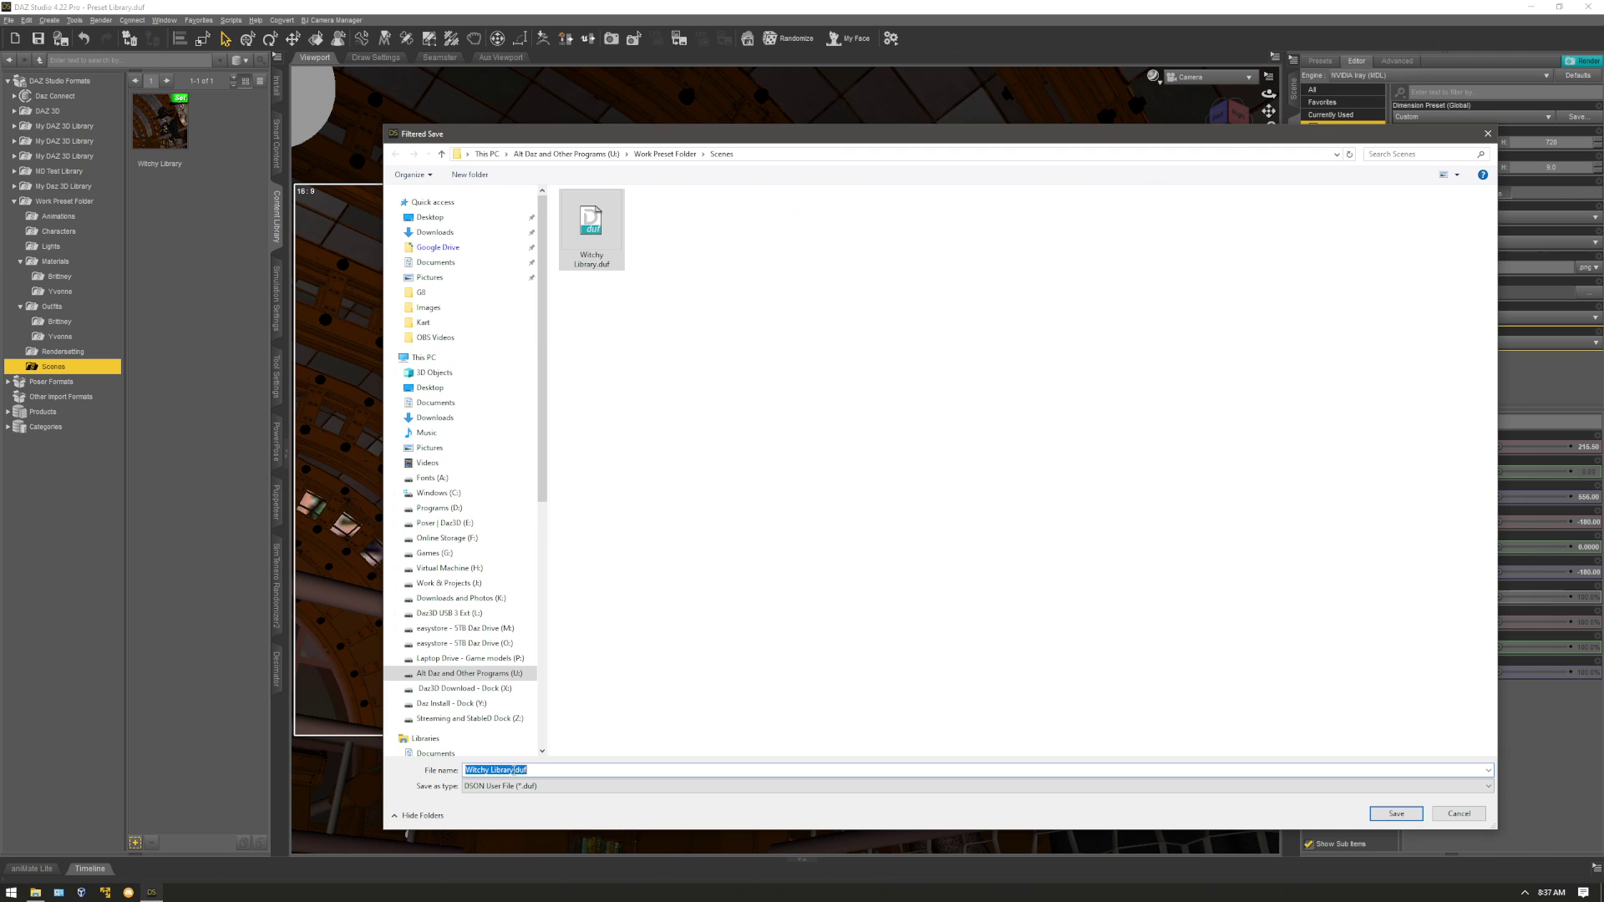
{"action": "left_click", "coordinate": [512, 769]}
{"action": "type", "text": "Full"}
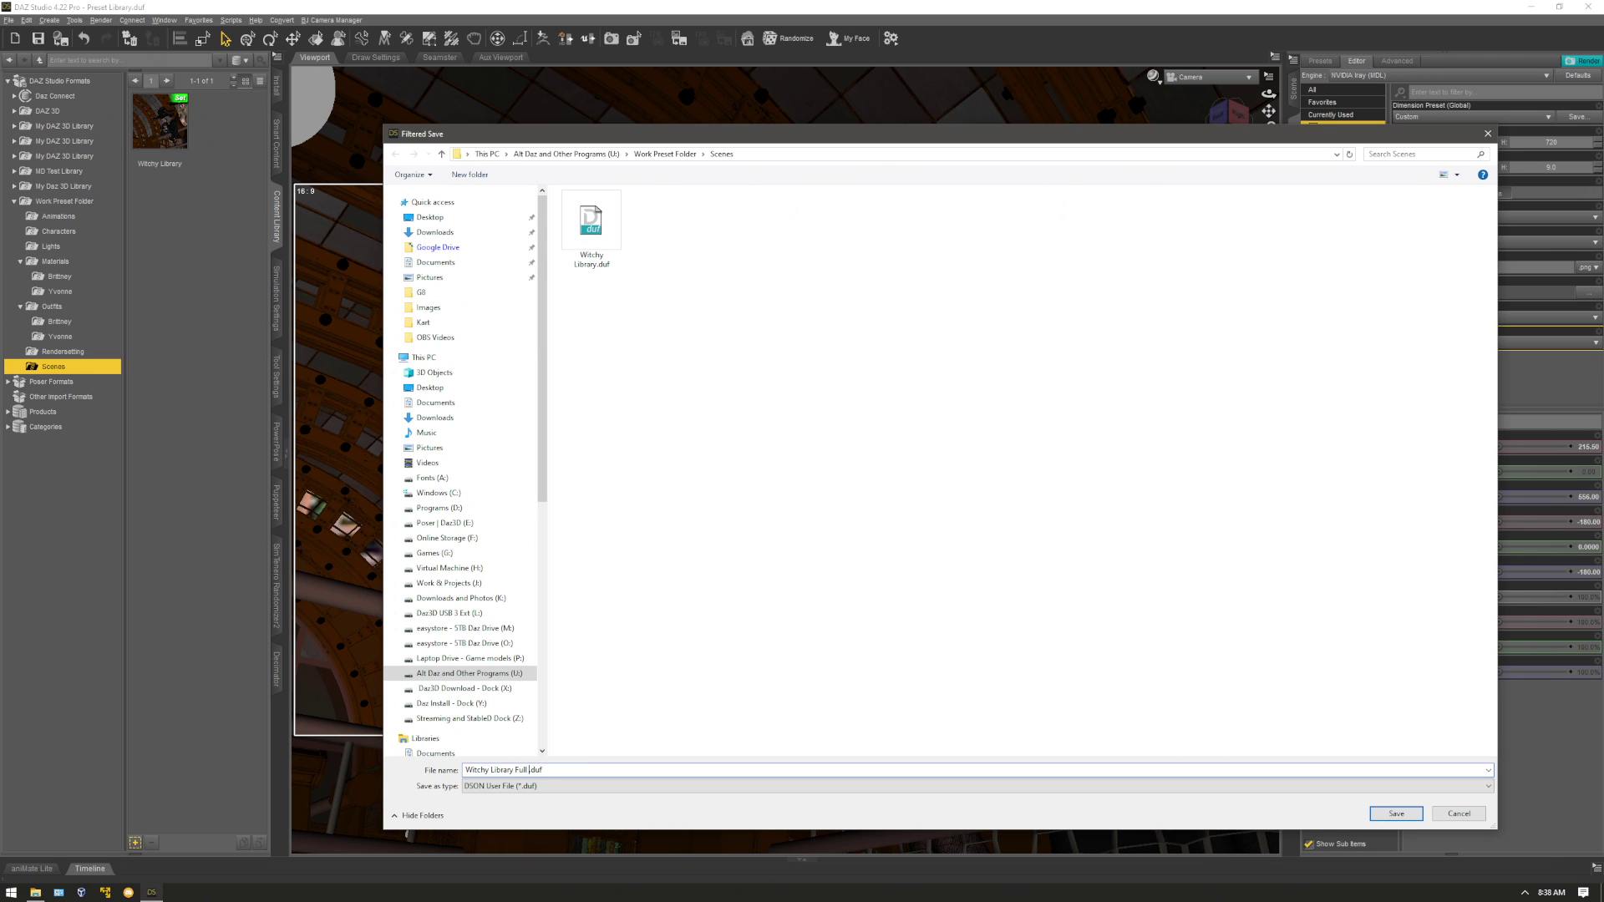
{"action": "type", "text": " Scene"}
{"action": "key", "text": "Return"}
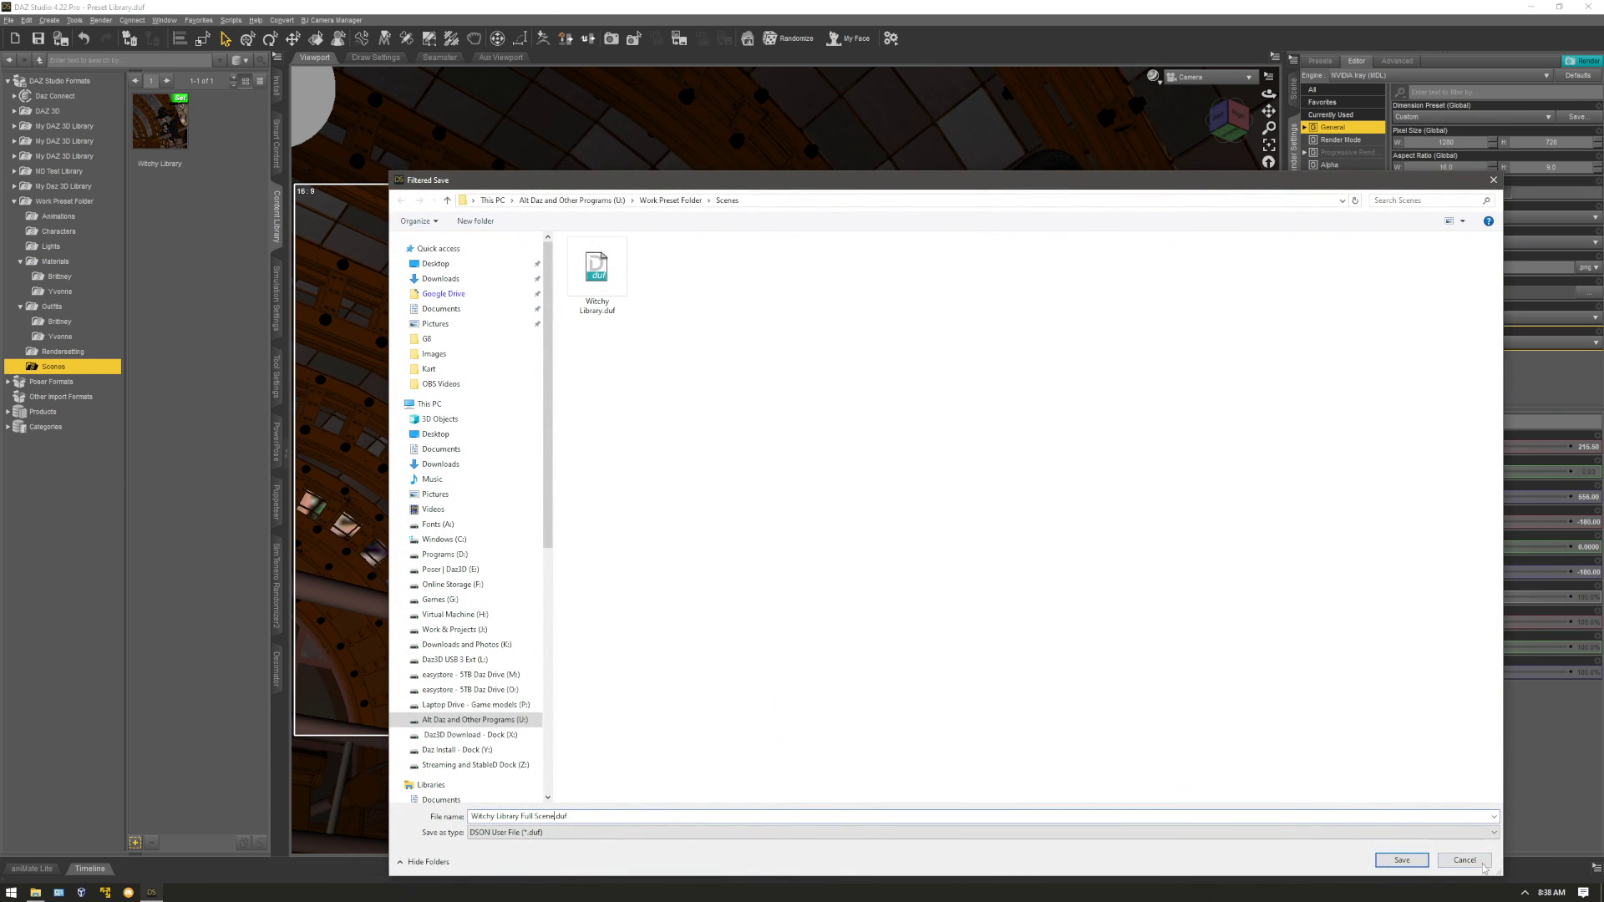
{"action": "left_click", "coordinate": [1477, 862]}
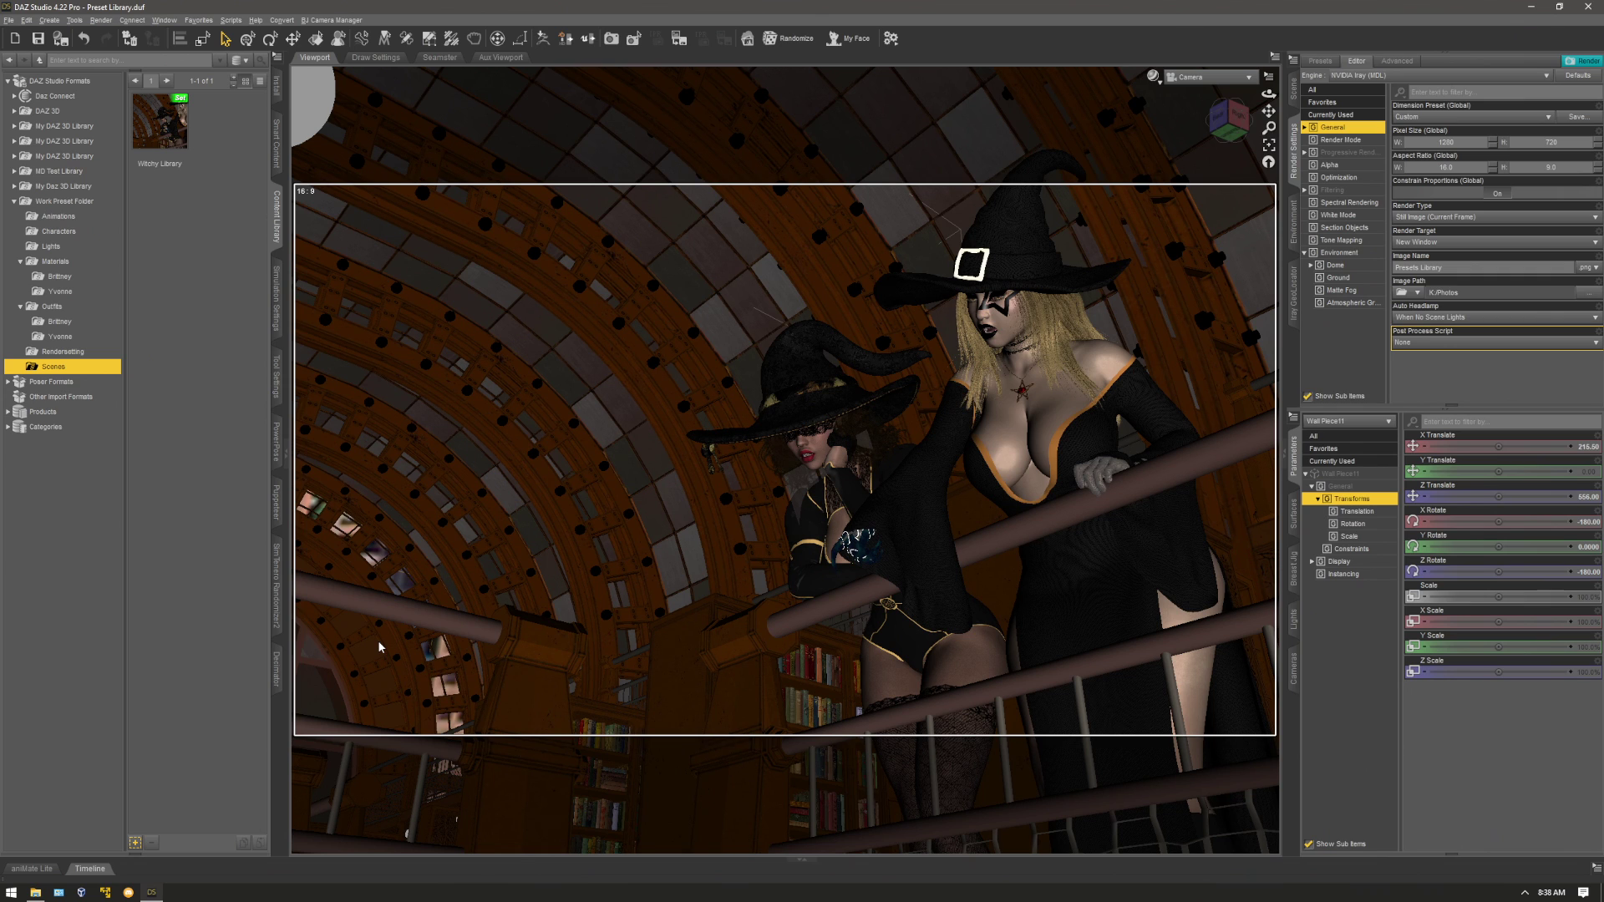
Open the Characters folder inside the Work Preset Folder.
{"action": "left_click", "coordinate": [71, 232]}
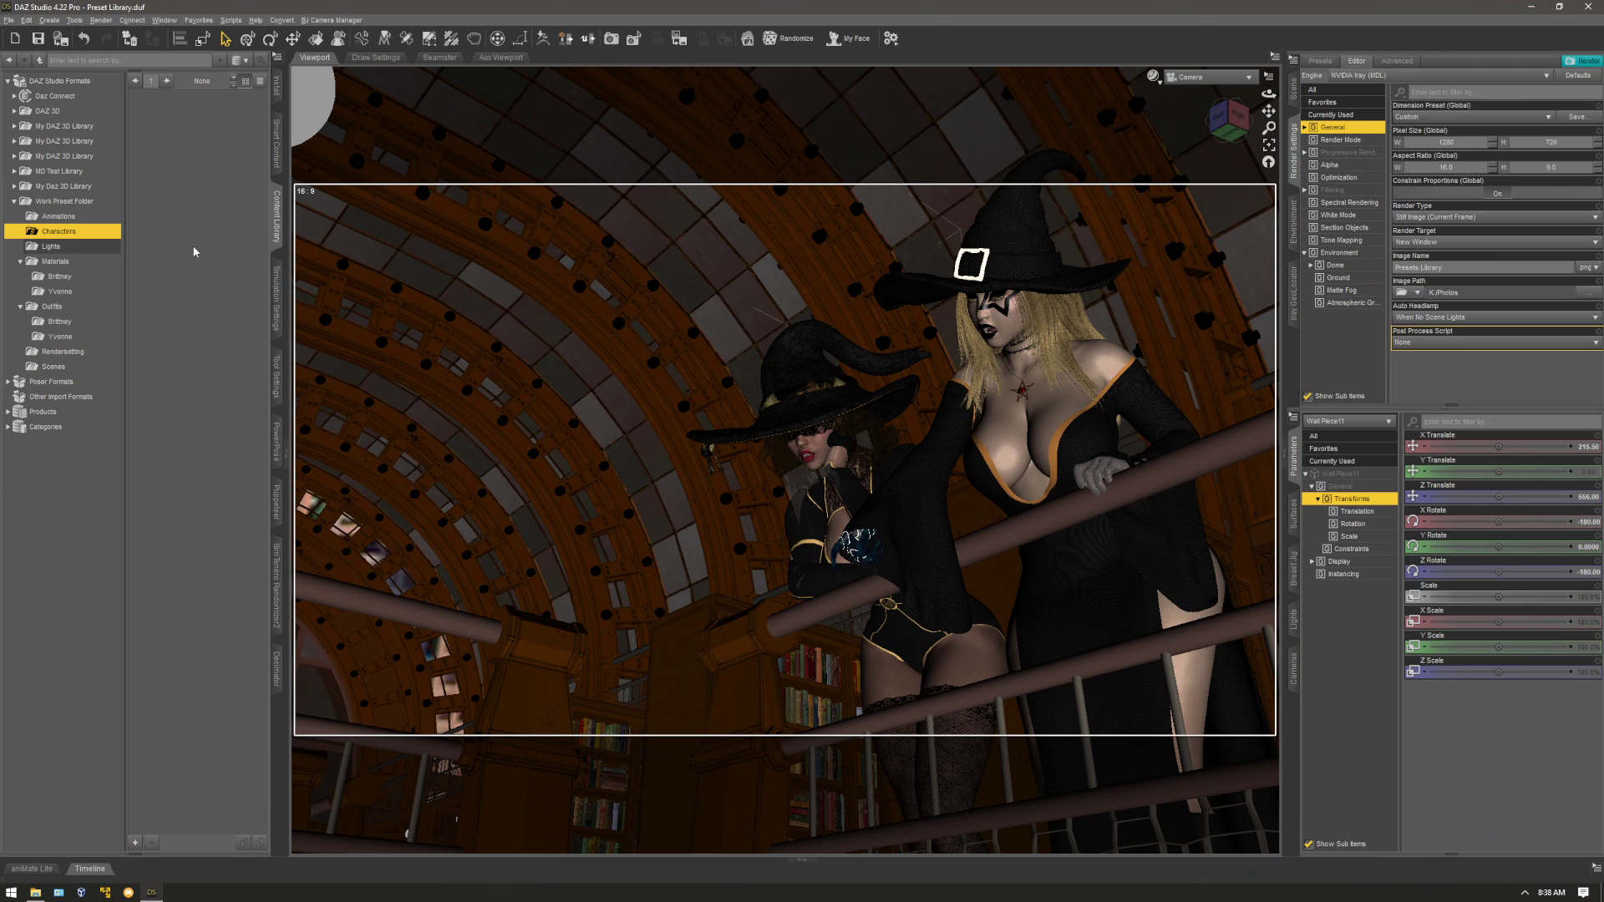